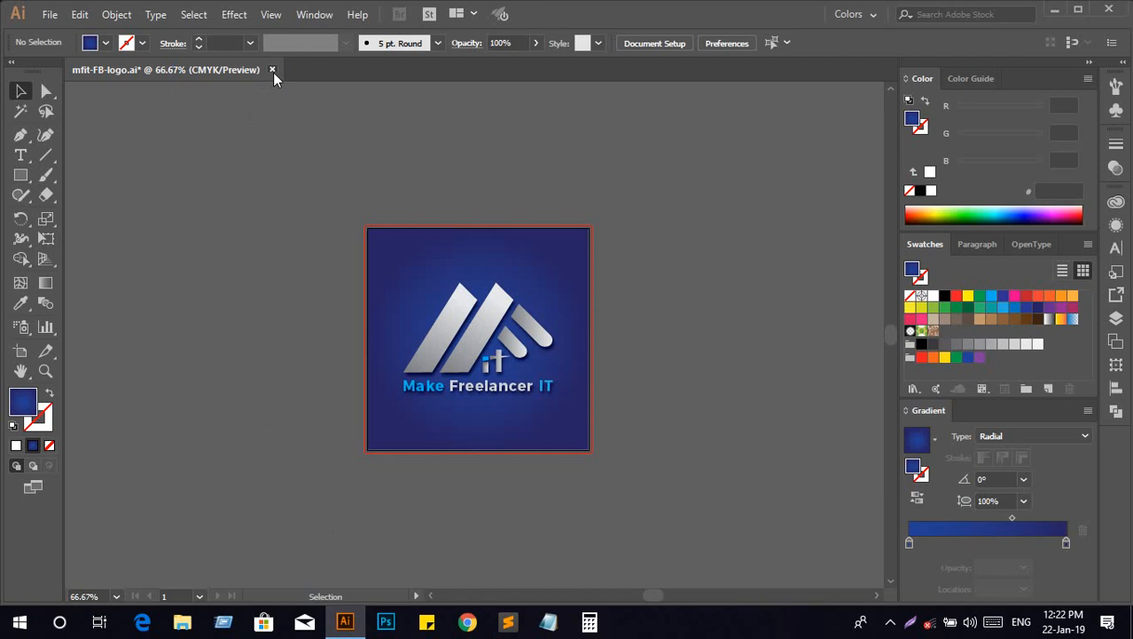
Close the mfit-FB-logo.ai document without saving its changes
click(272, 70)
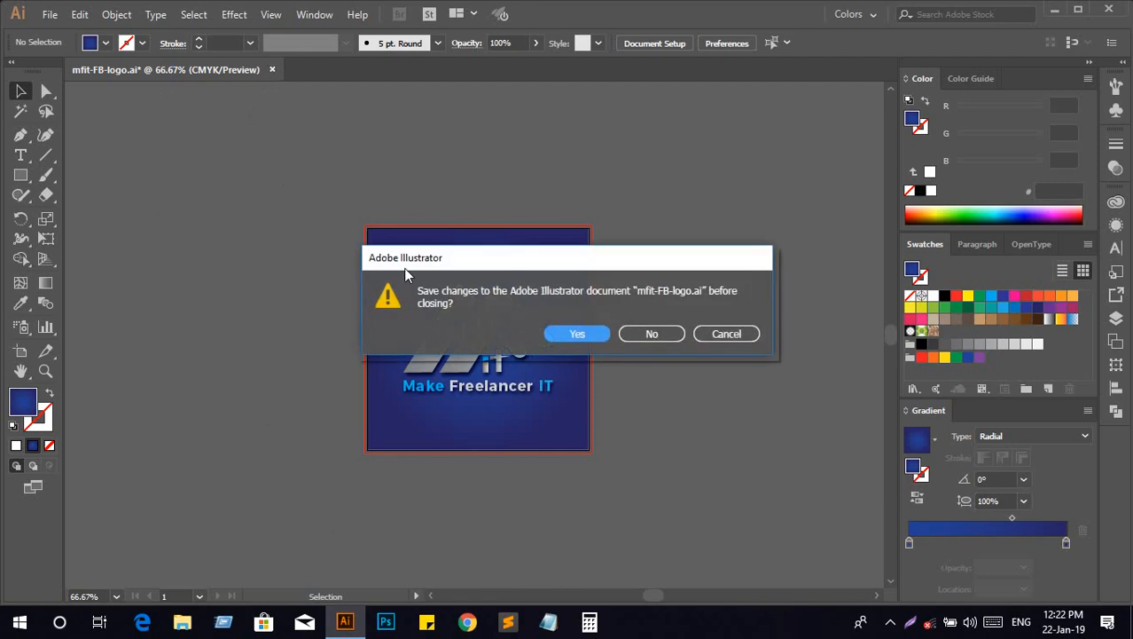
click(648, 336)
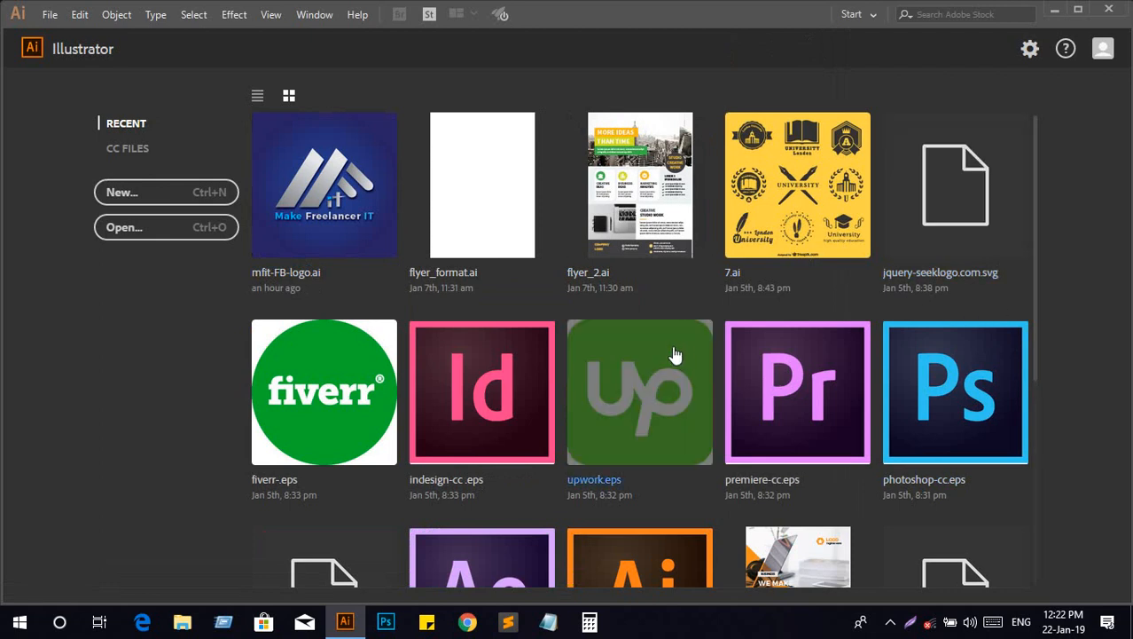
Examine the start screen's recent files, CC files, and the list and thumbnail views of recent documents
click(377, 389)
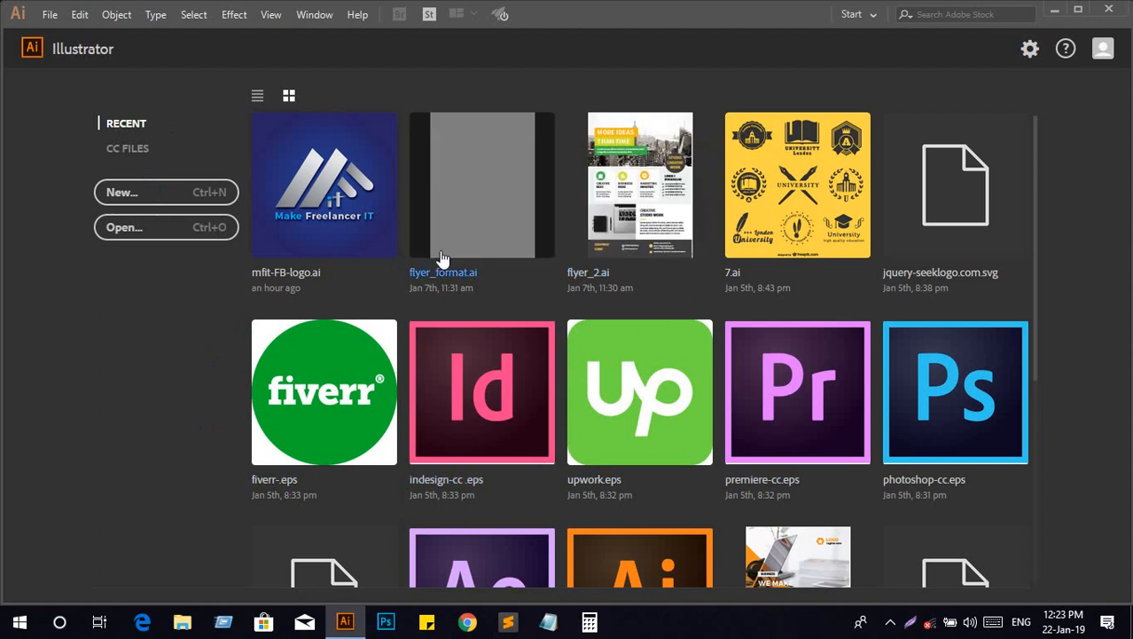
click(119, 151)
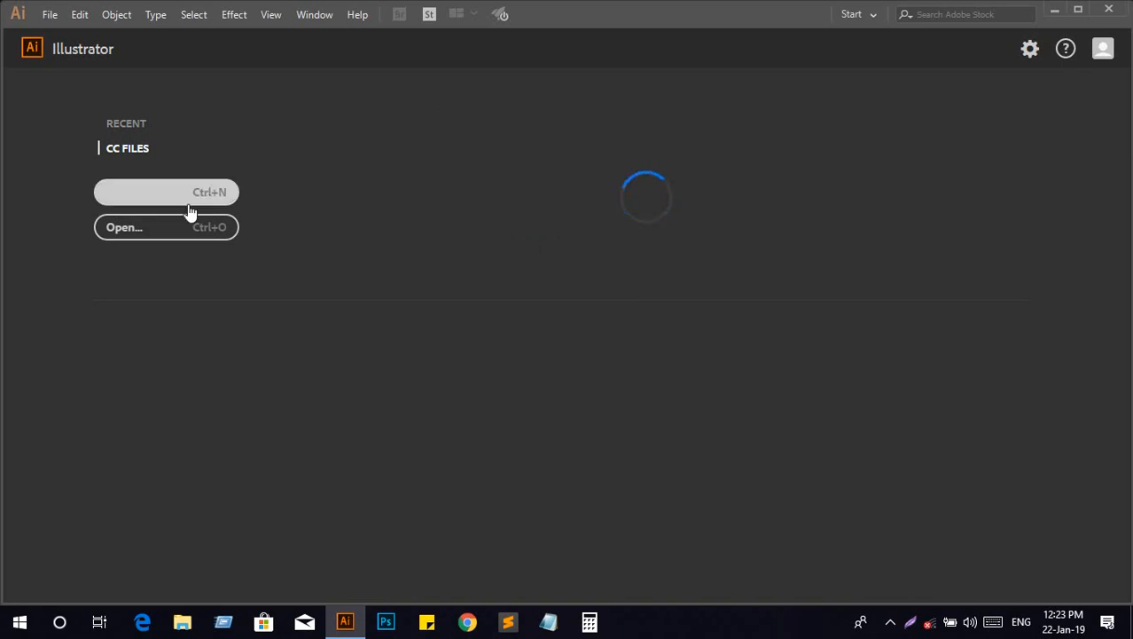
click(133, 126)
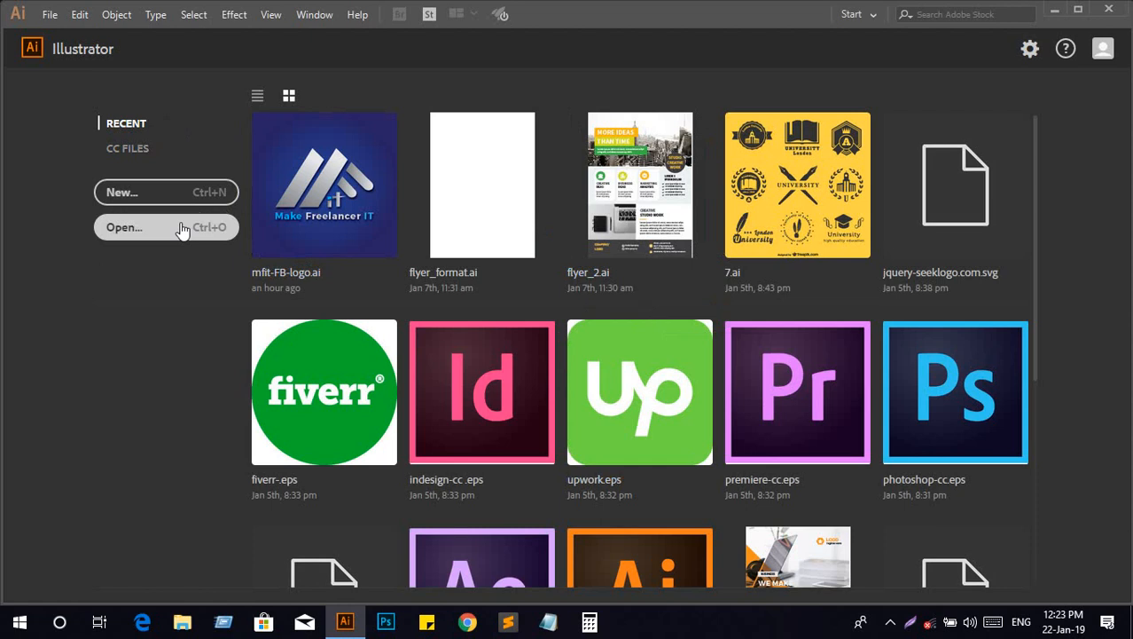
click(49, 16)
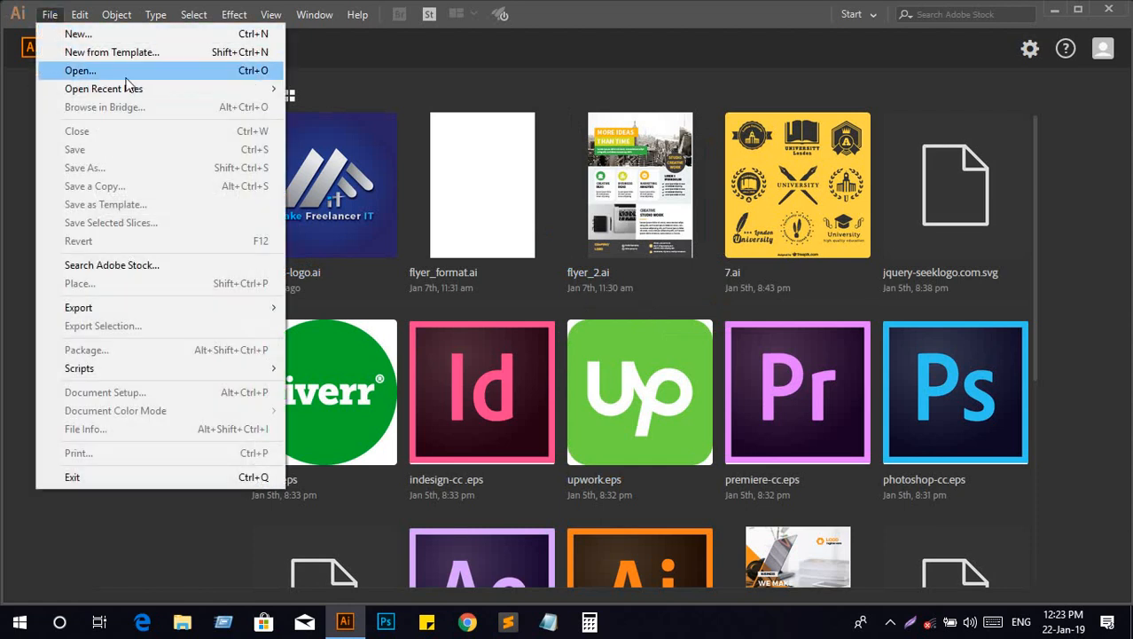
click(49, 14)
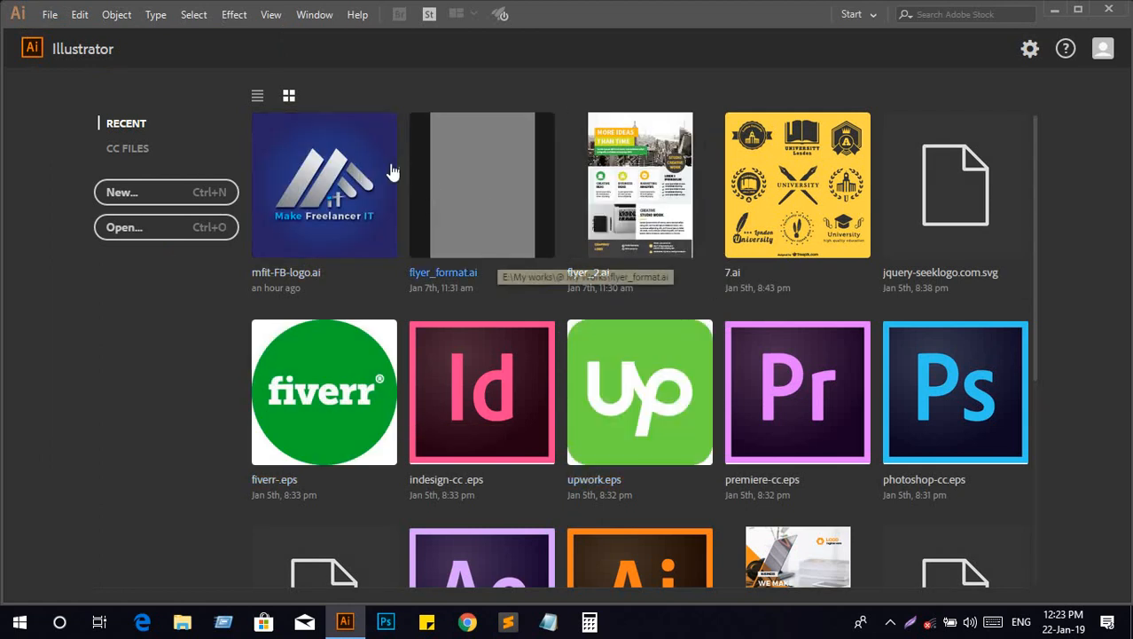
click(257, 99)
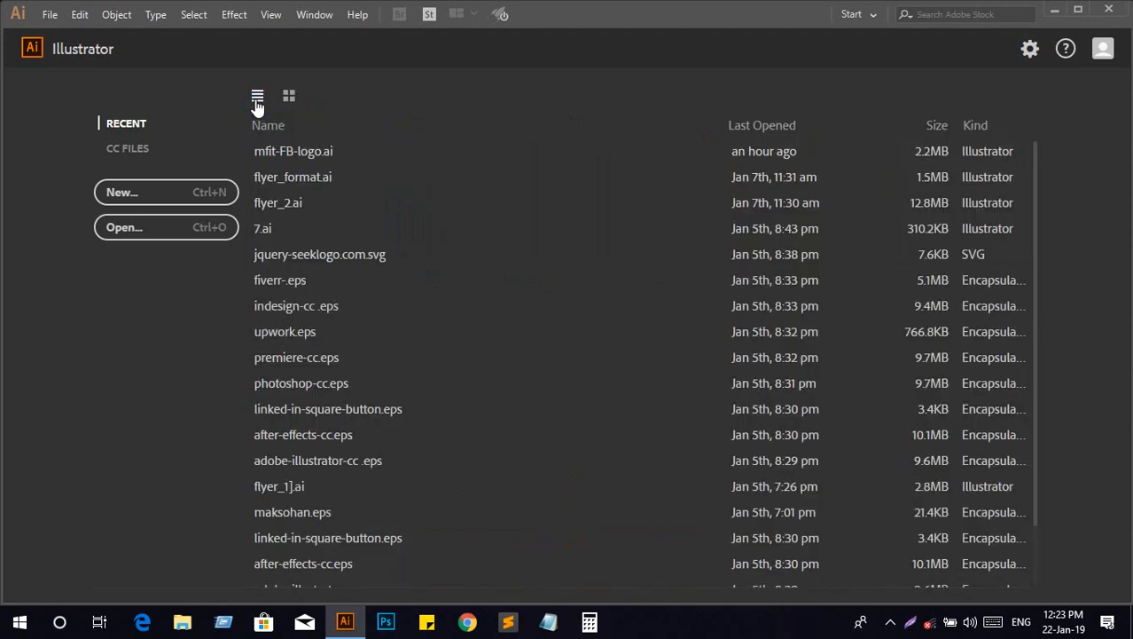
click(289, 100)
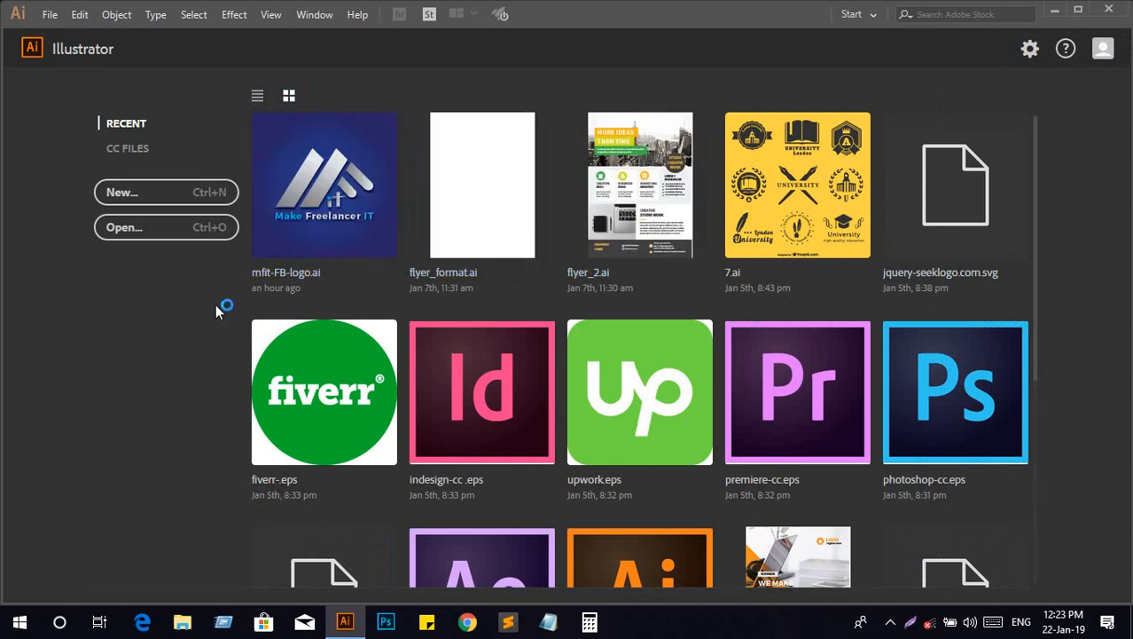
Start a new document named "Blank document" and set its units to inches
click(147, 196)
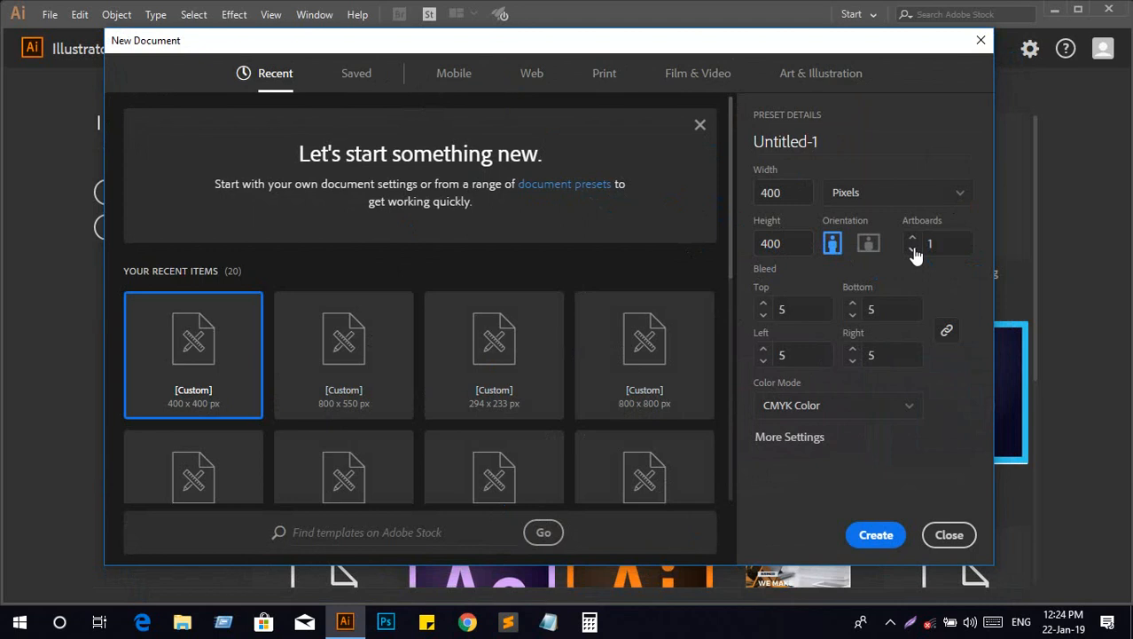
click(829, 144)
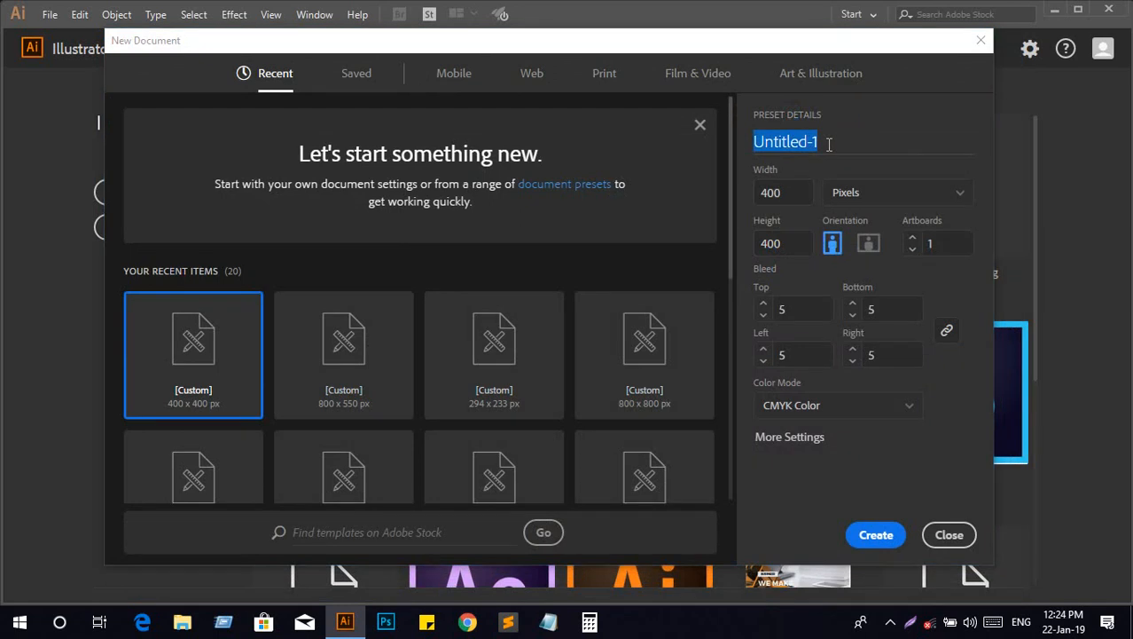
text(Blank )
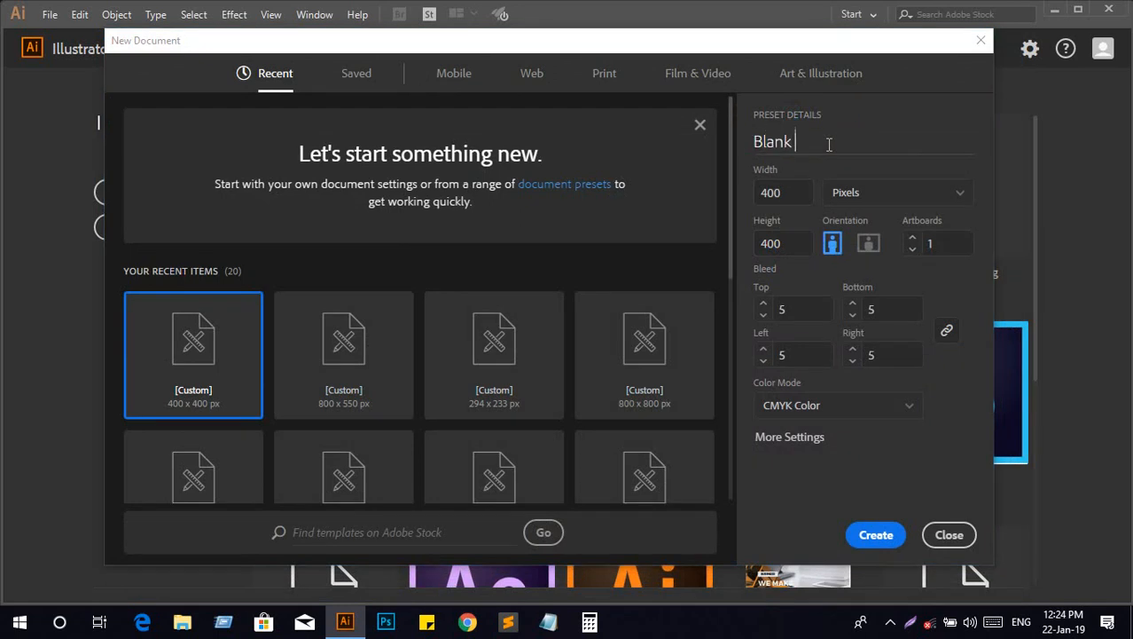
text(document)
click(796, 198)
click(790, 241)
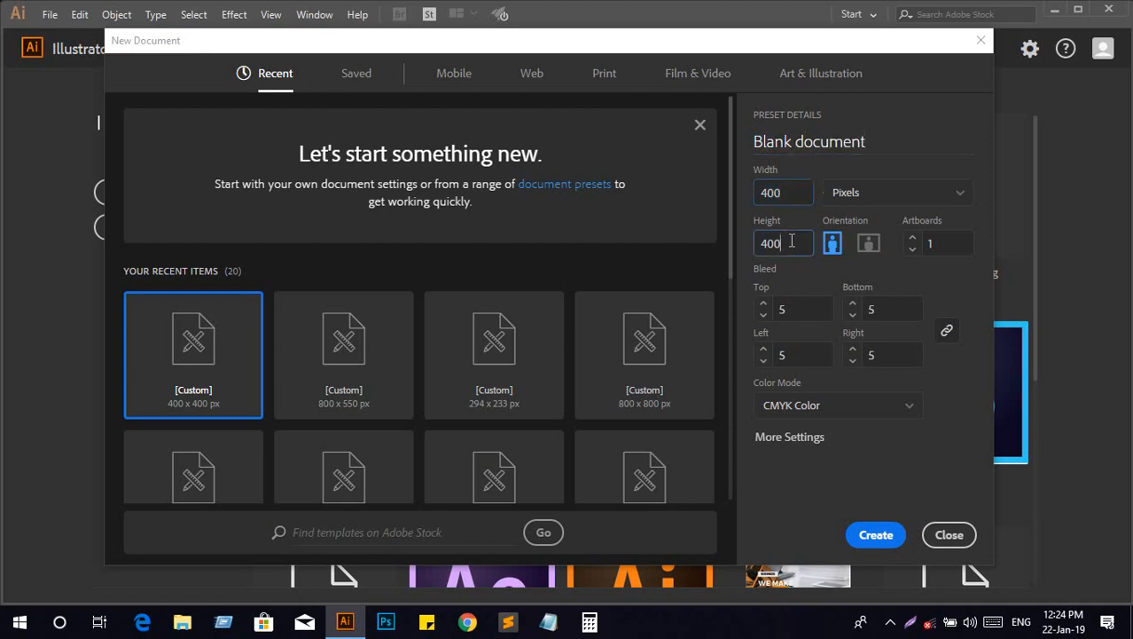
click(876, 206)
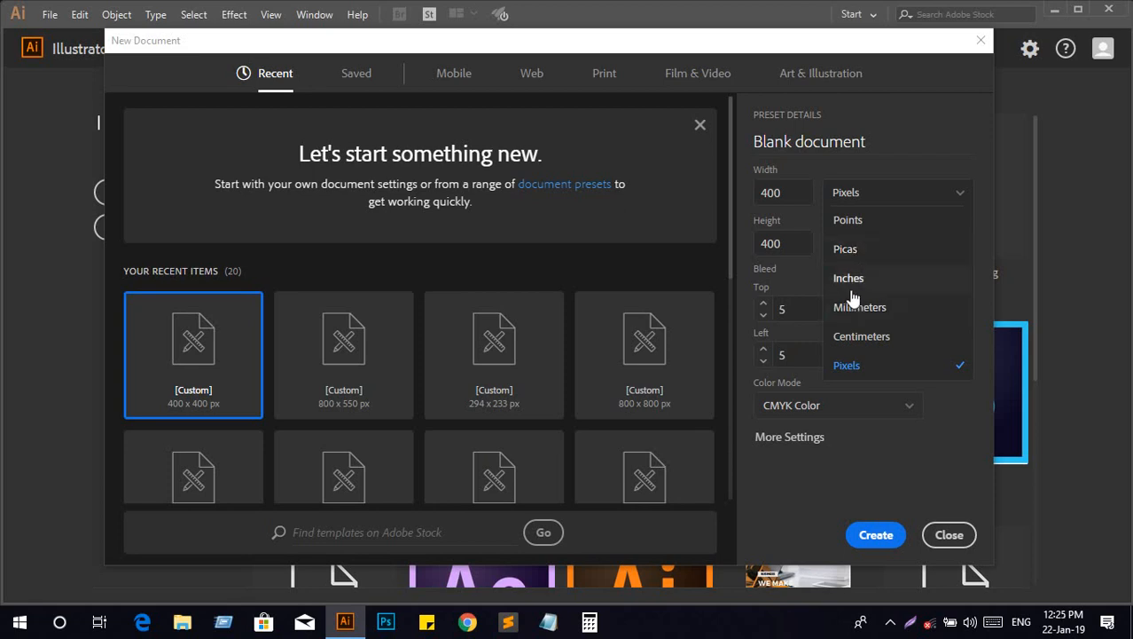
click(849, 280)
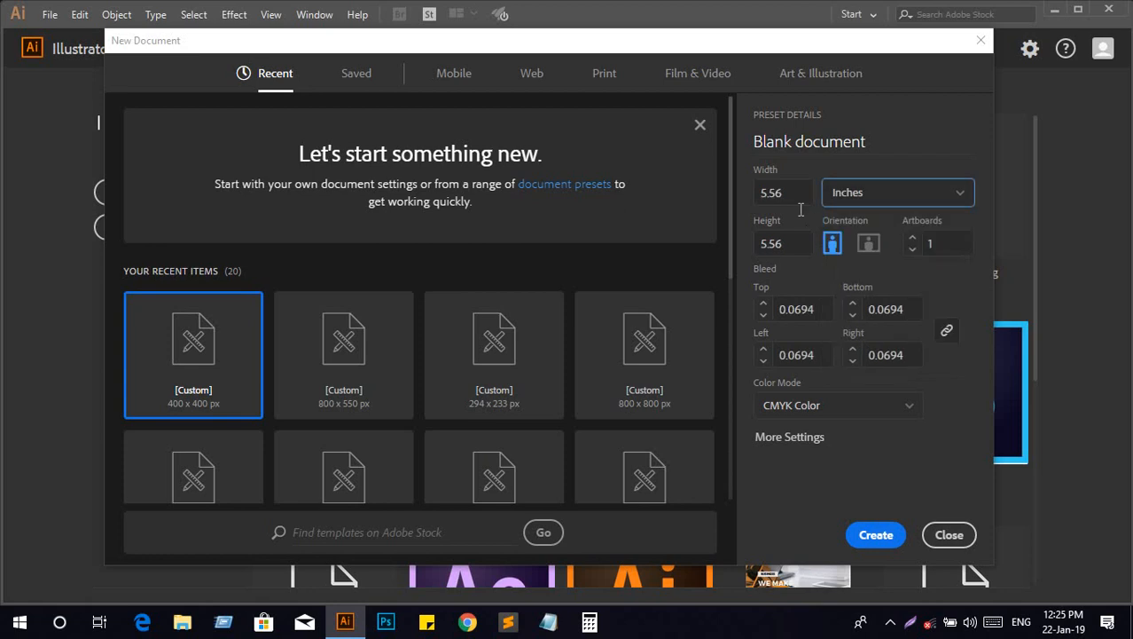
Set the new document's width to 8 inches and height to 4 inches
click(792, 196)
double_click(792, 197)
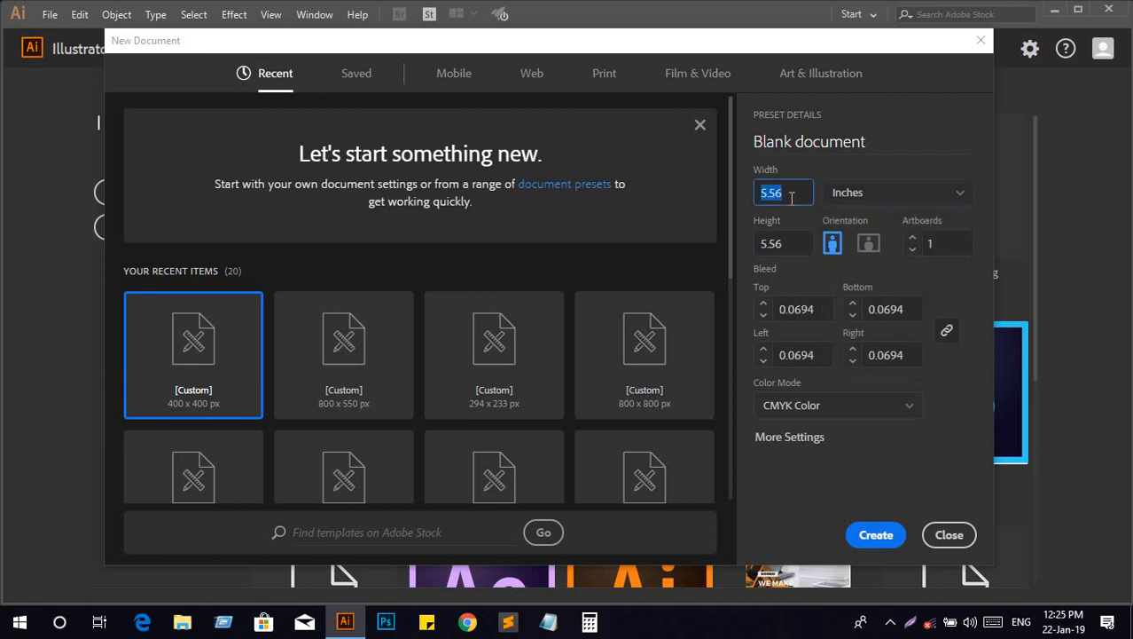
text(8)
double_click(794, 248)
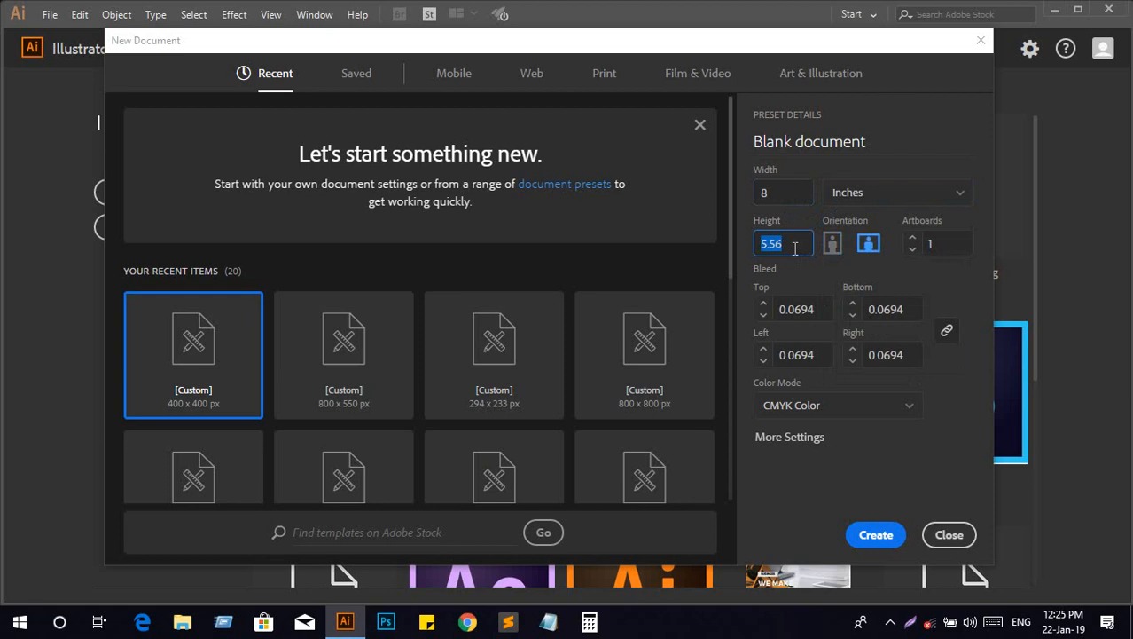
text(4)
Set the new document to 3.5 inches wide and 2 inches high, with 2 artboards and a bleed of 0 on all sides
click(785, 192)
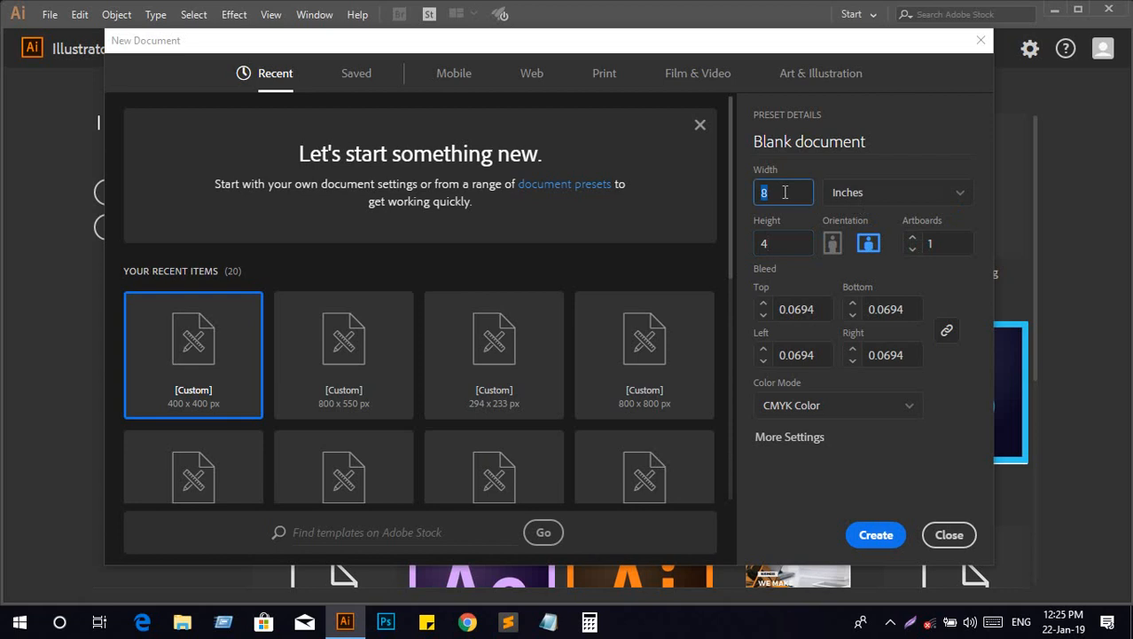
text(3.5)
click(780, 240)
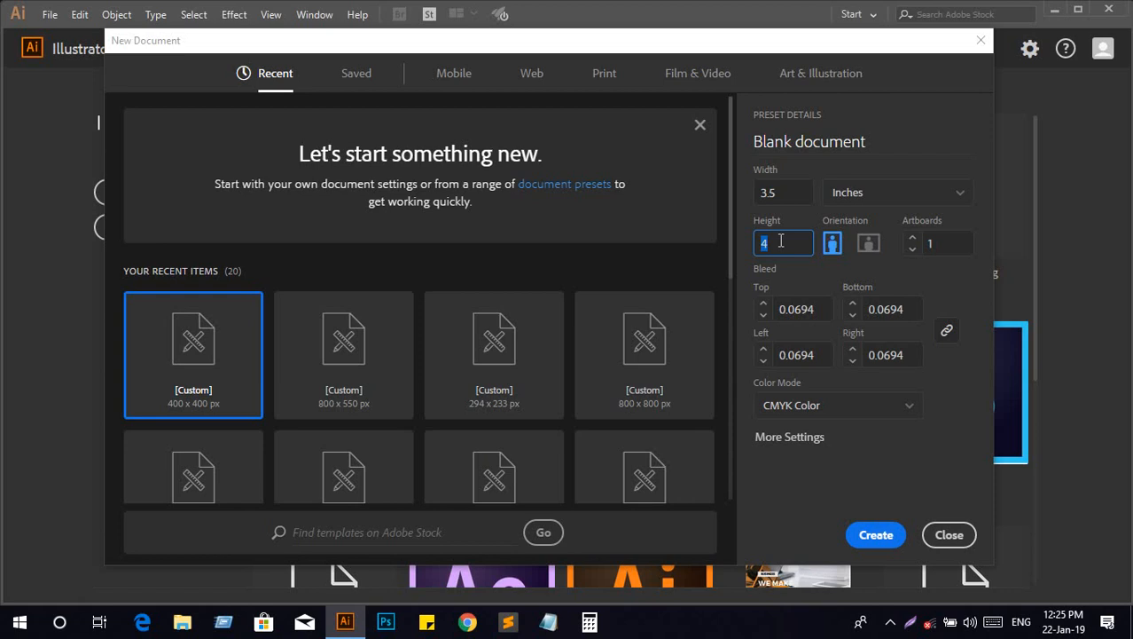
text(2)
click(912, 243)
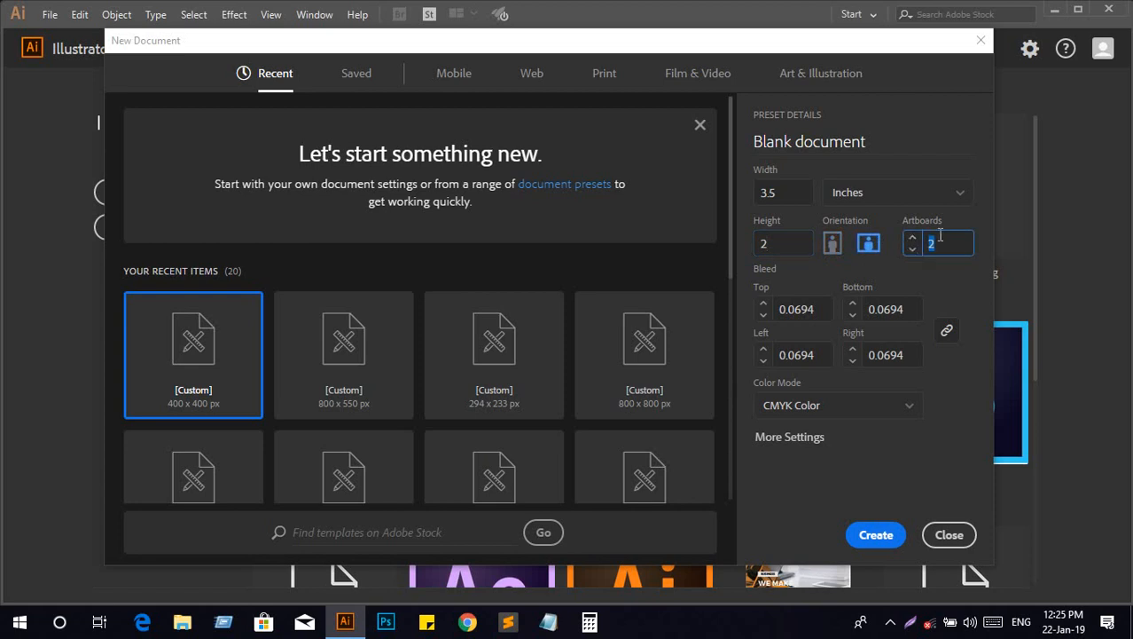
click(763, 315)
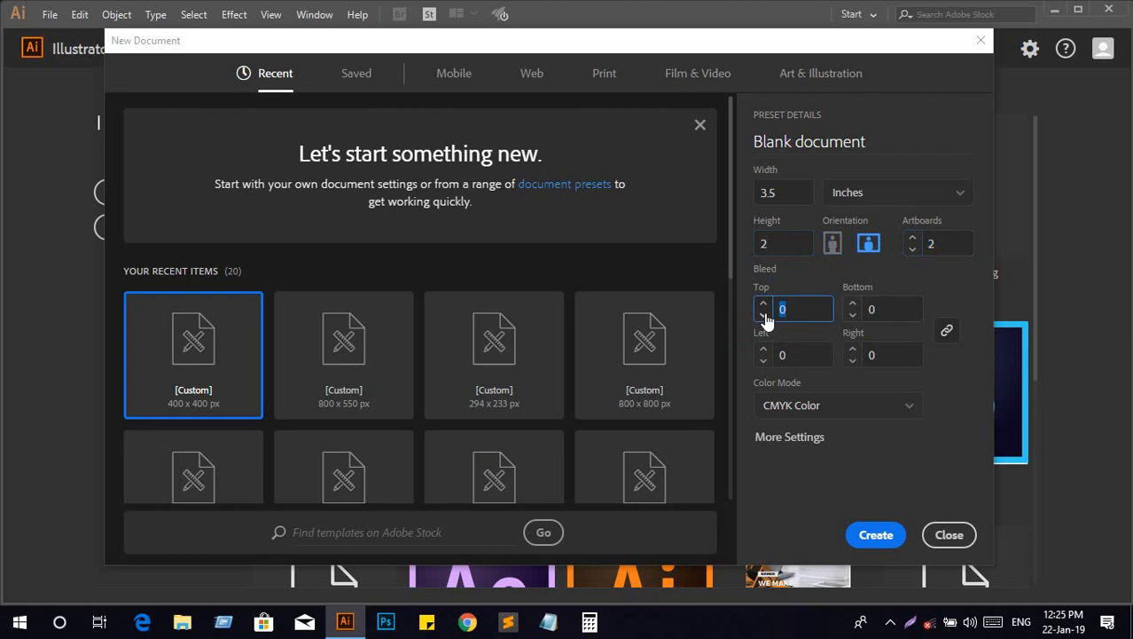
Create the document in CMYK color mode with raster effects set to High (300 ppi)
click(814, 406)
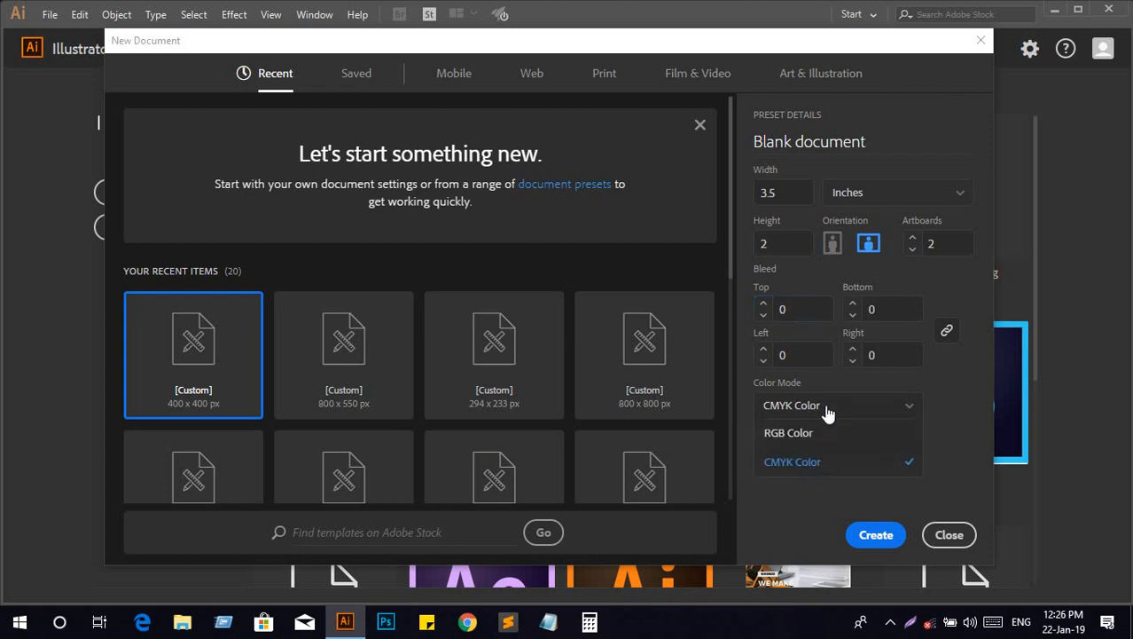
click(757, 406)
click(790, 437)
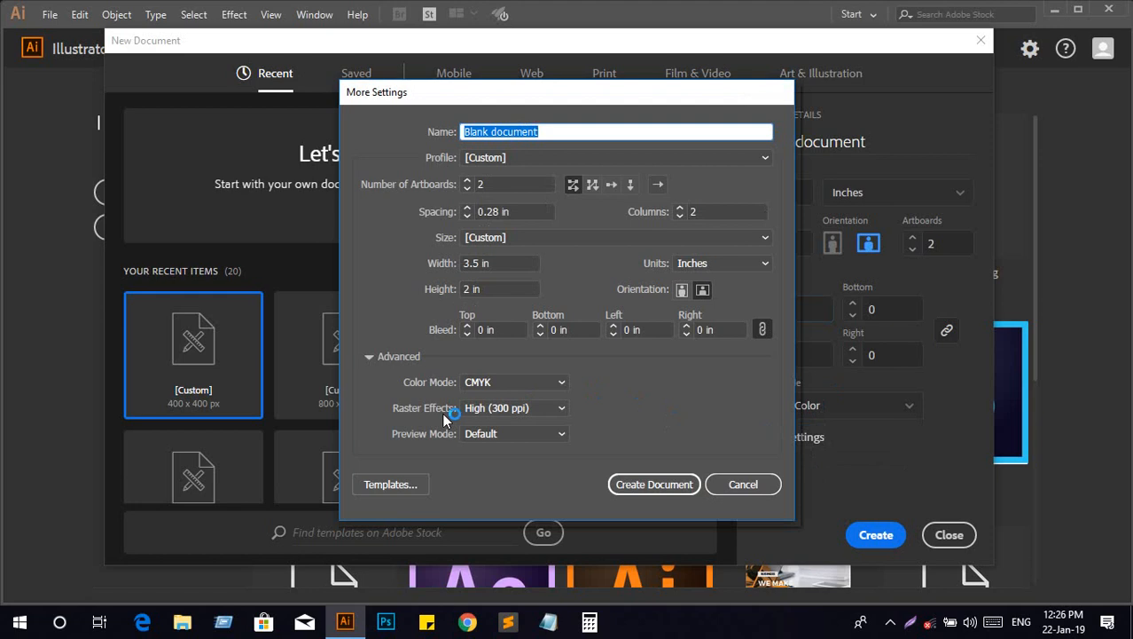
click(533, 409)
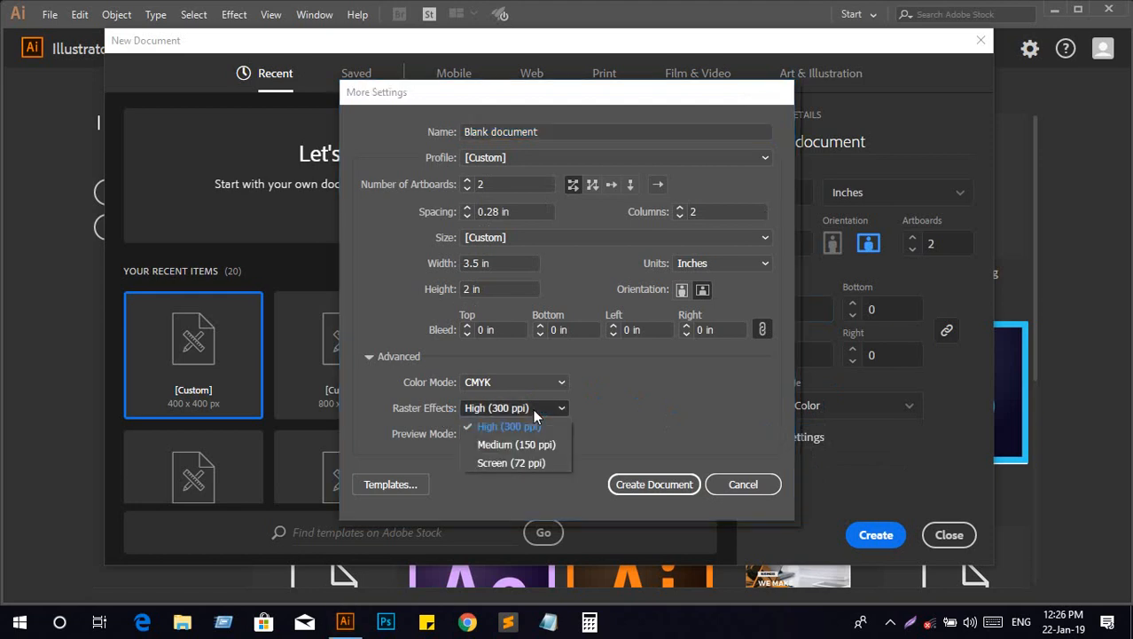
click(532, 427)
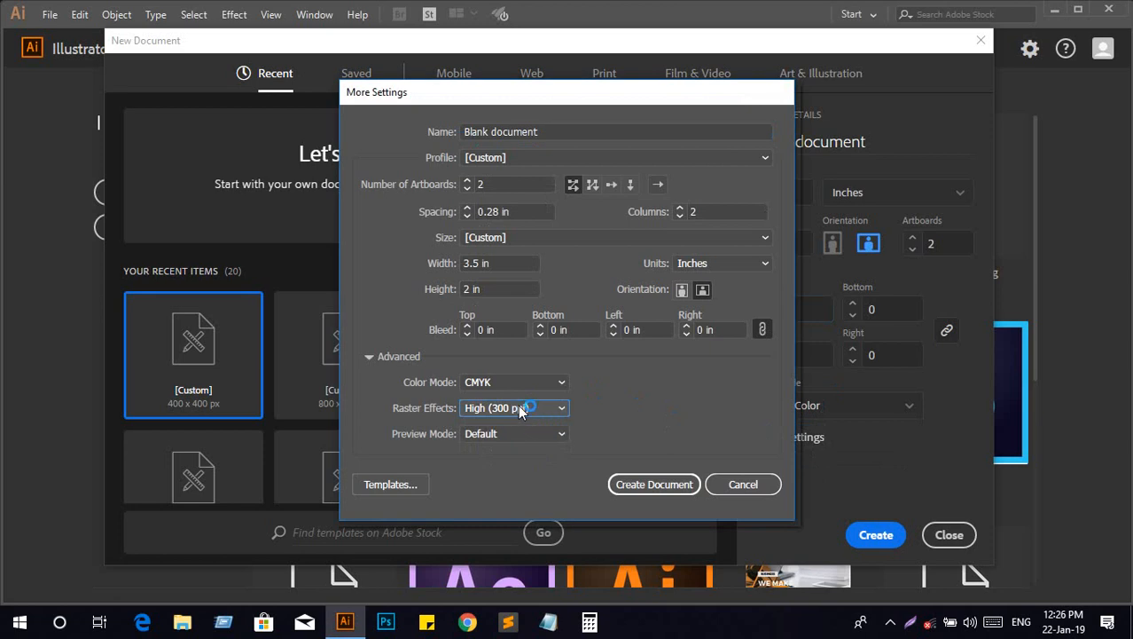
click(637, 481)
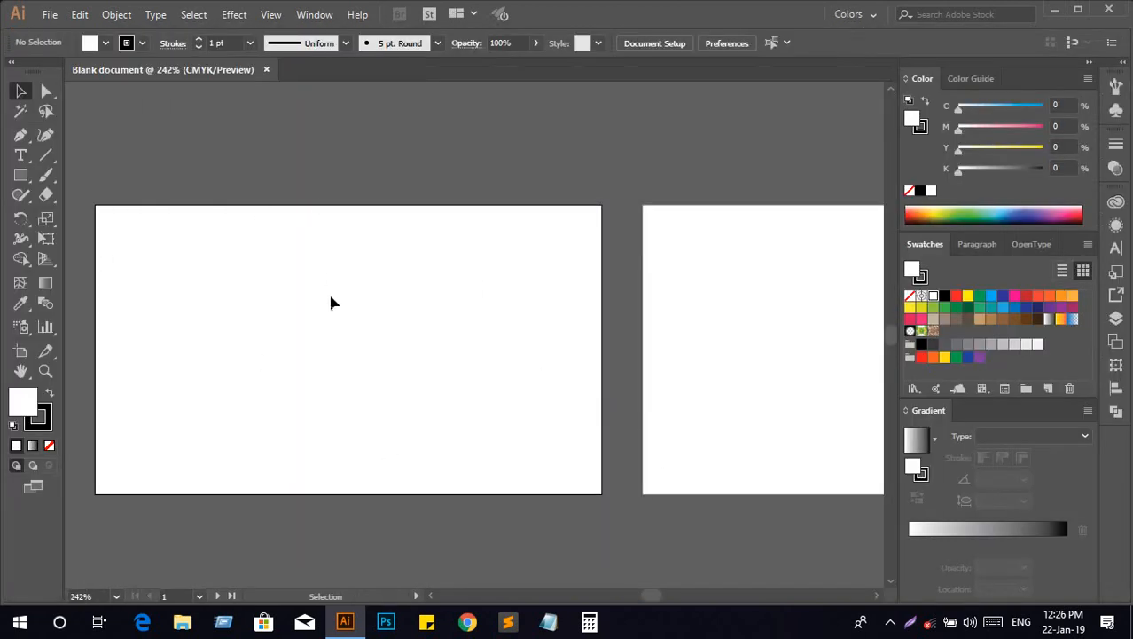
scroll(330, 303, down, 2)
drag(430, 329, 477, 367)
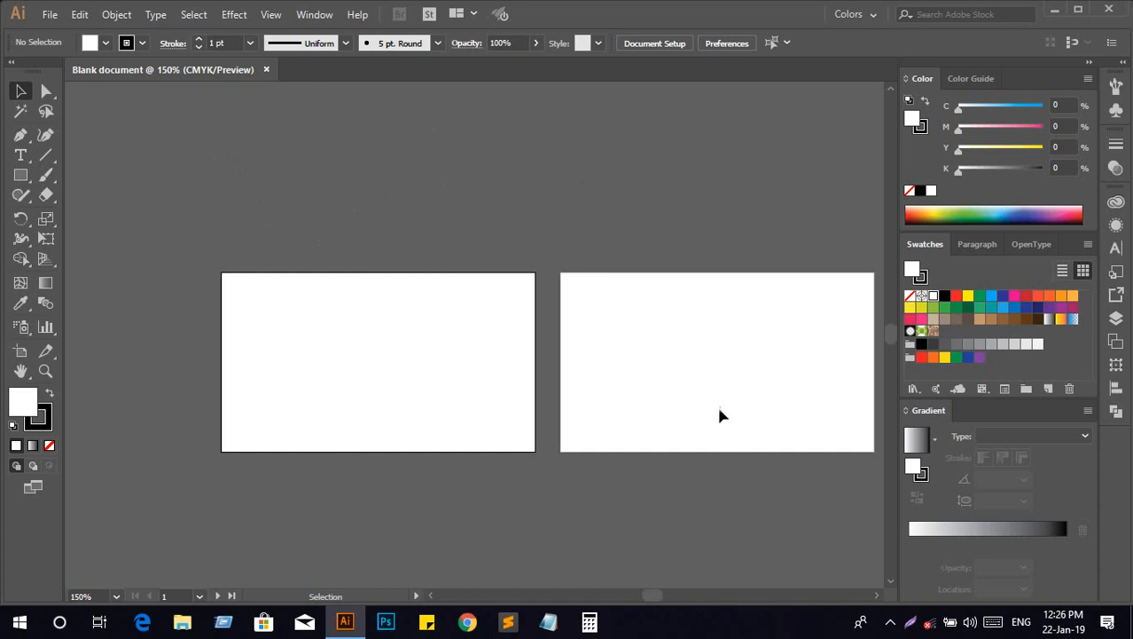
drag(704, 380, 640, 321)
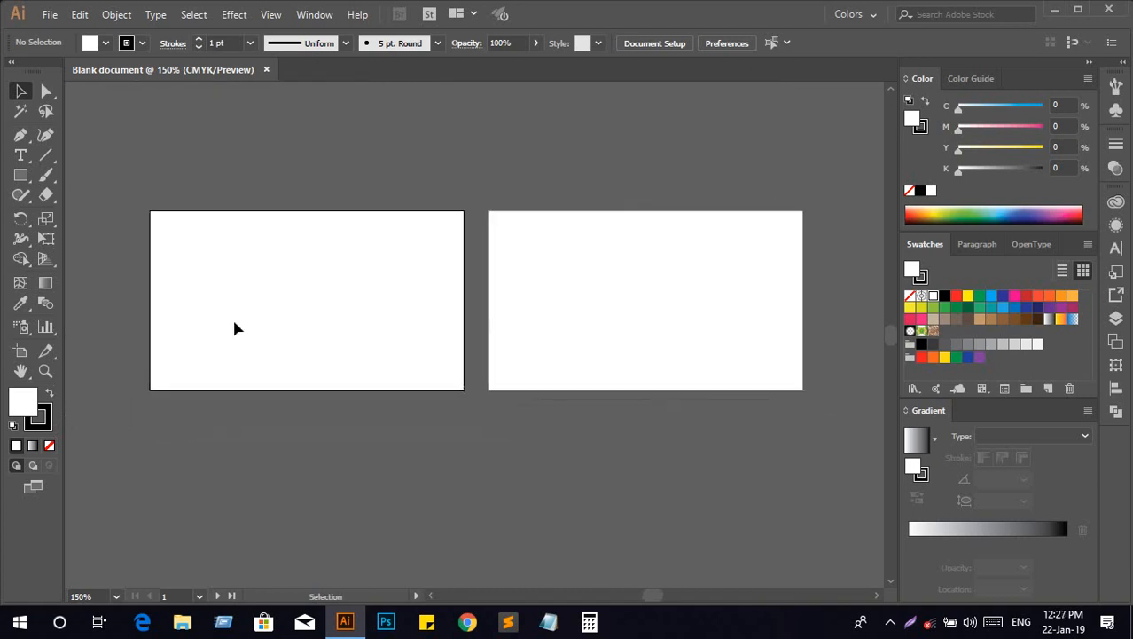
scroll(234, 323, up, 2)
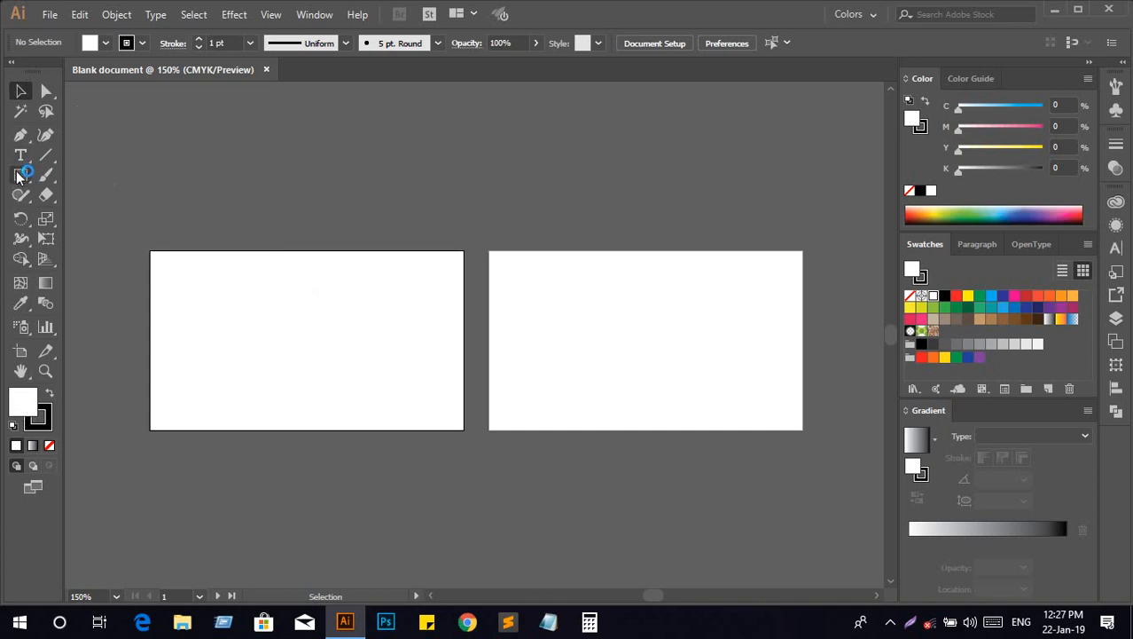
click(25, 85)
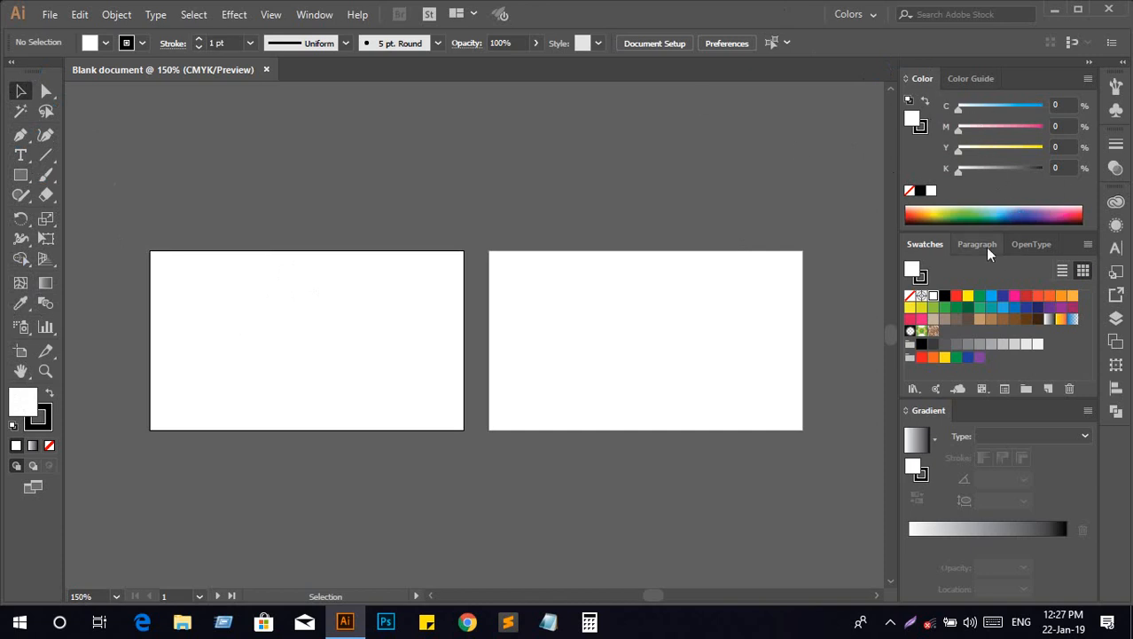
click(315, 14)
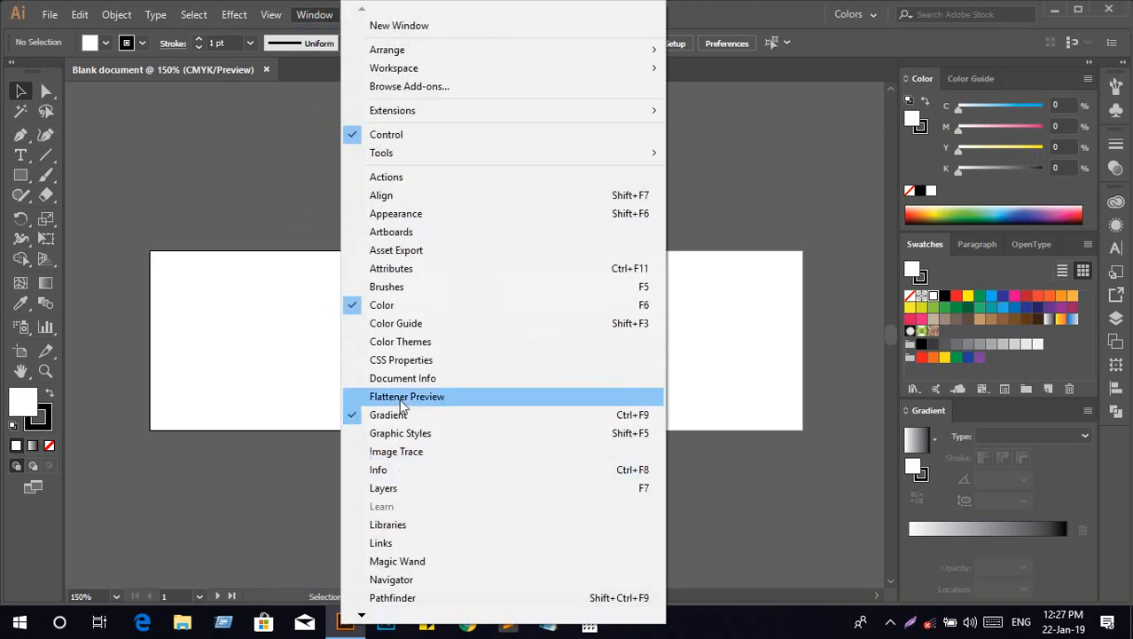
Delete the second artboard with the Artboard tool, and undo the deletion
click(283, 364)
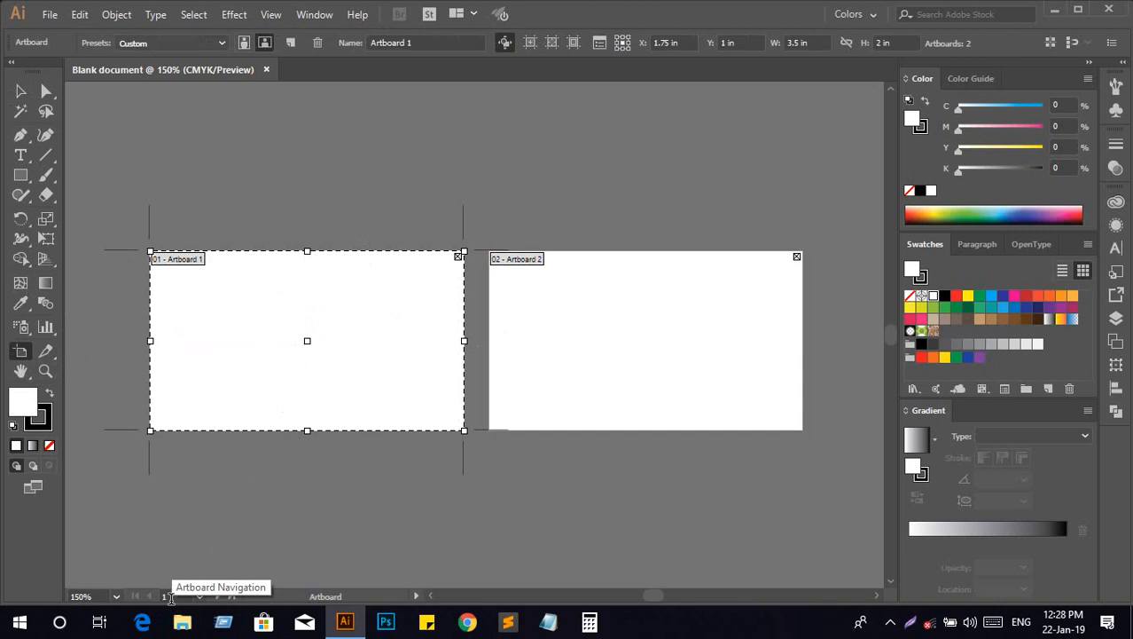
click(642, 346)
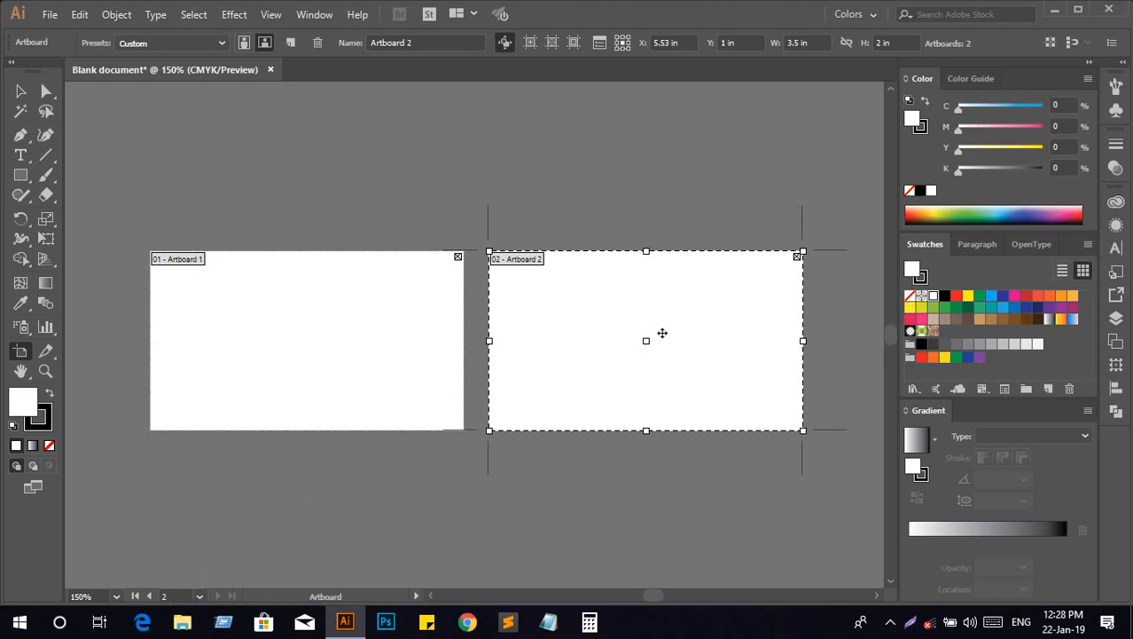
key(Delete)
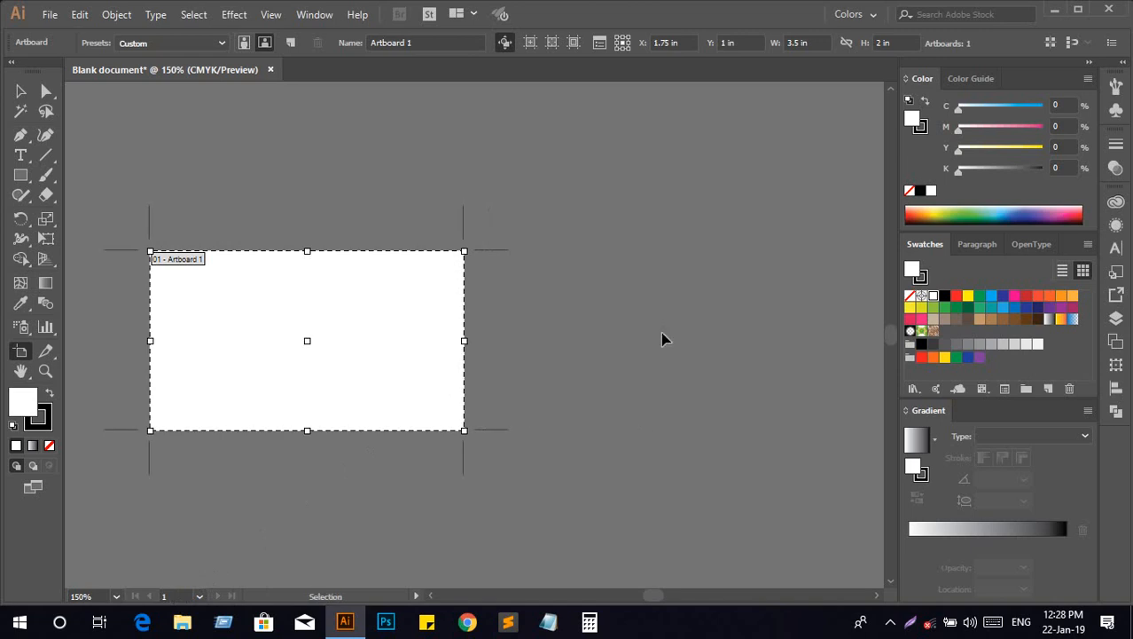
key(ctrl+z)
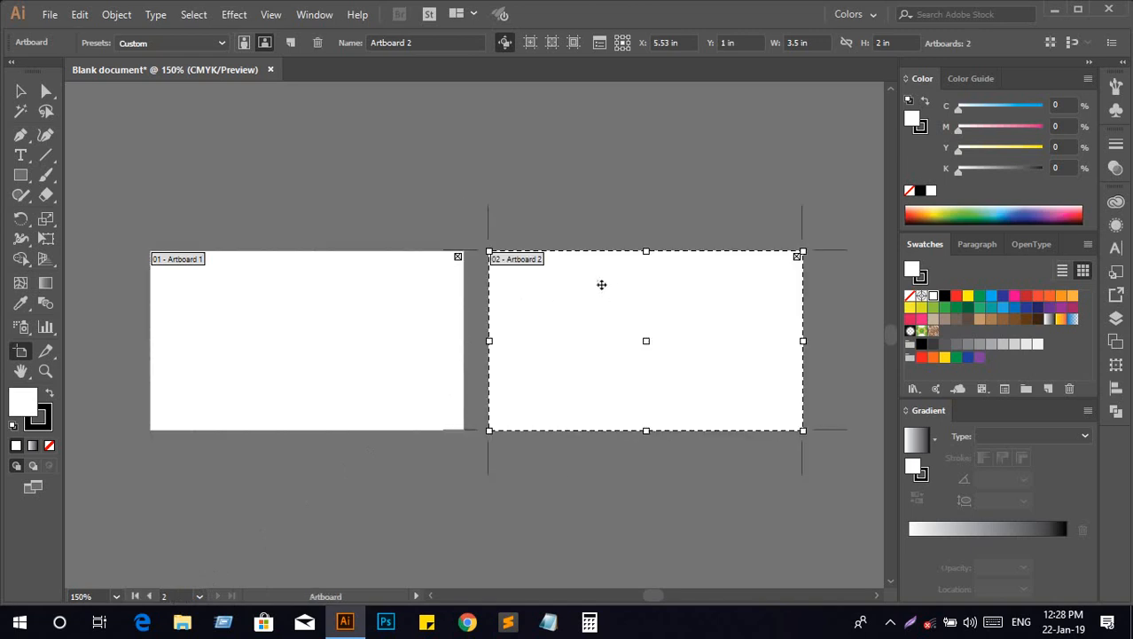
Try to stretch the second artboard upward to a height of about 2.94 in, and undo the resizing
drag(650, 234, 652, 177)
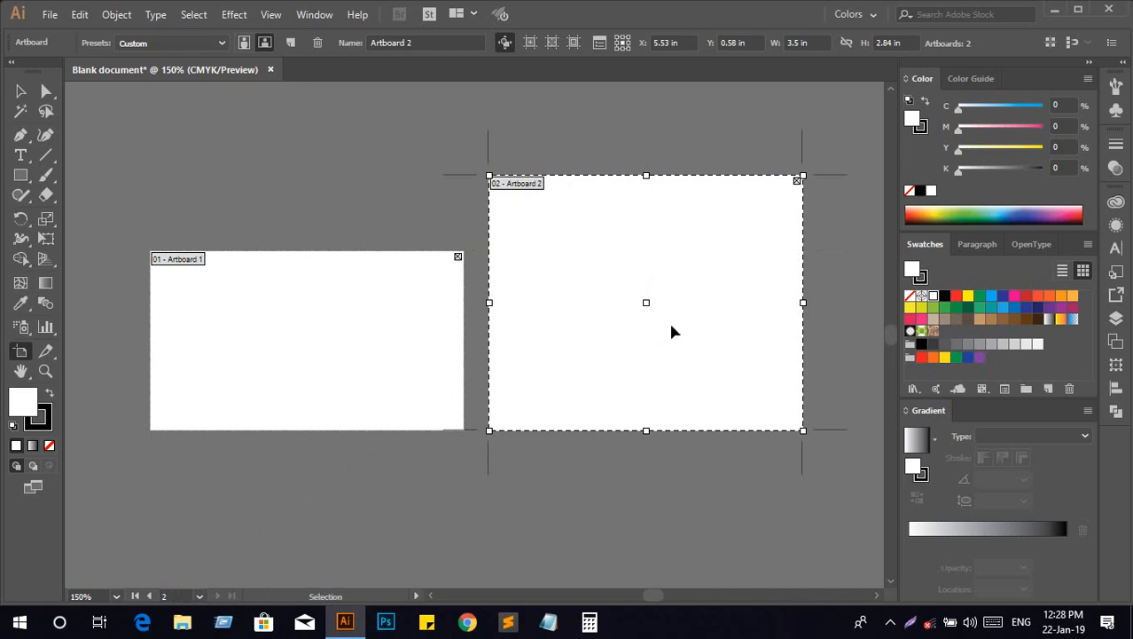
key(ctrl+z)
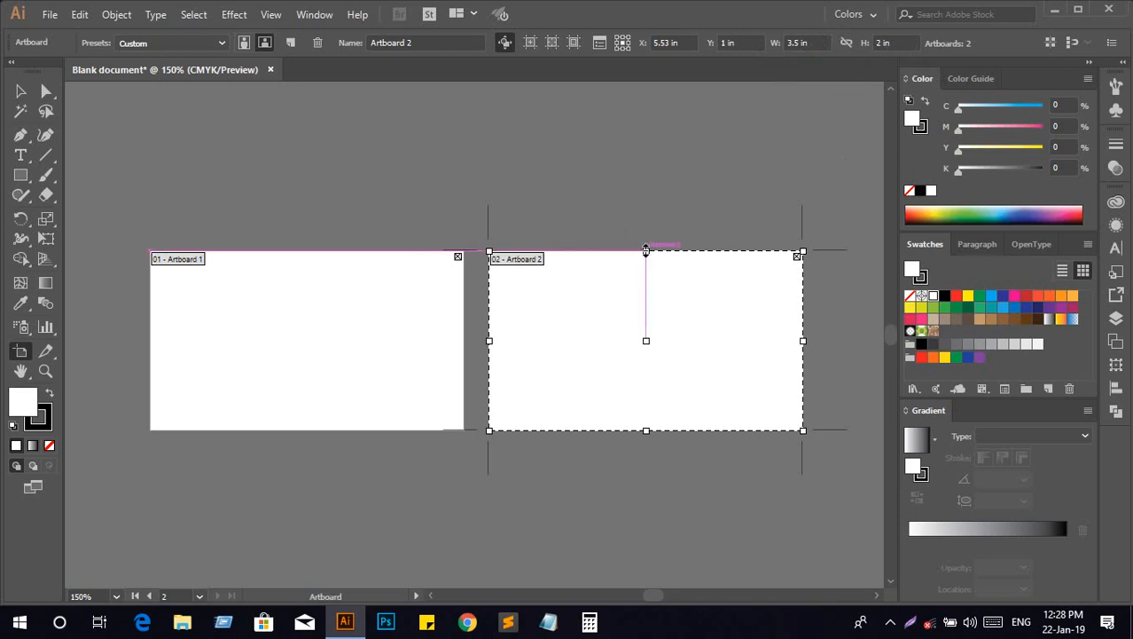
drag(646, 251, 645, 166)
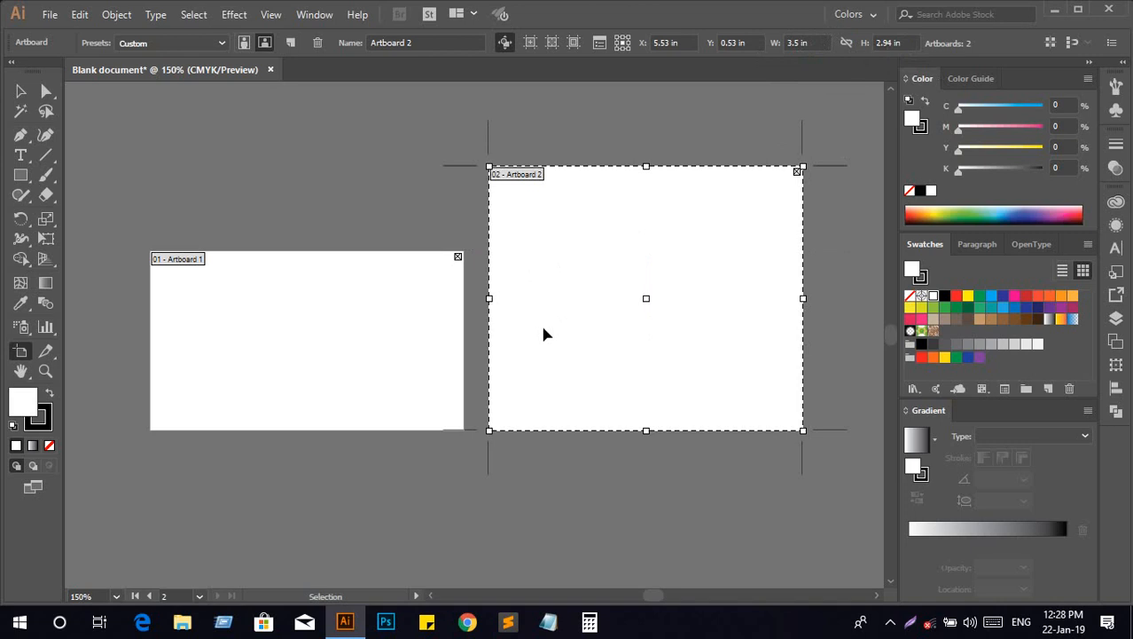
key(ctrl+z)
Duplicate the second artboard and place the copy directly above the original
scroll(422, 375, up, 2)
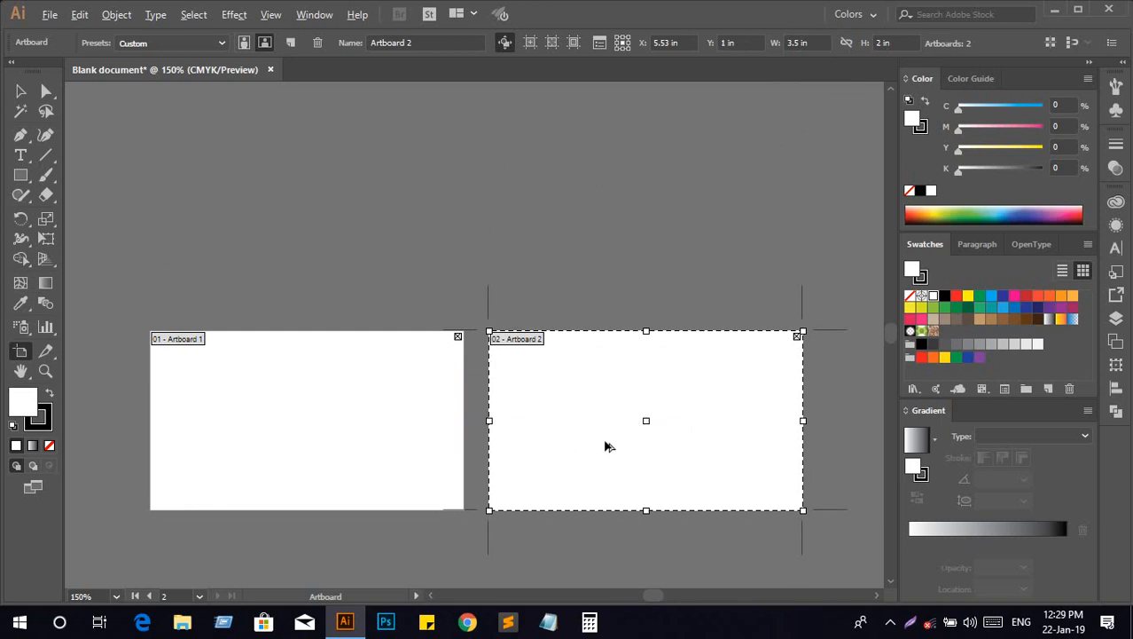
drag(608, 446, 486, 219)
mouse_move(599, 210)
mouse_down()
mouse_move(496, 228)
mouse_move(541, 230)
mouse_move(543, 251)
mouse_move(544, 197)
mouse_move(548, 231)
mouse_move(510, 198)
mouse_move(481, 202)
mouse_move(621, 204)
mouse_move(611, 219)
mouse_up()
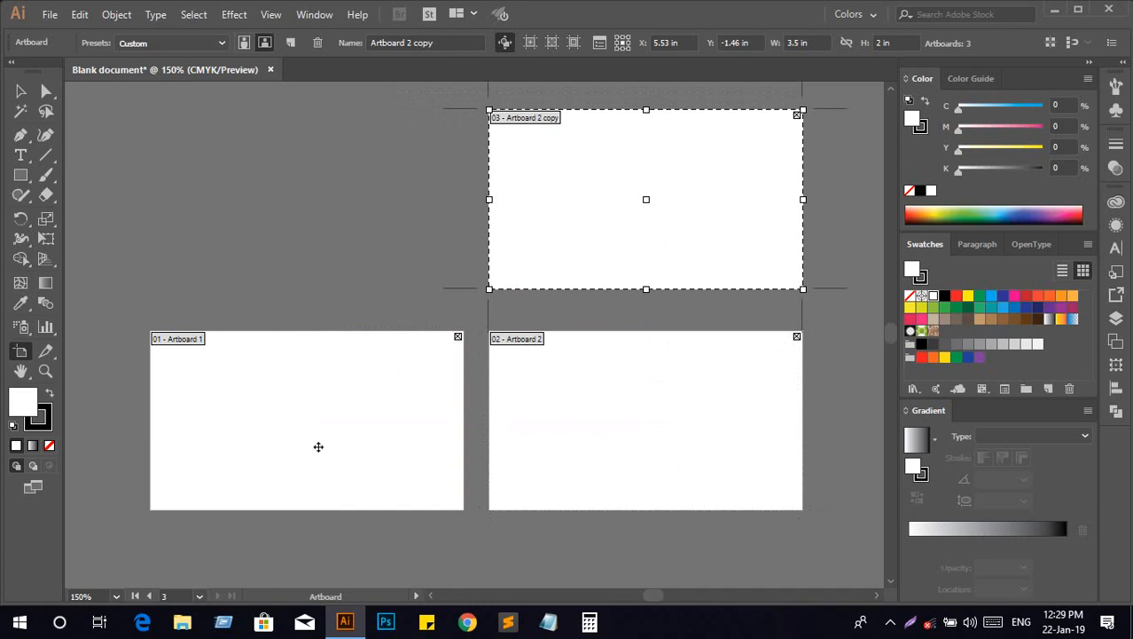
Move the first artboard up beside the duplicated artboard, and leave artboard editing with the Selection tool
click(316, 444)
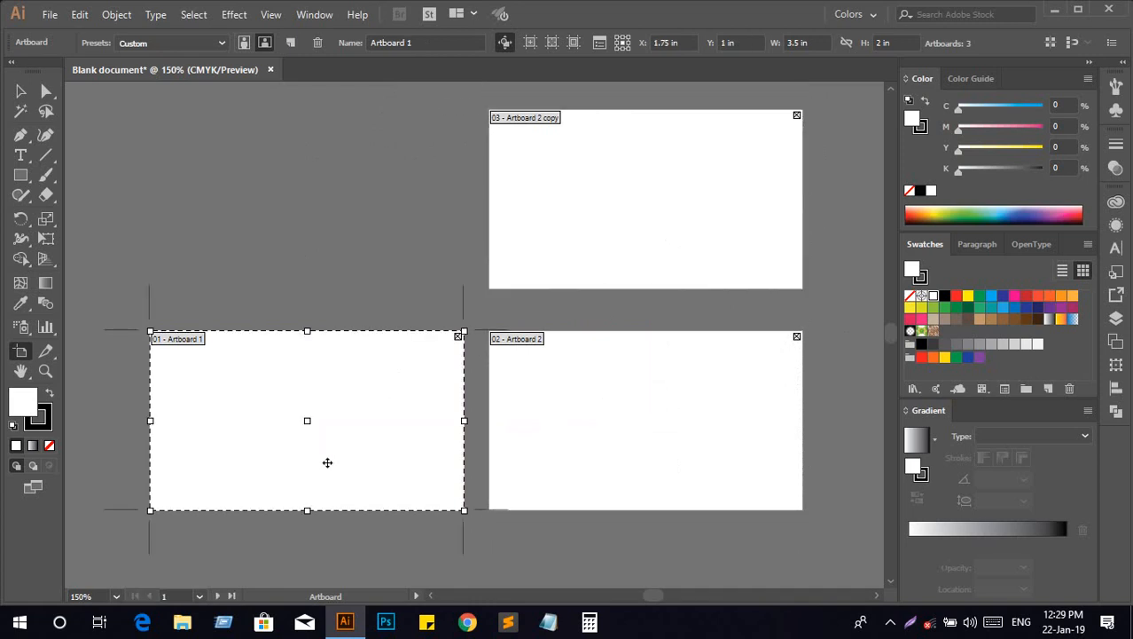
drag(327, 462, 327, 249)
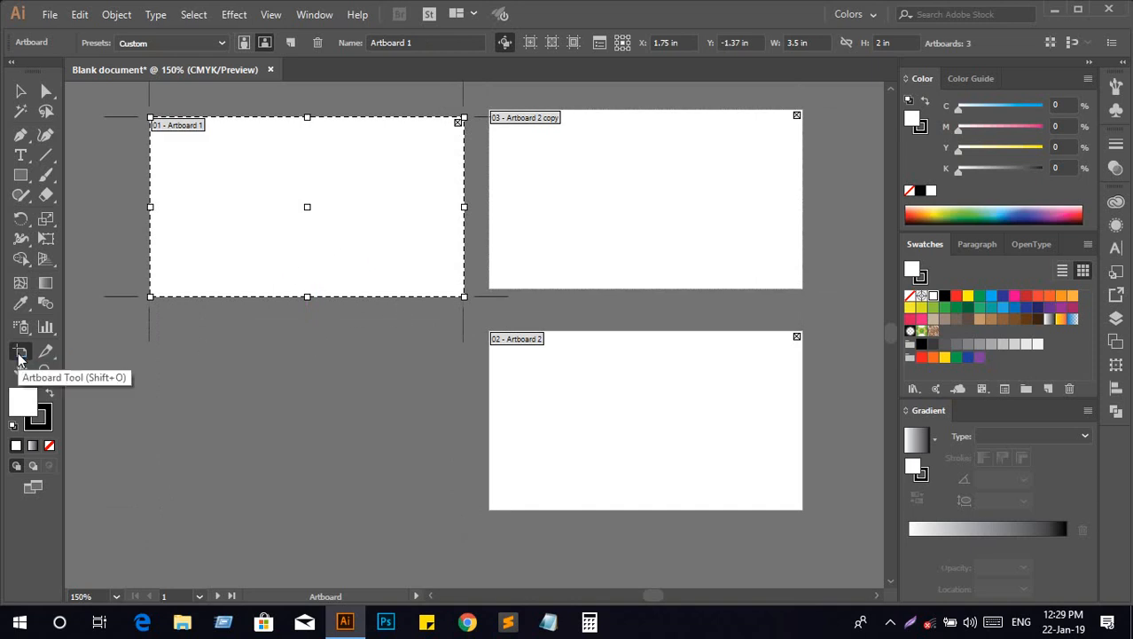
click(20, 91)
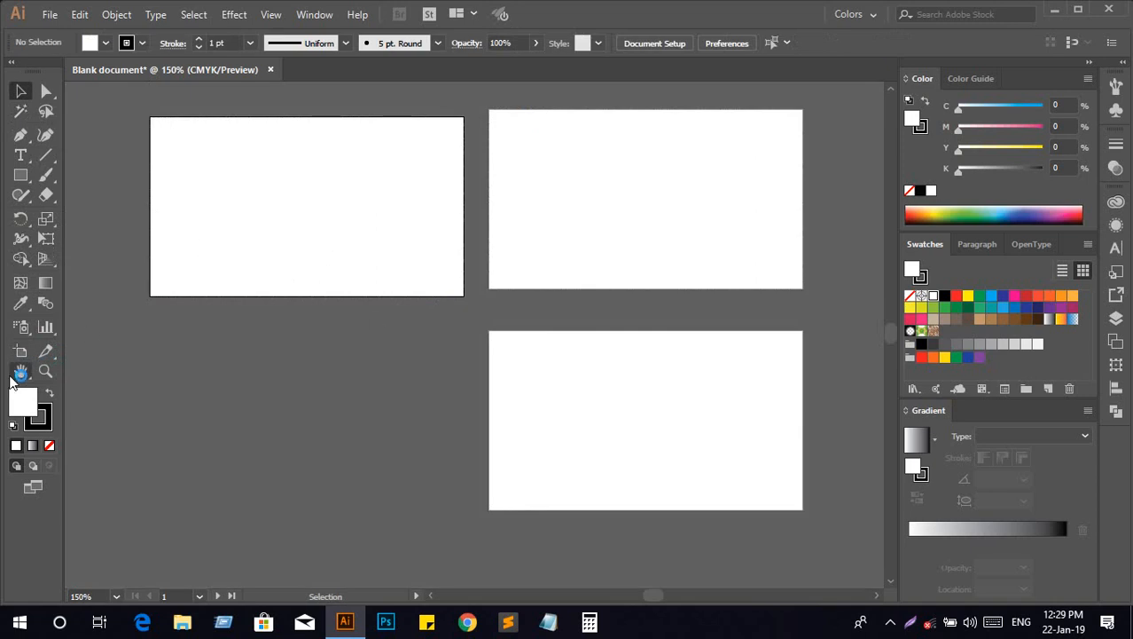
Undo the first artboard's move and the duplication of the second artboard
key(ctrl+z)
key(ctrl+z)
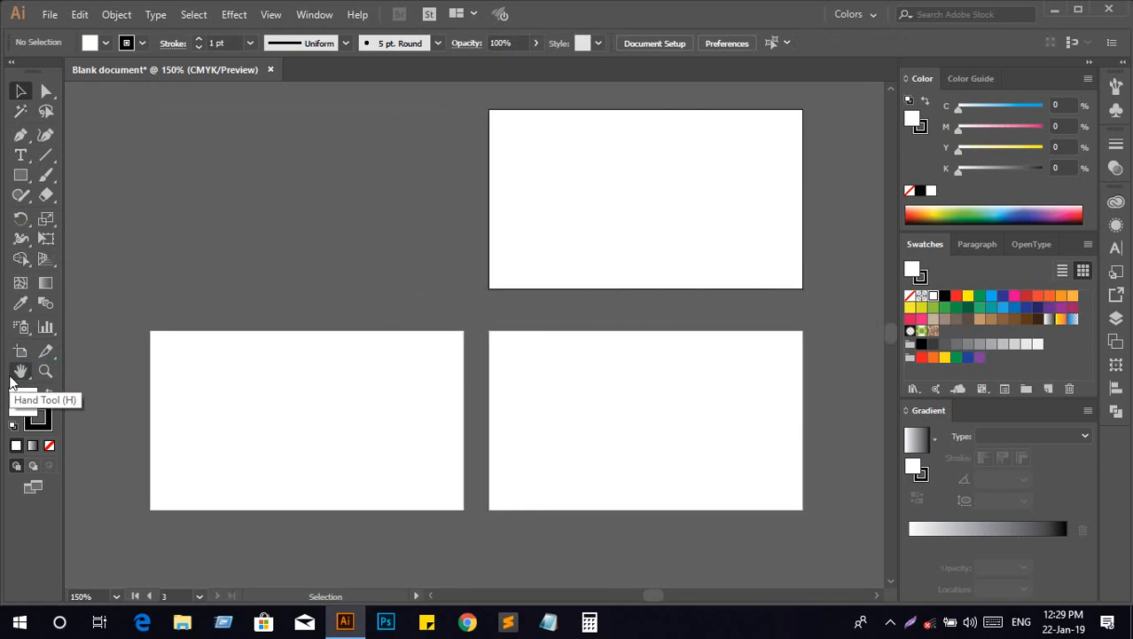
key(ctrl+z)
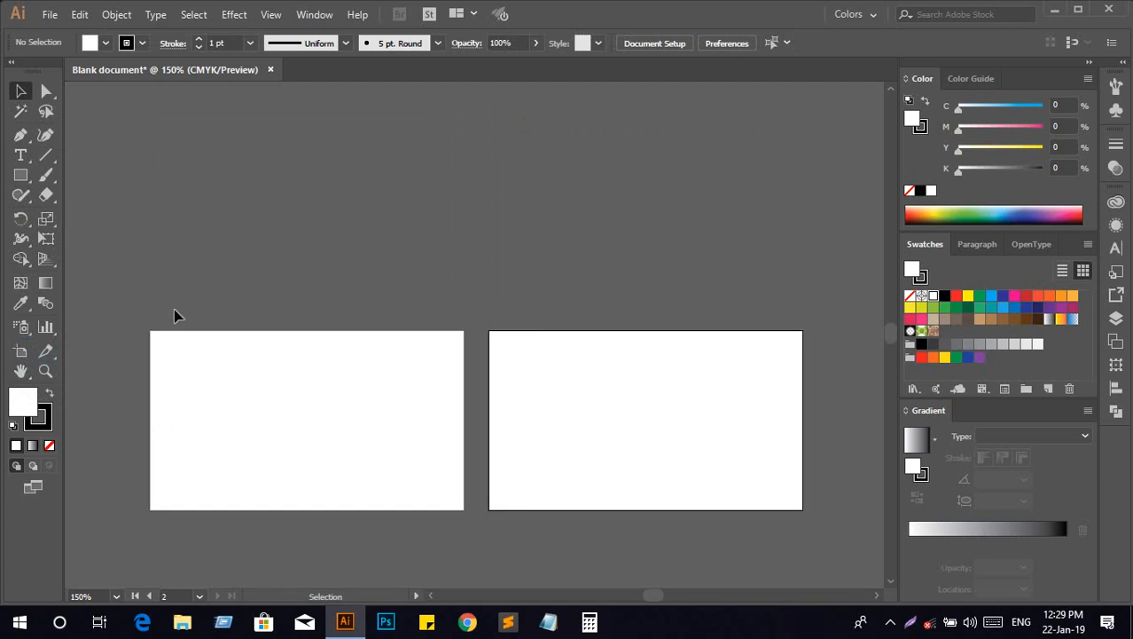
Float the toolbox over the canvas, and dock it back along the workspace edge
drag(29, 71, 573, 122)
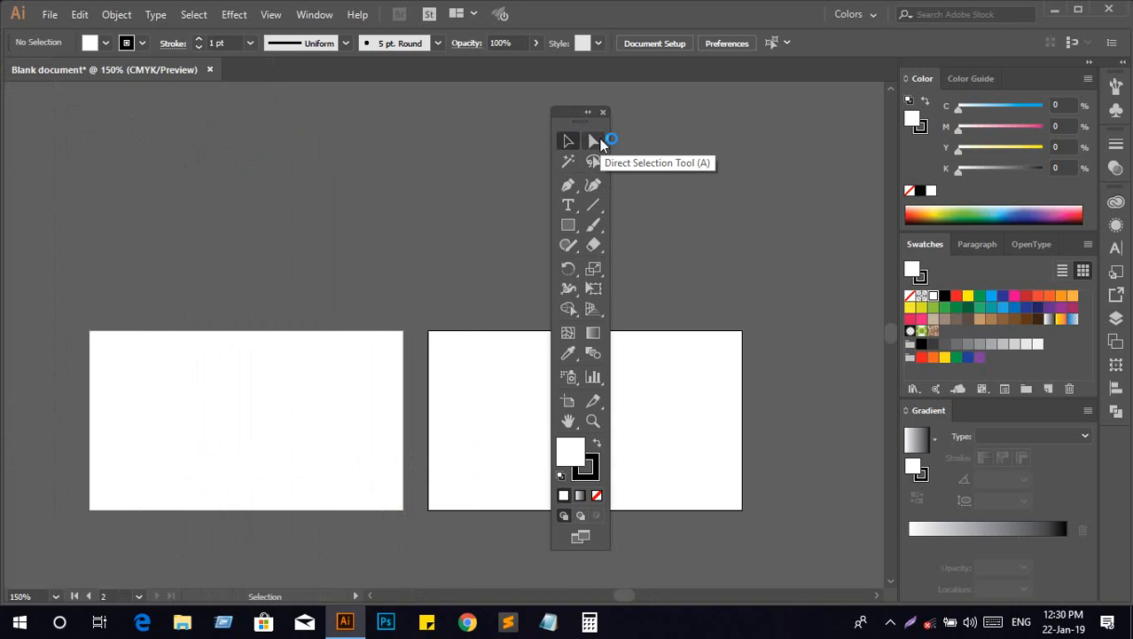
click(600, 144)
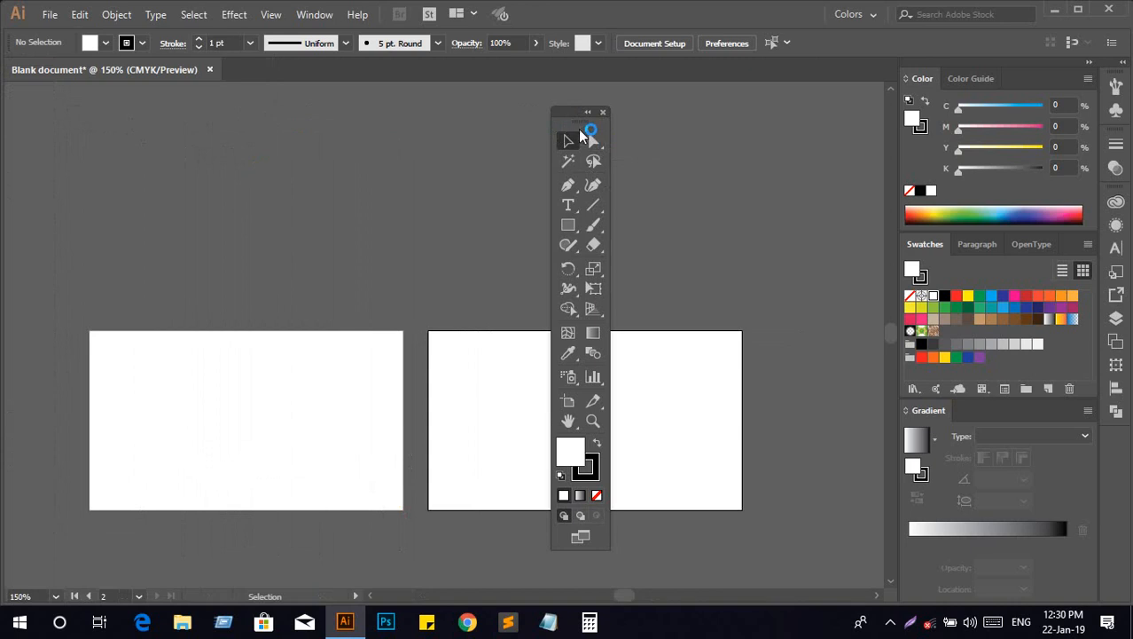
drag(576, 124, 14, 96)
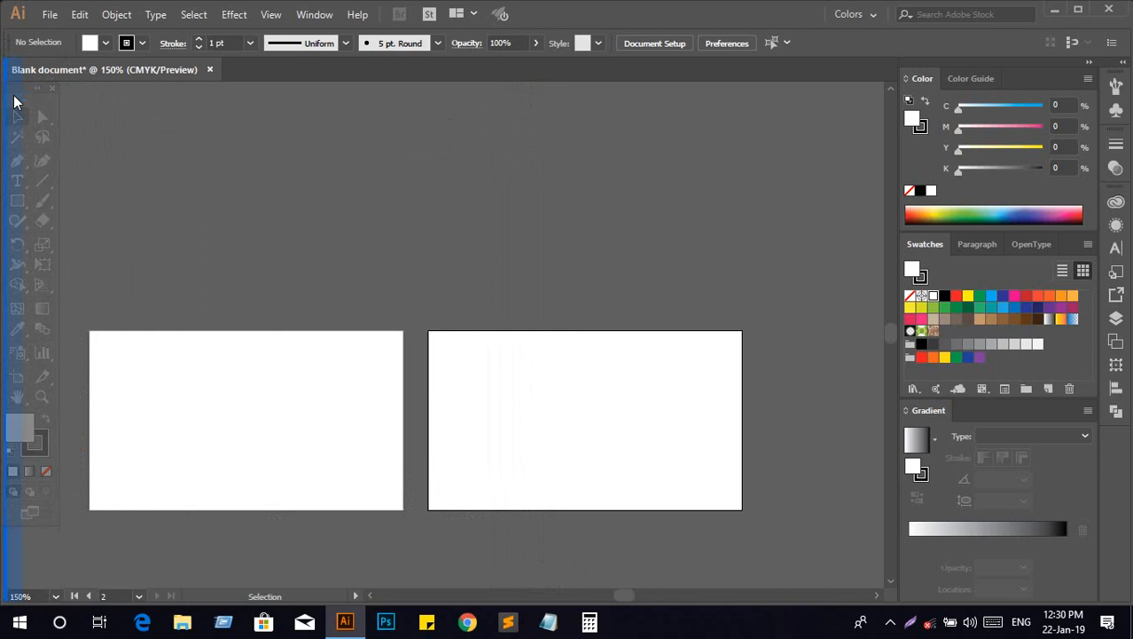
drag(14, 101, 15, 101)
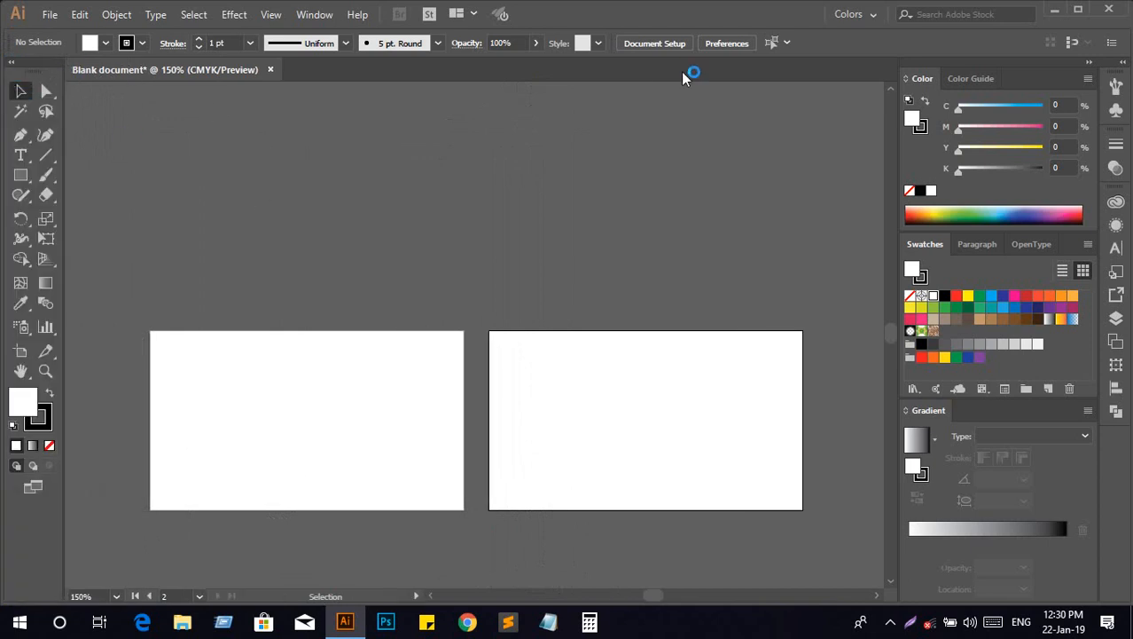
Reorder the Color panel after Color Guide, and narrow the dock that holds them slightly
mouse_move(923, 78)
mouse_down()
mouse_move(584, 98)
mouse_move(616, 107)
mouse_move(940, 89)
mouse_up()
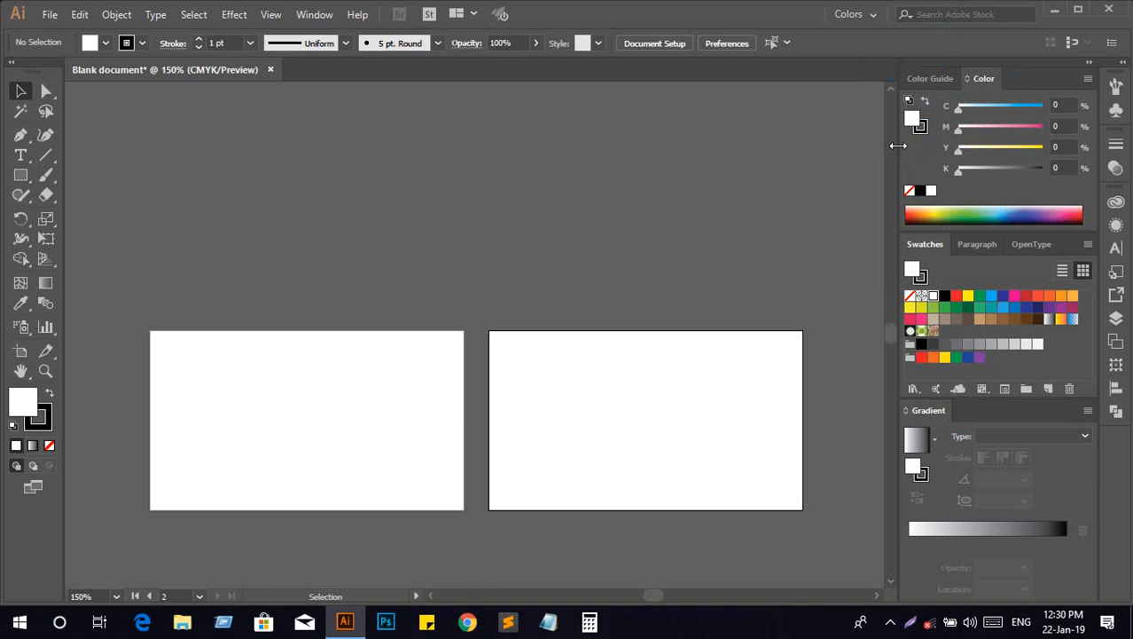
drag(914, 145, 922, 146)
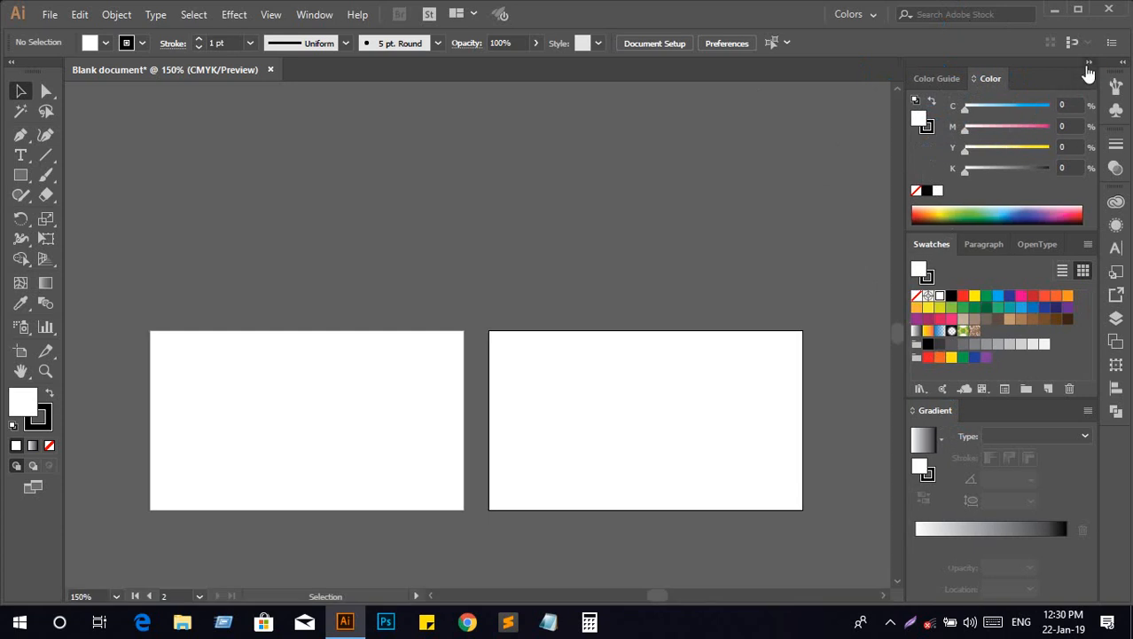
Collapse the color panel dock to icons and re-expand it, and expand the neighbouring icon dock to full panels
click(1089, 63)
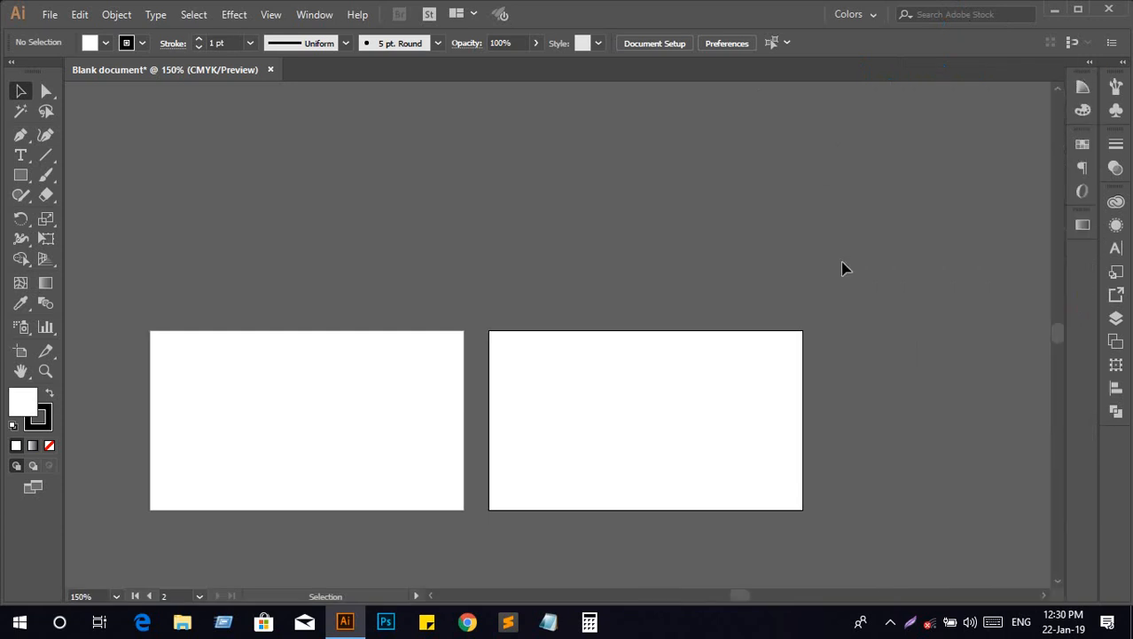
click(1090, 63)
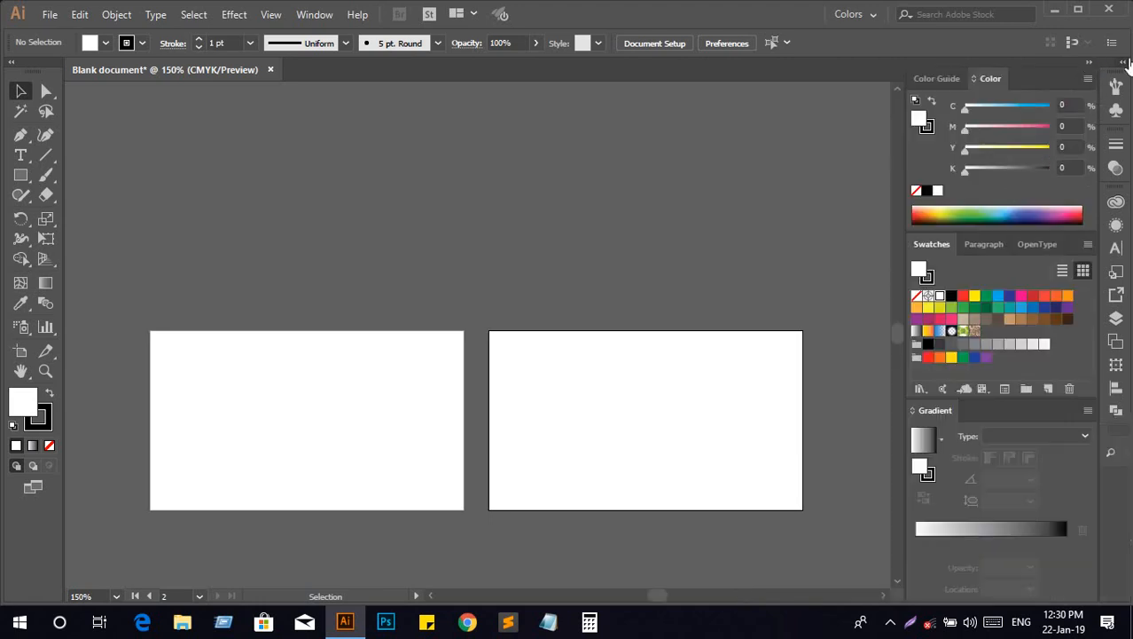
click(1125, 63)
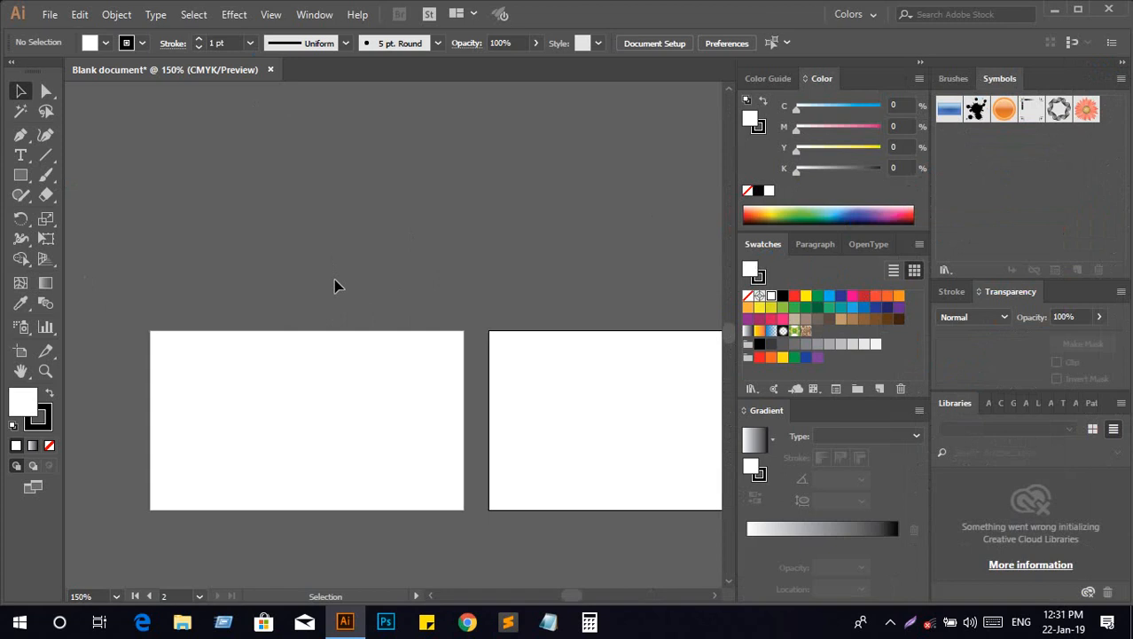
Close the whole panel group that contains Libraries and Graphic Styles
scroll(361, 312, down, 2)
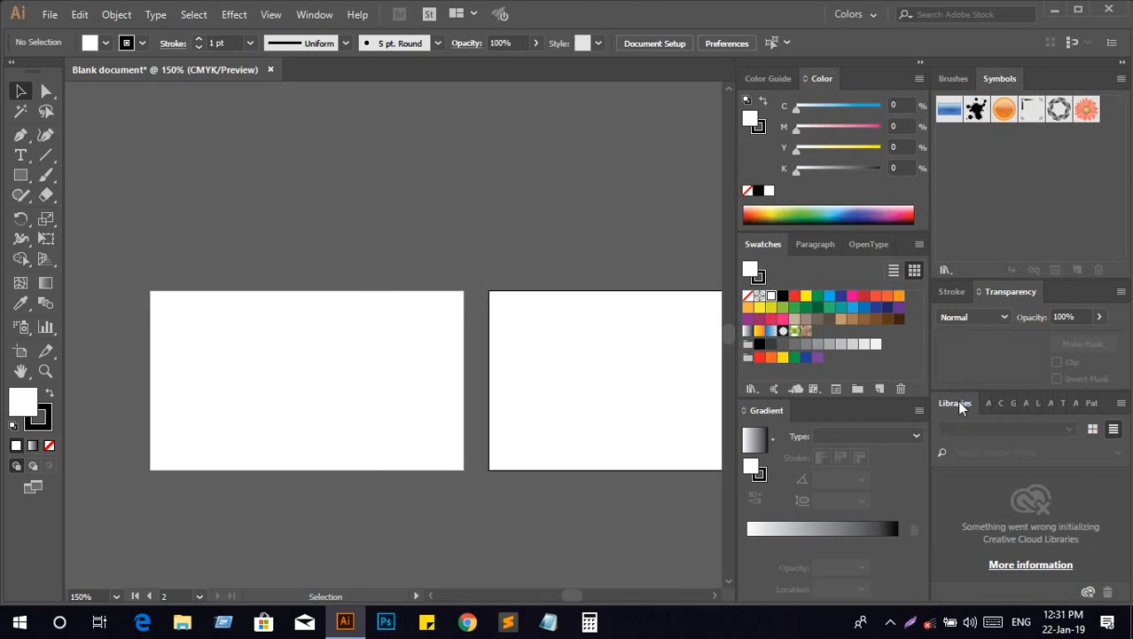
click(1012, 405)
right_click(1013, 405)
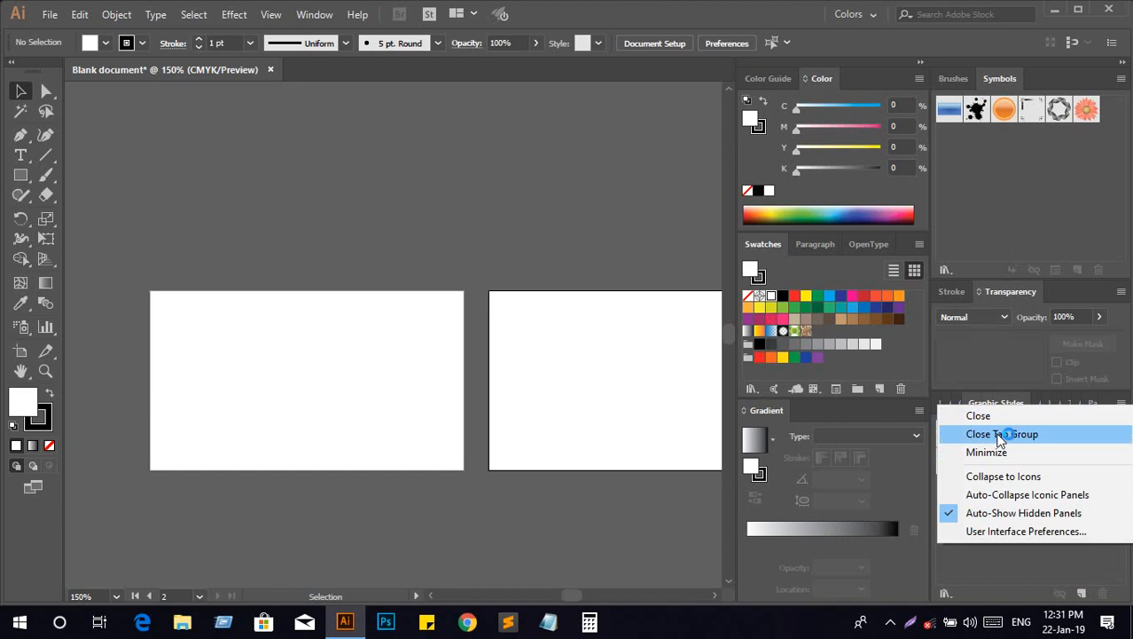
click(1001, 434)
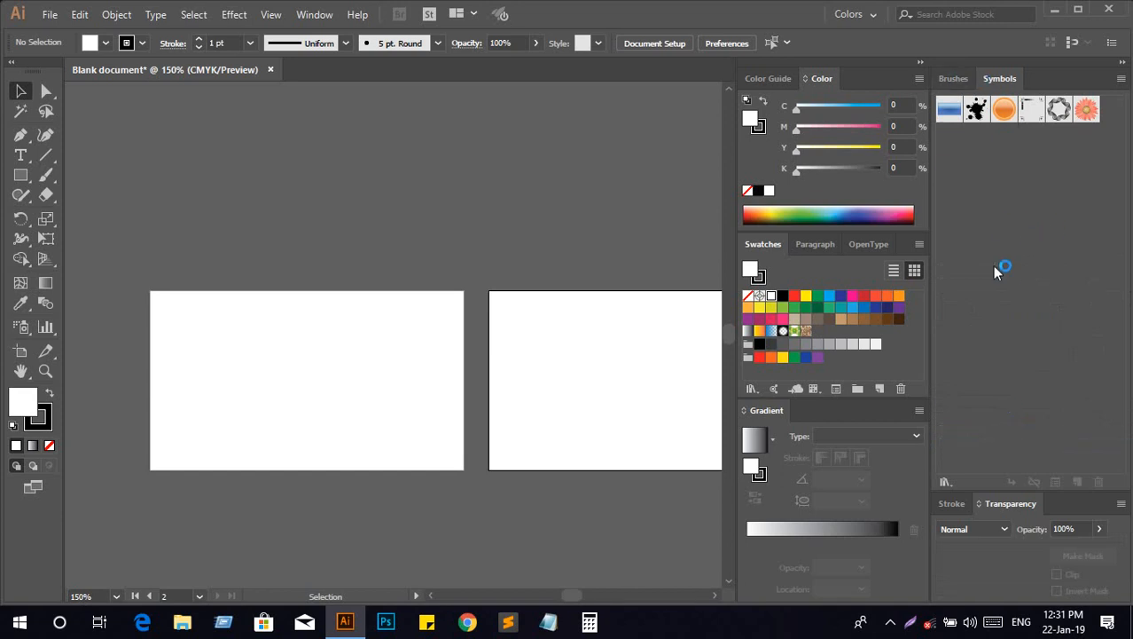
Close the Symbols and Brushes panels, and bring the Stroke panel to the front of its group
right_click(993, 83)
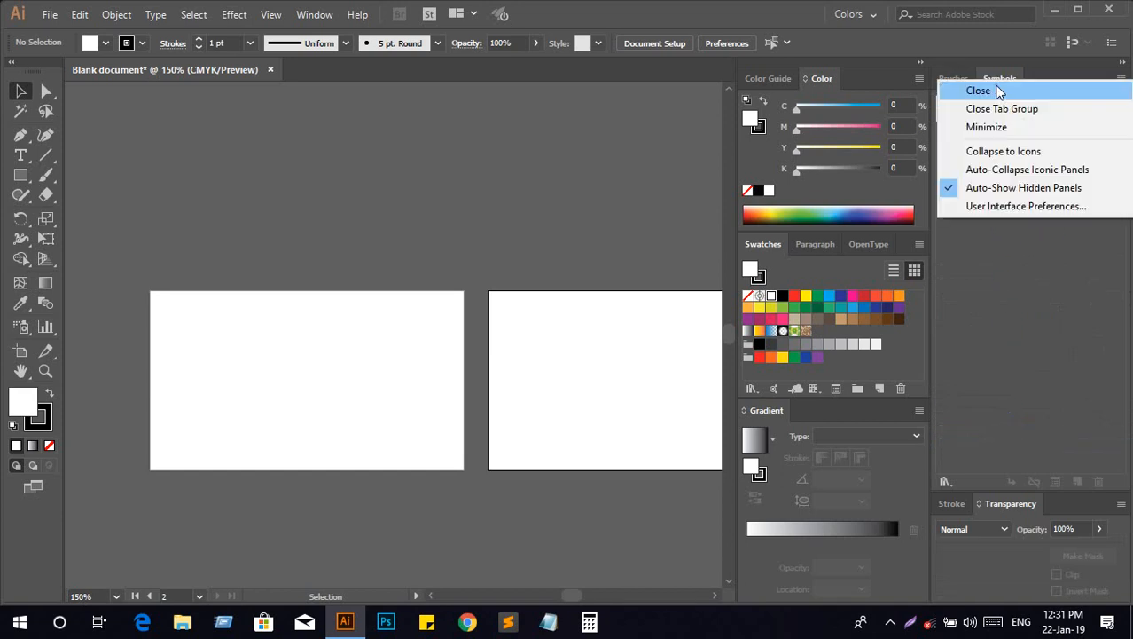
click(976, 88)
right_click(960, 80)
click(976, 88)
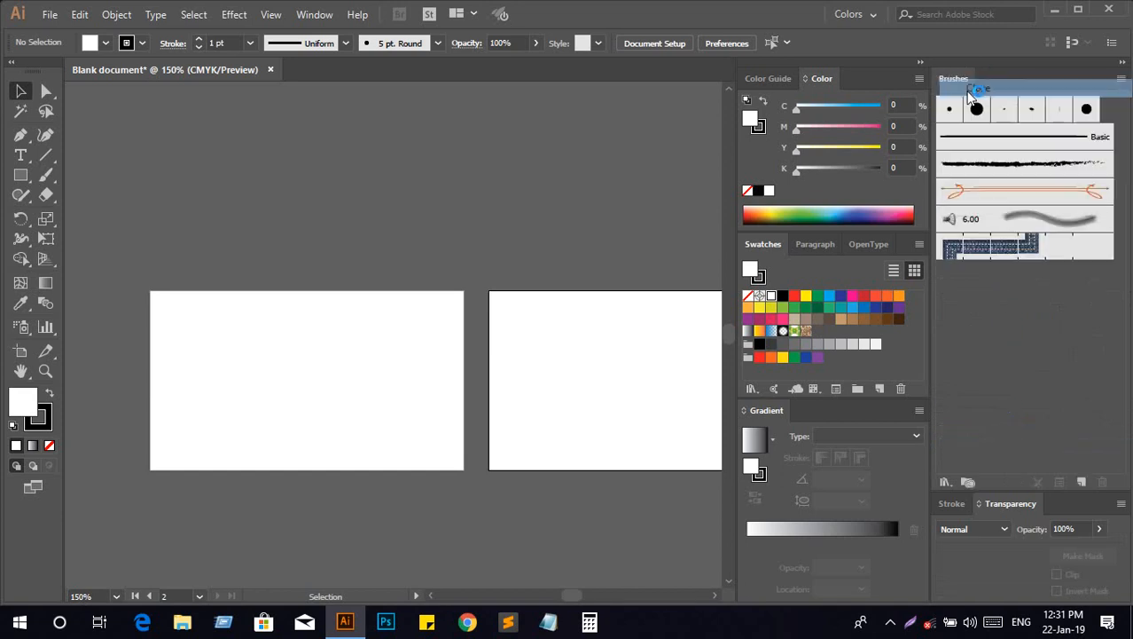
click(961, 79)
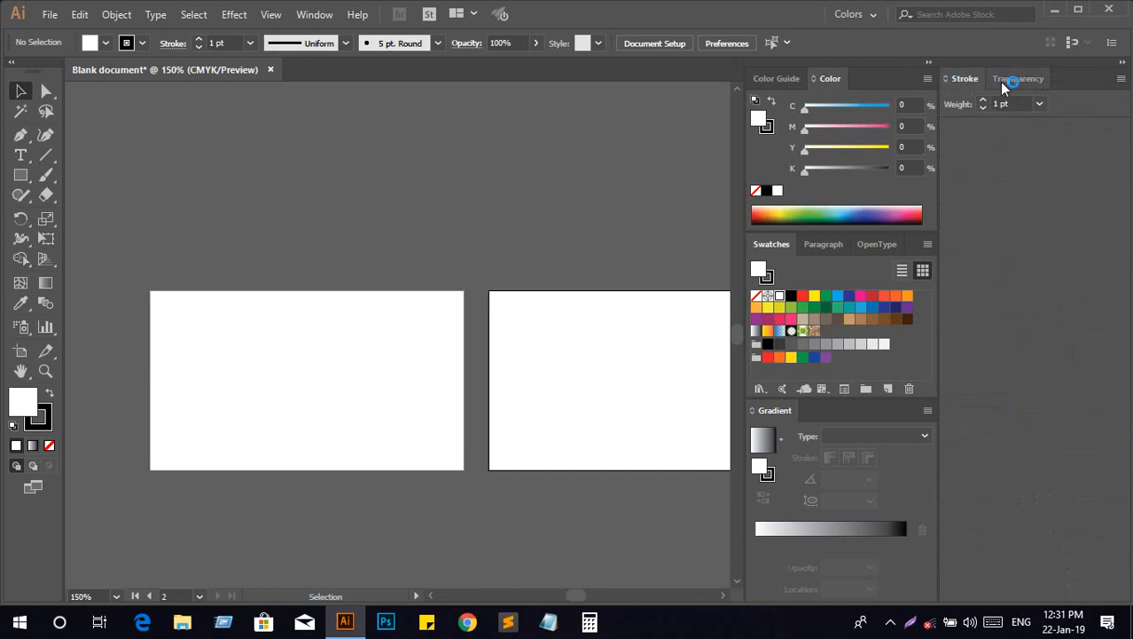
Close the Color Guide panel grouped with Color
right_click(832, 80)
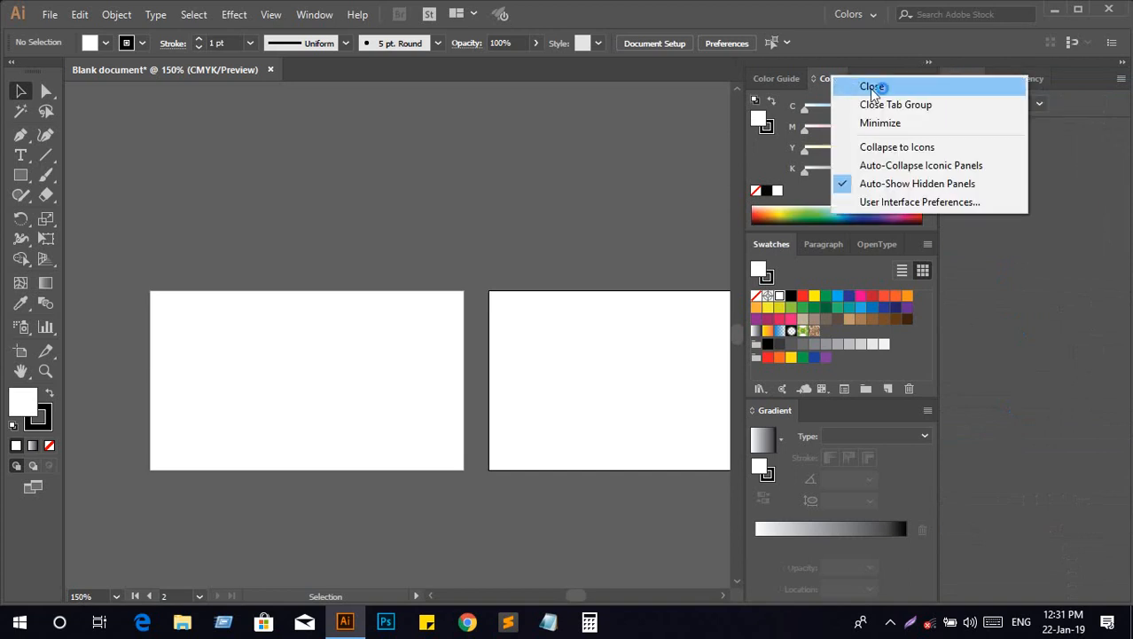
click(873, 87)
right_click(769, 80)
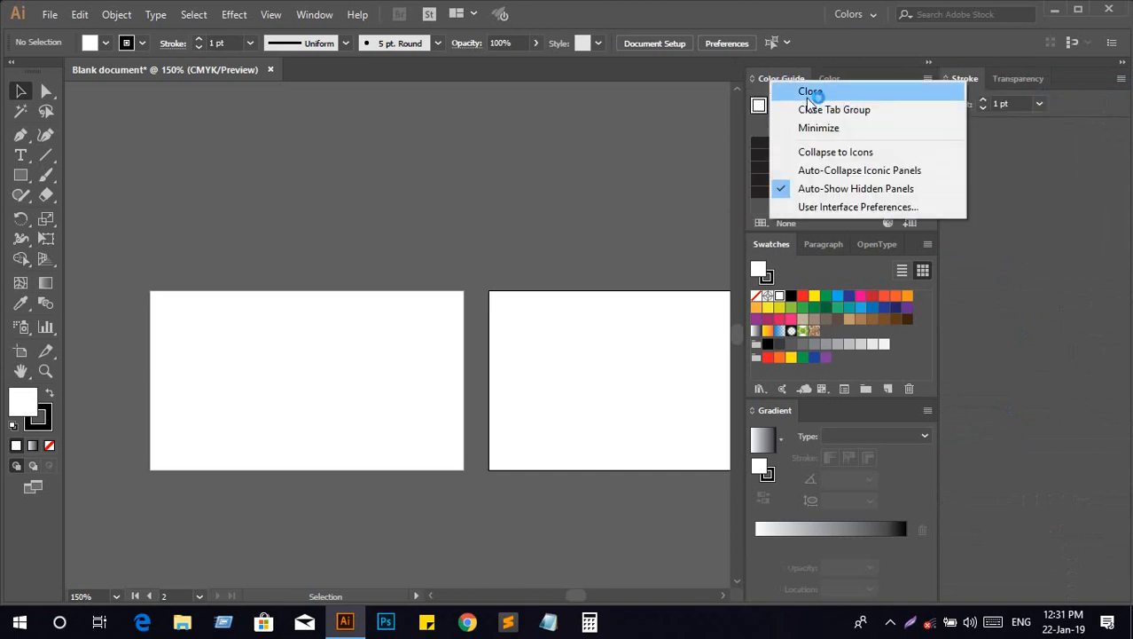
click(811, 91)
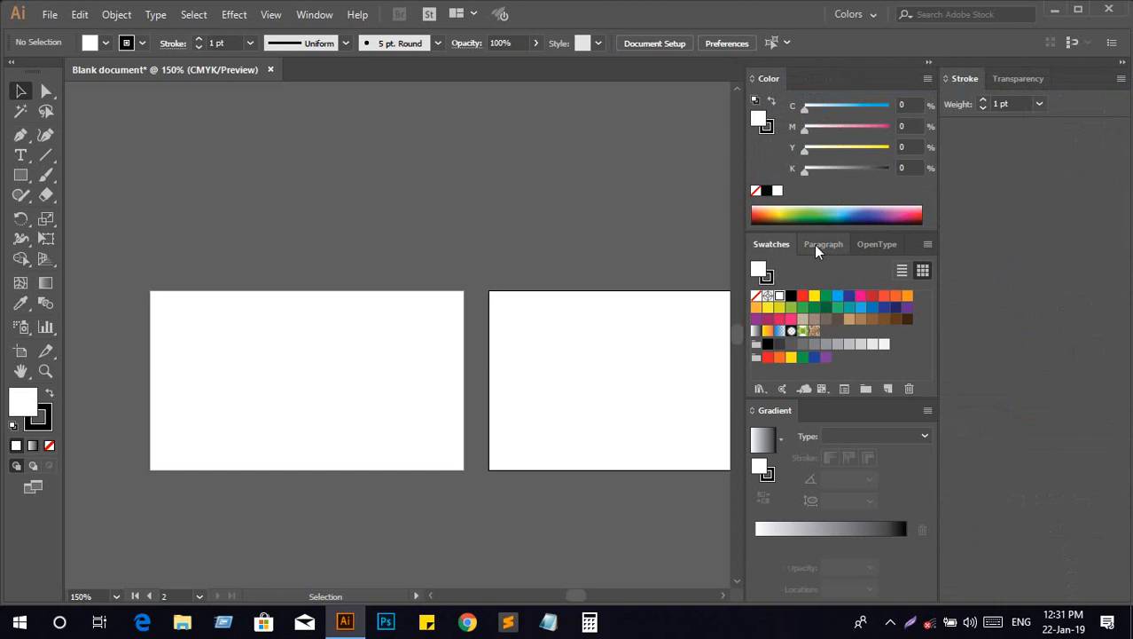
Close the OpenType panel, and collapse the dock with Color, Swatches, Paragraph and Gradient to icons
right_click(865, 254)
click(915, 257)
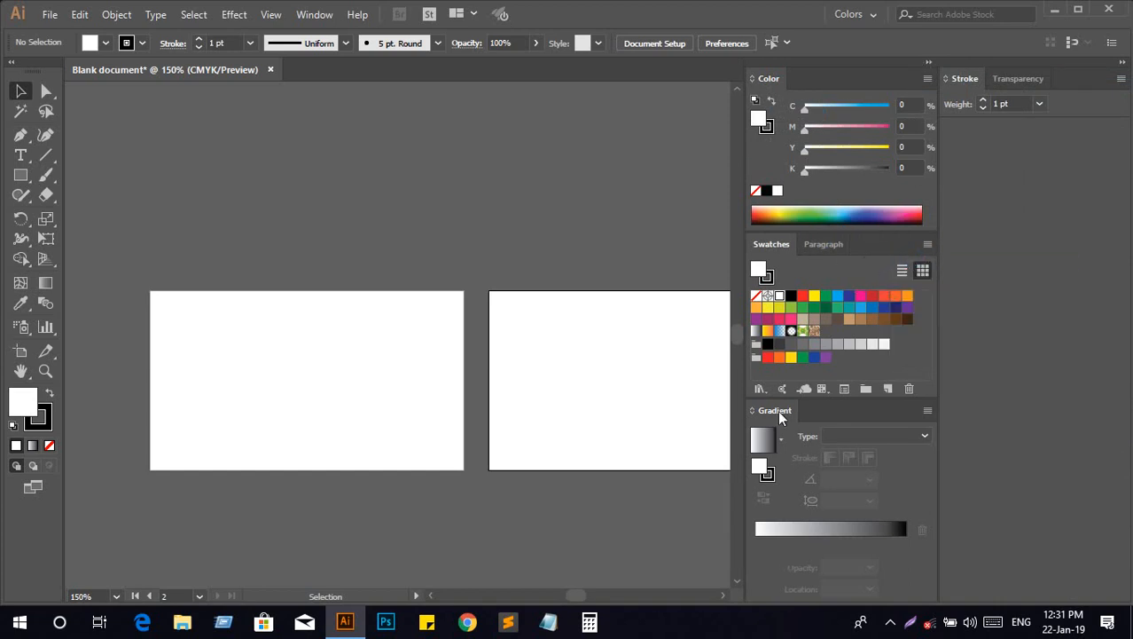
click(928, 62)
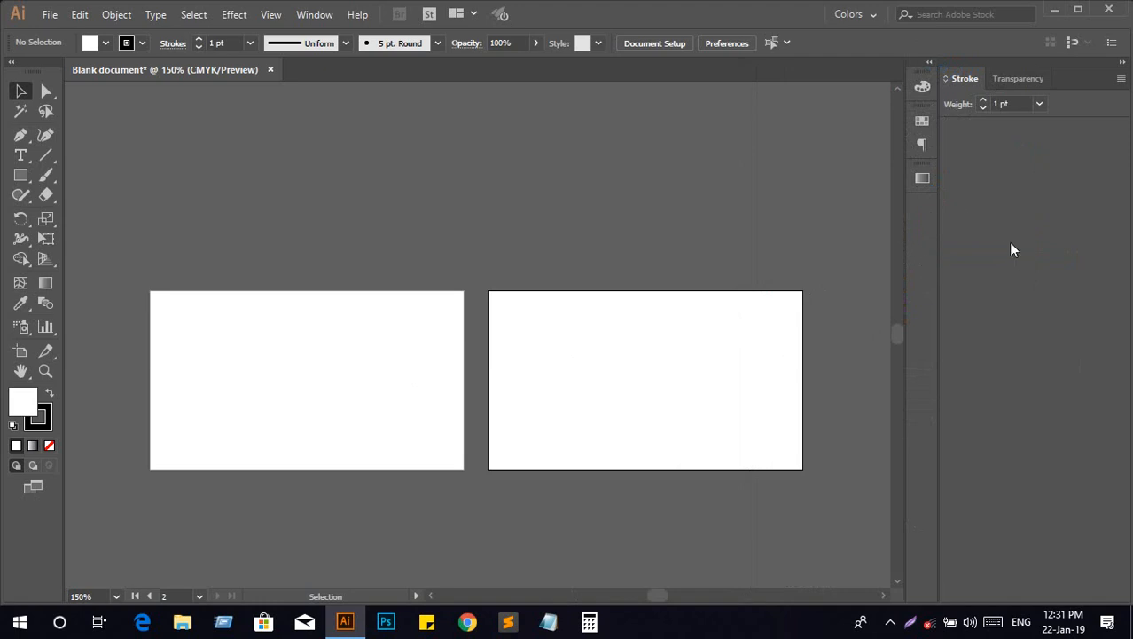
Open the Character panel in the dock below Stroke and Transparency
click(304, 9)
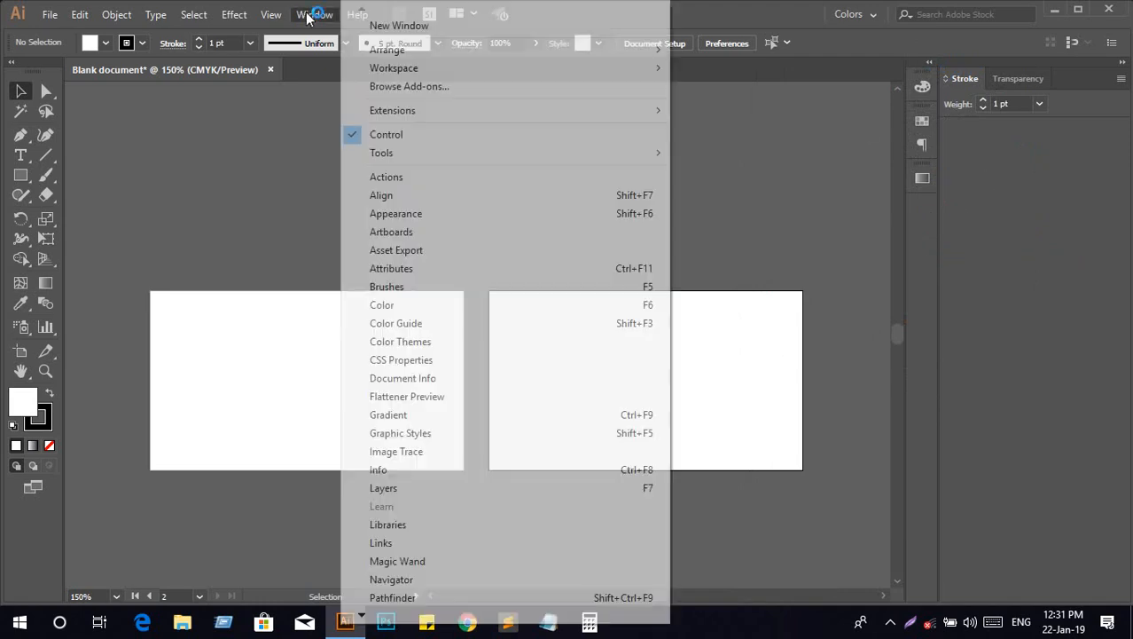
mouse_move(361, 618)
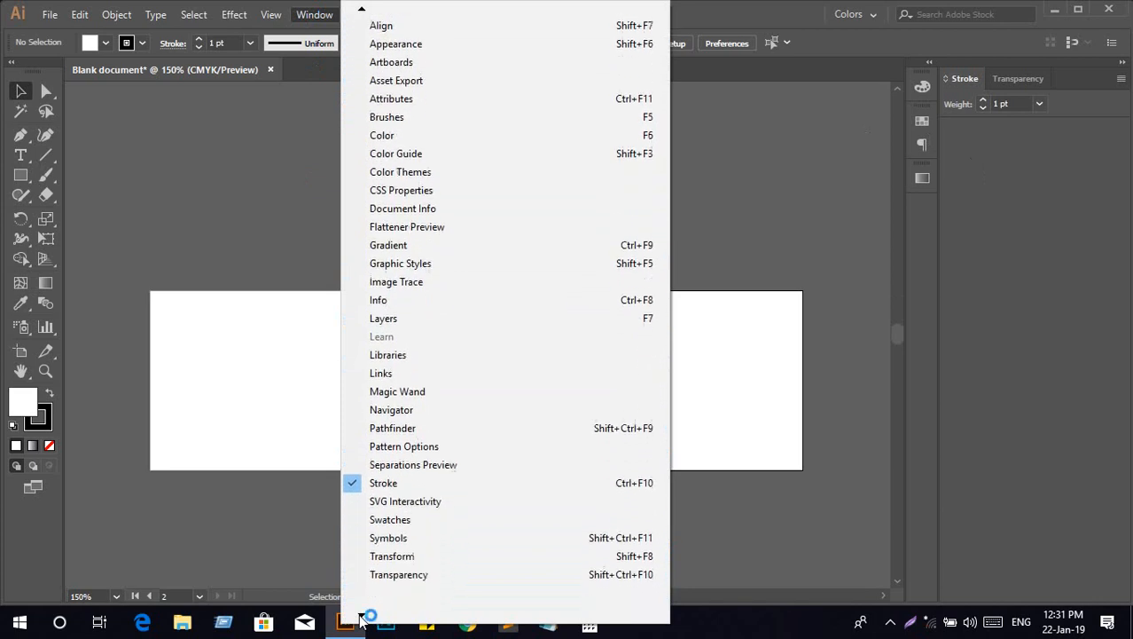
mouse_move(435, 581)
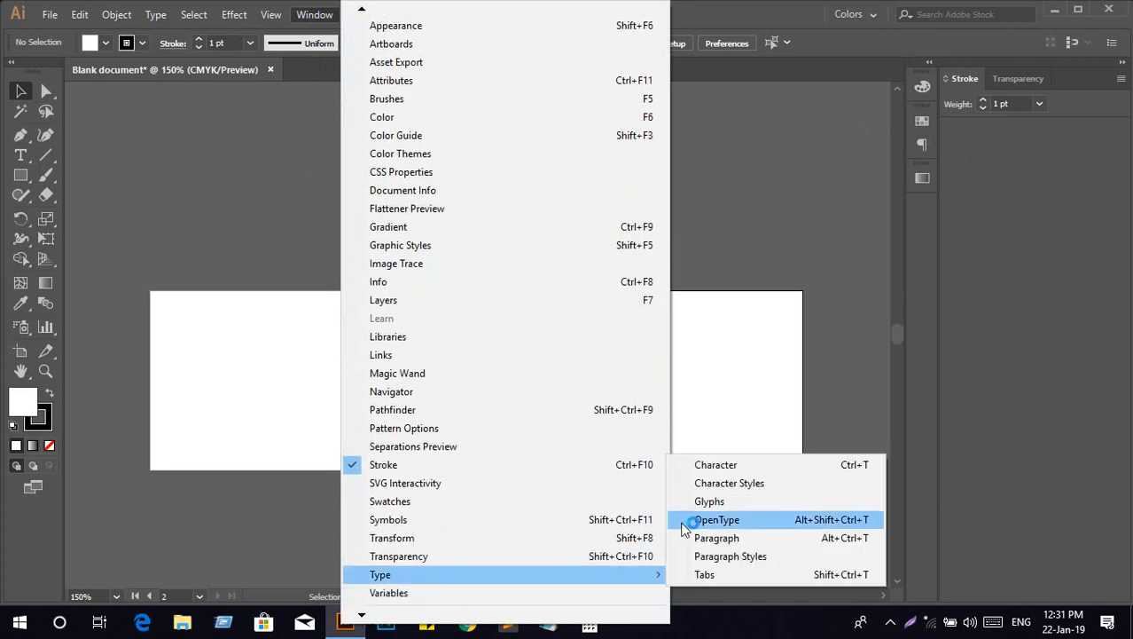
click(715, 463)
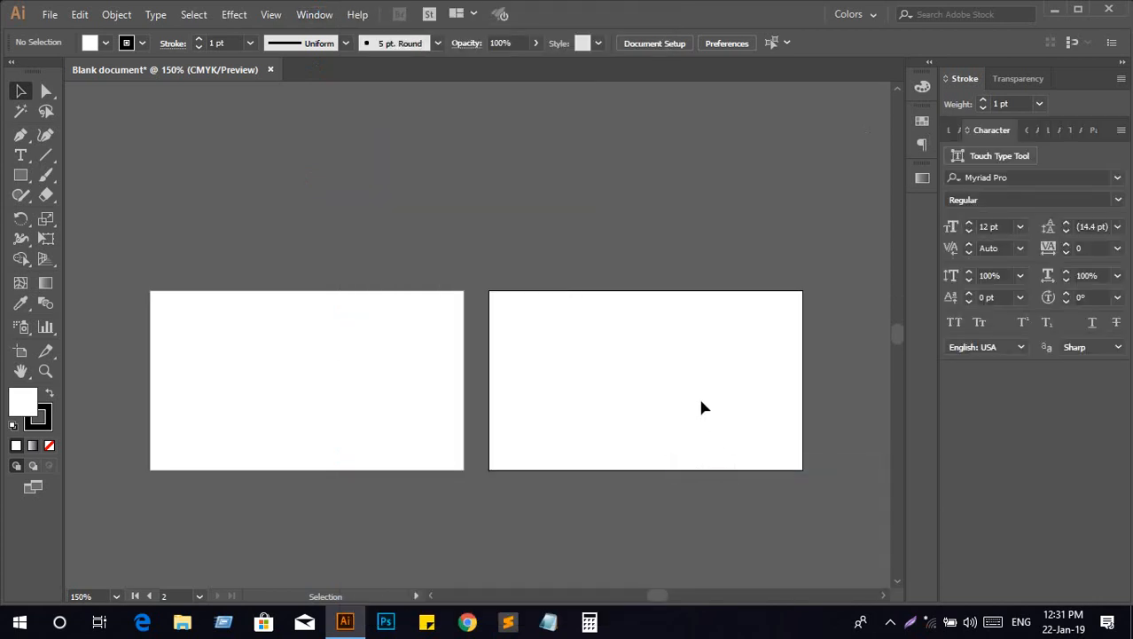
drag(989, 250, 996, 184)
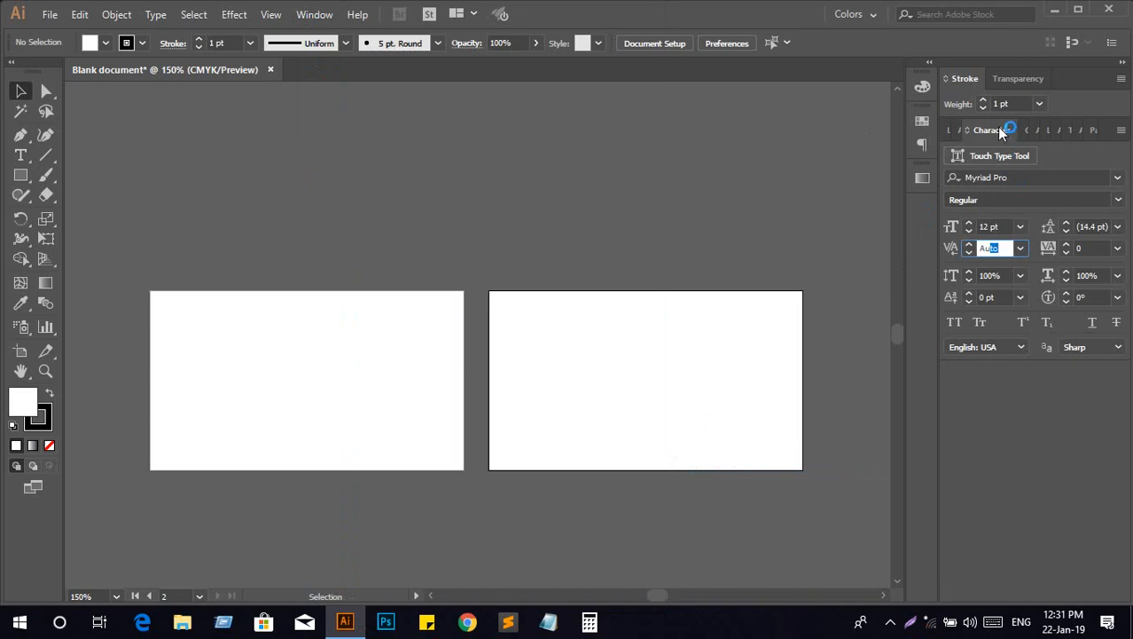
Undock the Character, Pathfinder and Align panels so that they float over the canvas
drag(999, 127, 569, 123)
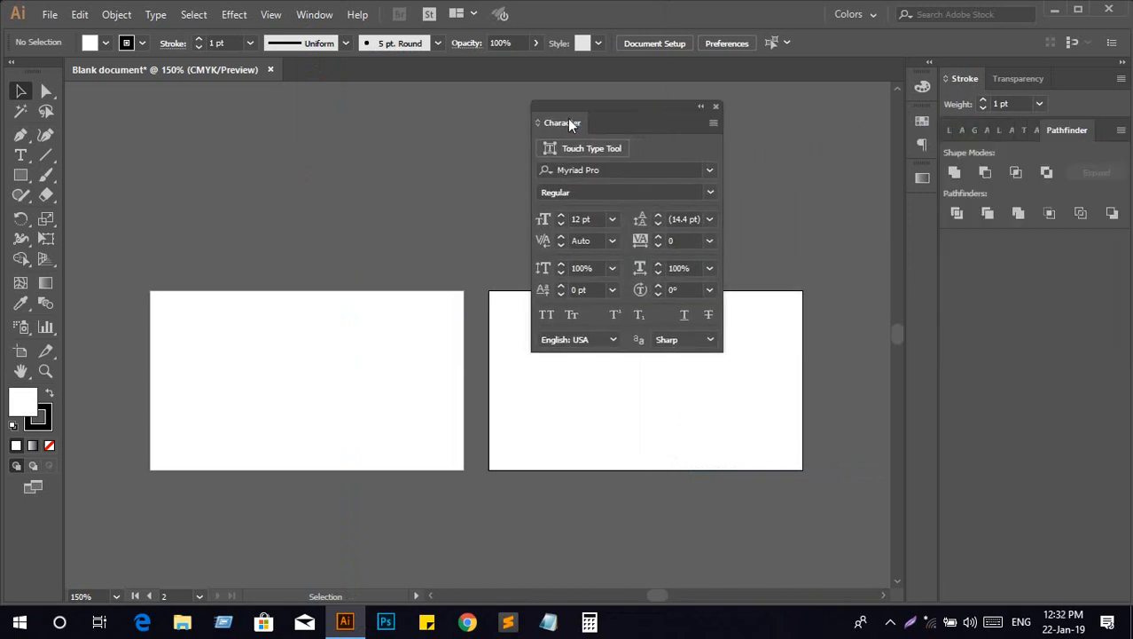
drag(1060, 130, 320, 147)
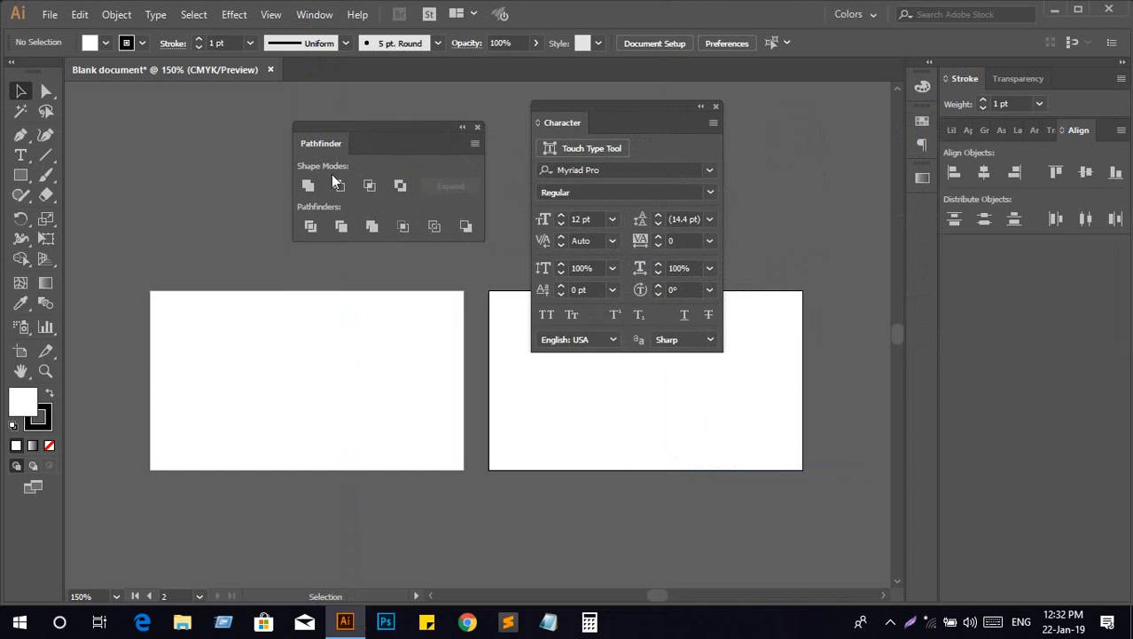
drag(1088, 135, 168, 304)
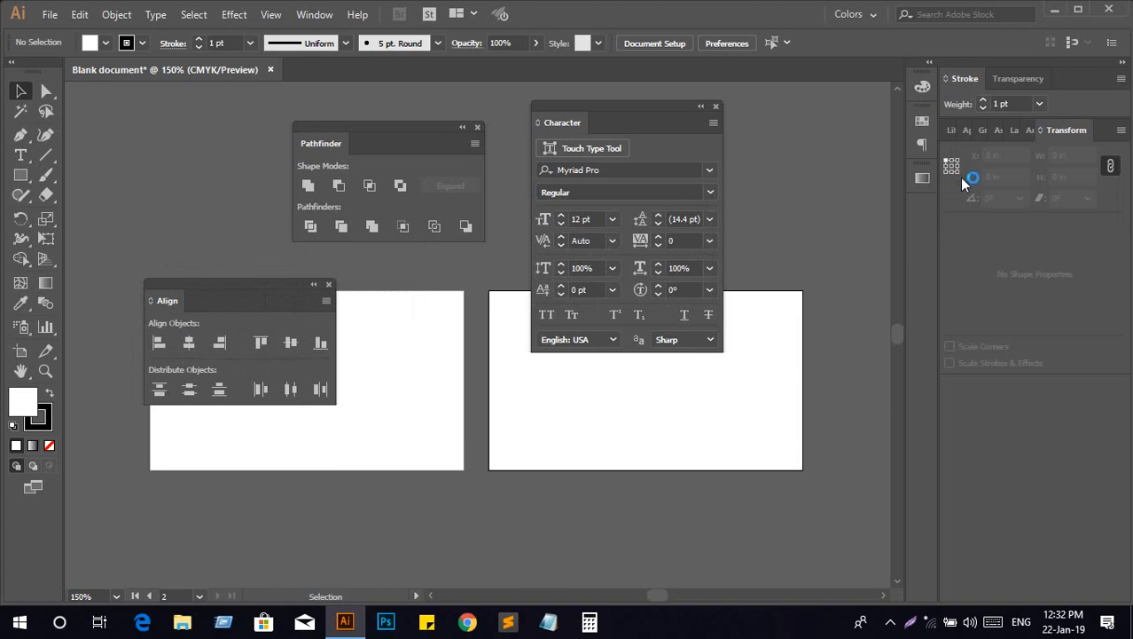
Look through the Layers and Graphic Styles panels, and close the whole panel group that contains them
click(1028, 130)
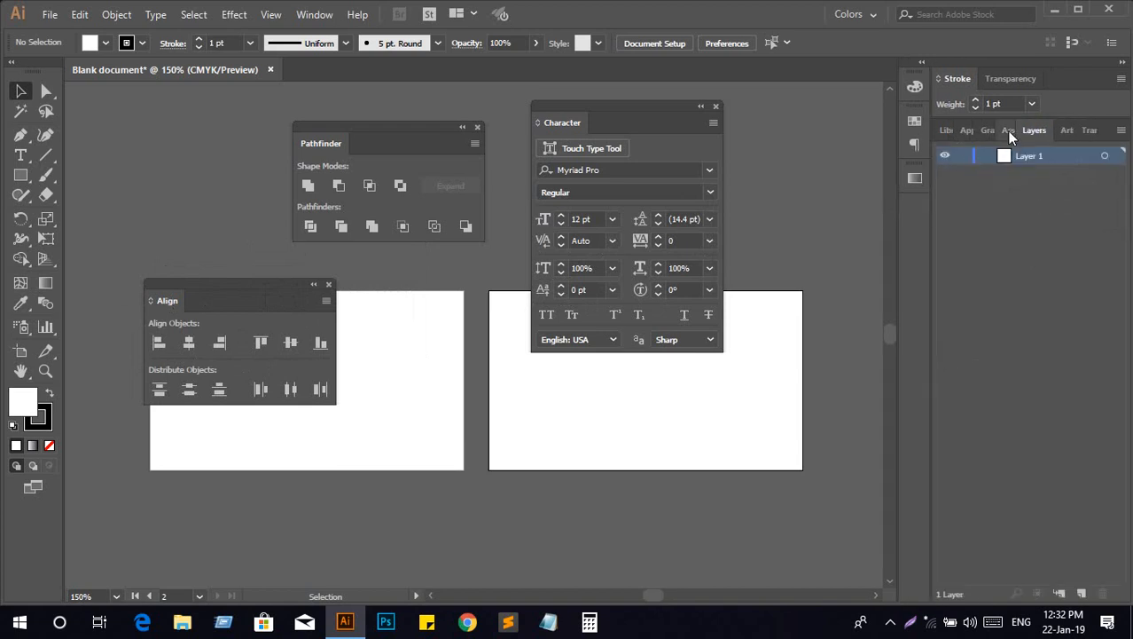
click(1007, 130)
click(976, 129)
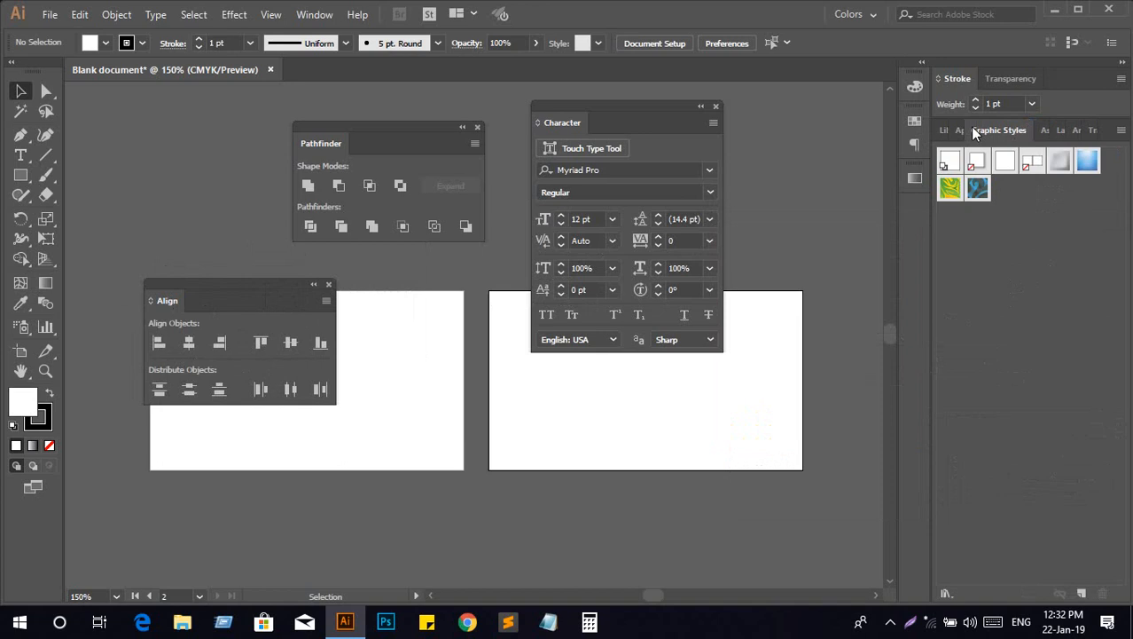
click(1120, 130)
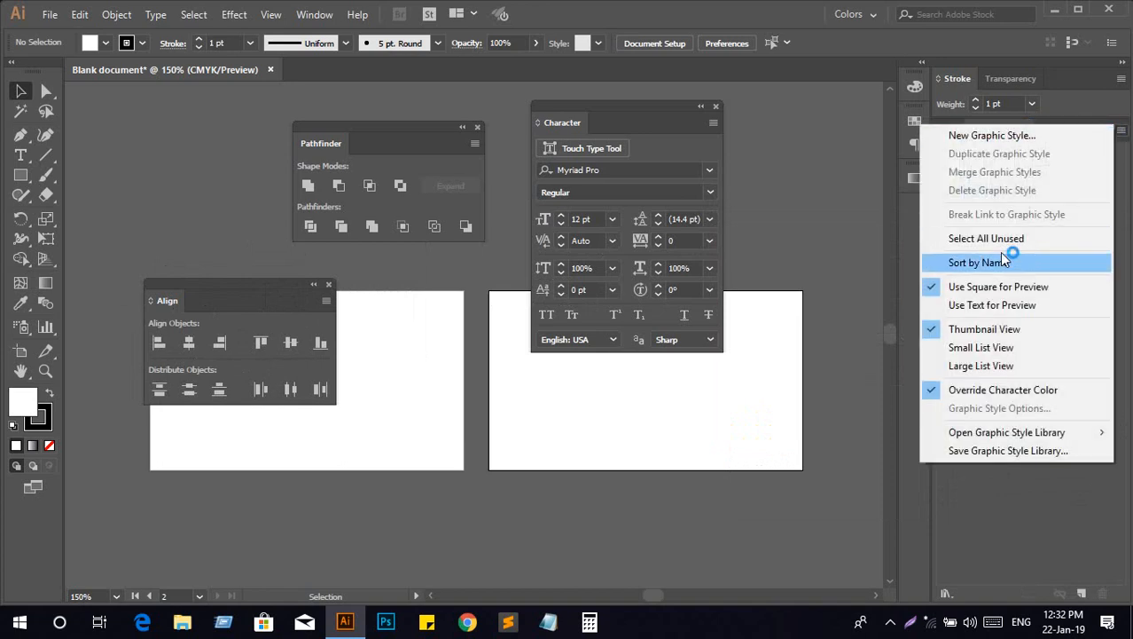
click(1007, 482)
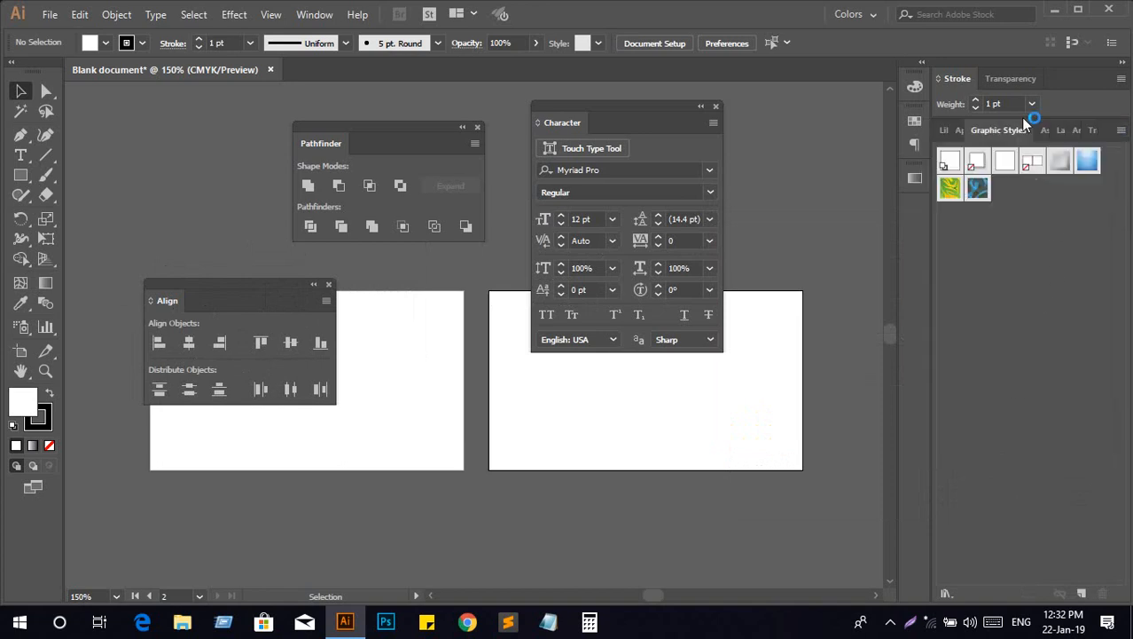
right_click(992, 135)
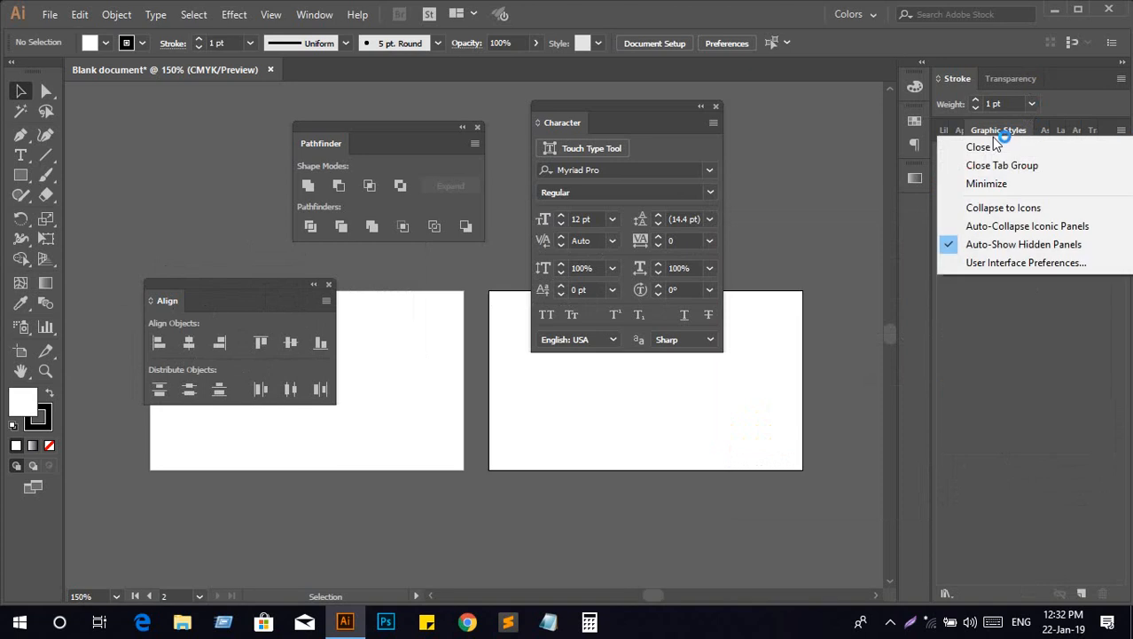
click(1036, 167)
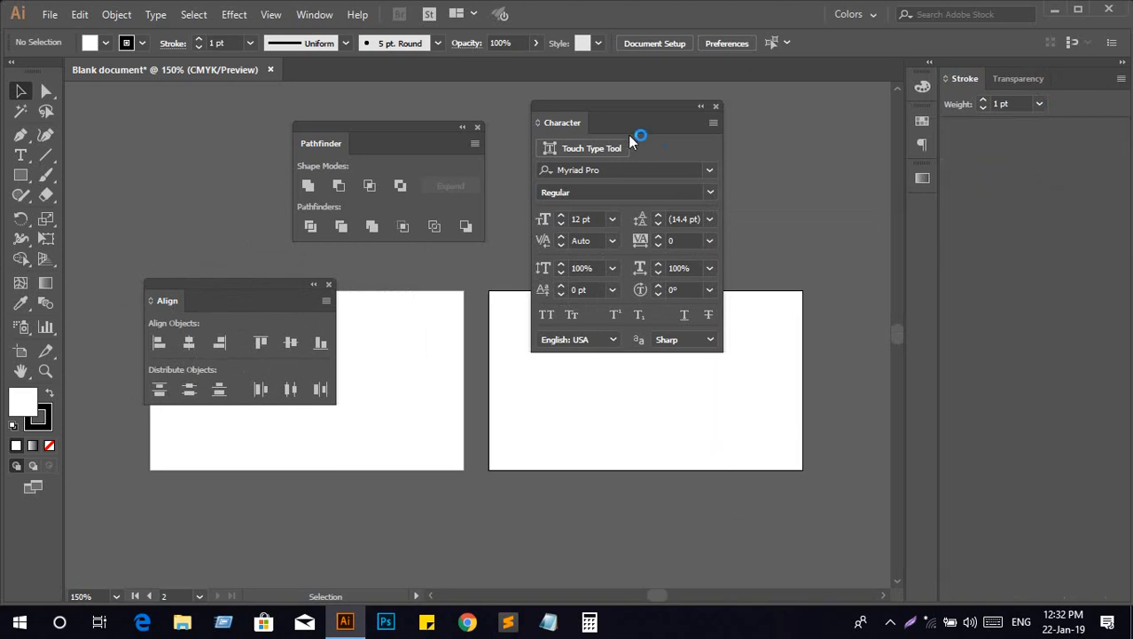
Move the Stroke and Transparency panels into the icon dock below Gradient
click(962, 83)
drag(951, 92, 925, 174)
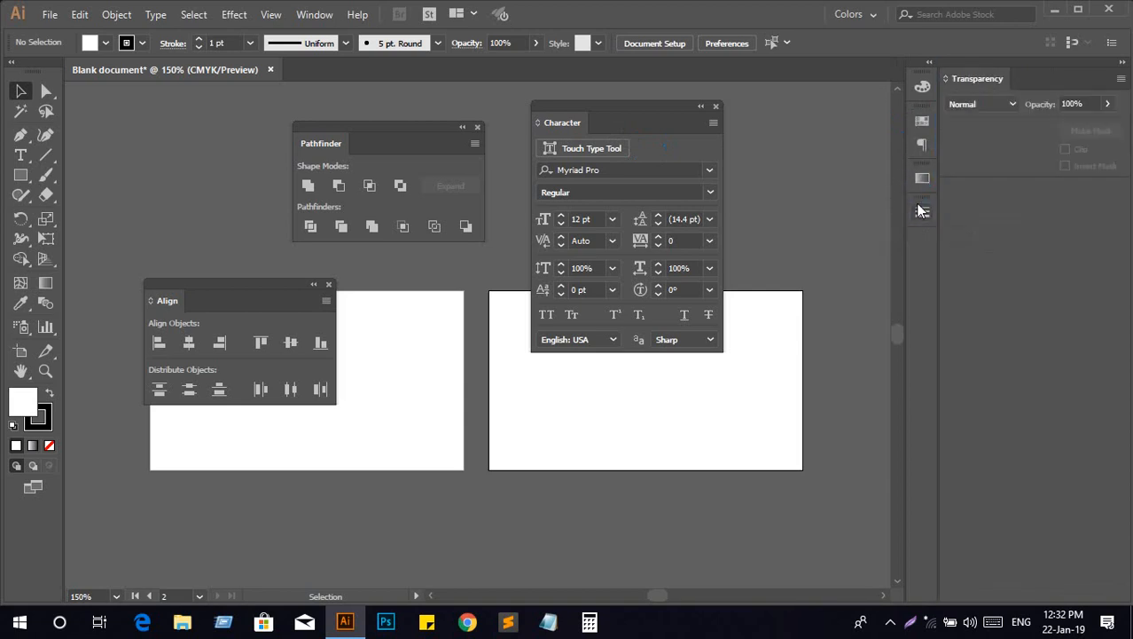
drag(979, 78, 925, 245)
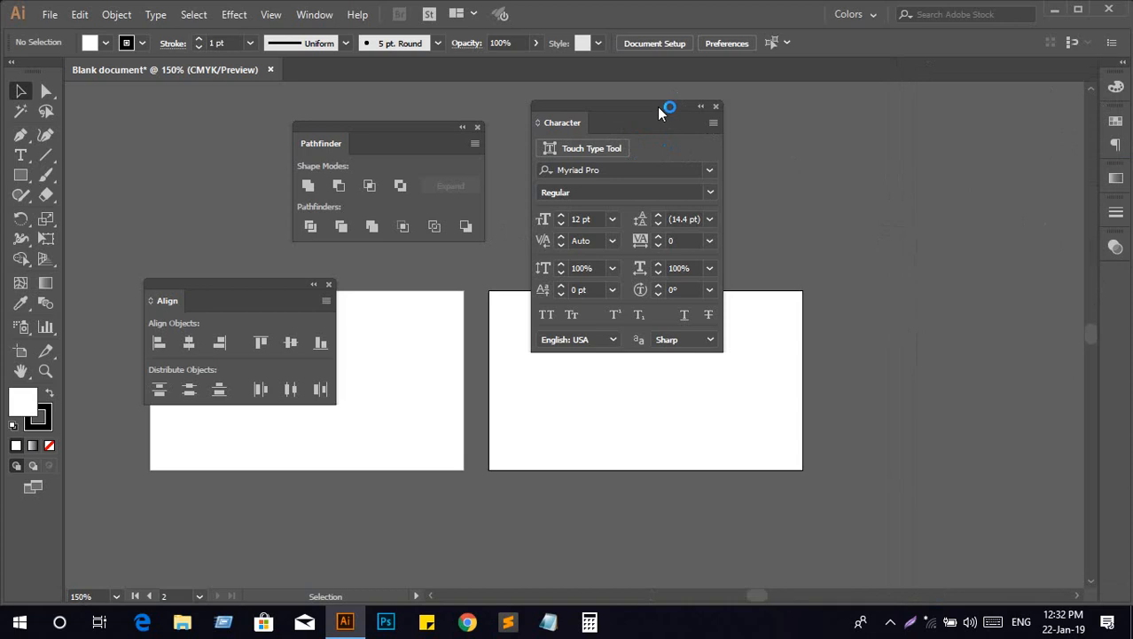
Try to dock the Character panel alongside the icon column, and pull it back out as a floating panel
drag(658, 108, 1121, 75)
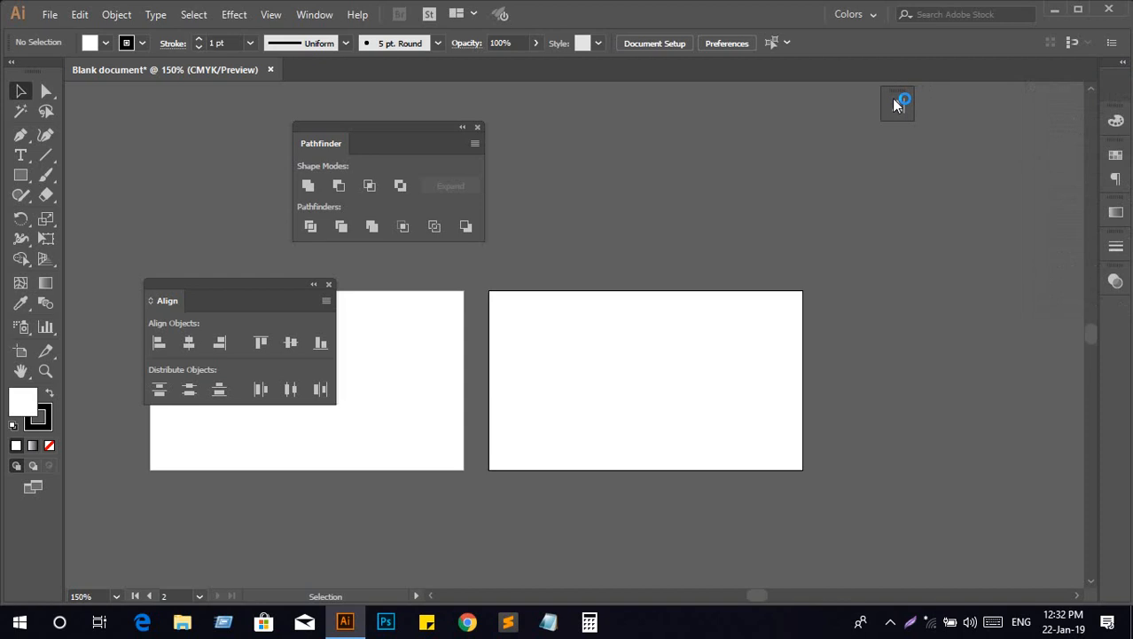
drag(894, 104, 807, 98)
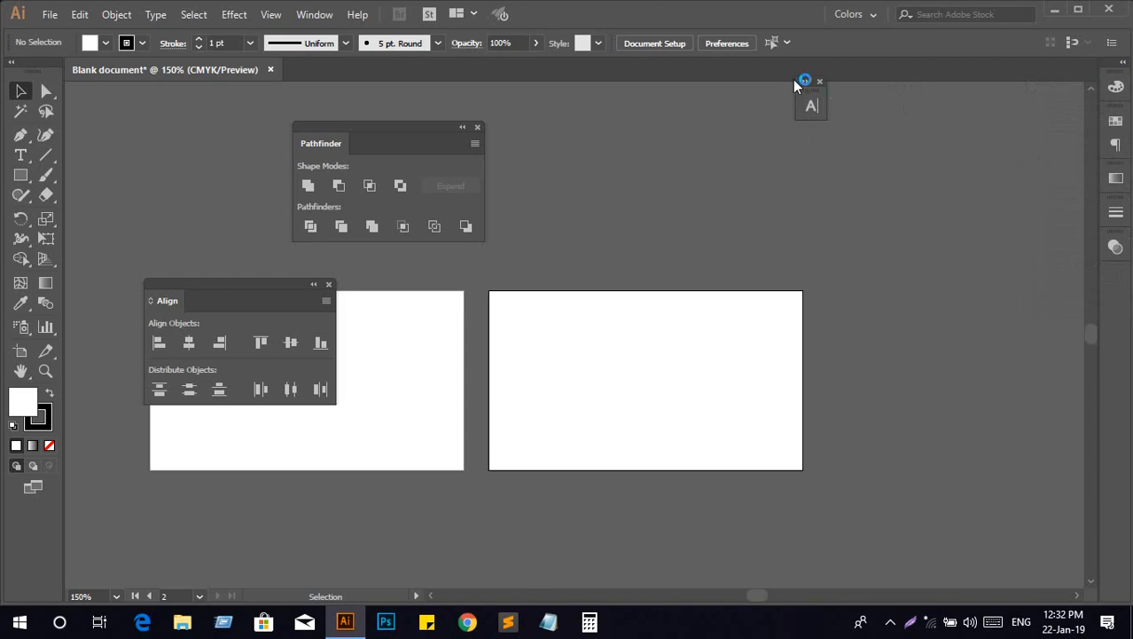
click(811, 105)
drag(867, 85, 1082, 66)
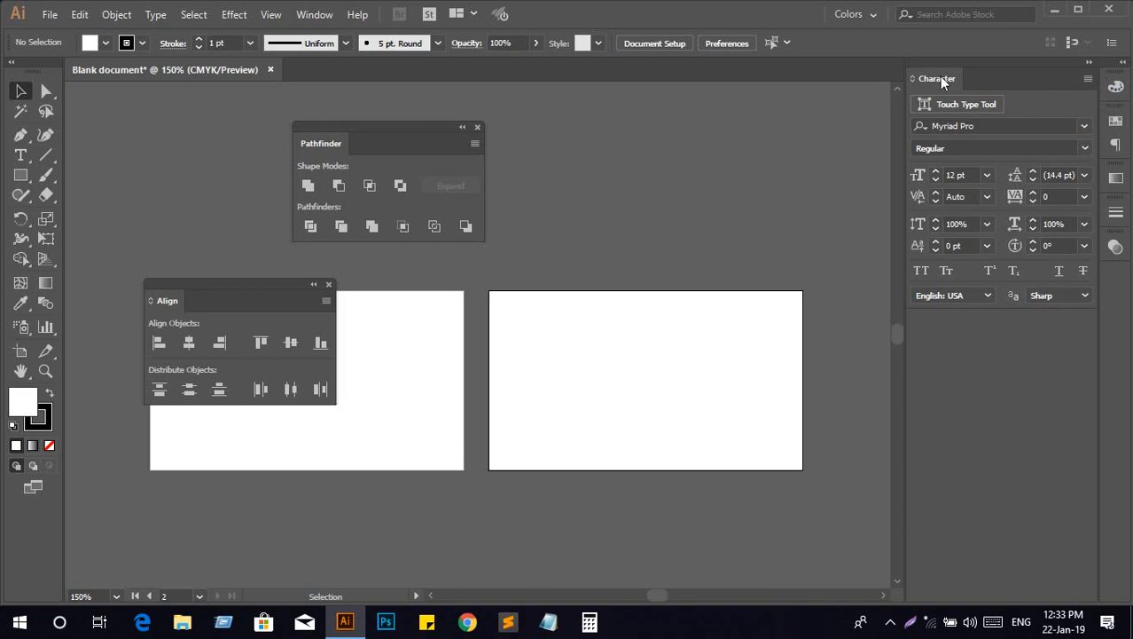
drag(943, 78, 607, 107)
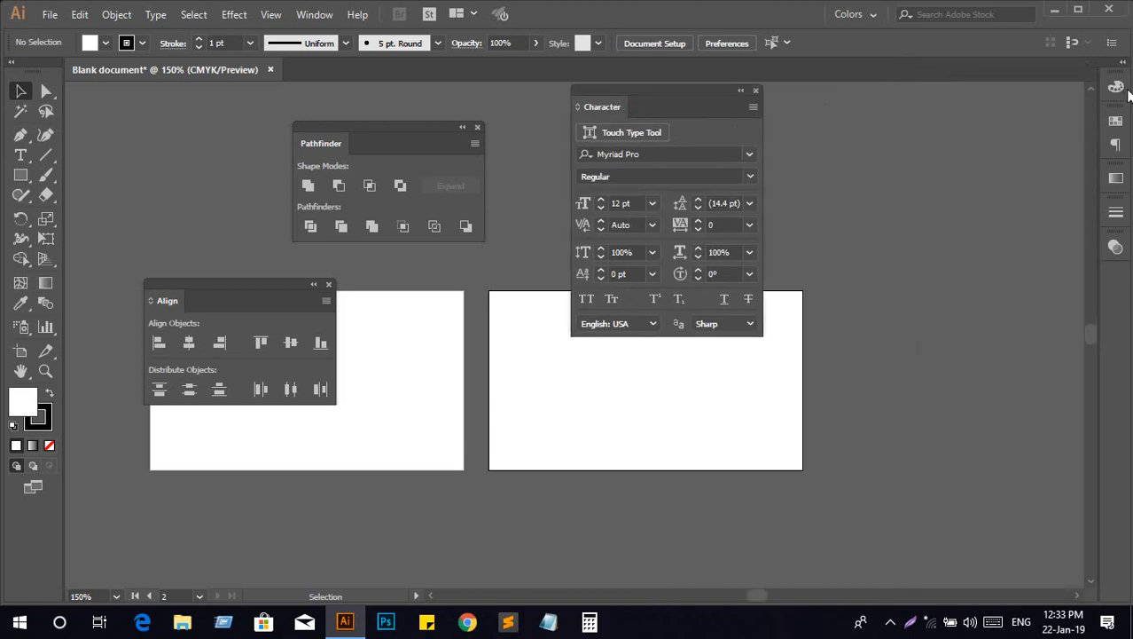
Dock the Character panel at the workspace edge, with the icon column beside it and Color and Swatches stacked below Transparency
drag(1116, 75, 942, 99)
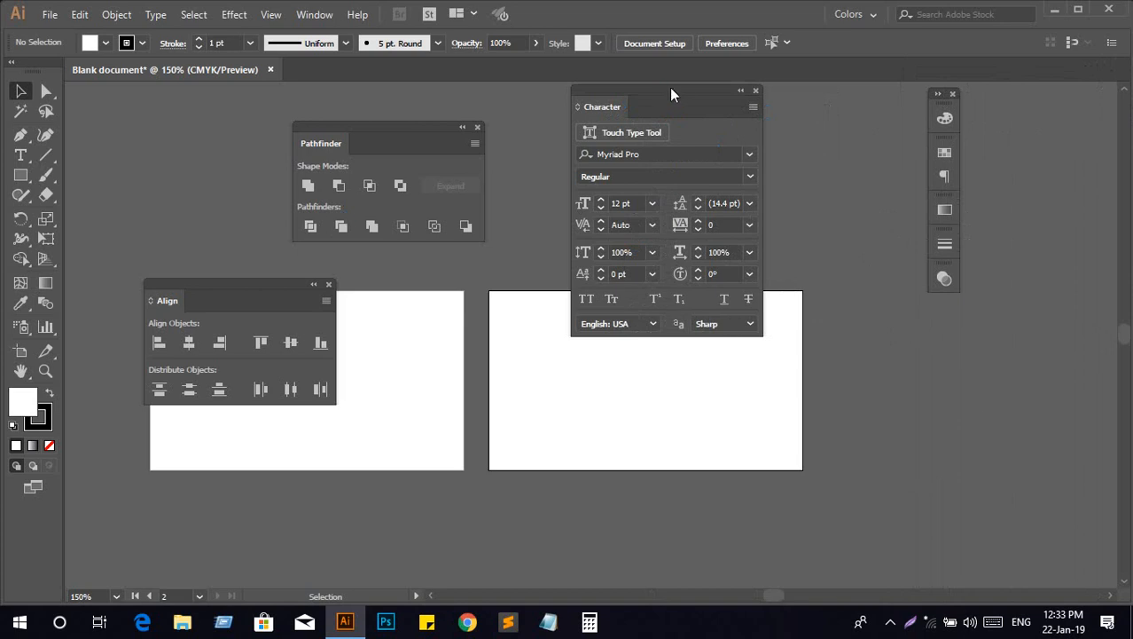
drag(674, 91, 1125, 86)
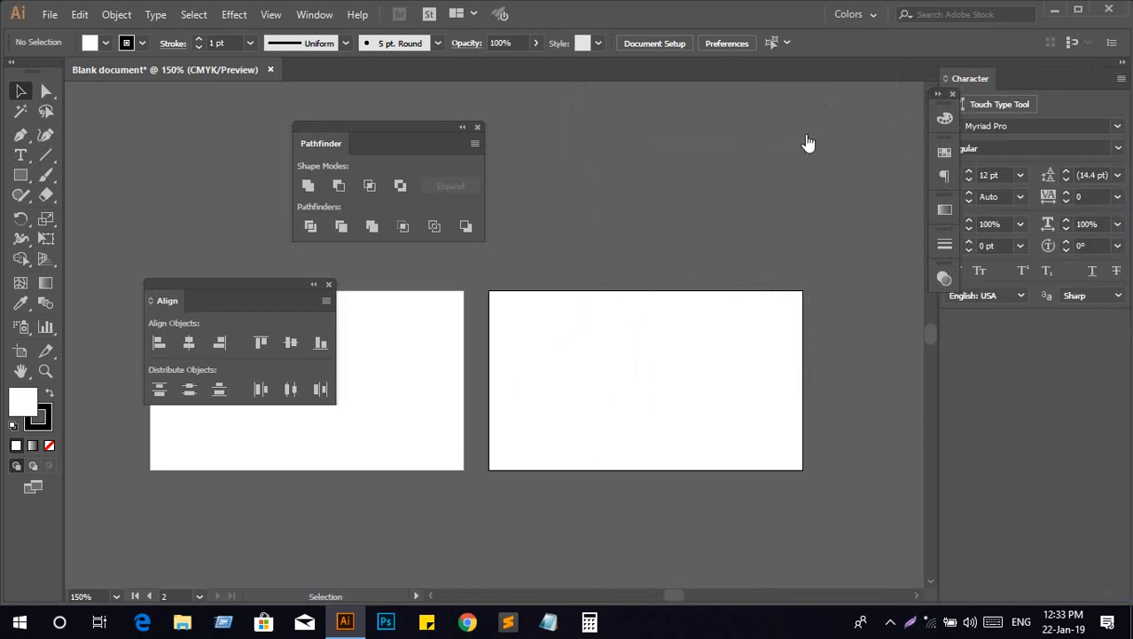
drag(945, 106, 926, 123)
click(919, 93)
click(895, 64)
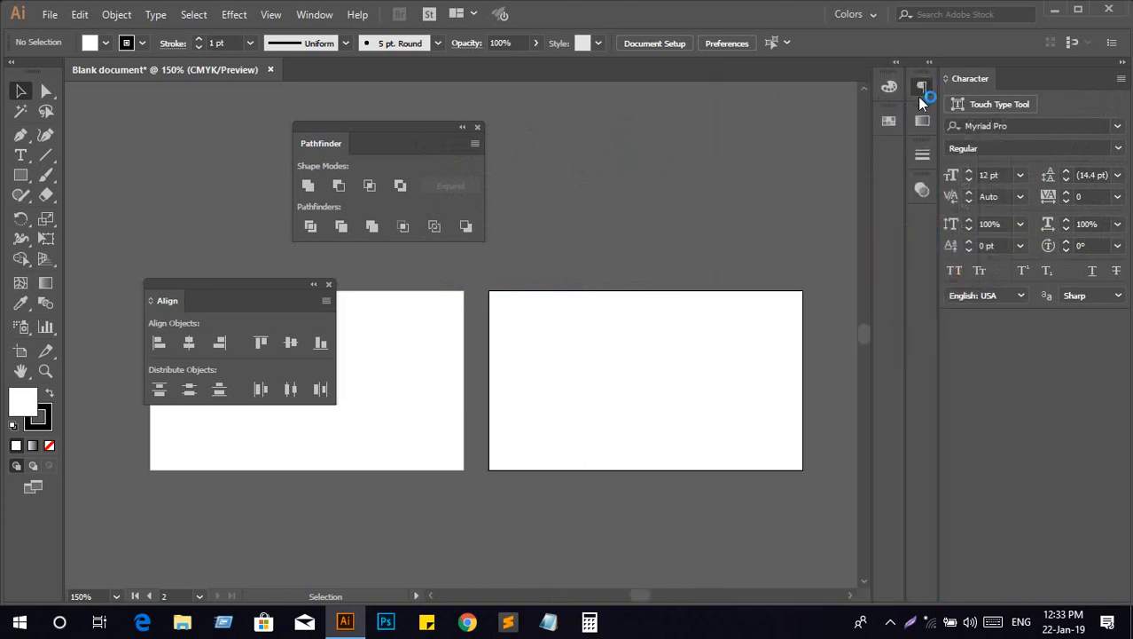
drag(889, 86, 927, 230)
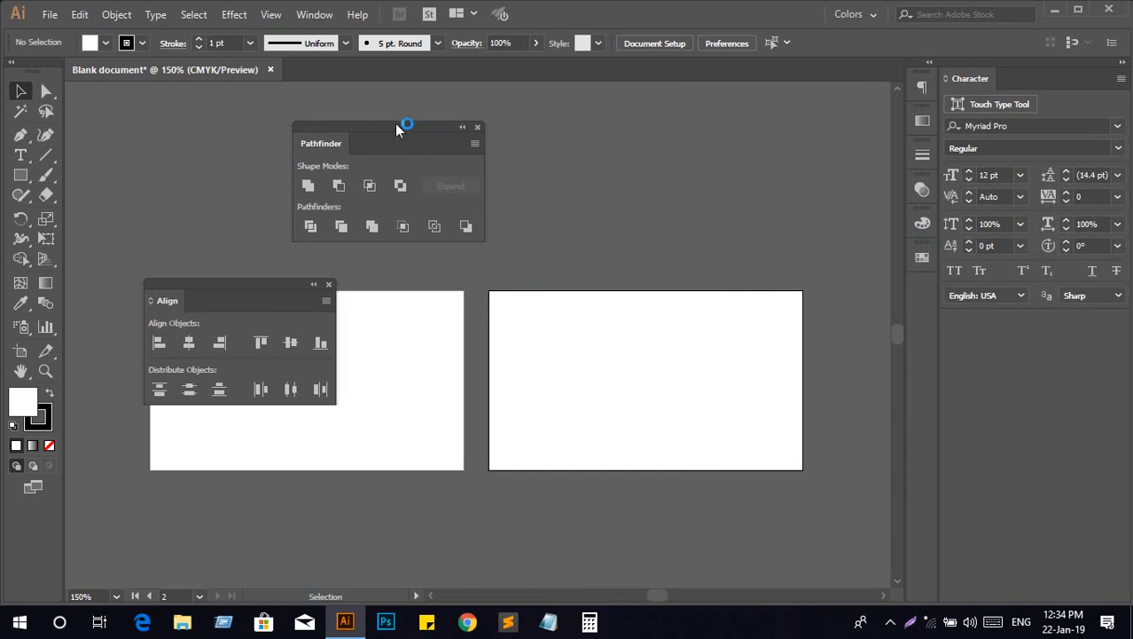
Dock the Pathfinder panel beneath Character and the Align panel beneath Pathfinder
drag(396, 129, 1029, 328)
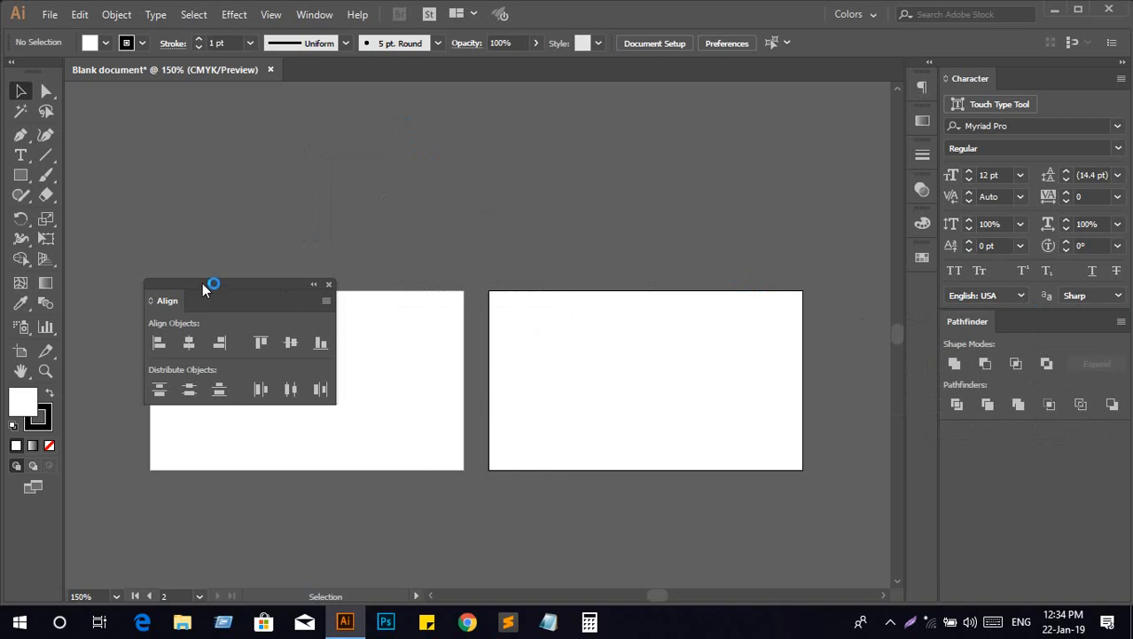
drag(202, 283, 1029, 446)
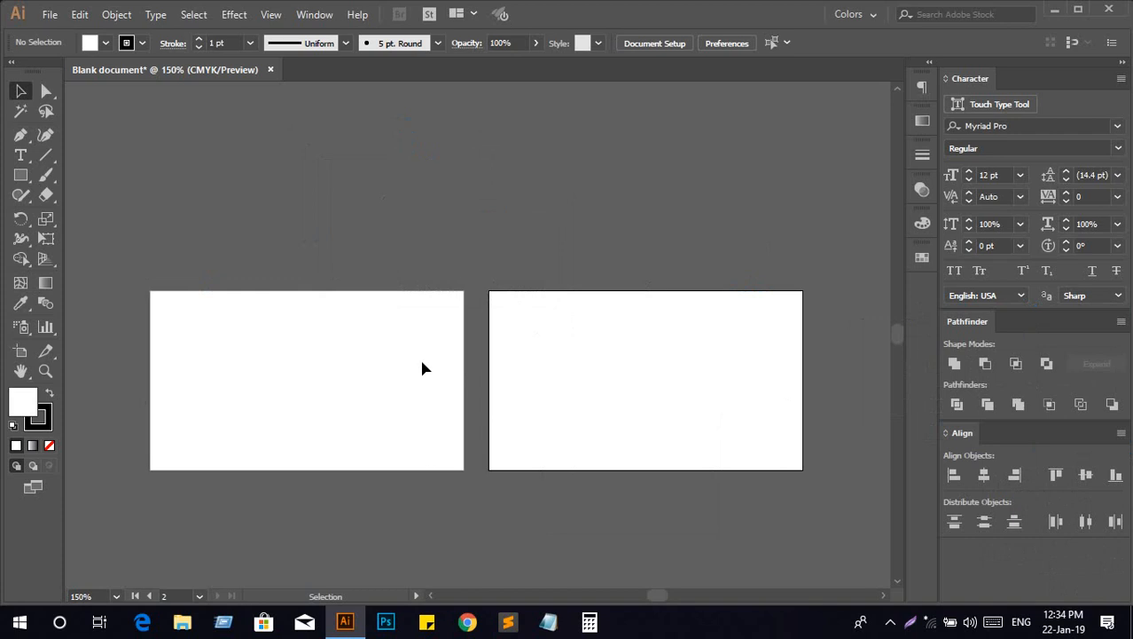
Draw a circle about 1.39 in across on the first artboard with the Ellipse tool, and swap its fill and stroke colors
scroll(129, 353, down, 3)
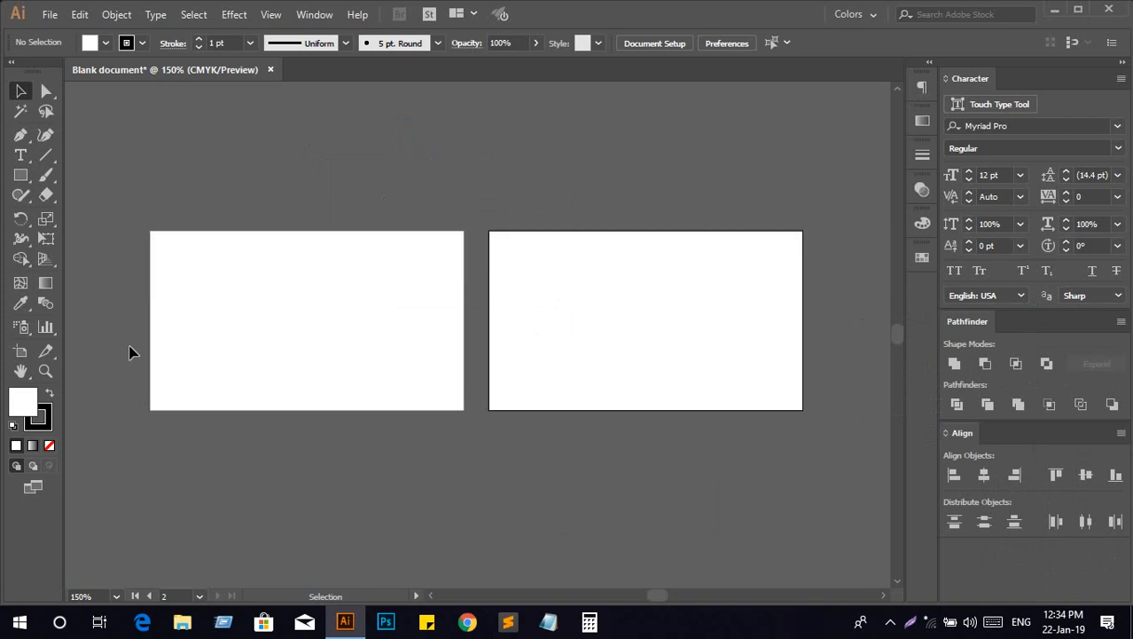
scroll(130, 353, up, 2)
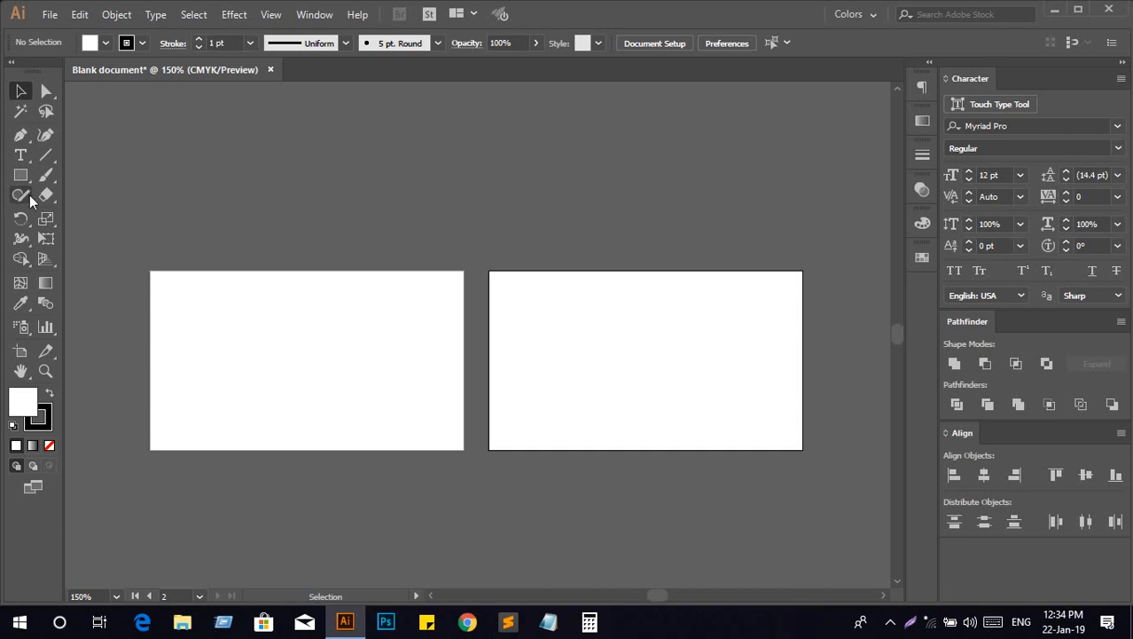
drag(20, 174, 98, 215)
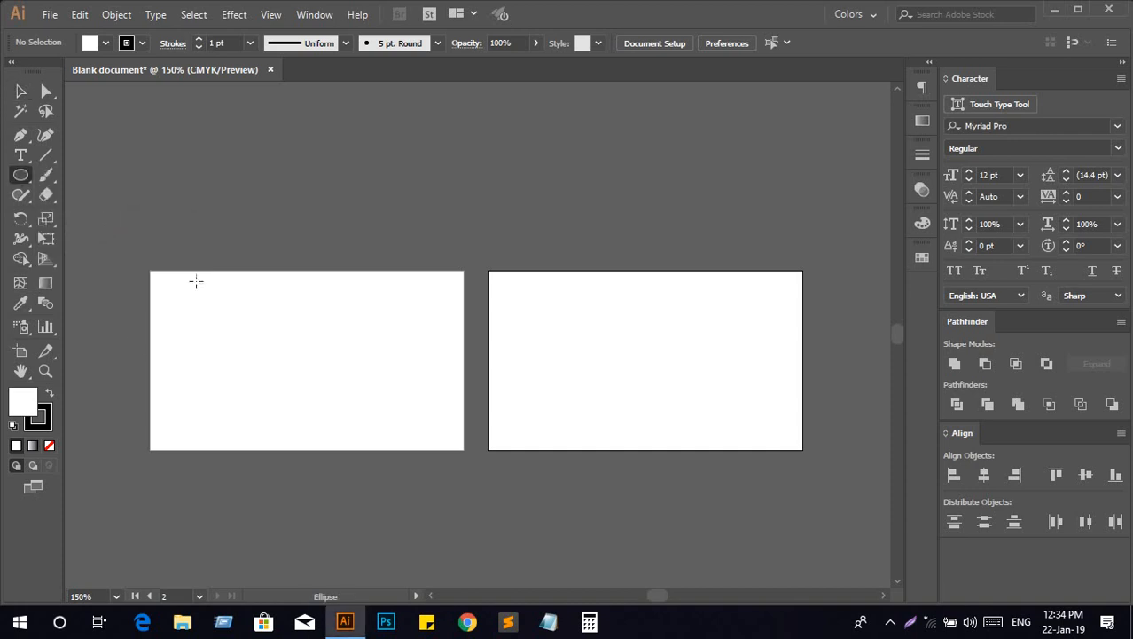
scroll(302, 341, down, 3)
scroll(143, 227, up, 2)
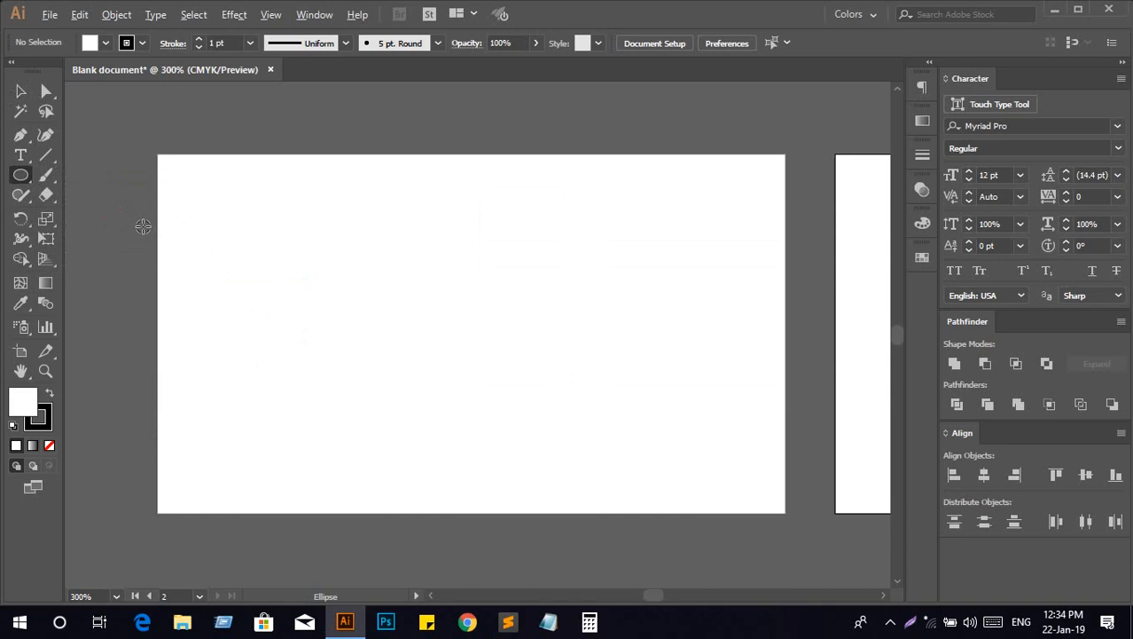
drag(441, 322, 566, 429)
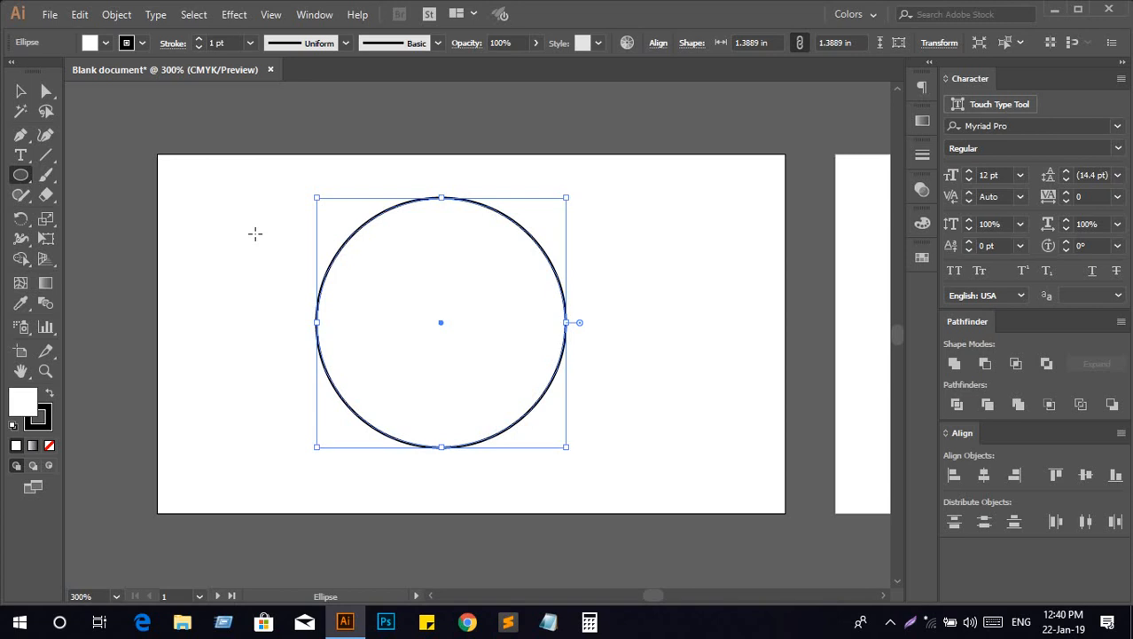
click(46, 396)
Scale the black circle down to 1 in across, move it to the artboard's upper-left area, and deselect it
click(21, 91)
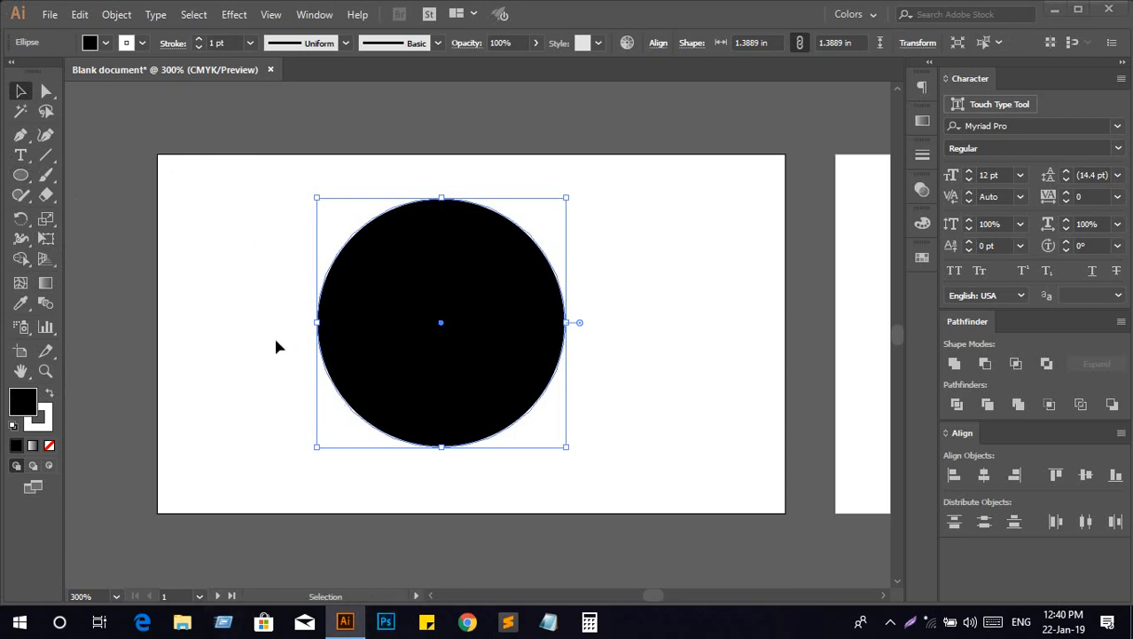
drag(566, 446, 530, 414)
drag(463, 359, 316, 314)
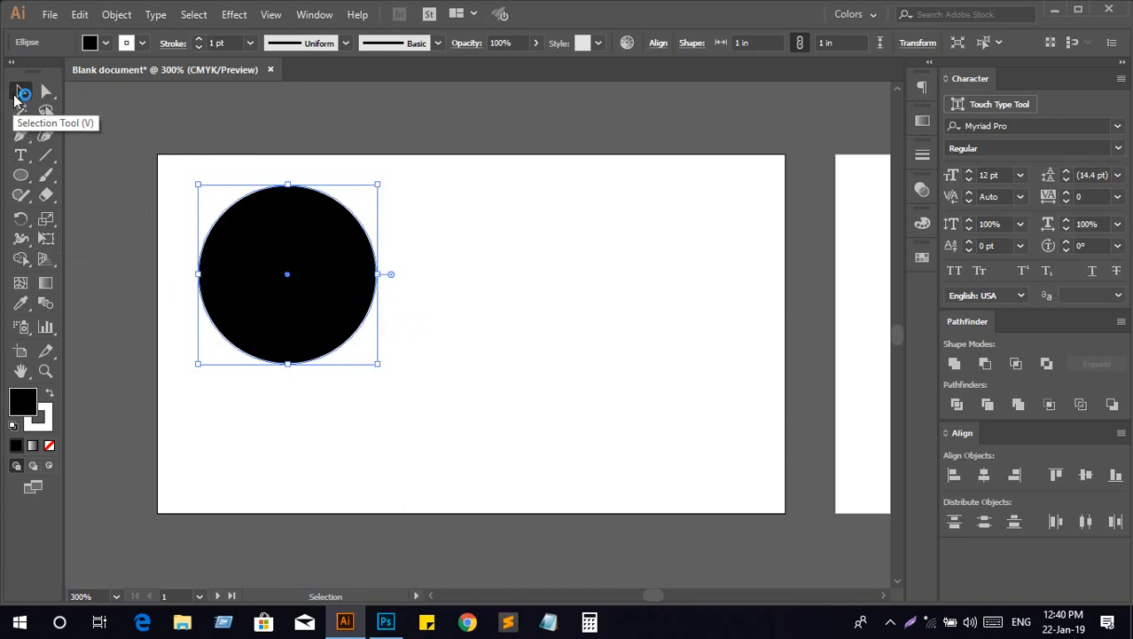
click(661, 222)
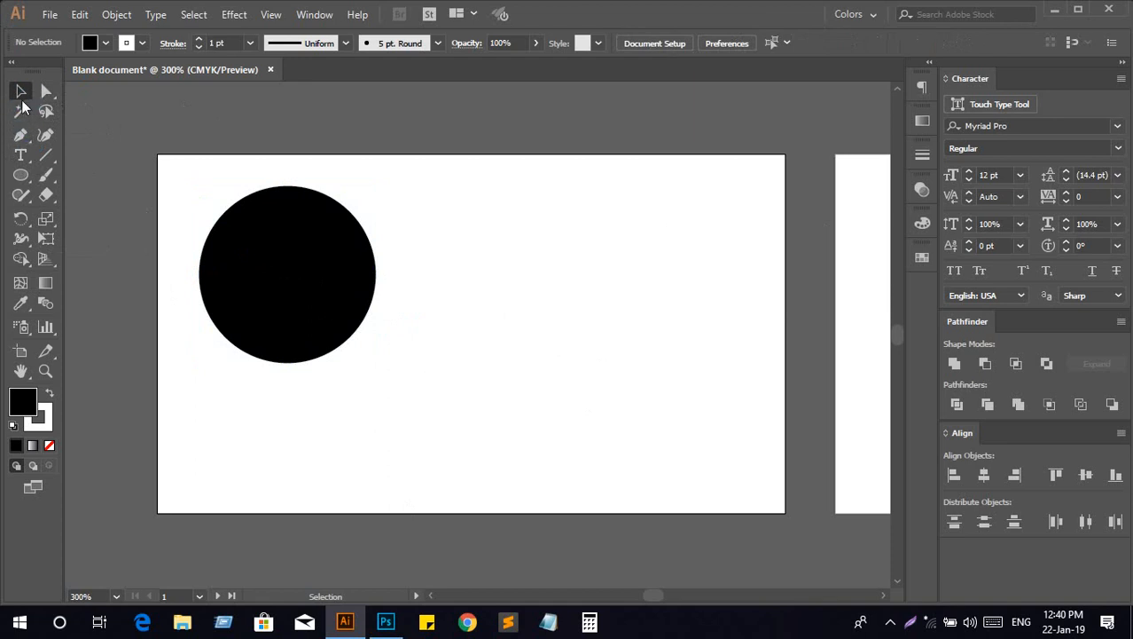
Bring up Photoshop while it is starting, and return to the Illustrator document
click(385, 621)
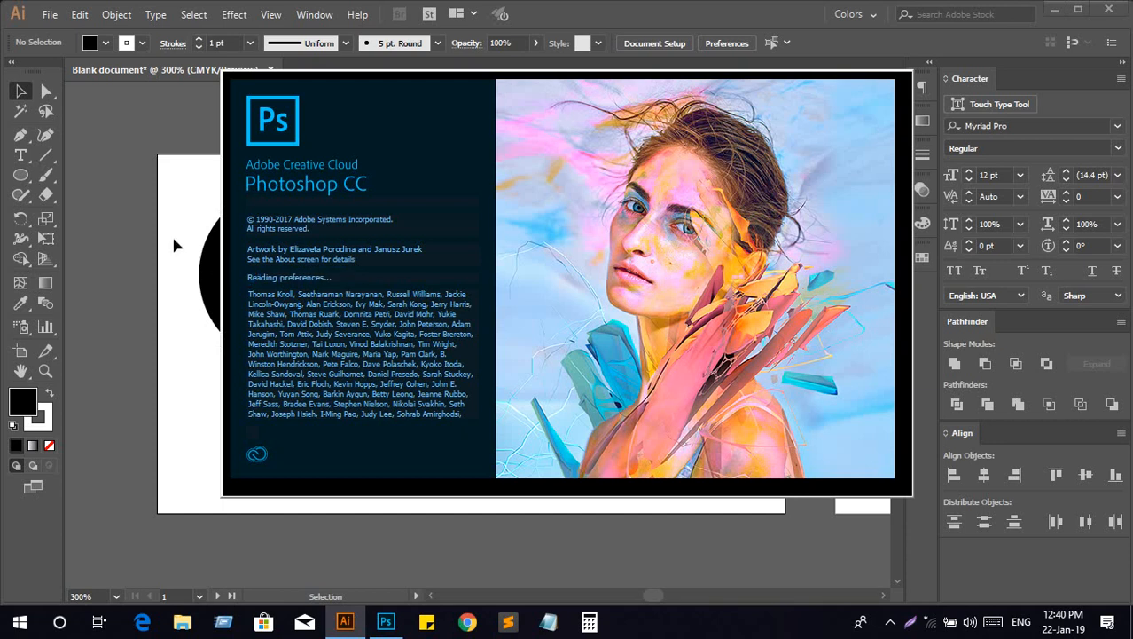
click(171, 233)
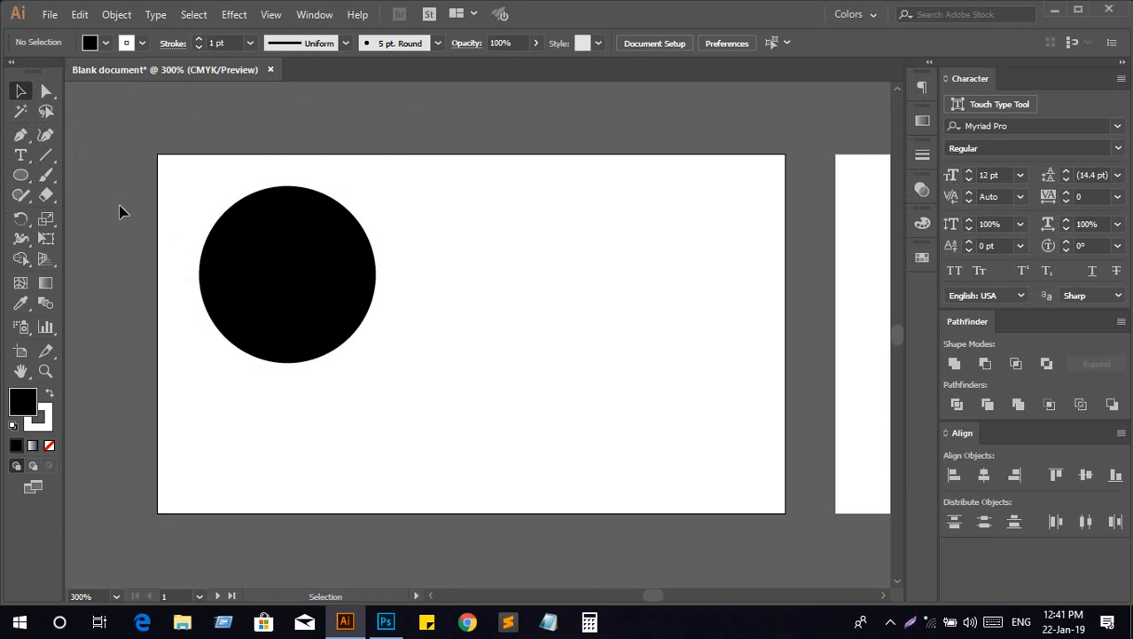
Activate the Lasso, Direct Selection, Pen, Line Segment and Type tools in turn to review them
click(46, 110)
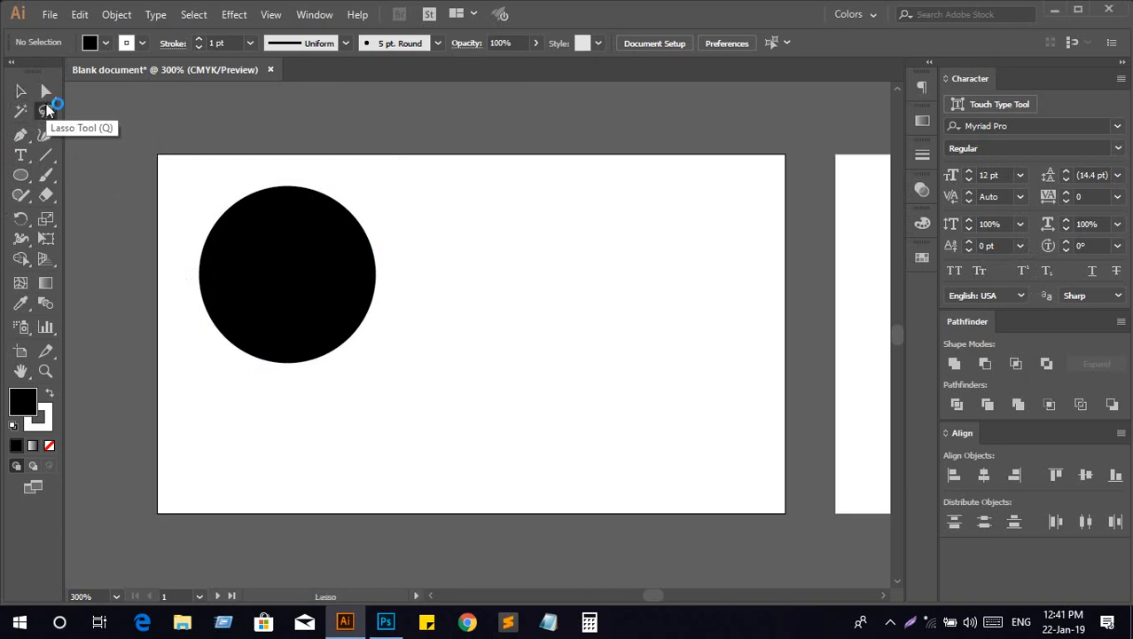
click(45, 93)
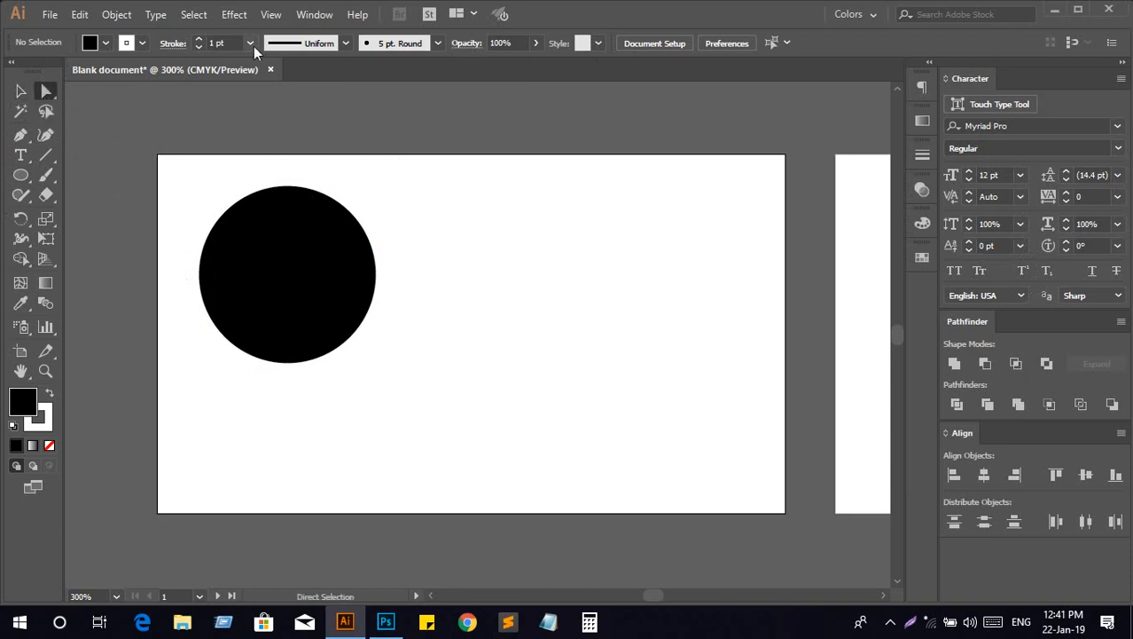
click(20, 136)
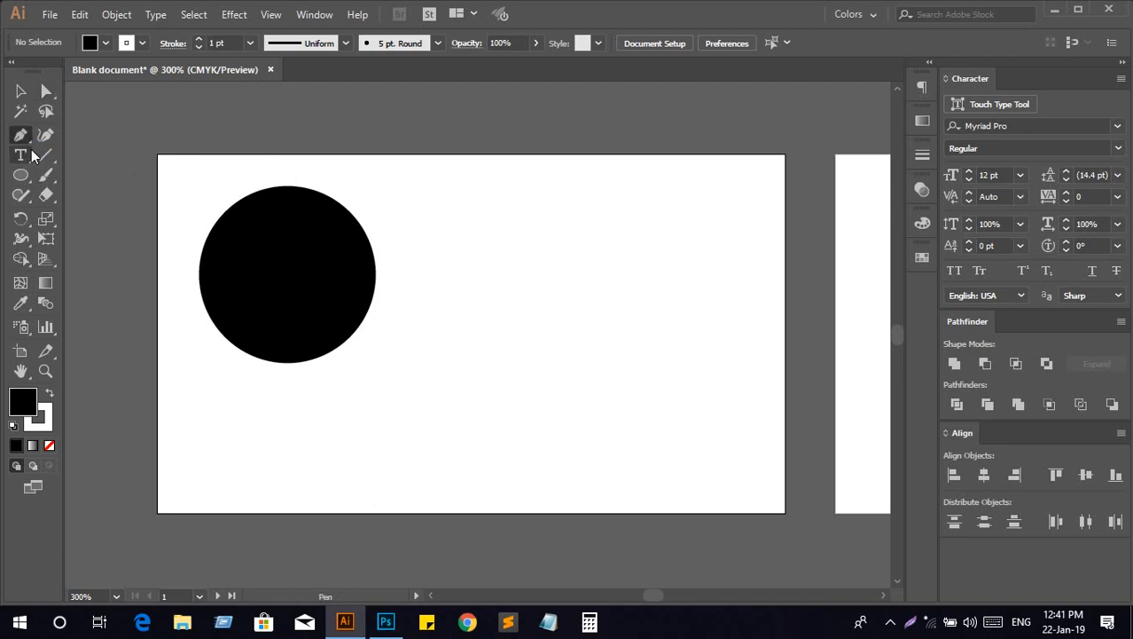
click(47, 156)
click(20, 157)
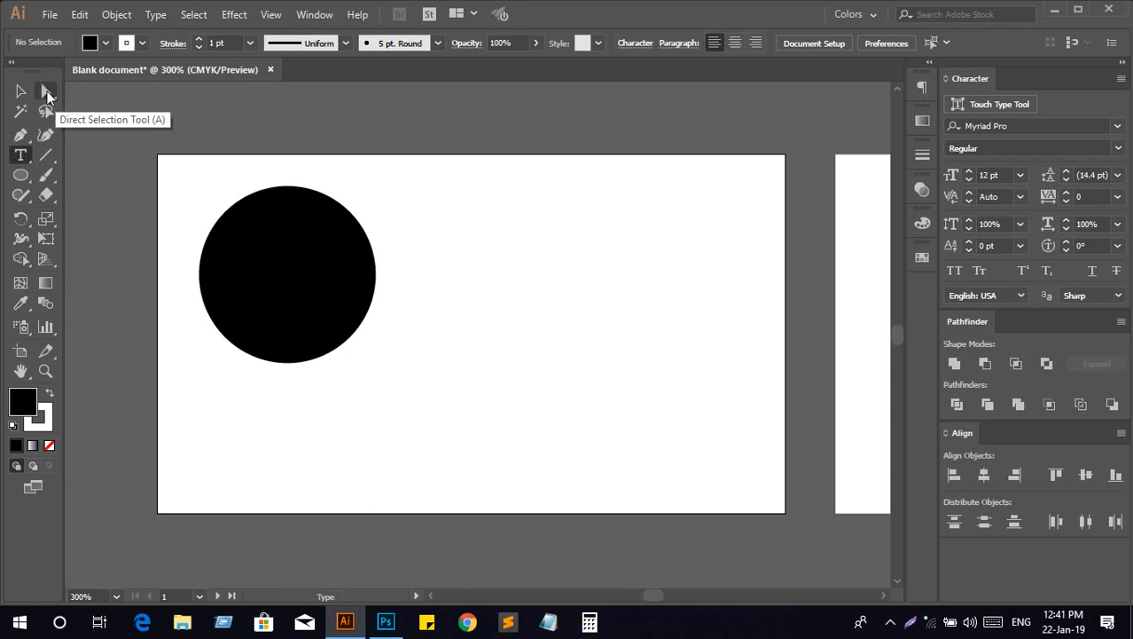
Activate the Selection, Type and Shaper tools in turn to review them, dismiss the Shaper introduction, and return to the Selection tool
click(21, 94)
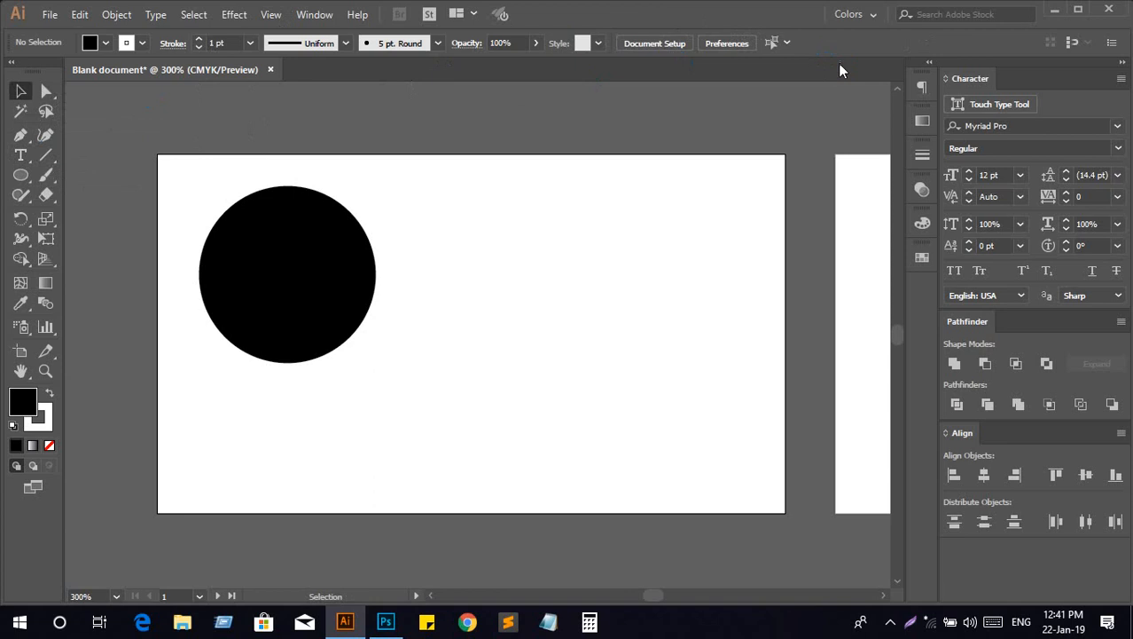
click(20, 155)
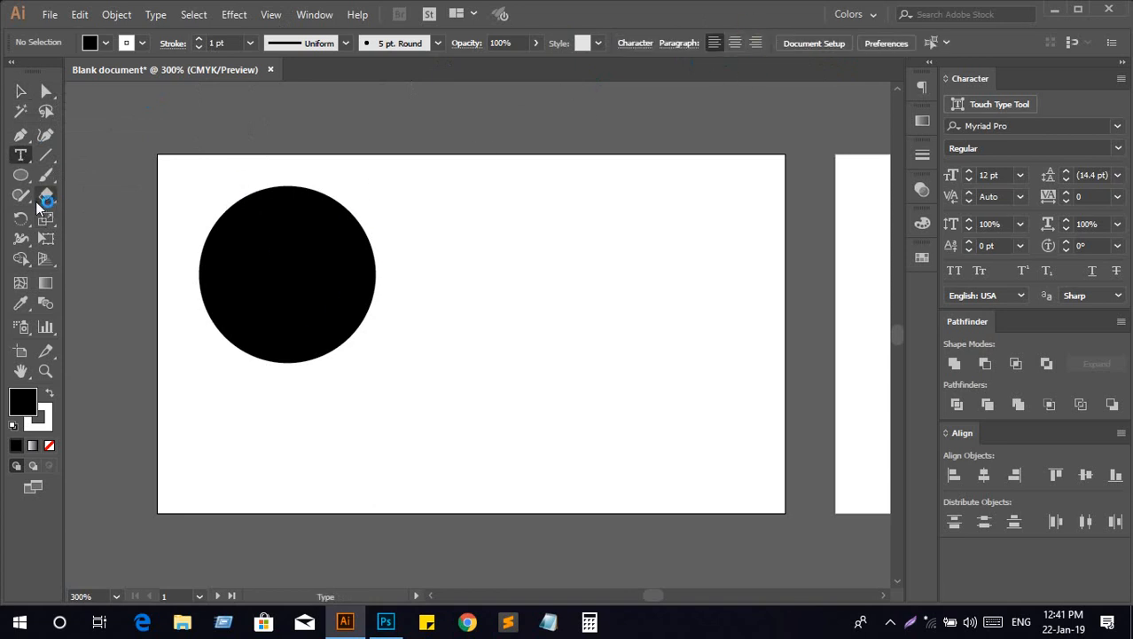
click(20, 199)
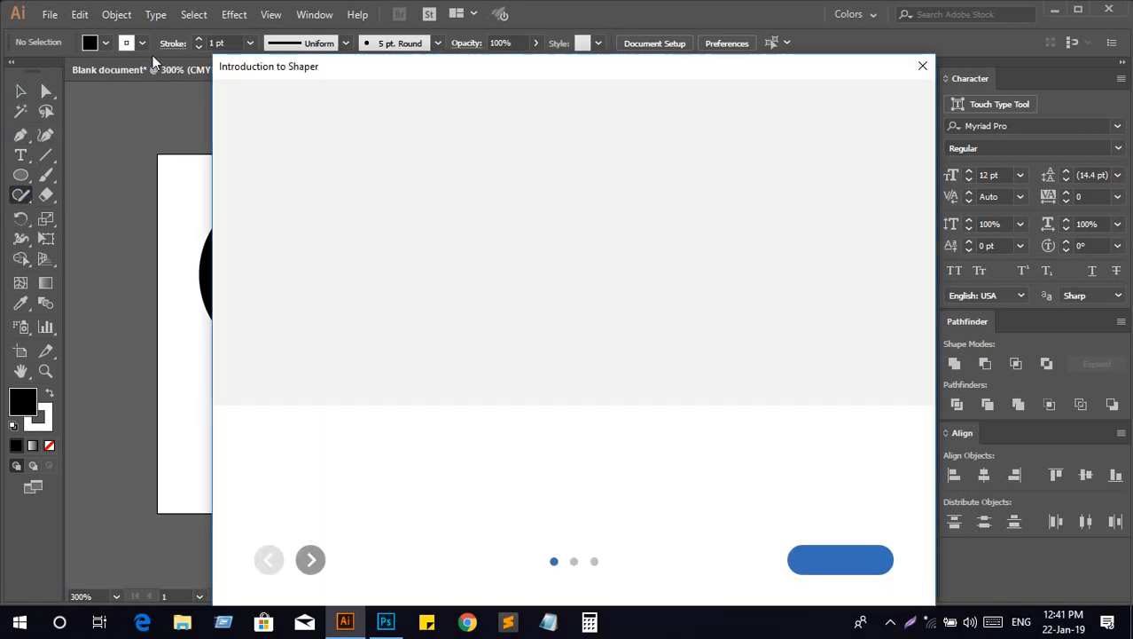
click(925, 64)
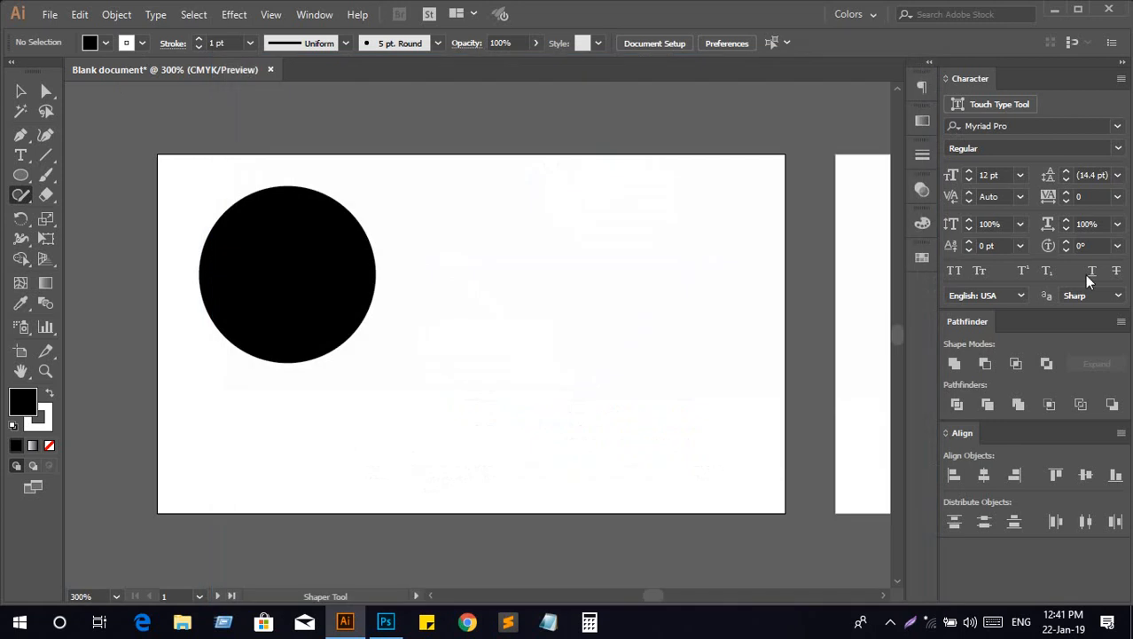
click(21, 90)
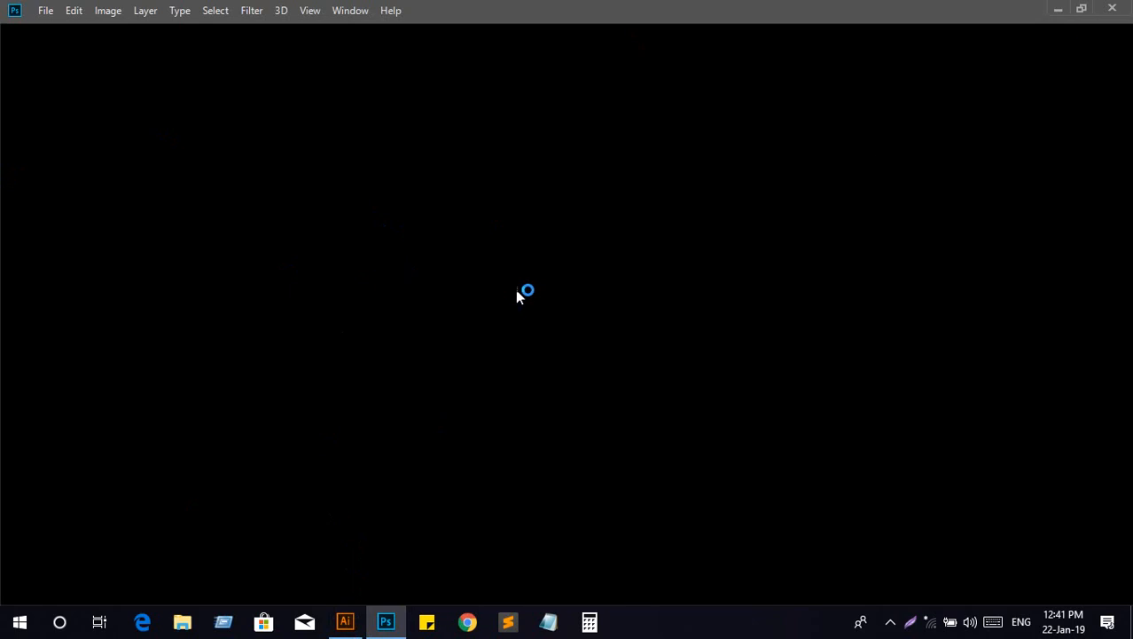
Minimize Photoshop, return to the Illustrator document, and look through the fill and stroke swatches
click(1058, 9)
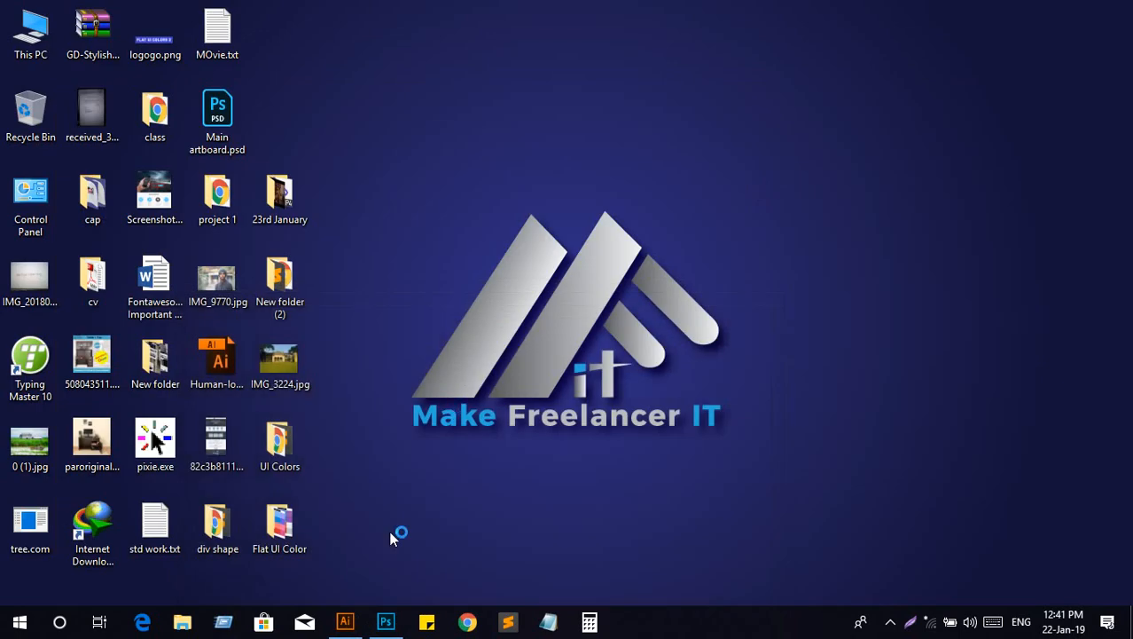
click(345, 620)
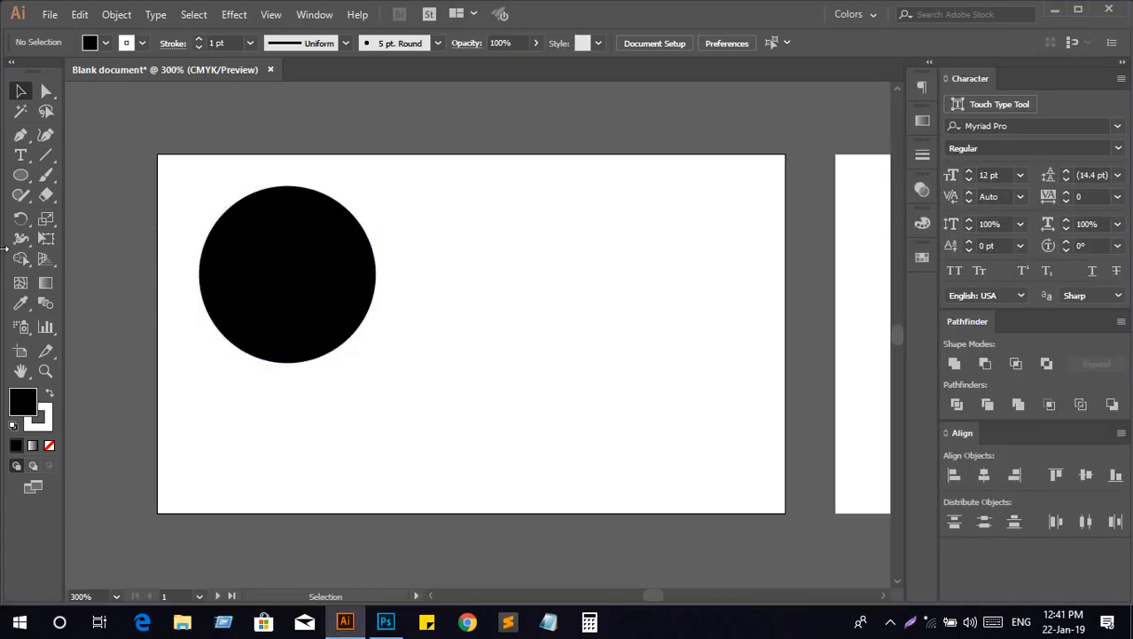
click(103, 43)
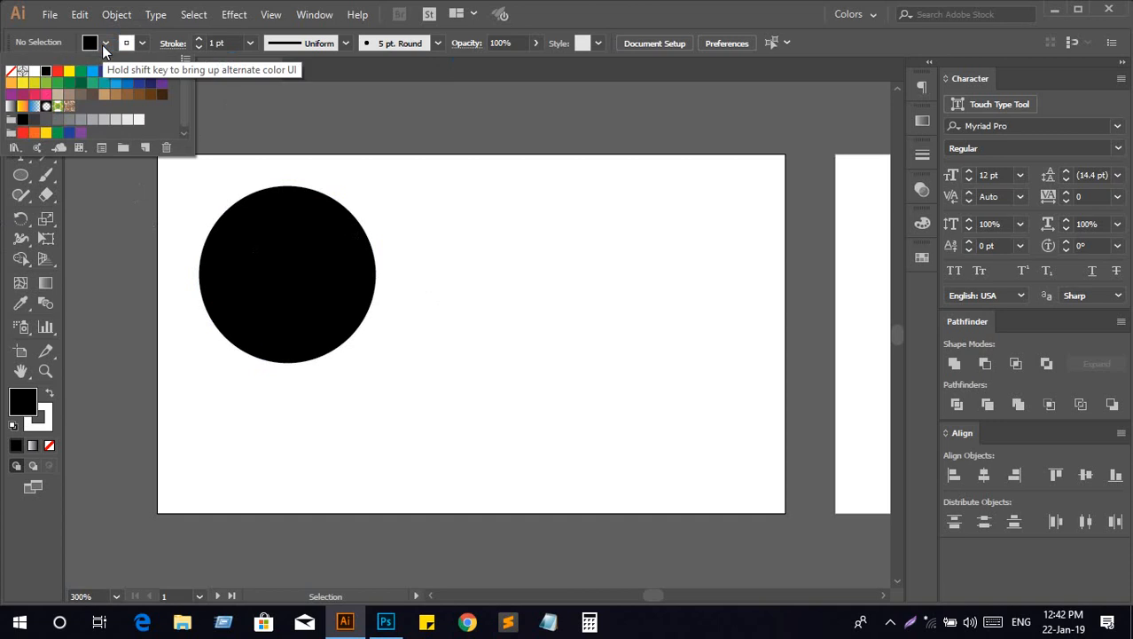
click(147, 46)
click(146, 46)
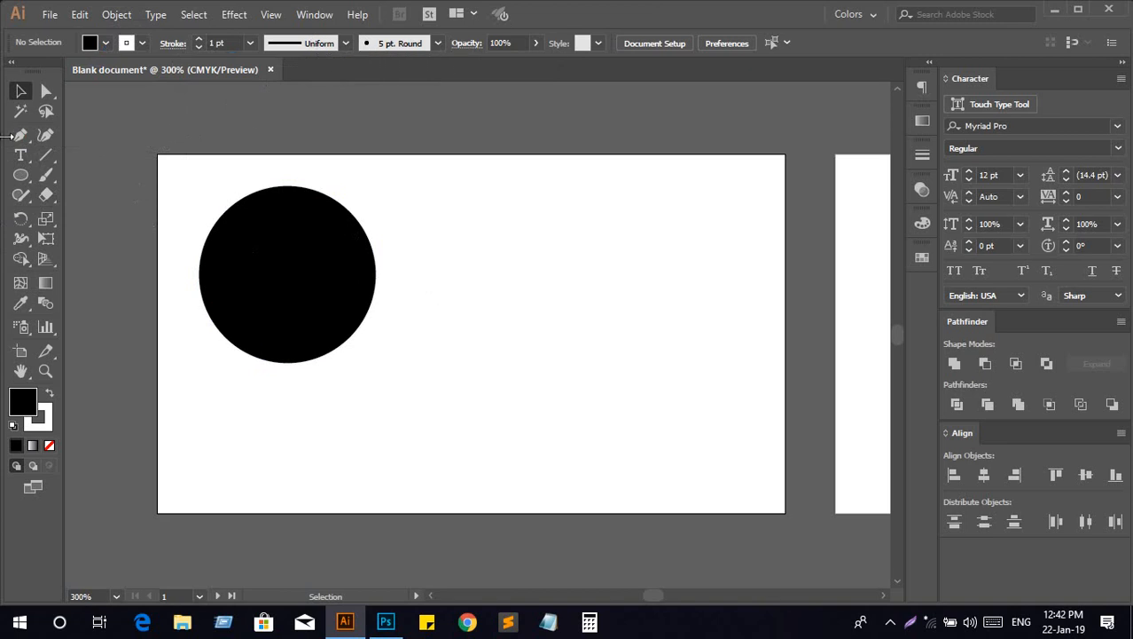
Activate the Type and Rotate tools to compare their options, and return to the Selection tool
click(20, 155)
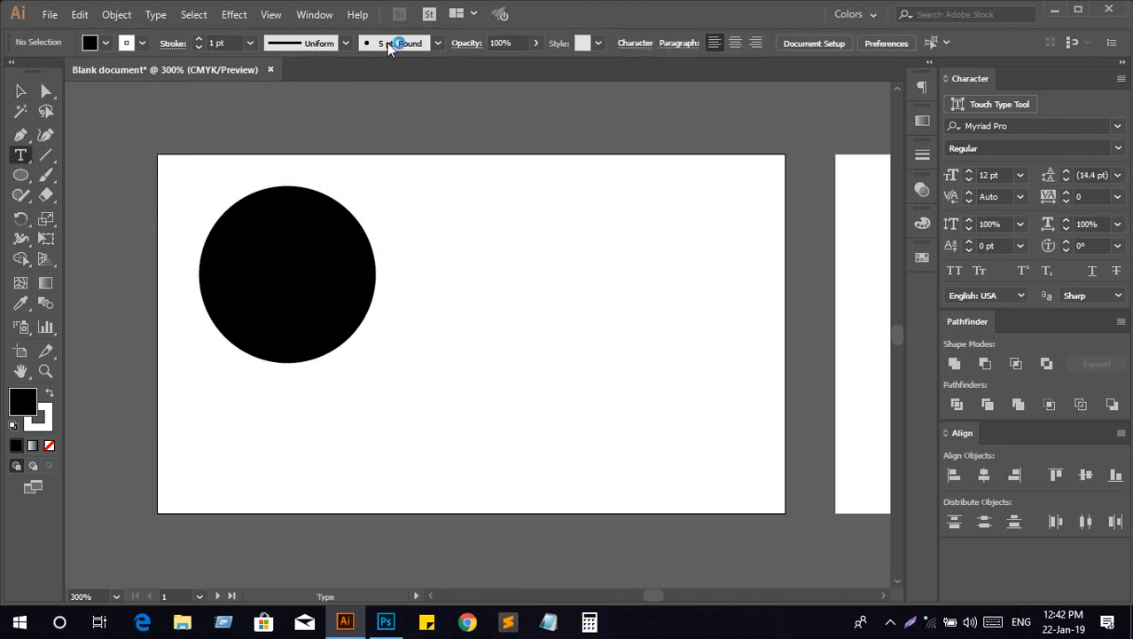
click(20, 218)
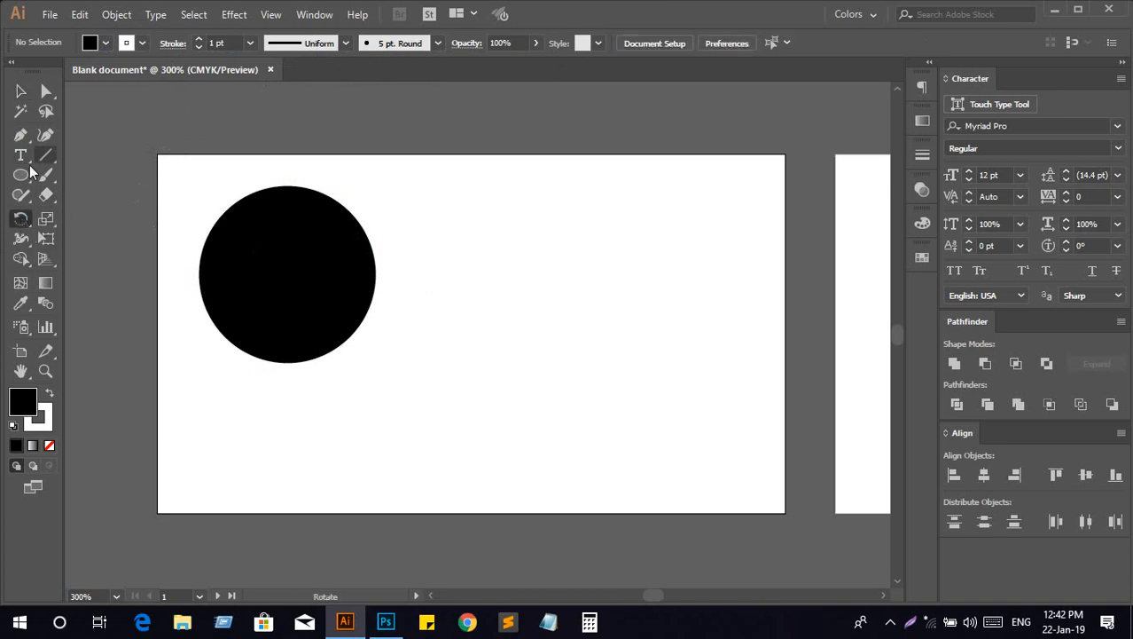
click(18, 97)
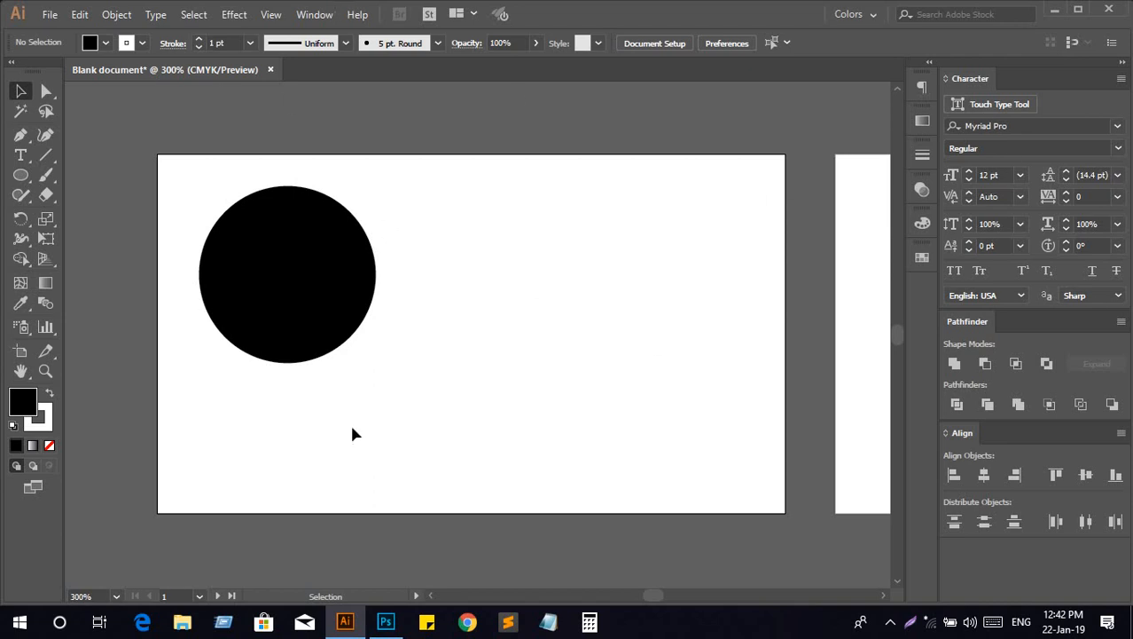
Switch to Photoshop, create a 2 by 1.333 in CMYK document at 300 pixels/inch, and activate the Ellipse tool
click(377, 623)
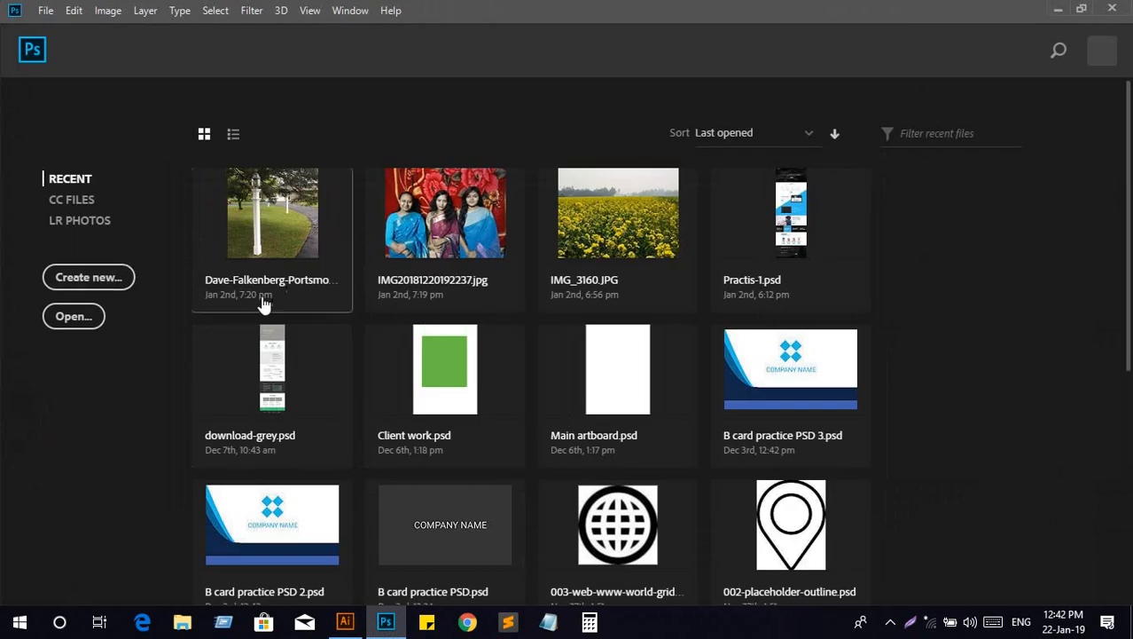
click(107, 278)
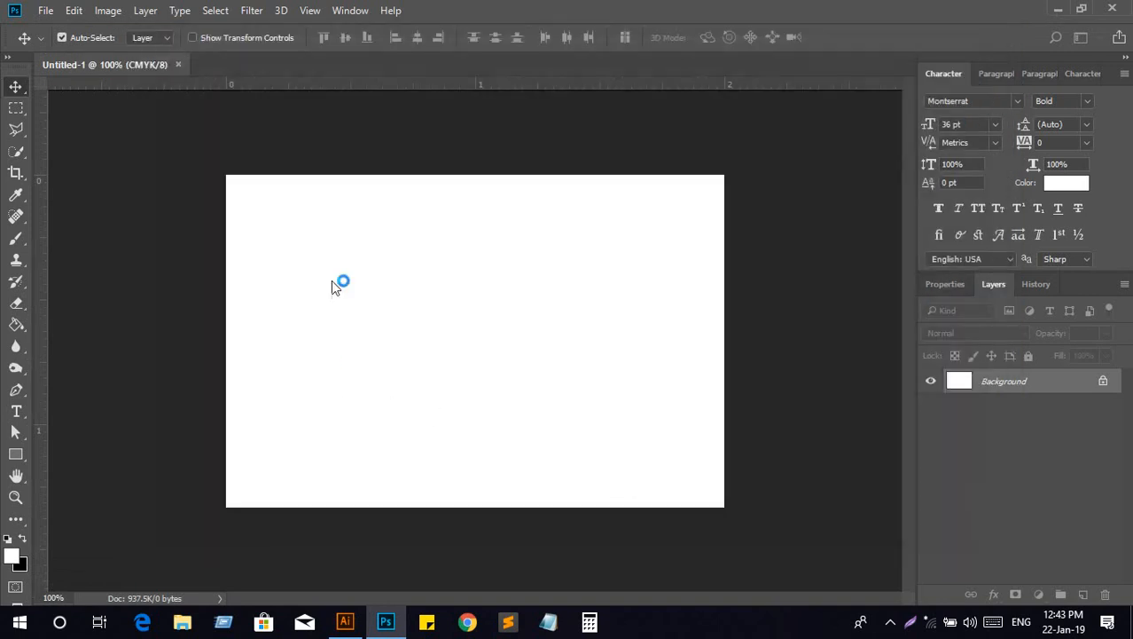
click(20, 456)
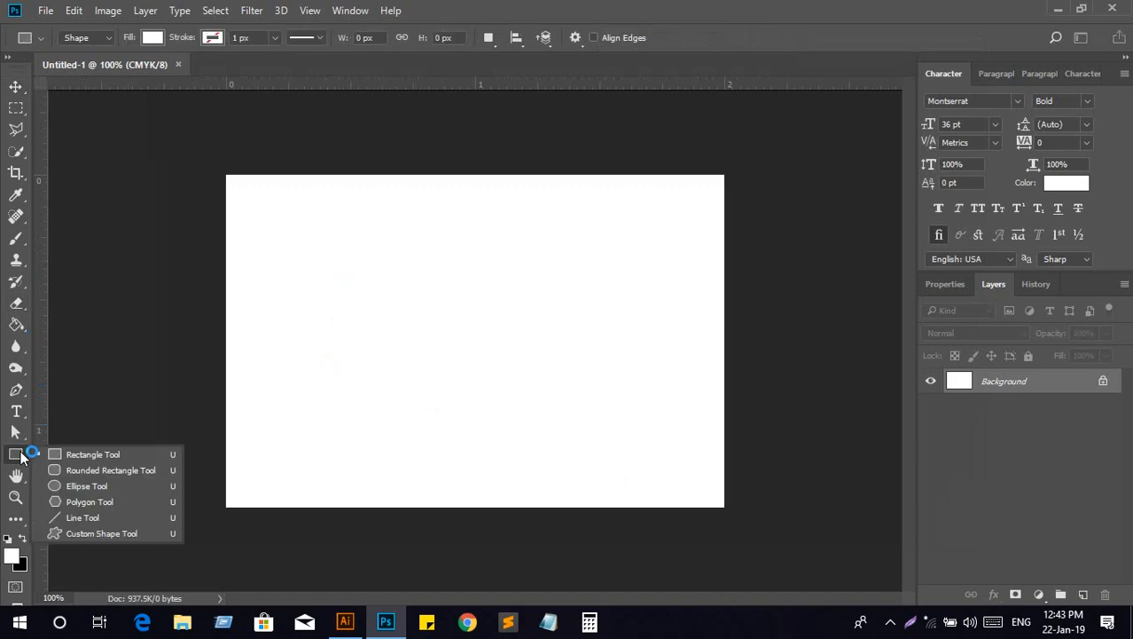
click(121, 481)
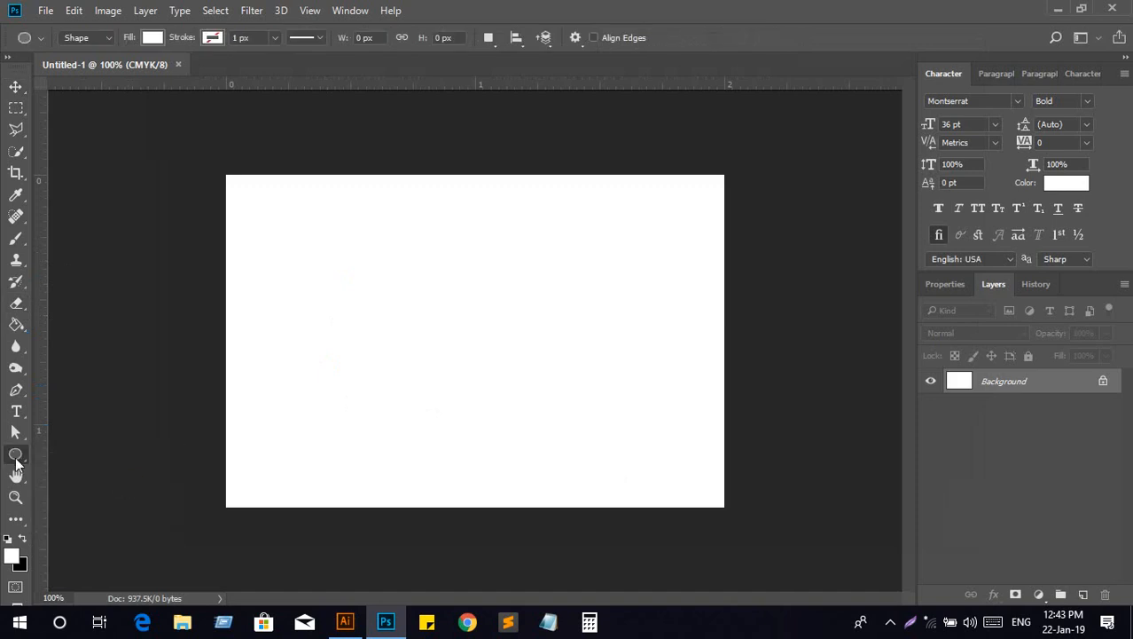
drag(36, 455, 71, 472)
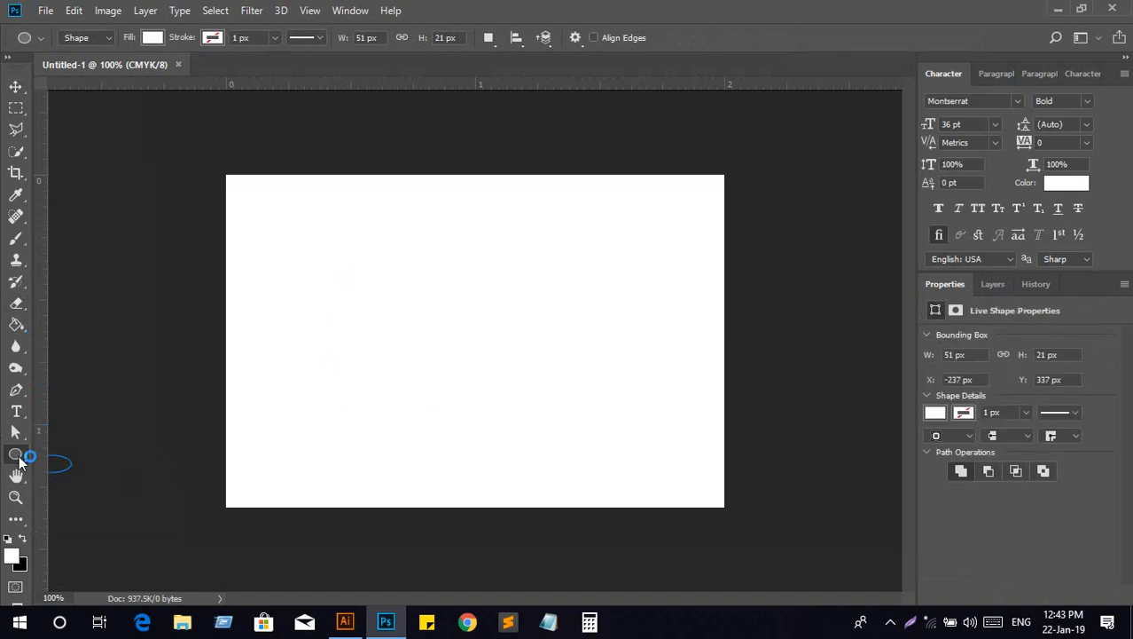
key(ctrl+z)
right_click(17, 457)
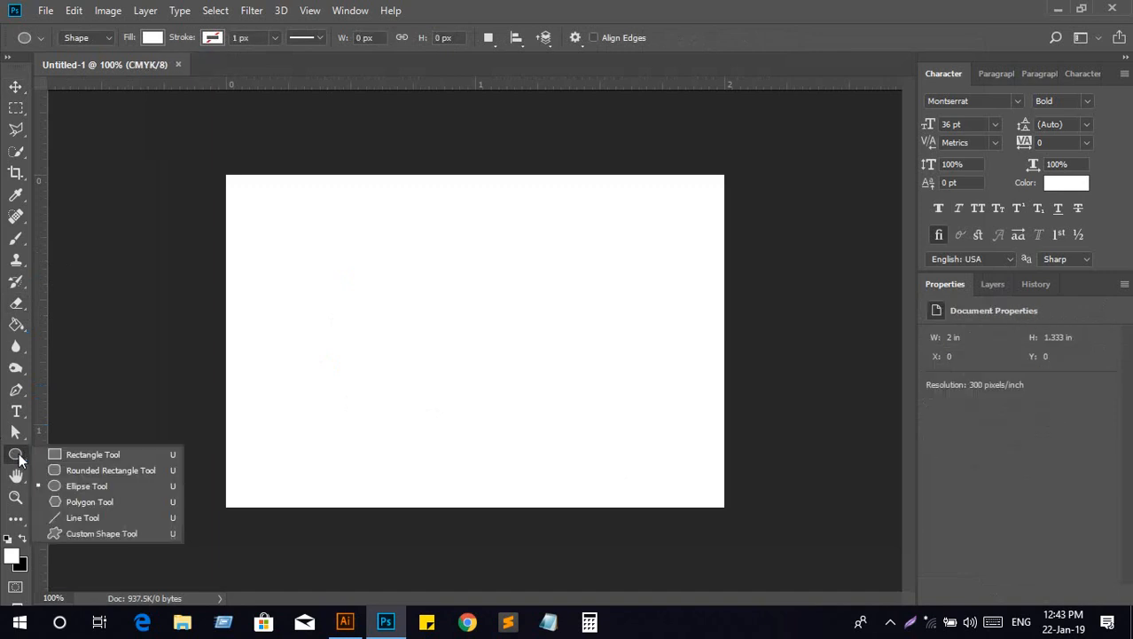
click(88, 486)
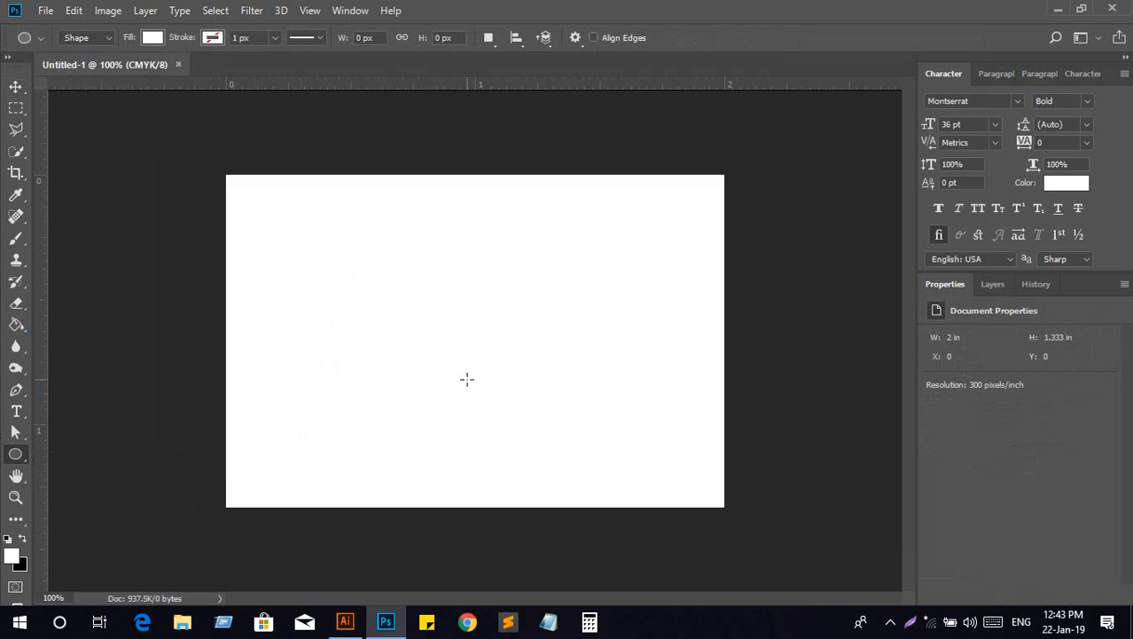
Draw a circle about 280 px across in the upper-middle of the canvas with the Ellipse tool
key(ctrl+0)
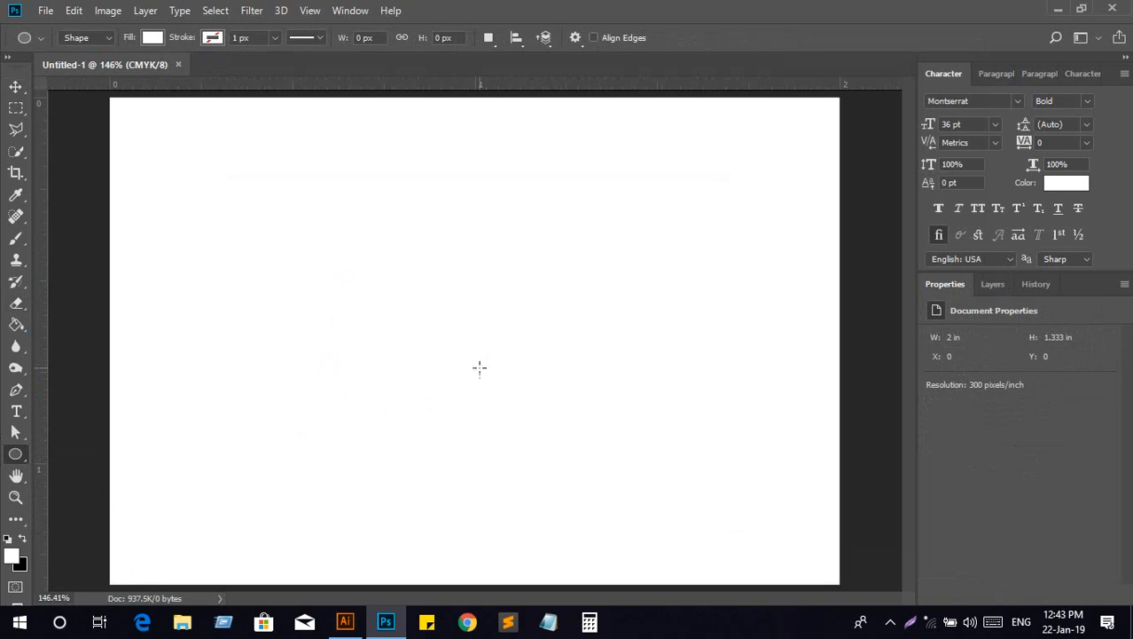
scroll(465, 321, down, 1)
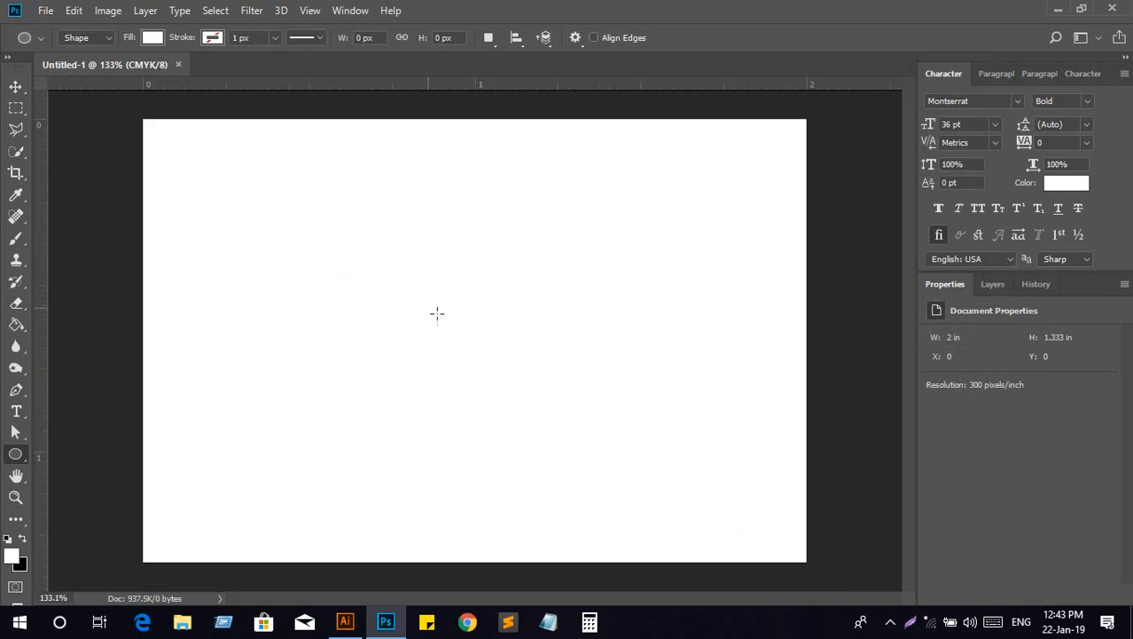
drag(429, 306, 607, 461)
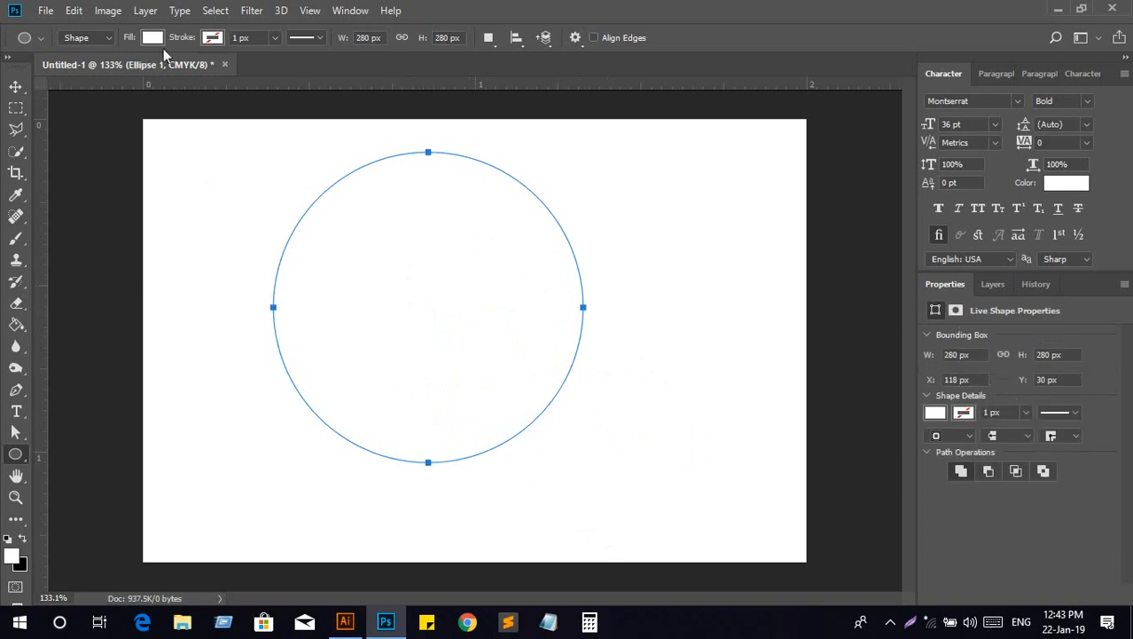
Fill the circle with the magenta swatch
click(154, 37)
click(155, 38)
click(153, 38)
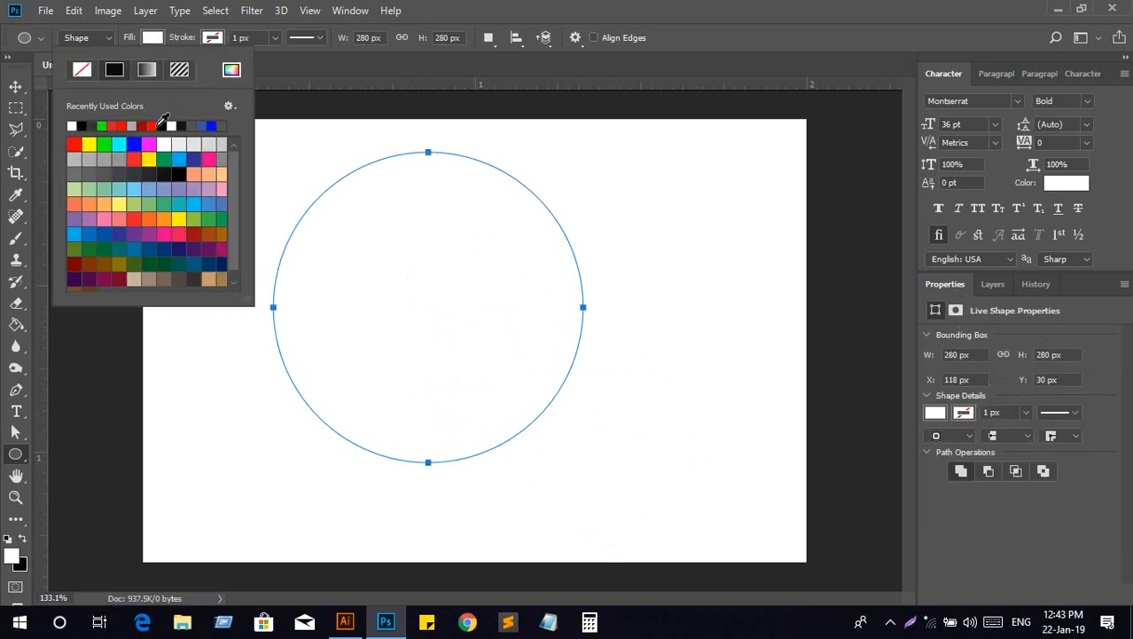
click(145, 142)
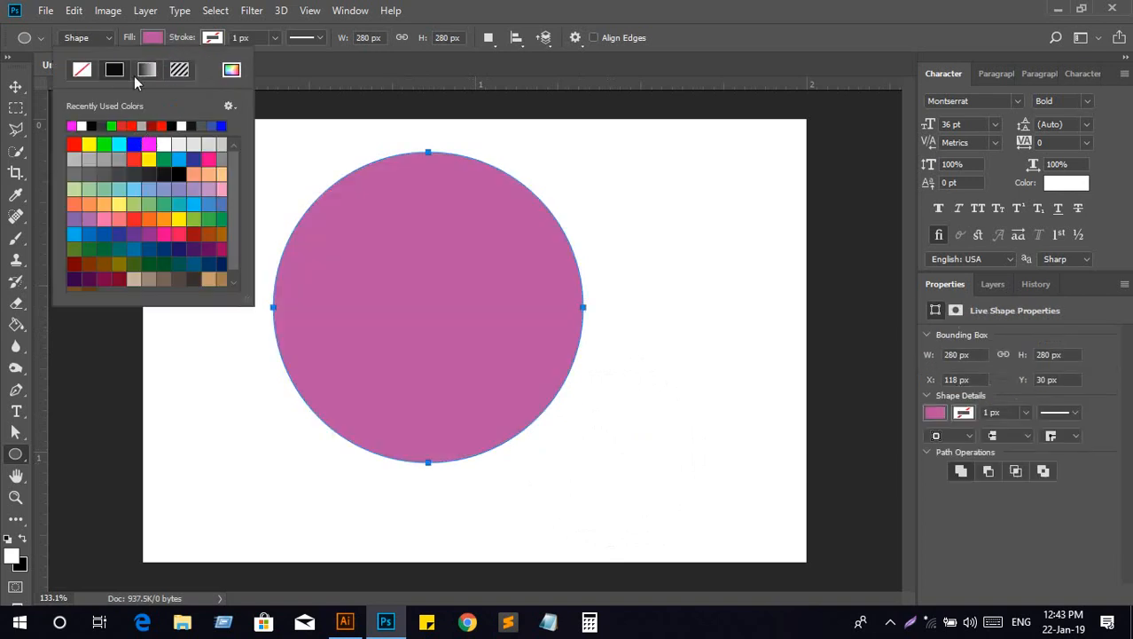
click(151, 39)
Activate the Move tool and examine the circle's left edge at pixel level, at about 1500% magnification
click(15, 86)
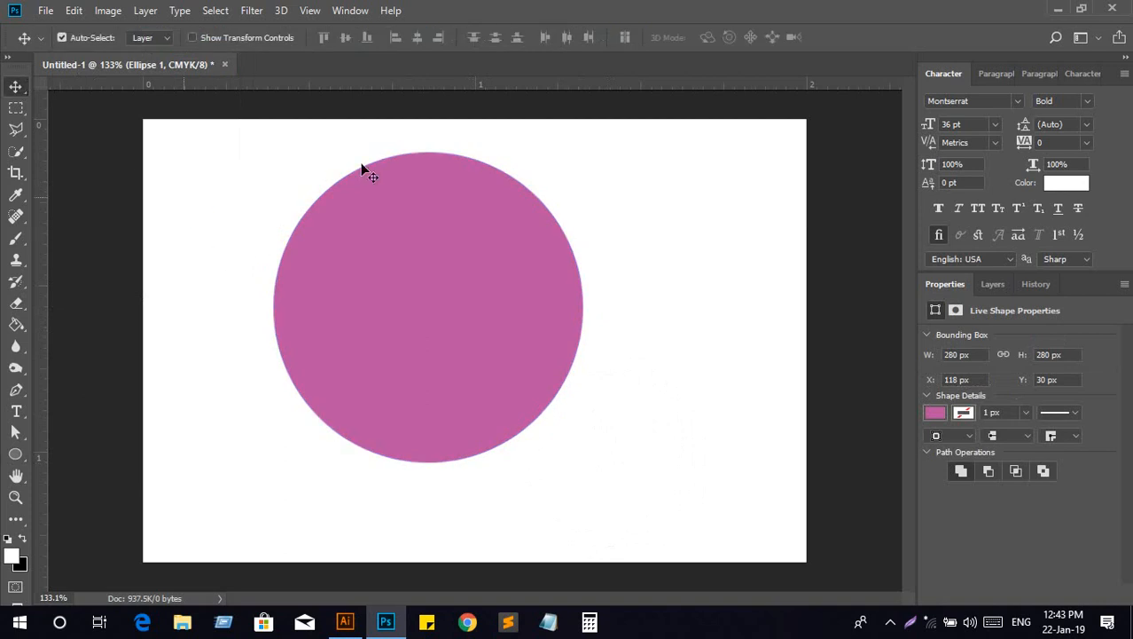
scroll(266, 249, up, 5)
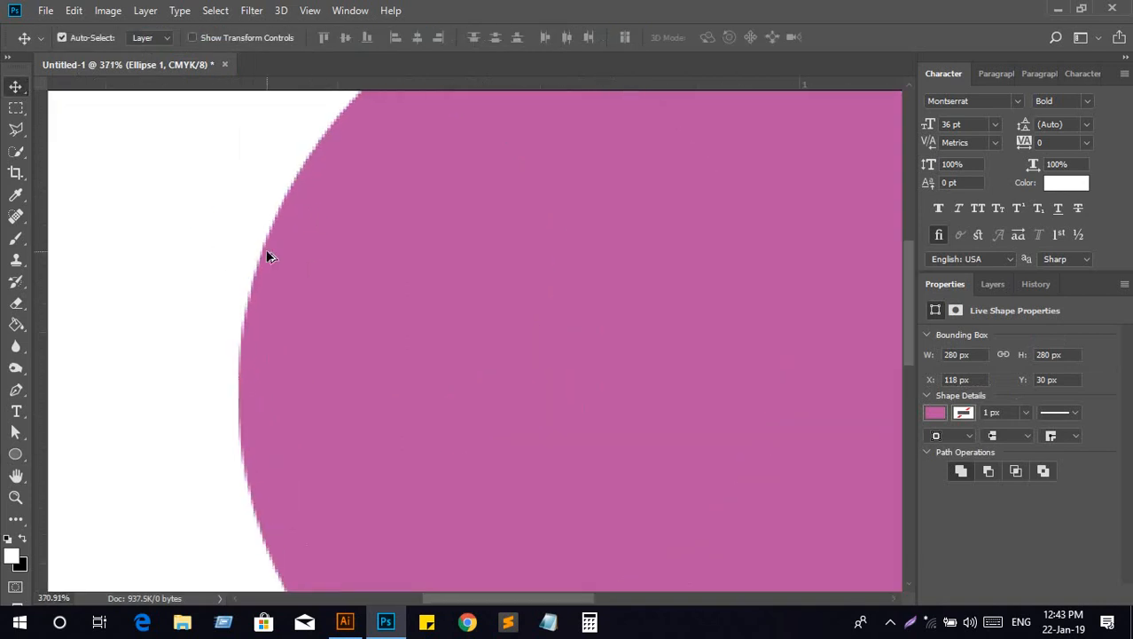
scroll(269, 256, up, 5)
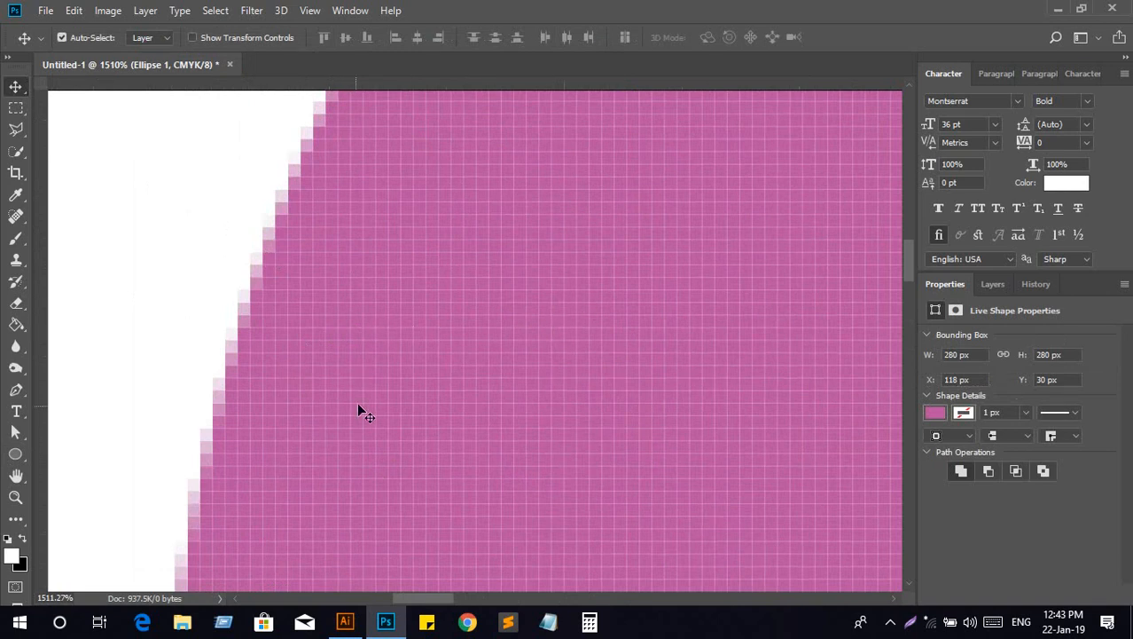
Switch to Illustrator and fill the black circle with bright pink
click(345, 621)
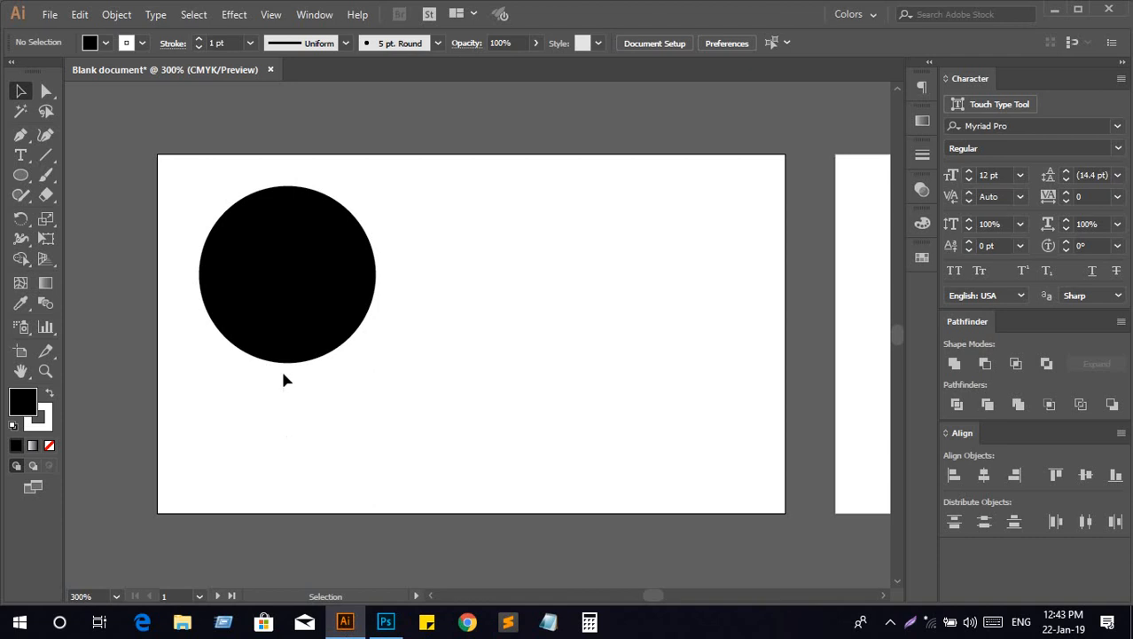
click(253, 310)
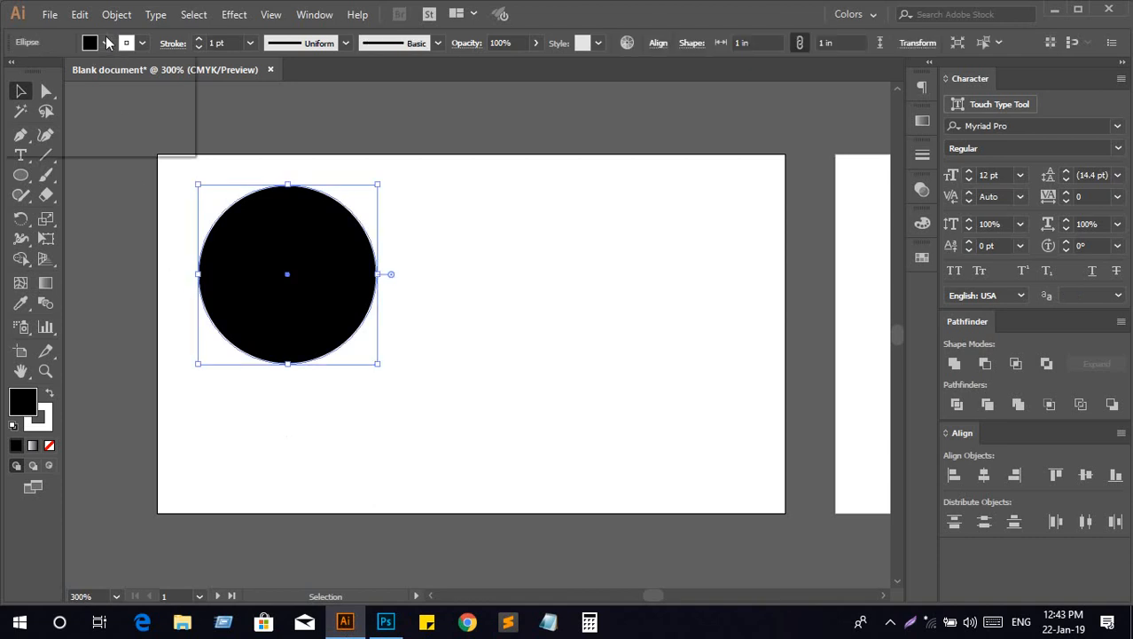
click(144, 129)
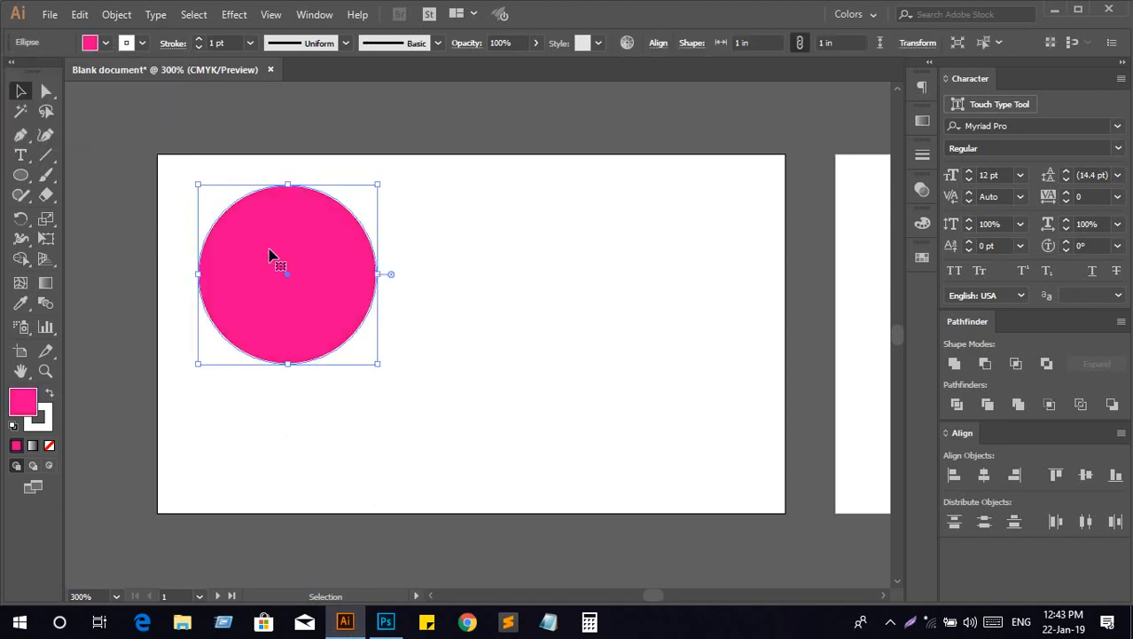
Move the pink circle down and right toward the artboard's center and set its stroke to None
drag(270, 256, 401, 329)
click(142, 43)
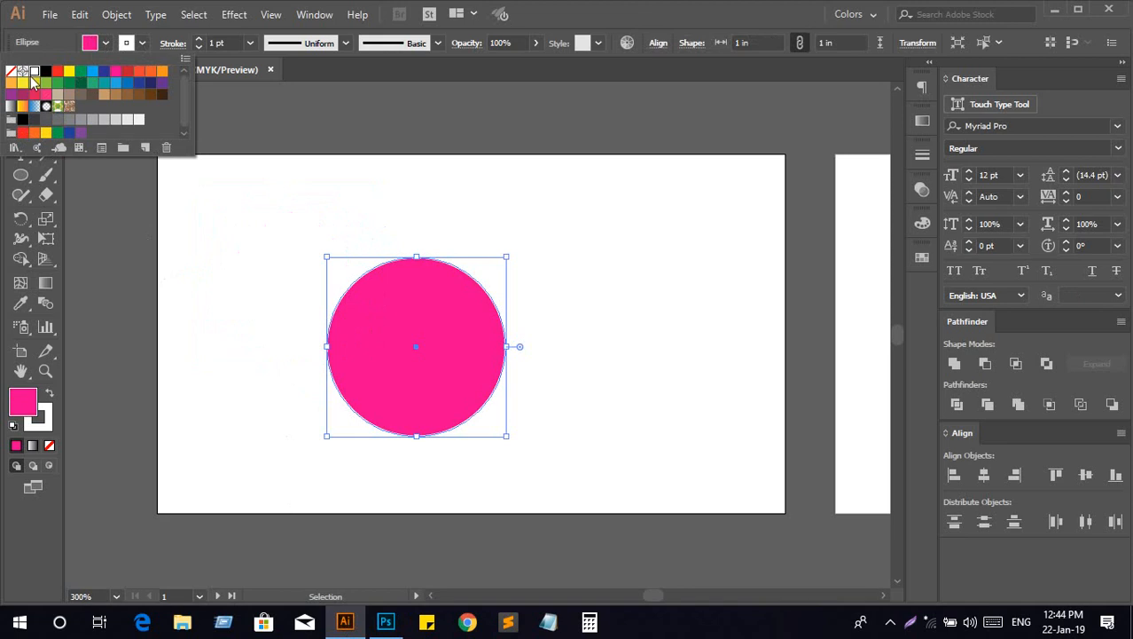
click(10, 70)
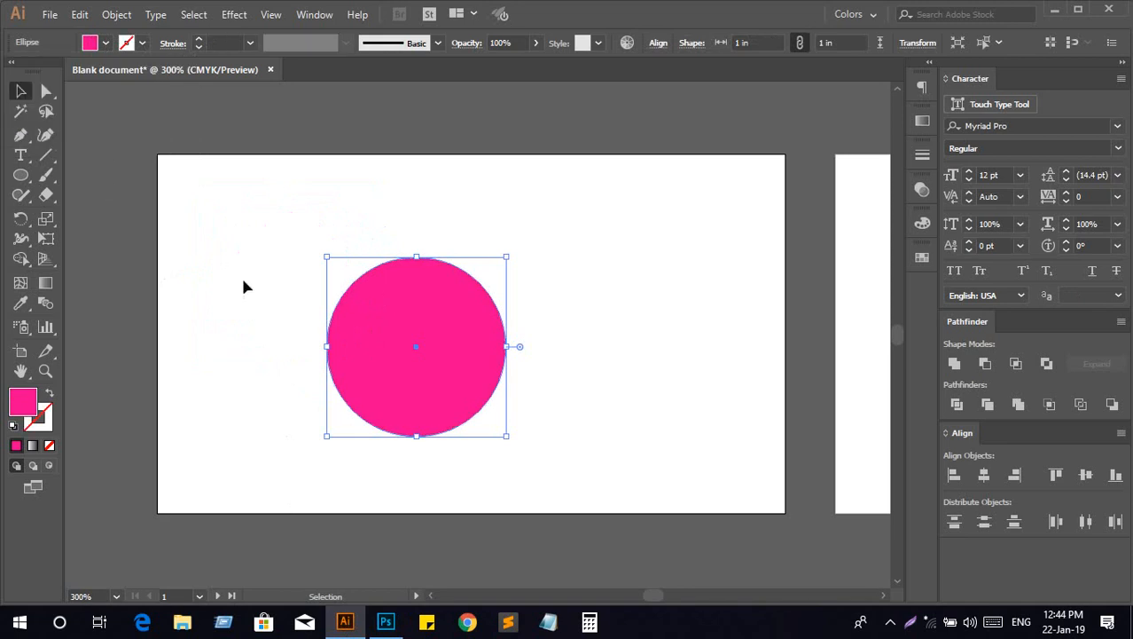
Deselect the pink circle and examine its left edge at 64000% magnification
scroll(323, 342, up, 10)
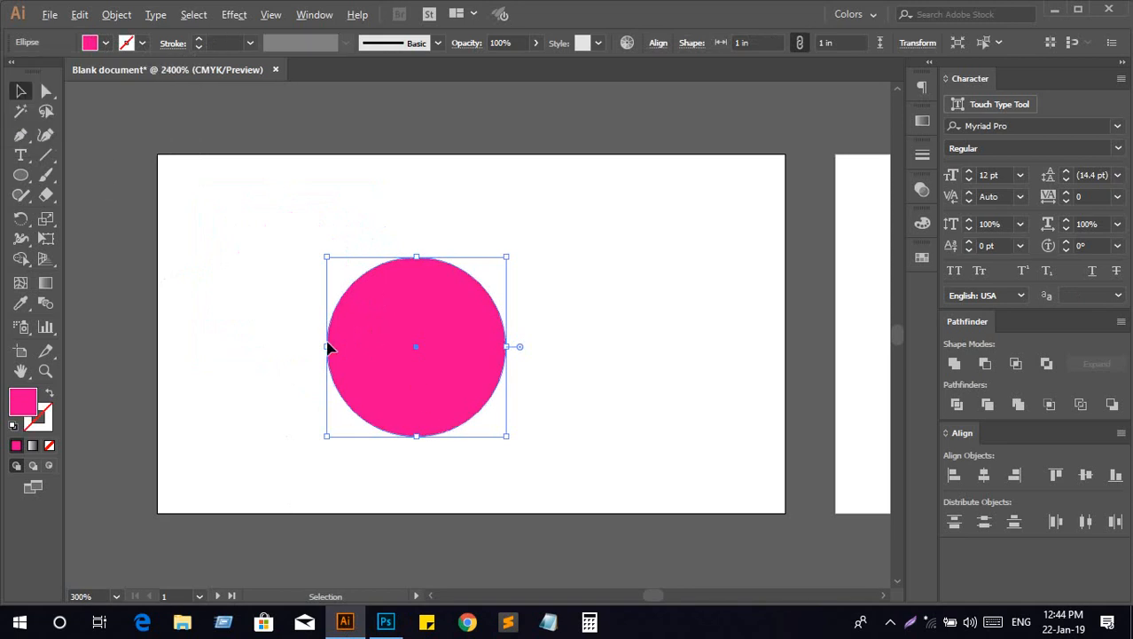
scroll(525, 418, up, 5)
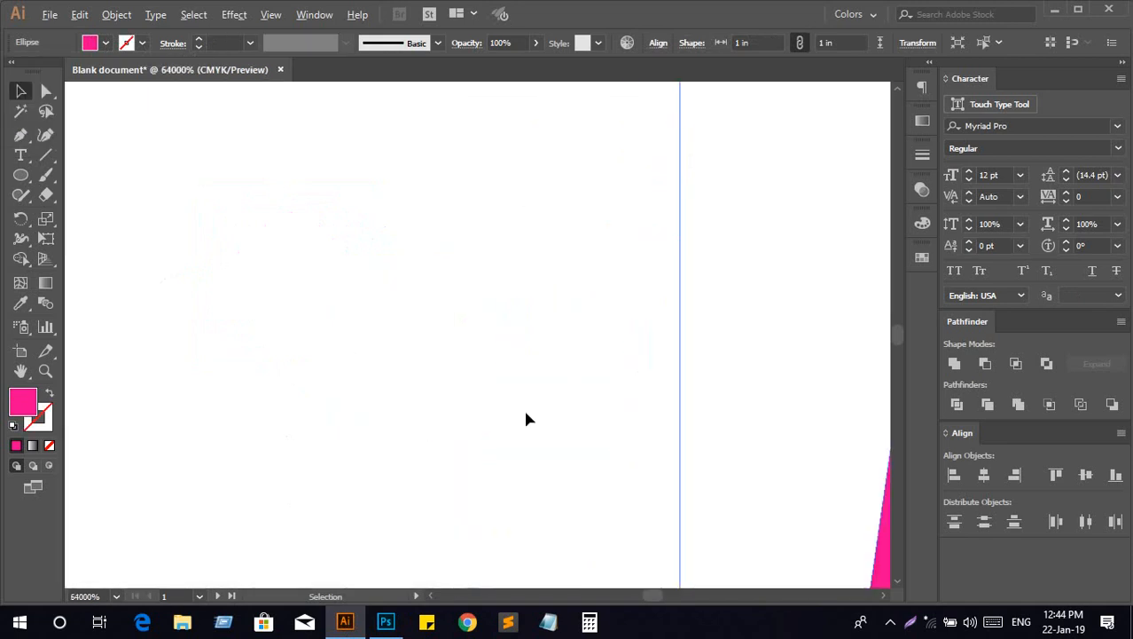
click(501, 372)
drag(501, 371, 420, 358)
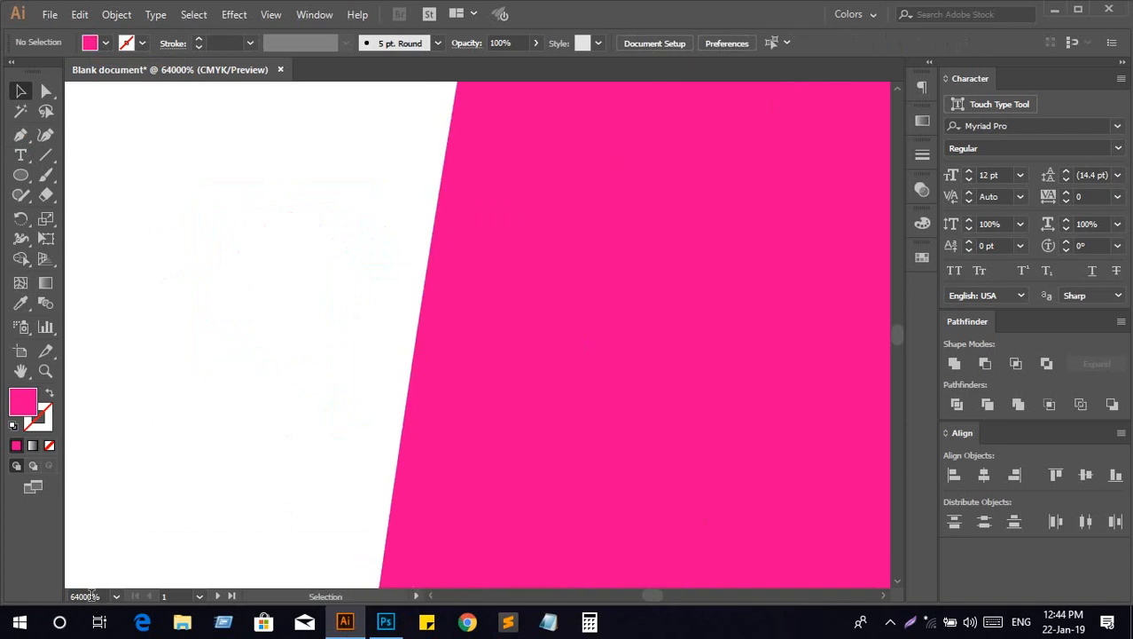
Switch to Photoshop and examine the circle's pixelated edge at about 370% magnification and at full canvas view
key(alt+Tab)
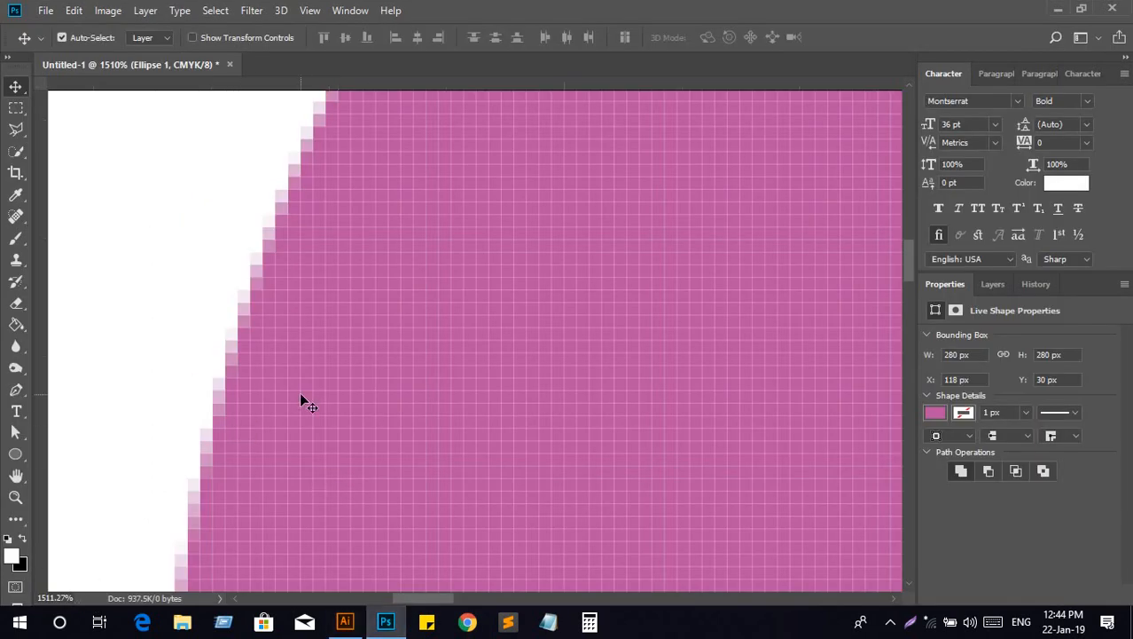
scroll(309, 383, down, 8)
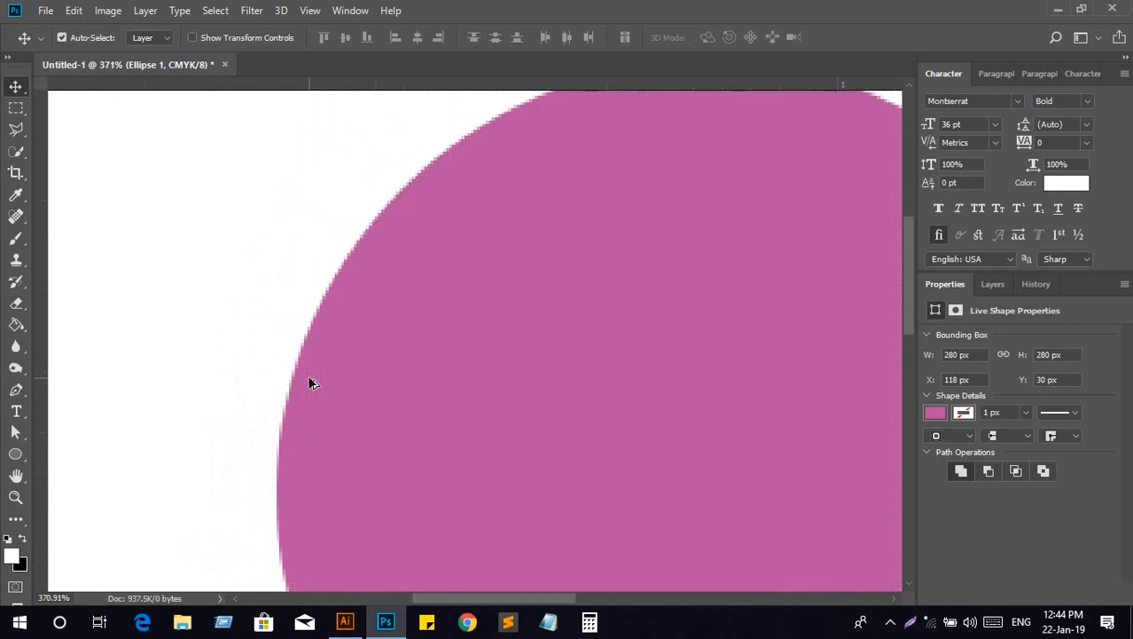
scroll(310, 379, down, 2)
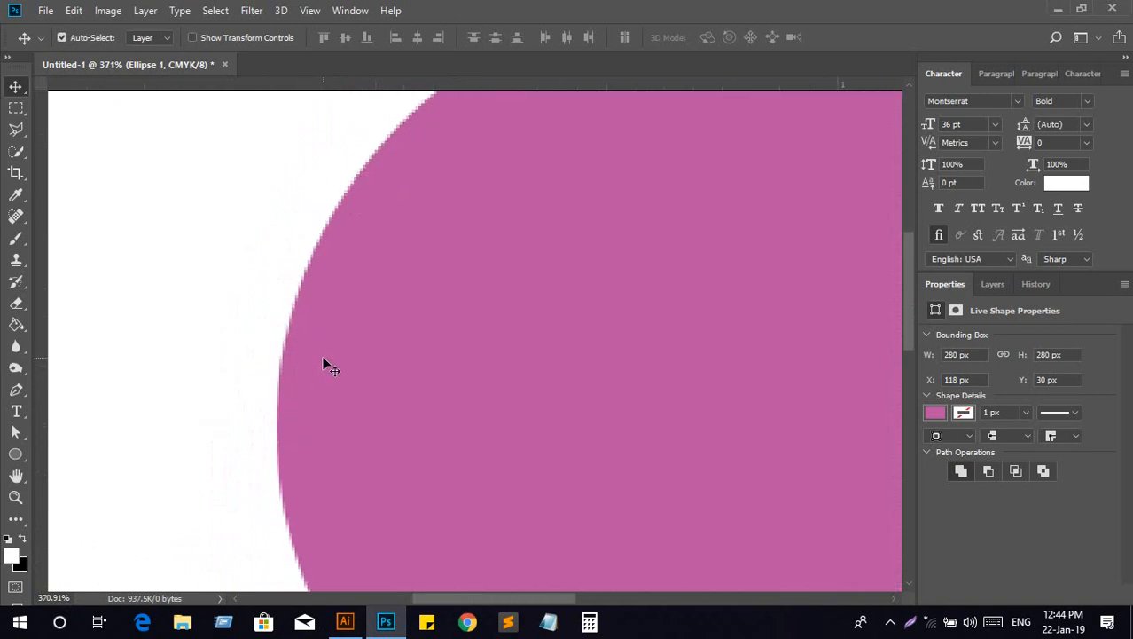
scroll(403, 288, down, 6)
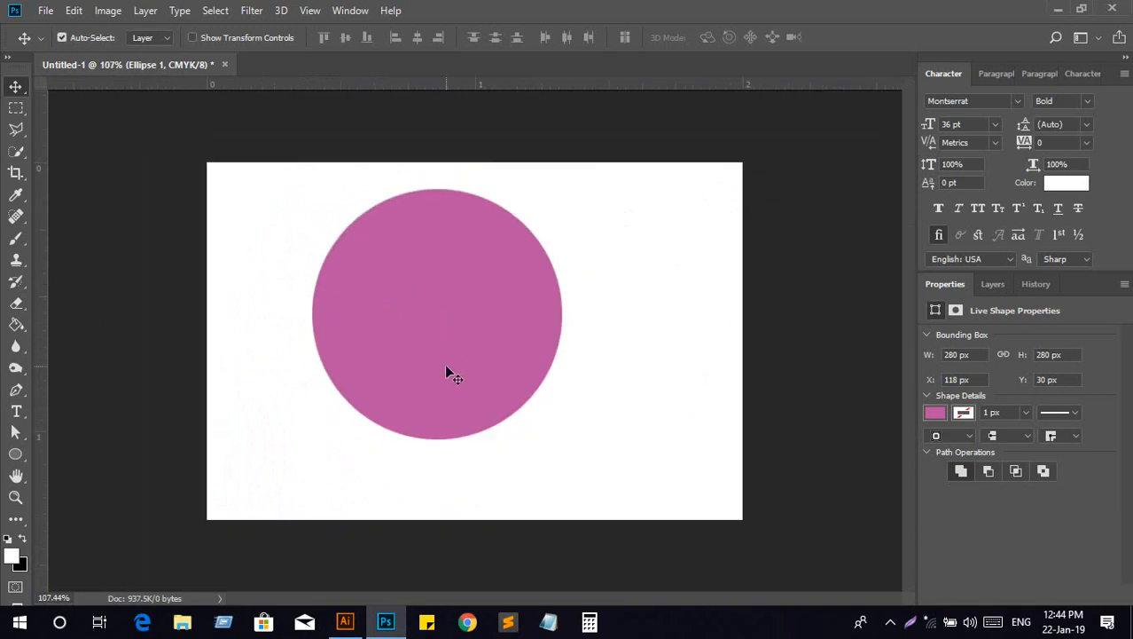
Switch back to Illustrator and delete the pink circle from the artboard
click(345, 621)
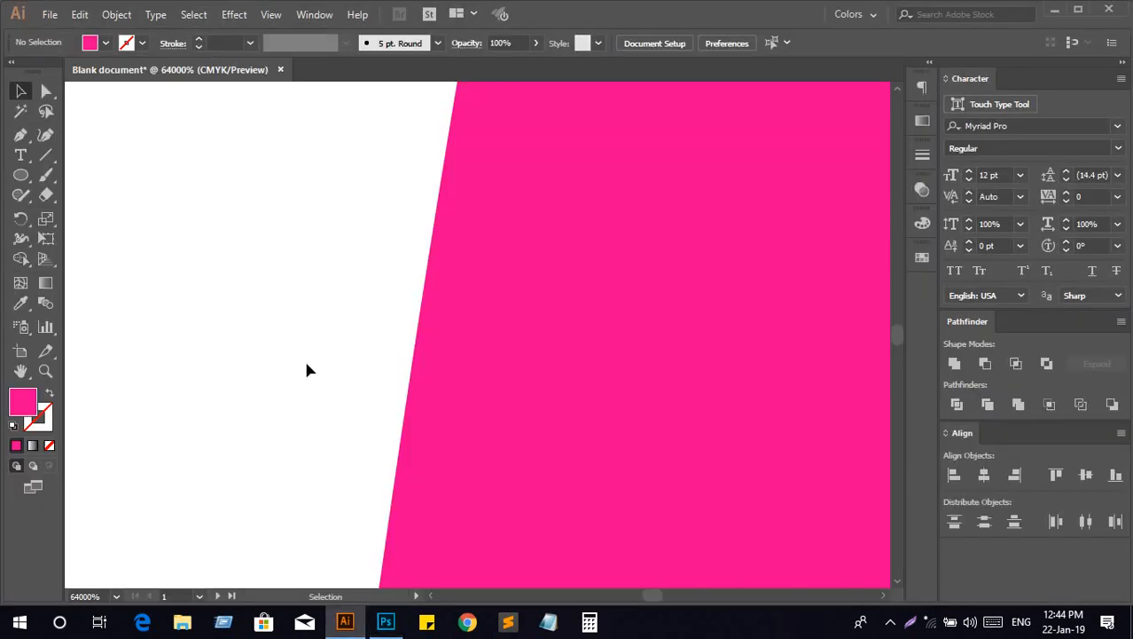
scroll(325, 366, right, 3)
scroll(324, 366, down, 10)
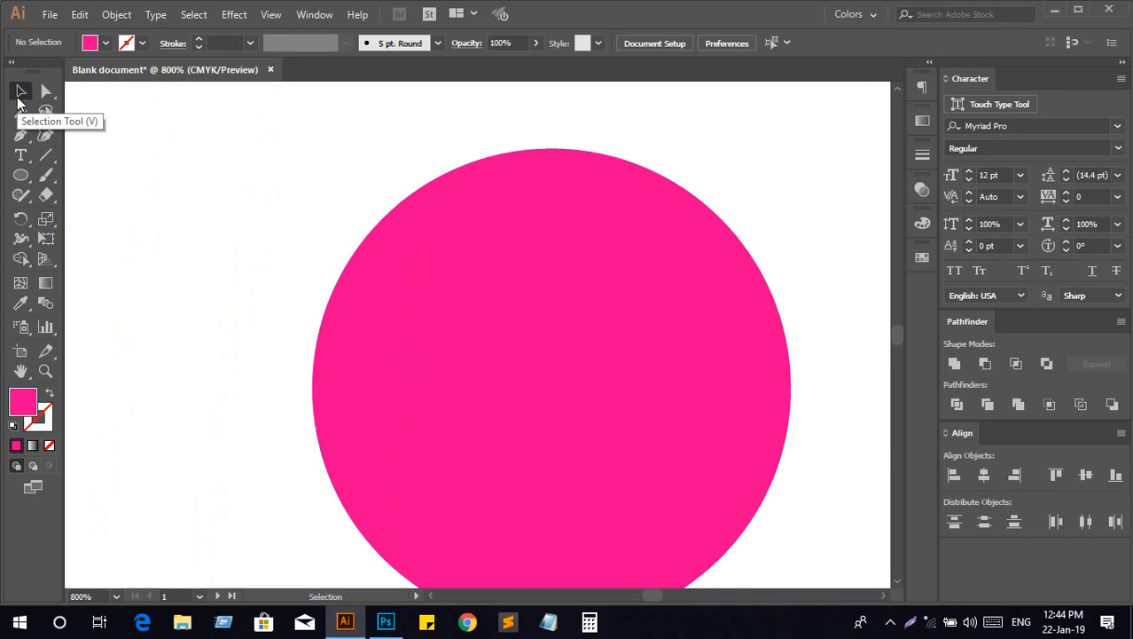
scroll(285, 246, down, 3)
click(452, 332)
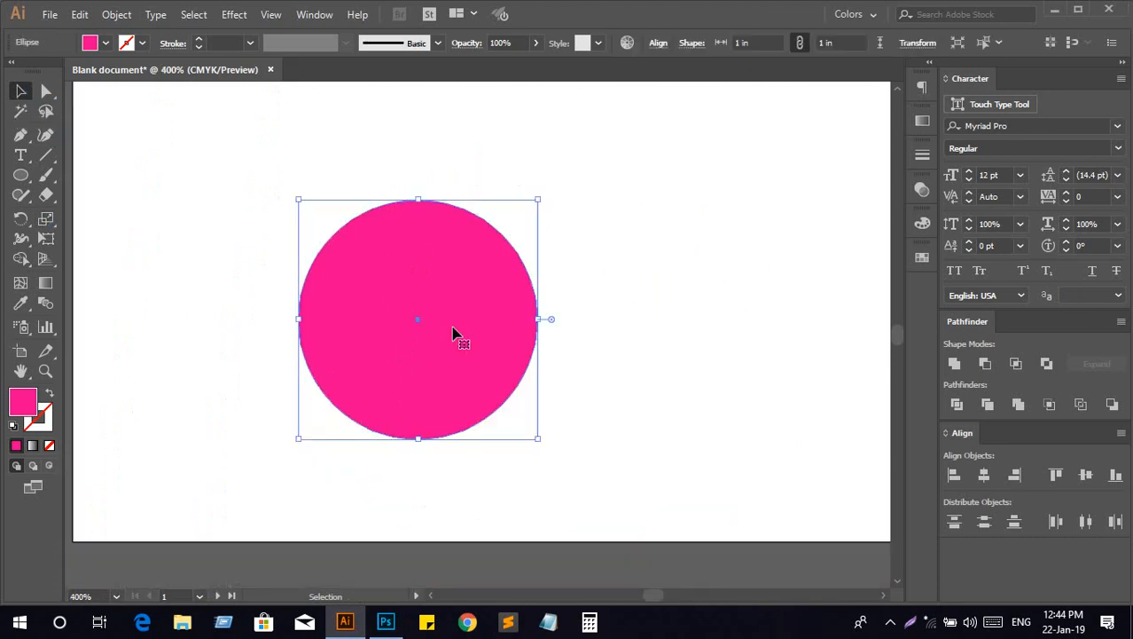
key(Delete)
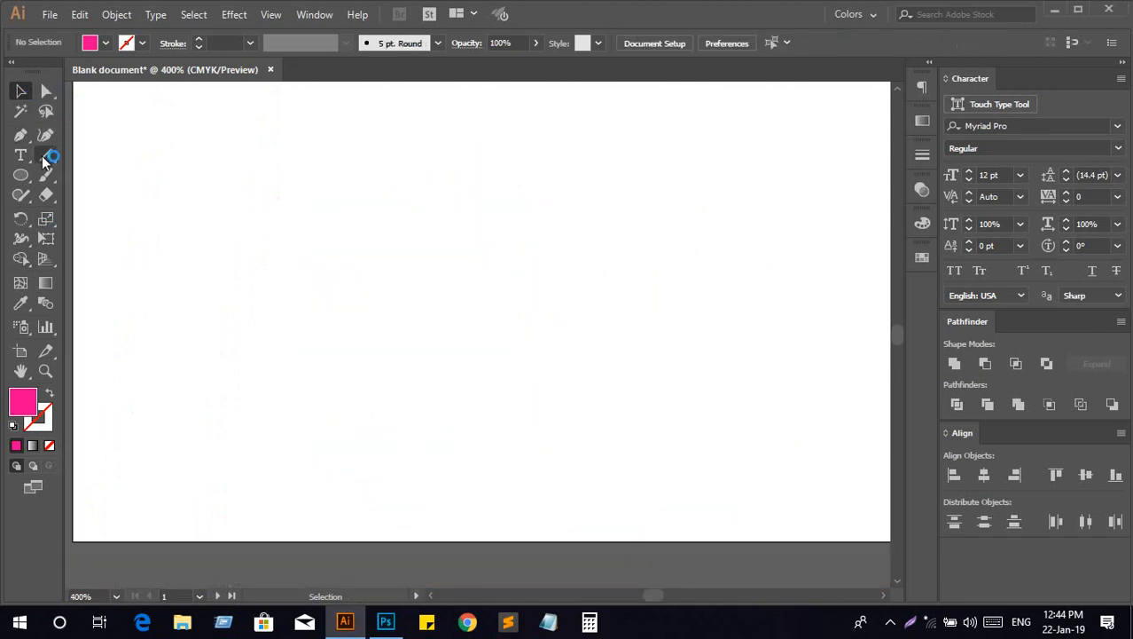
Draw a pink rectangle about 1.28 by 0.76 in and move it down and right using the Direct Selection tool
drag(20, 175, 84, 199)
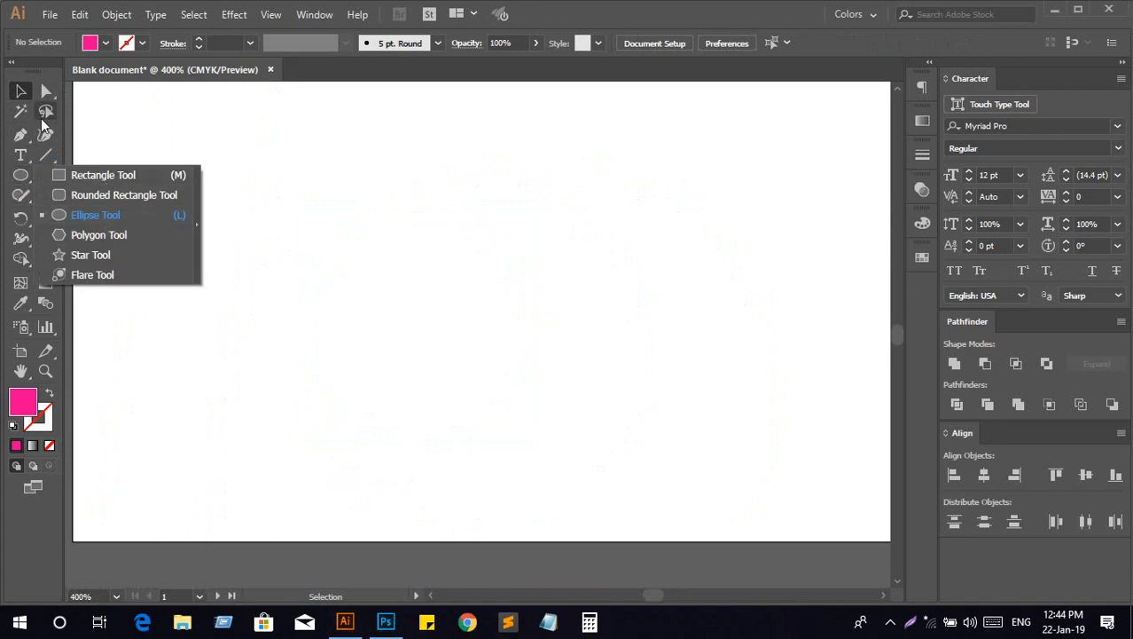
click(112, 179)
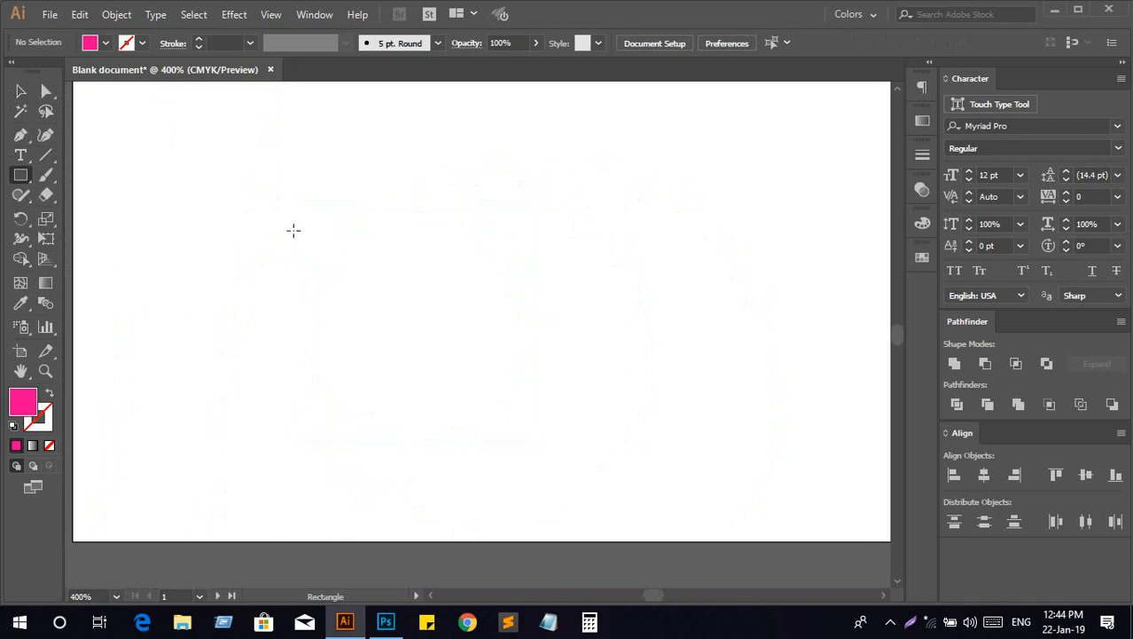
mouse_move(323, 204)
mouse_down()
mouse_move(501, 320)
mouse_move(631, 386)
mouse_up()
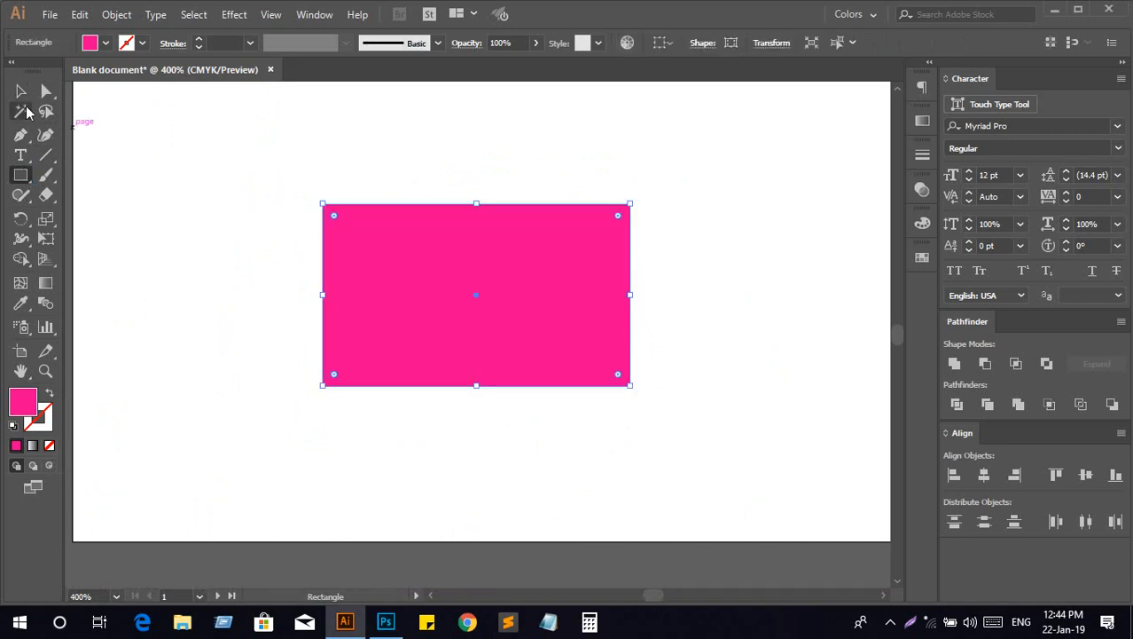
click(42, 96)
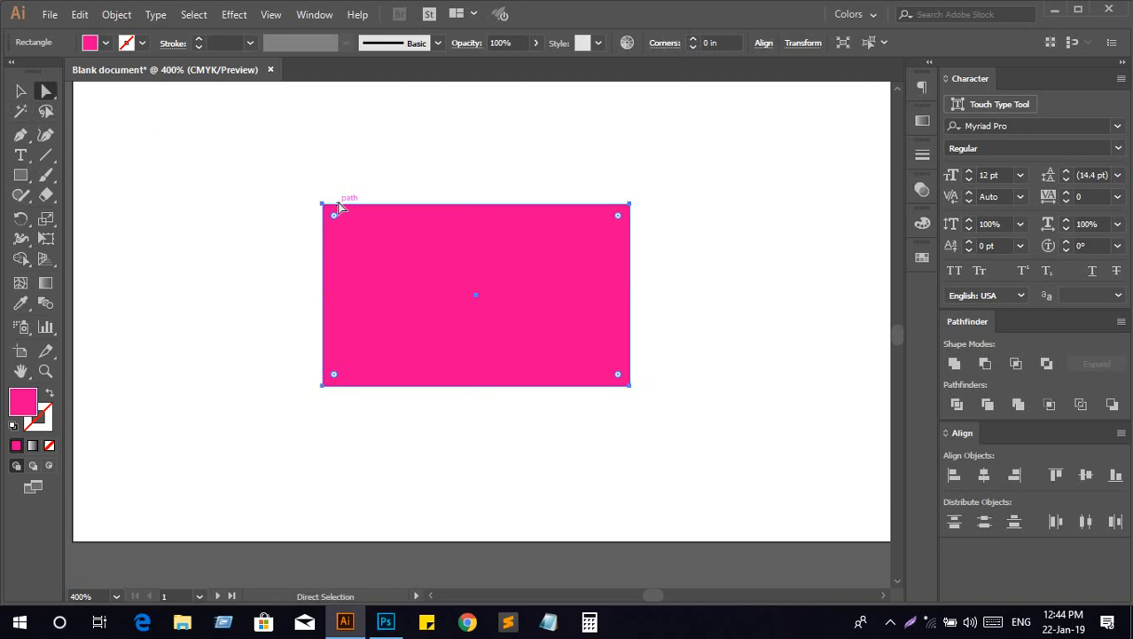
drag(335, 212, 394, 270)
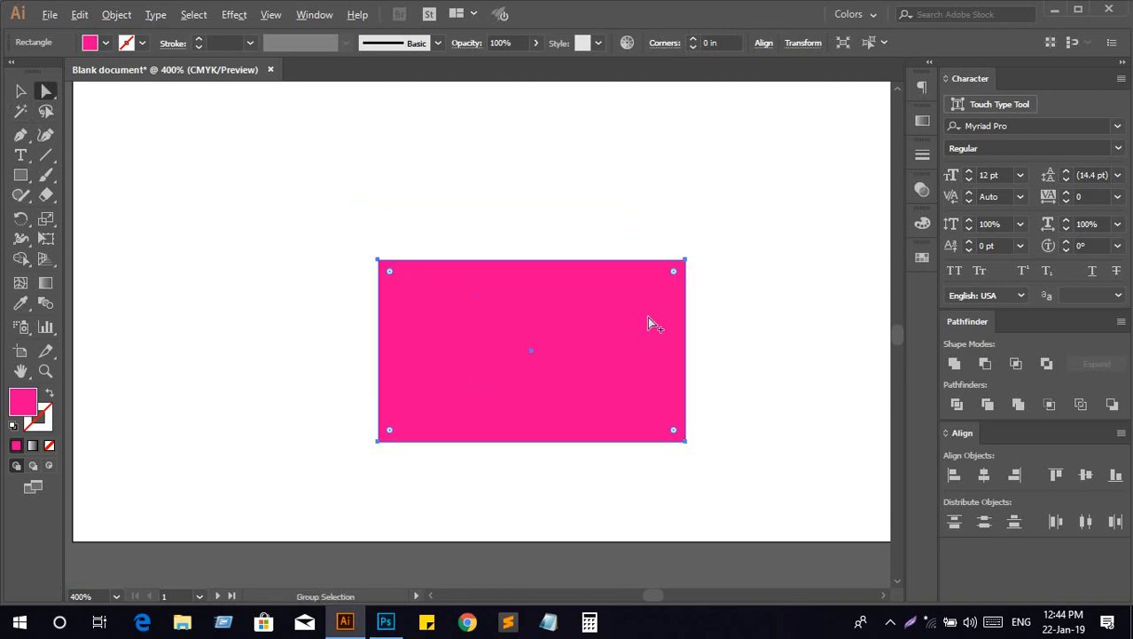
scroll(648, 315, up, 3)
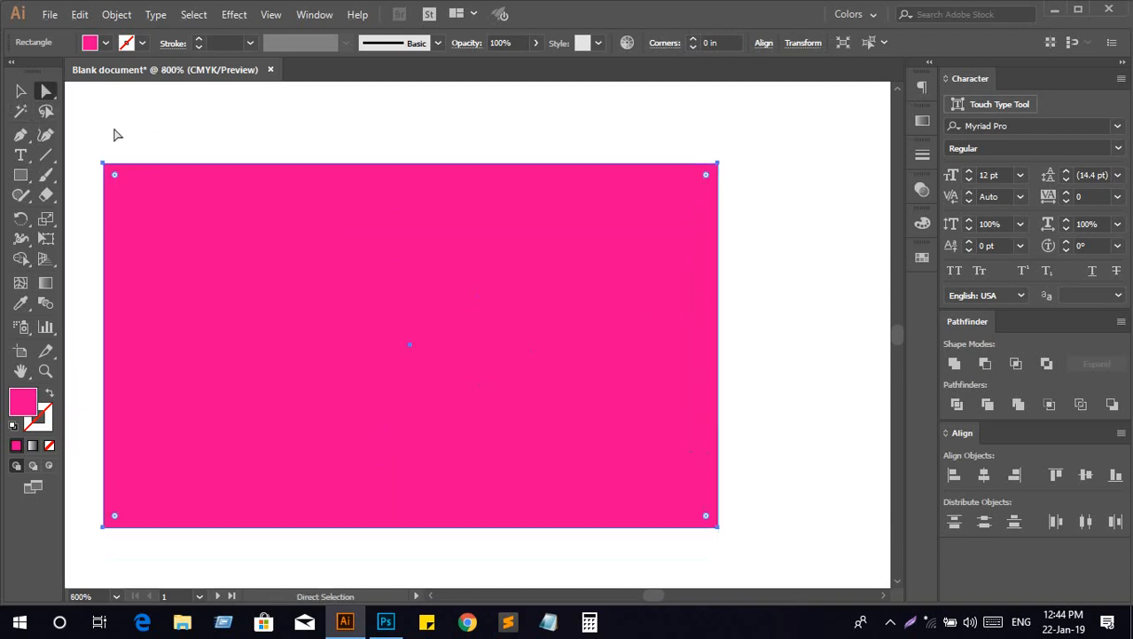
Reshape the rectangle by moving its upper-right corner point to about X 2.80, Y 0.76 in and its lower-right one to about X 2.83, Y 1.38 in
click(718, 165)
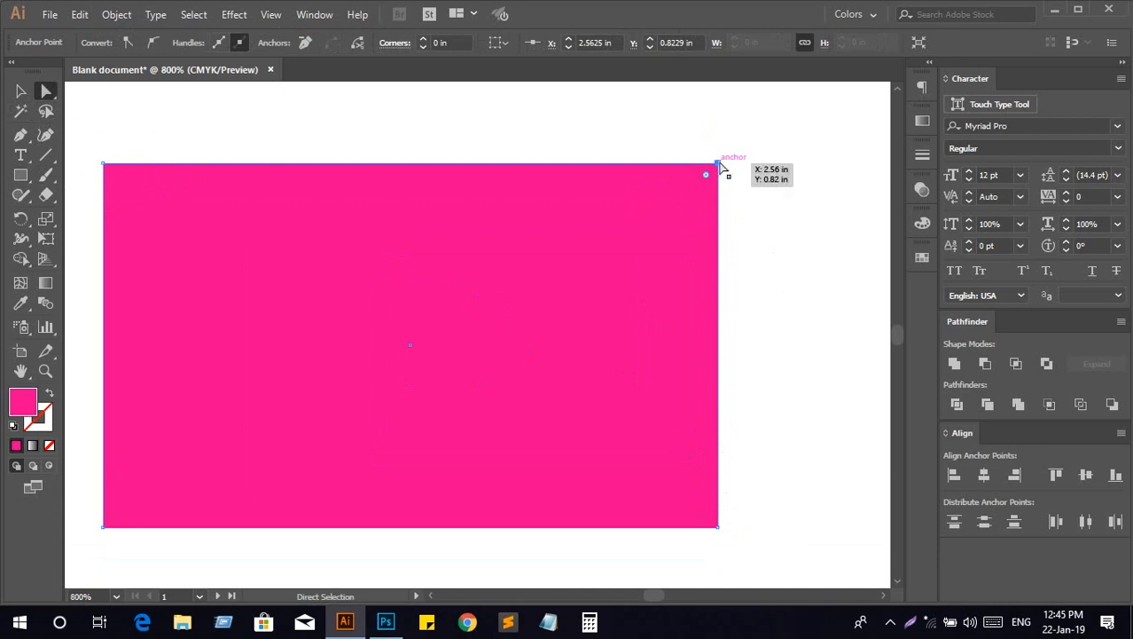
drag(720, 165, 834, 139)
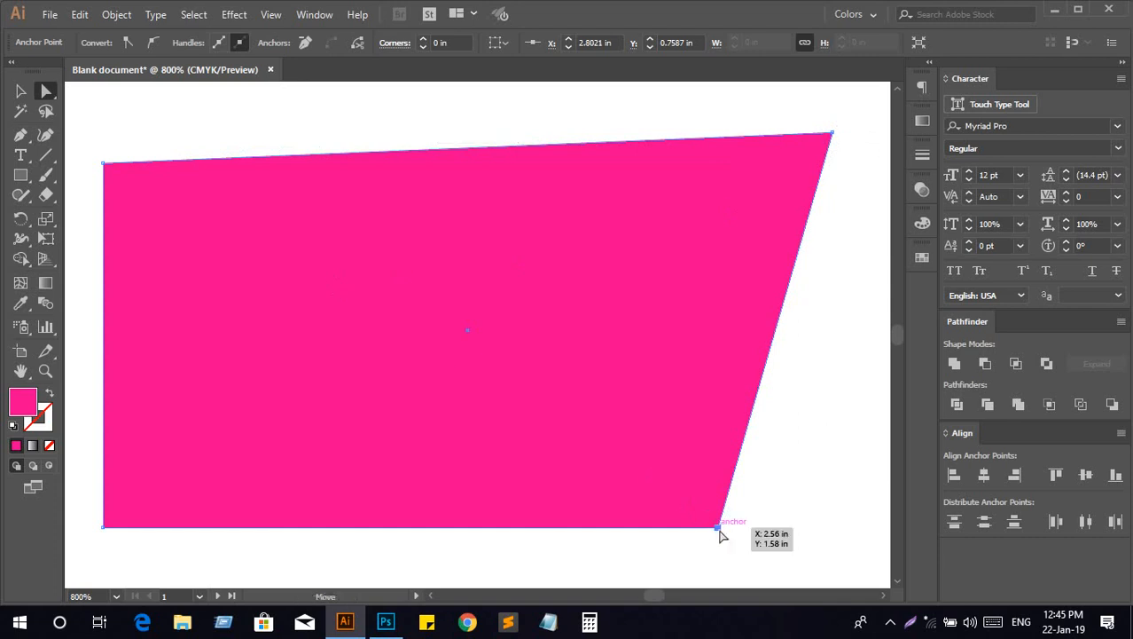
drag(718, 525, 847, 433)
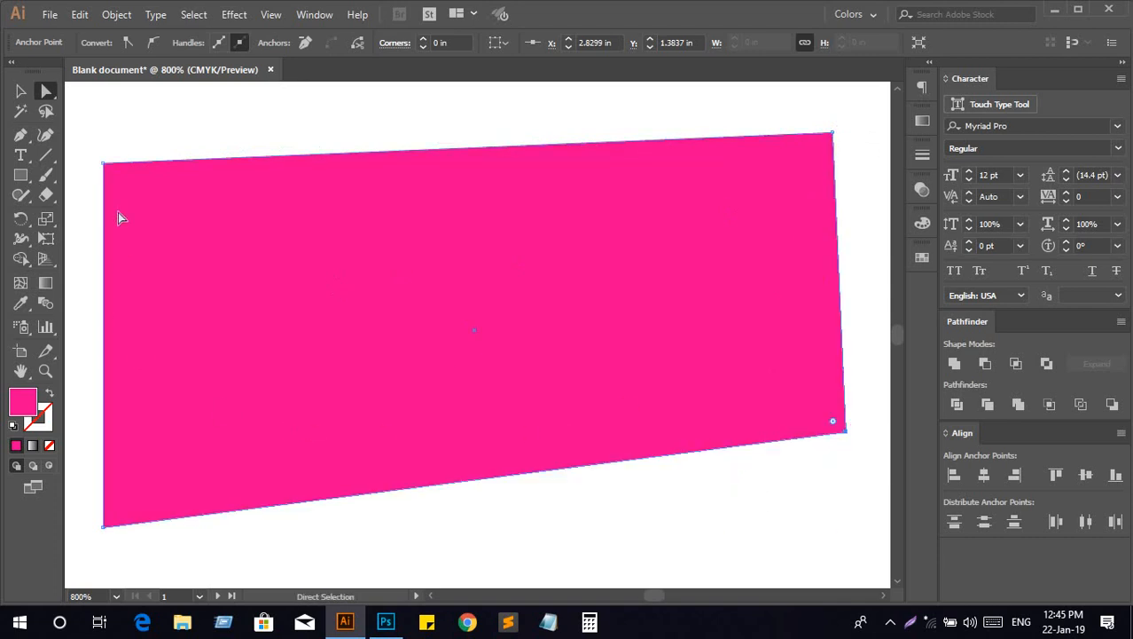
Select both left corner points of the pink shape and move that edge up and to the left
key(space)
drag(105, 206, 244, 214)
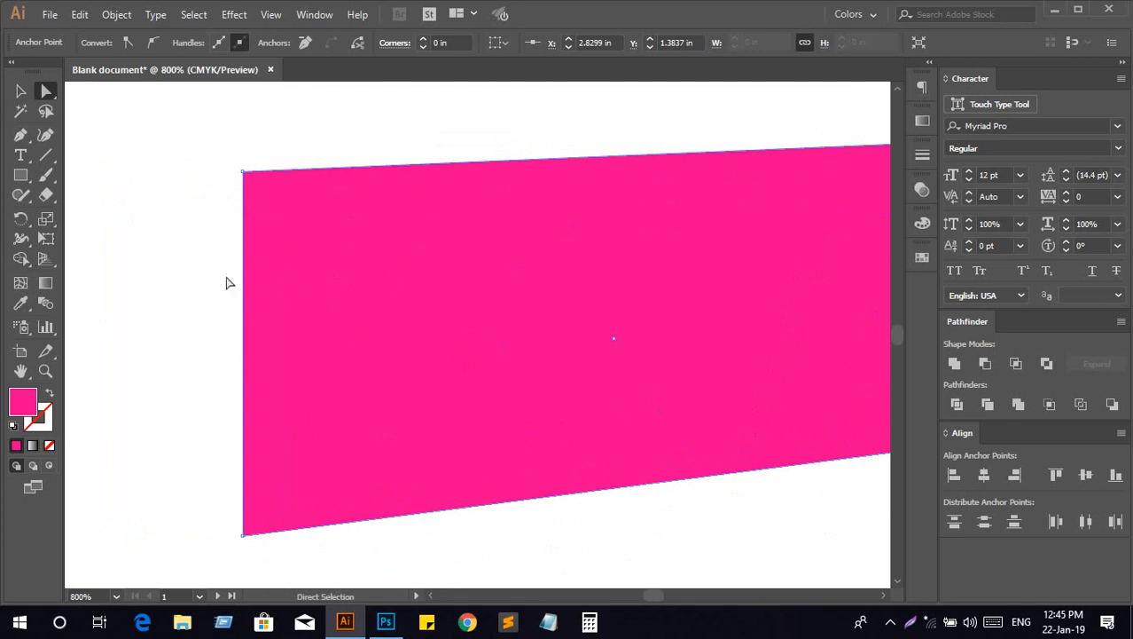
scroll(221, 233, down, 1)
drag(206, 133, 283, 172)
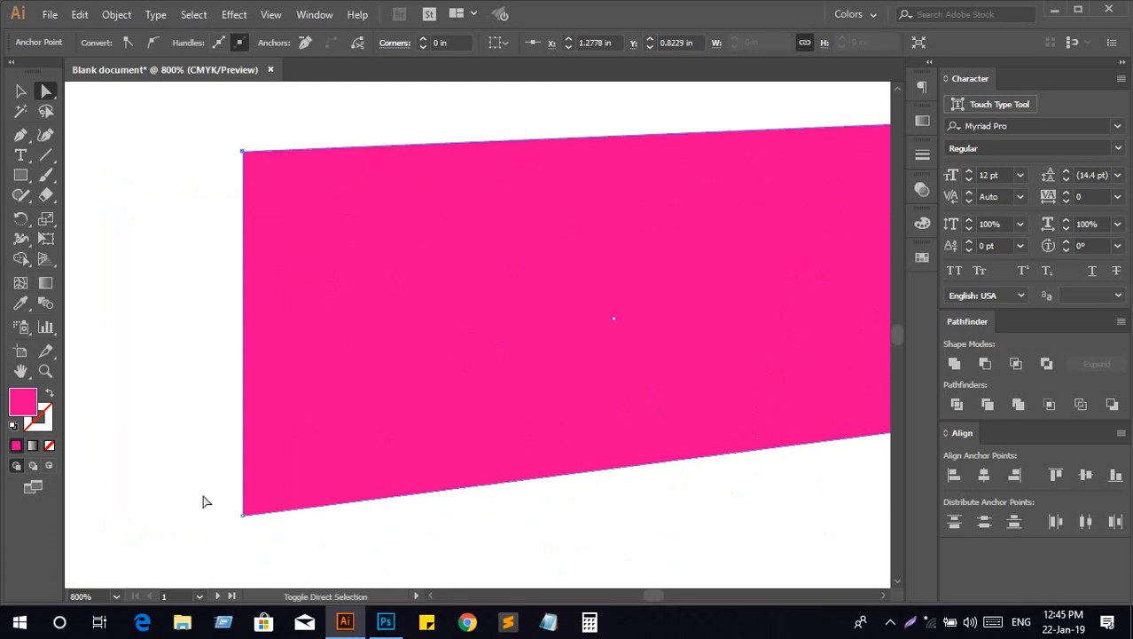
drag(202, 493, 325, 578)
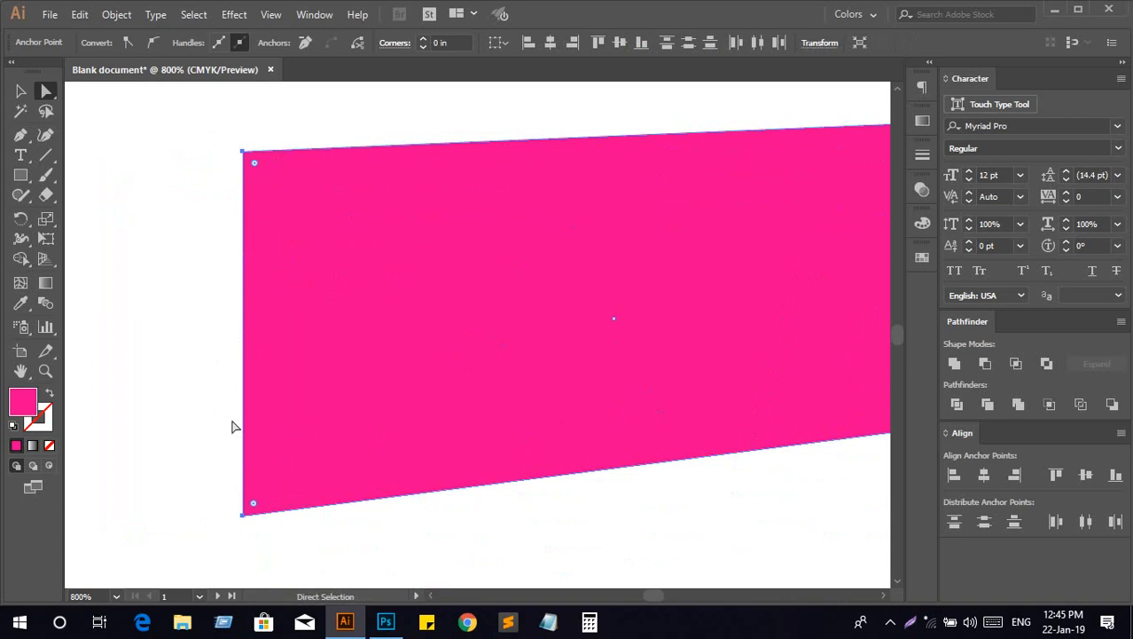
scroll(232, 425, down, 2)
scroll(232, 425, left, 2)
drag(346, 467, 168, 345)
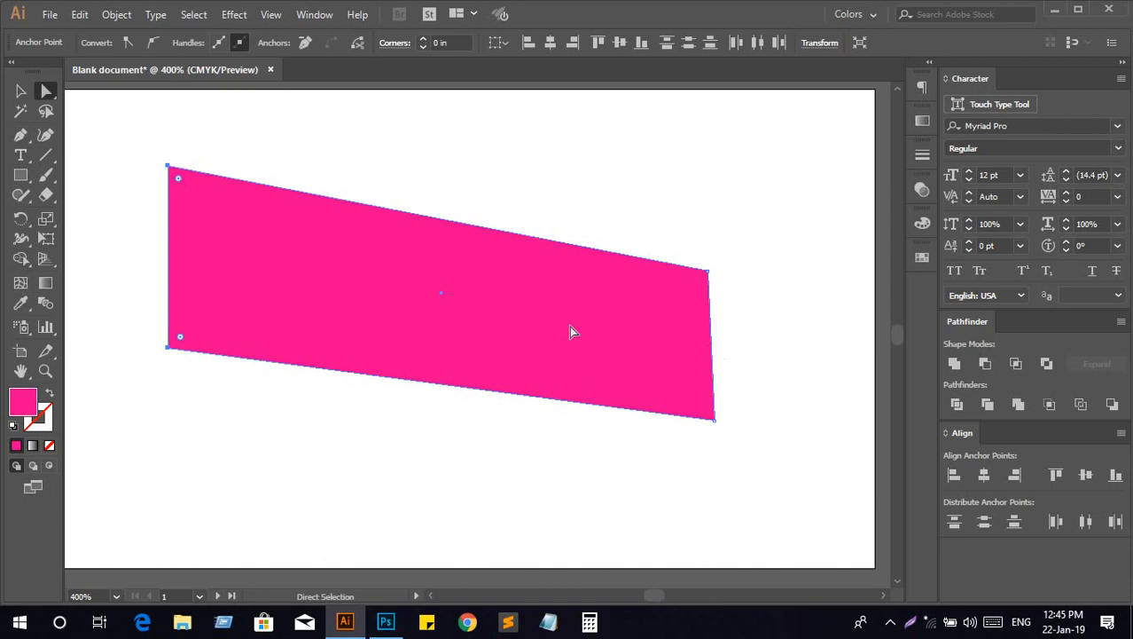
Try selecting the shape's right corner points, clear the selection, and select all four anchor points
drag(700, 249, 750, 312)
drag(751, 355, 694, 461)
click(732, 456)
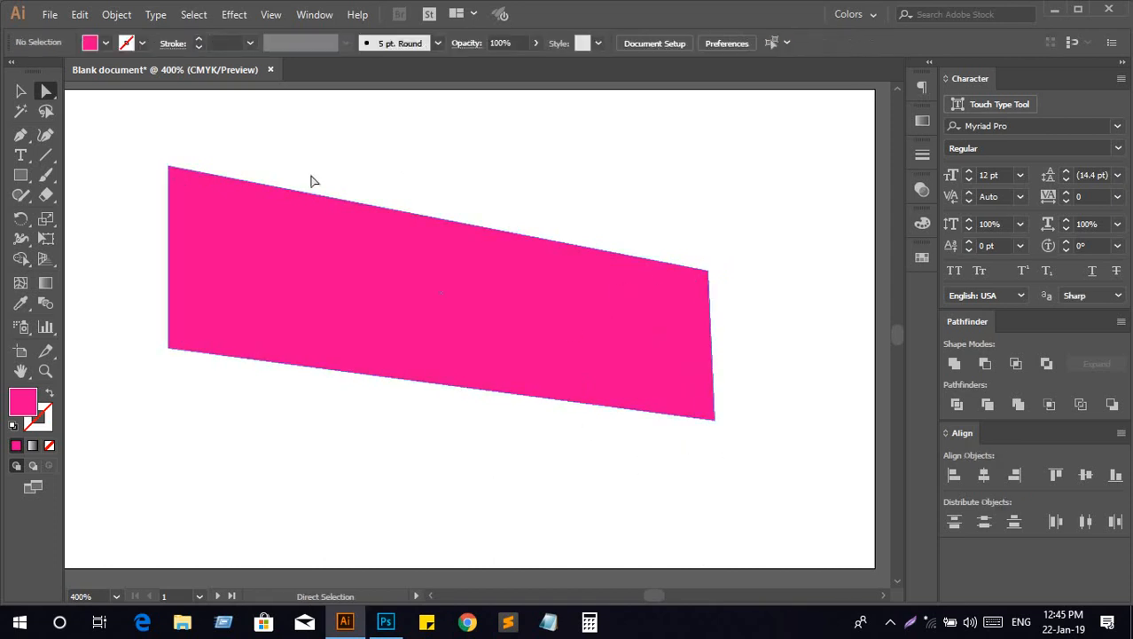
drag(129, 128, 769, 470)
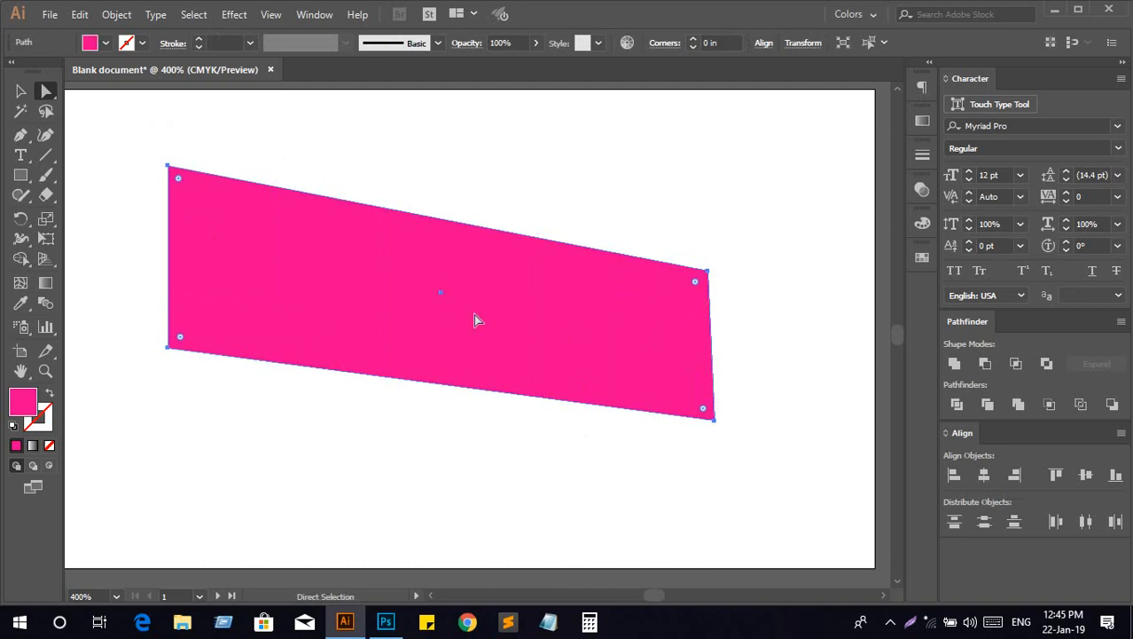
Choose the Group Selection tool, return to the Selection tool, and delete the distorted pink shape
click(46, 90)
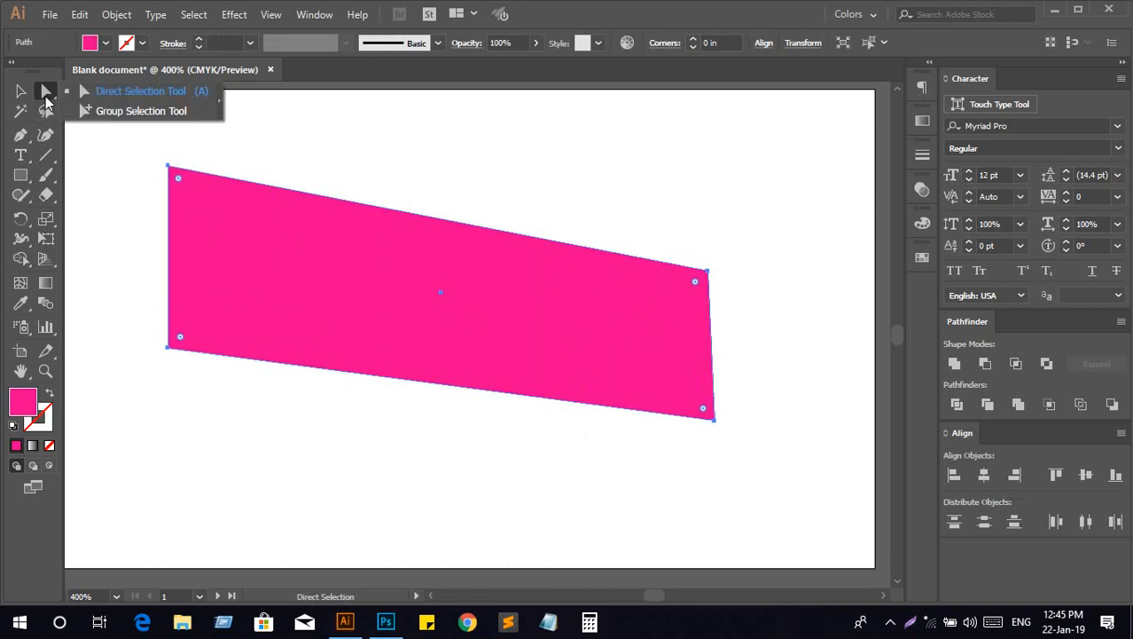
click(115, 111)
click(21, 91)
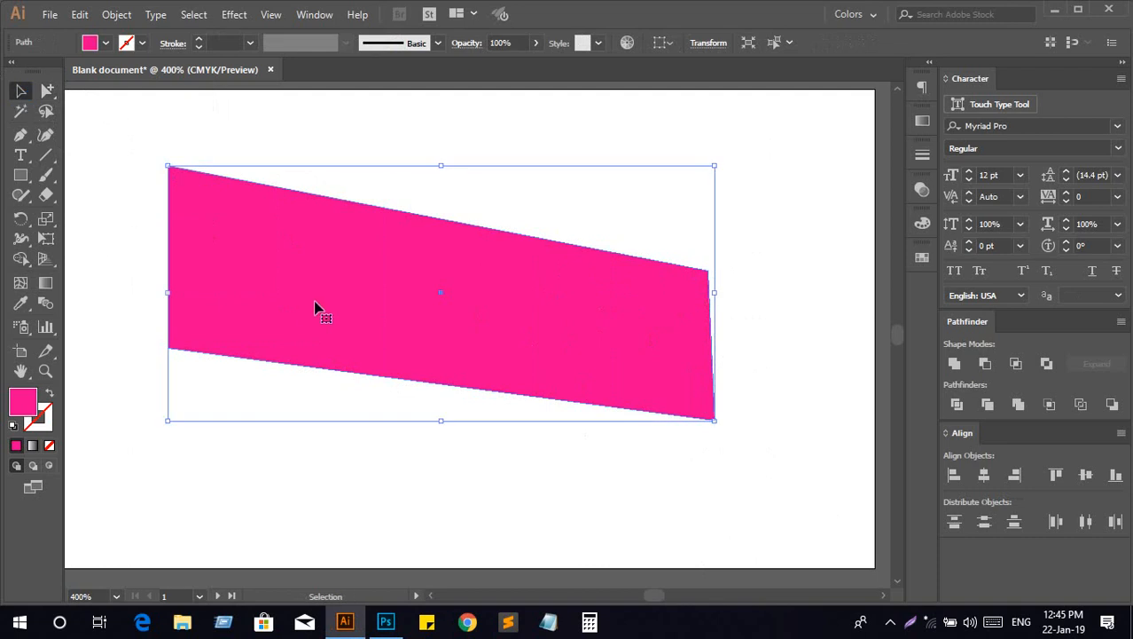
key(Delete)
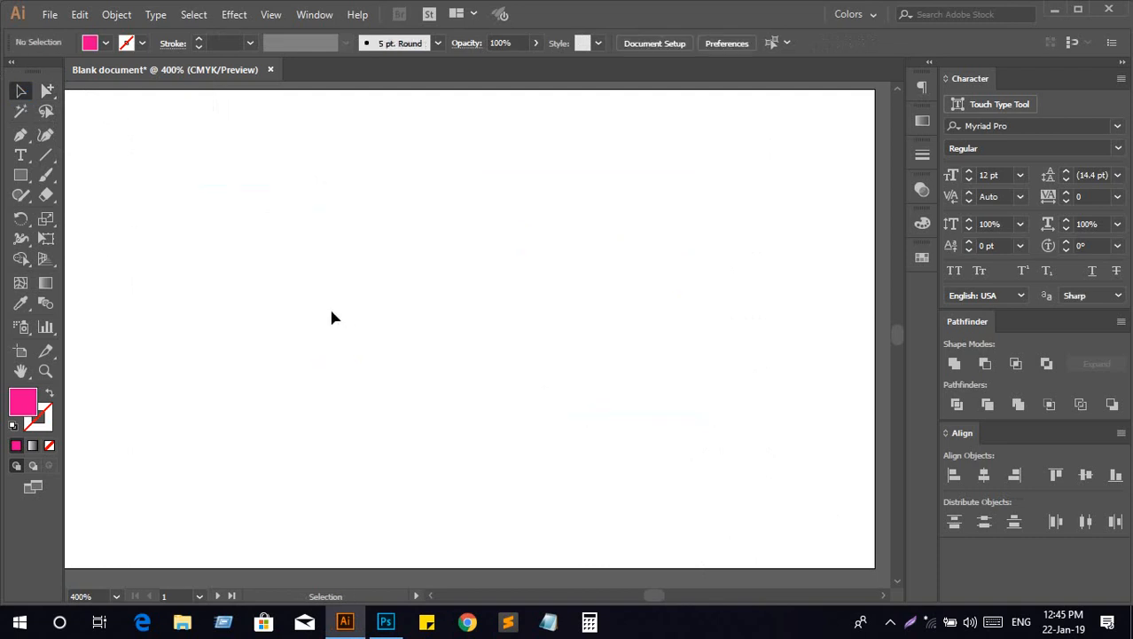
Draw a small pink square with the Rectangle tool near the artboard's upper-left corner and deselect it
key(ctrl+minus)
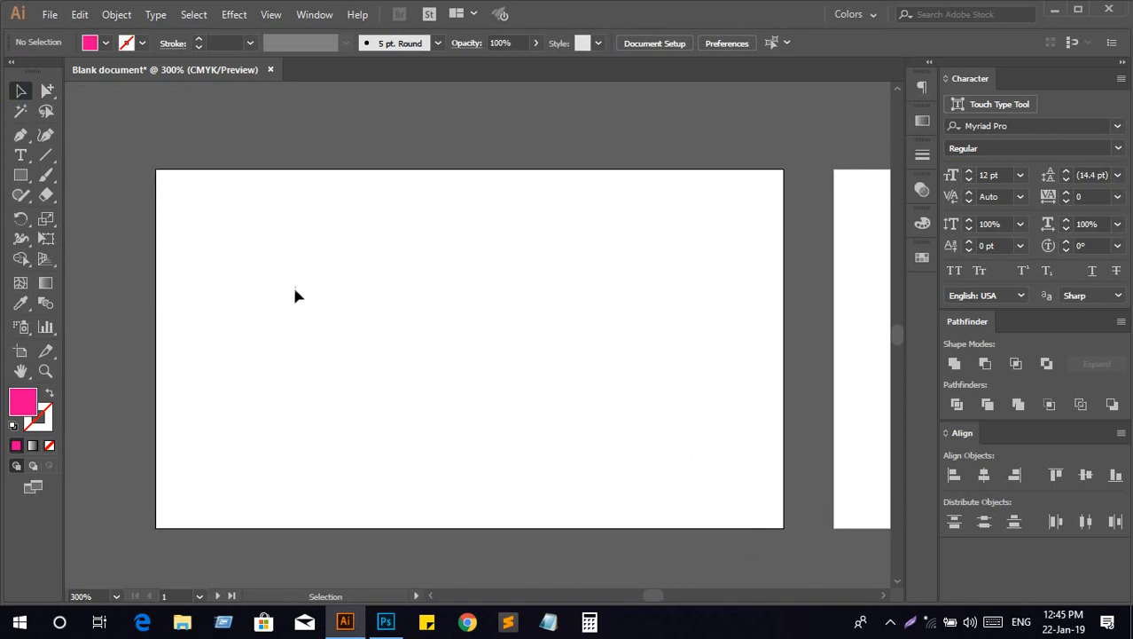
click(20, 175)
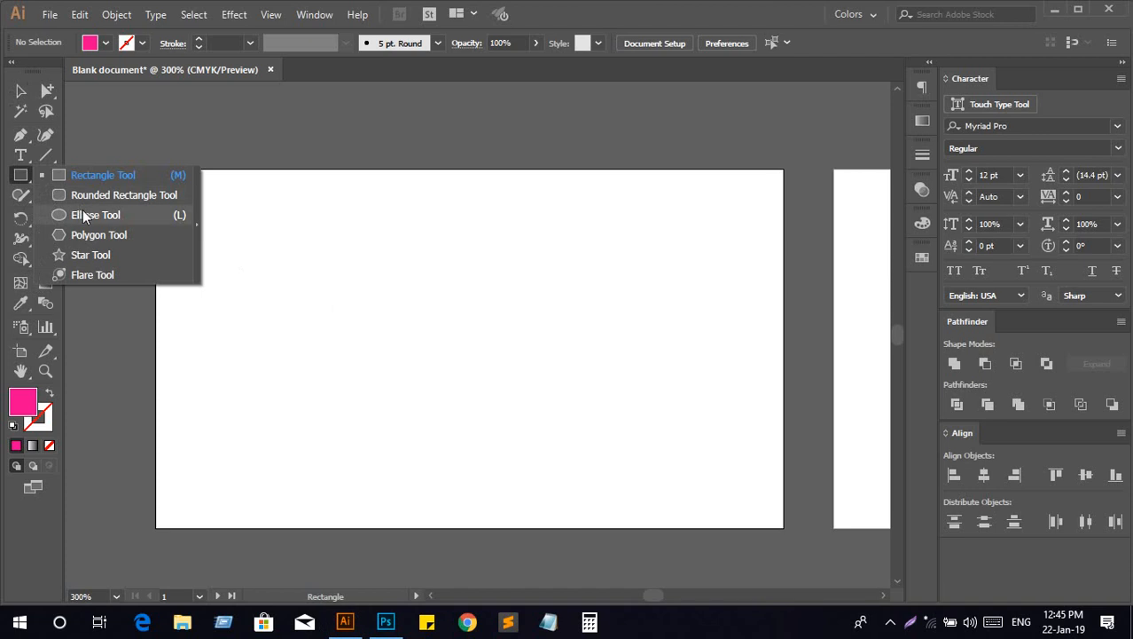
click(82, 213)
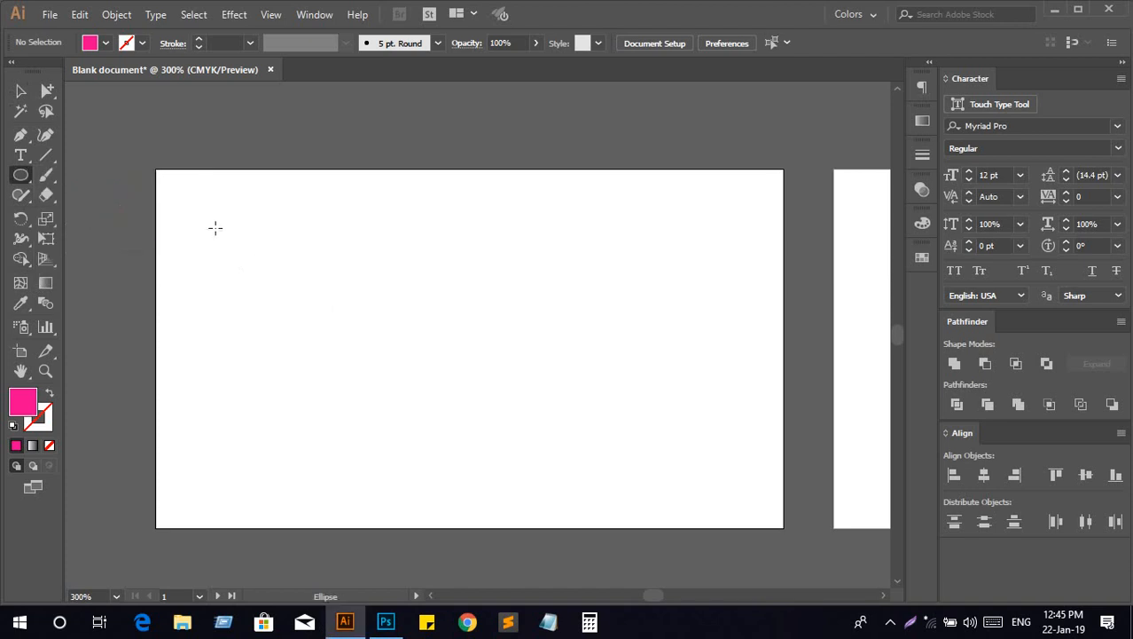
click(21, 174)
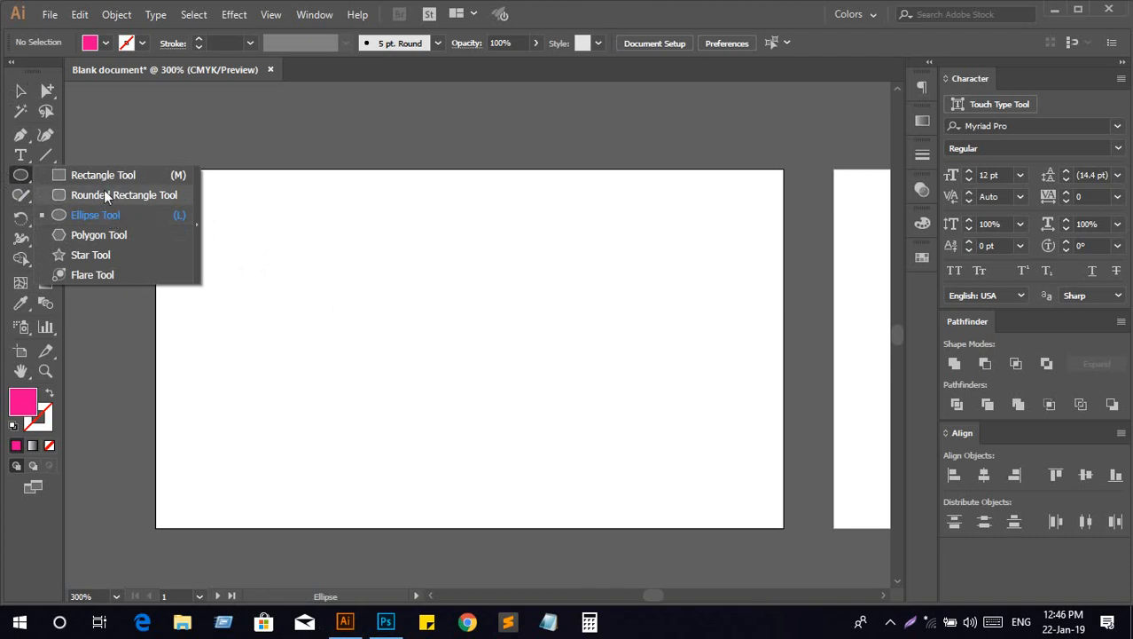
click(164, 176)
mouse_move(246, 250)
mouse_down()
mouse_move(332, 321)
mouse_move(303, 284)
mouse_move(313, 310)
mouse_move(298, 266)
mouse_up()
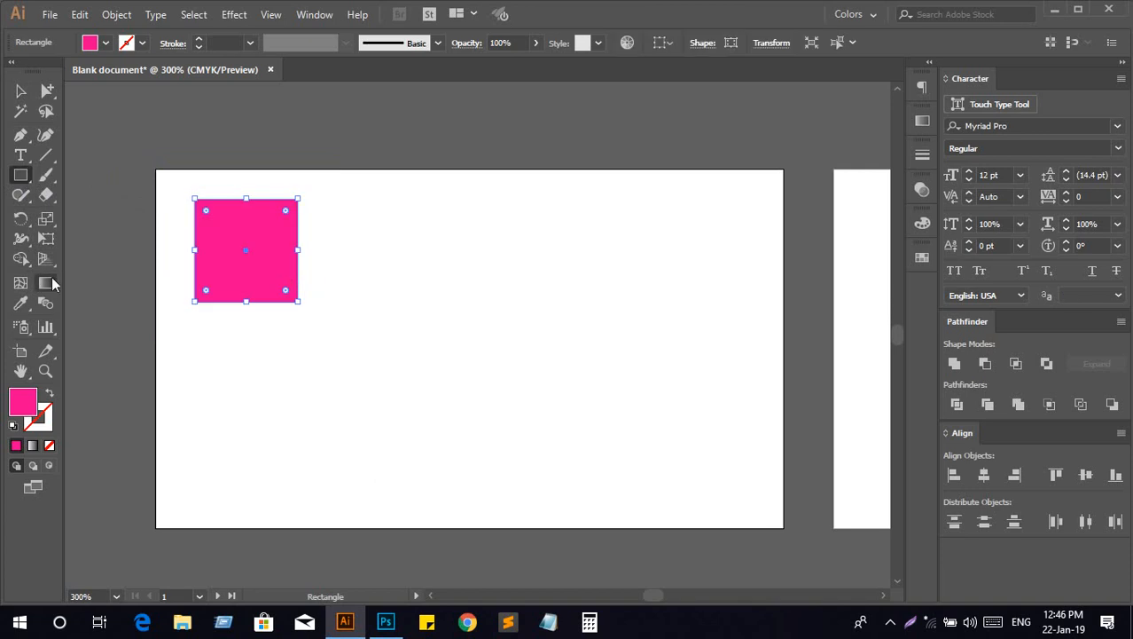
click(17, 92)
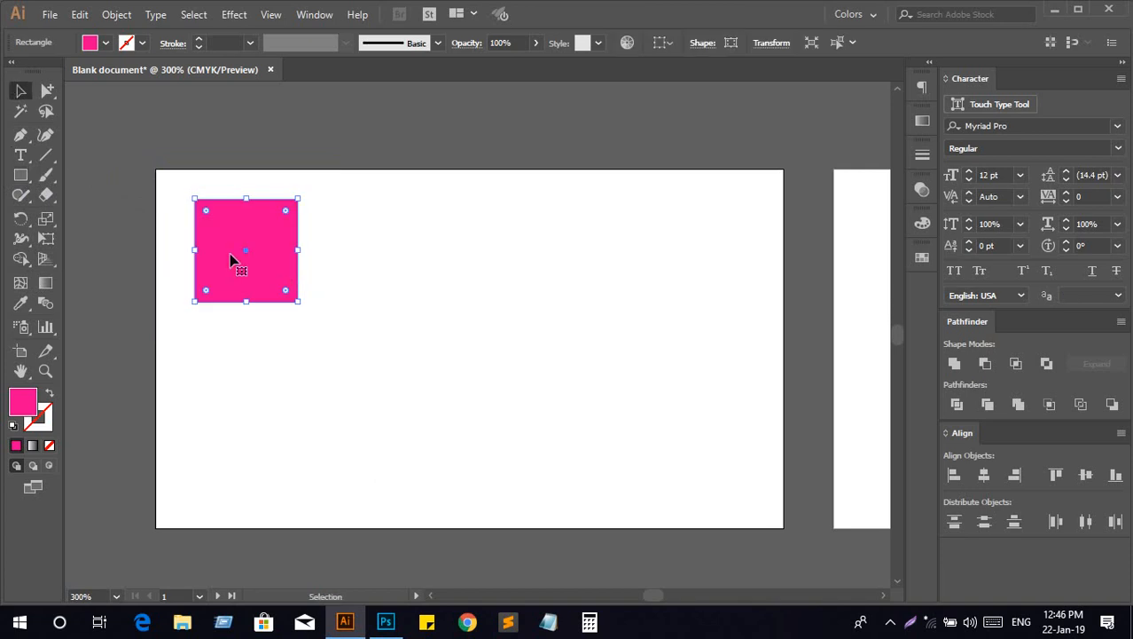
click(146, 297)
Draw a pink circle about 0.77 in wide beside the square, move it slightly left toward the square, and deselect it
drag(20, 175, 102, 215)
drag(412, 252, 480, 283)
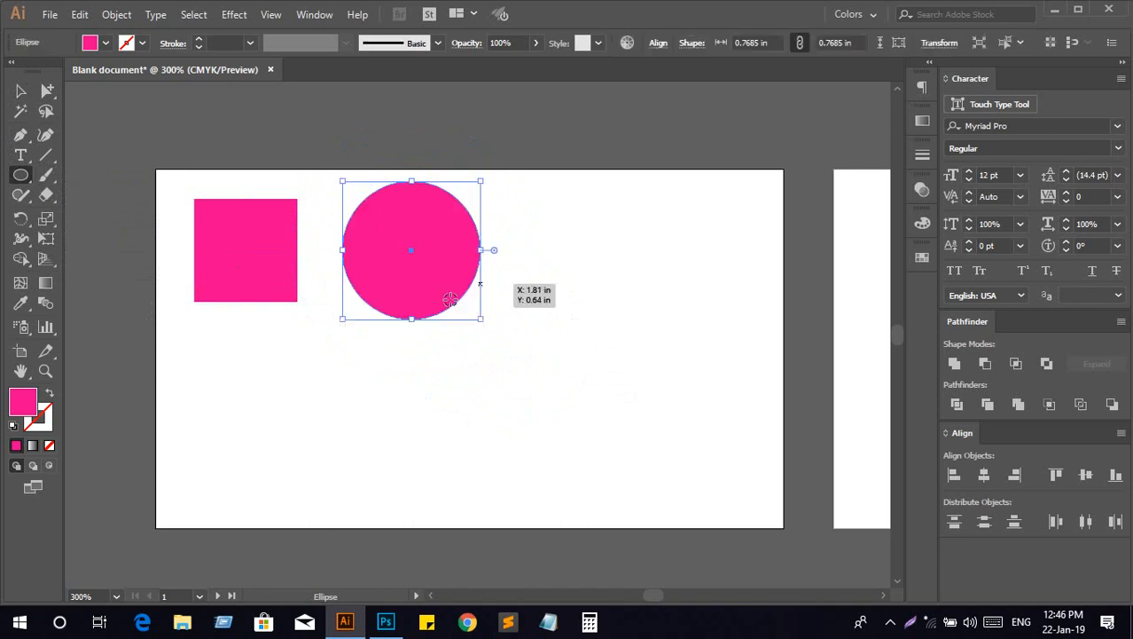
click(20, 91)
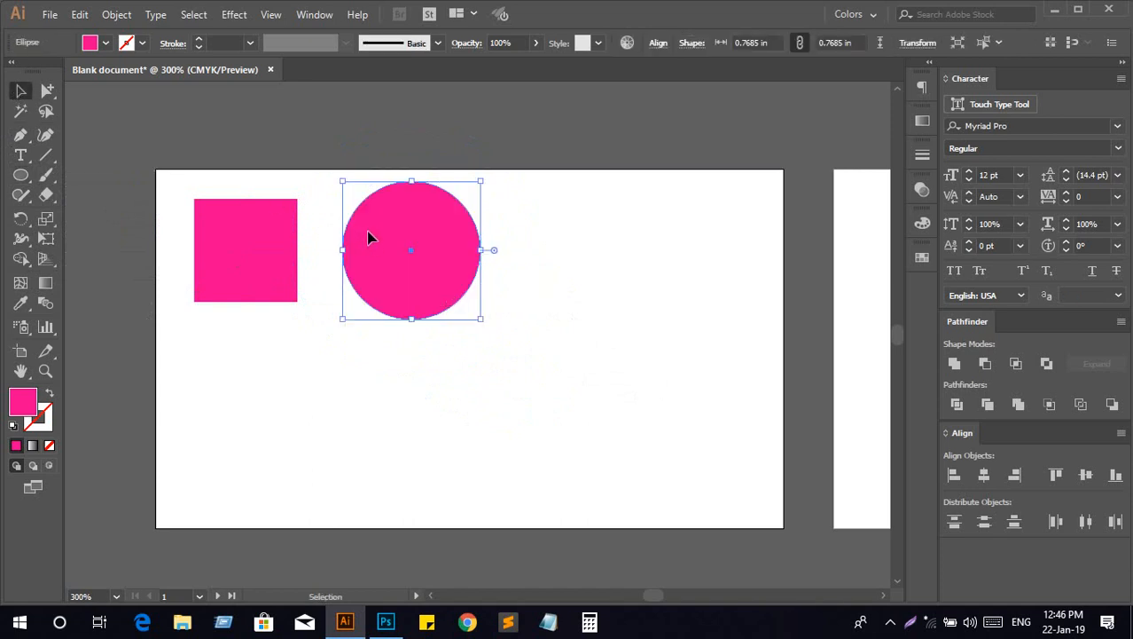
drag(369, 235, 348, 230)
click(254, 313)
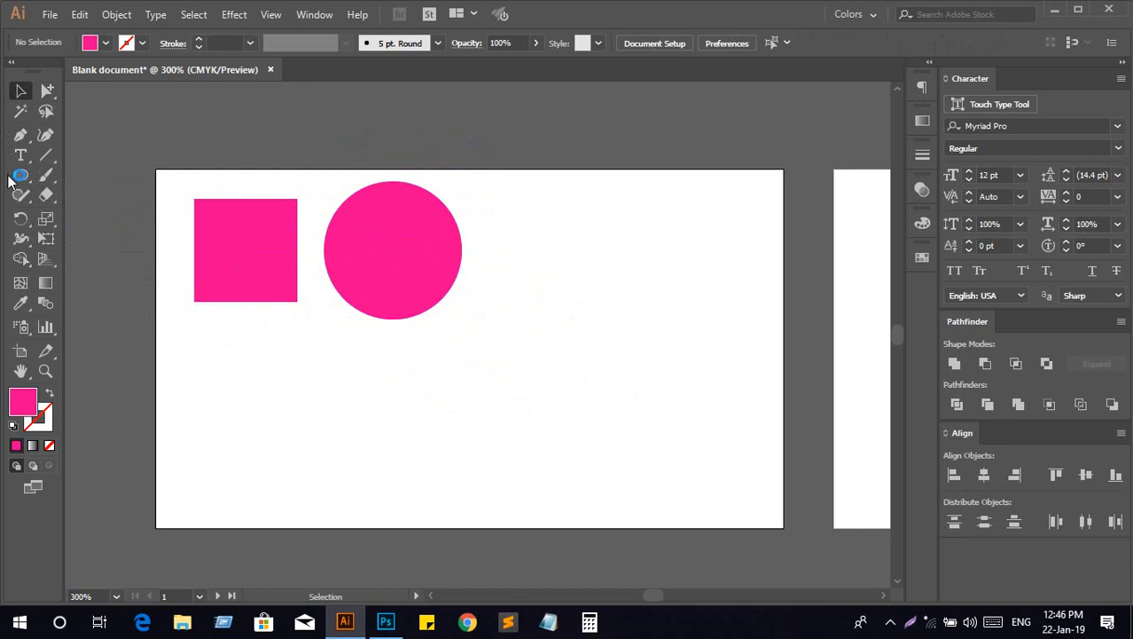
Draw a large pink hexagon with the Polygon tool in the right half of the artboard
drag(14, 176, 131, 233)
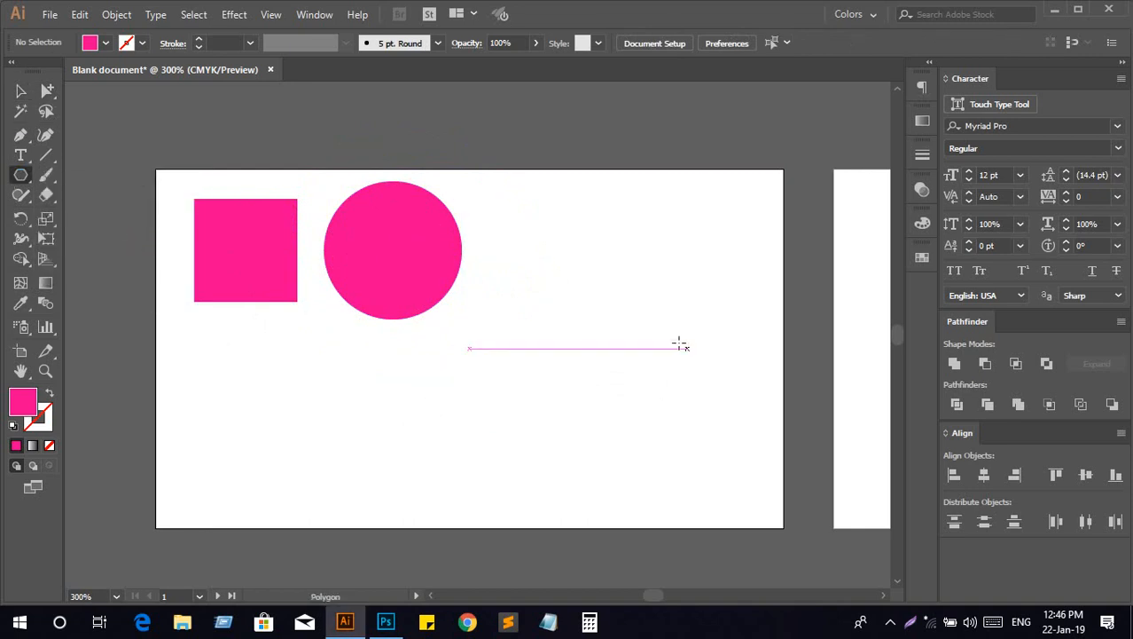
drag(619, 305, 679, 376)
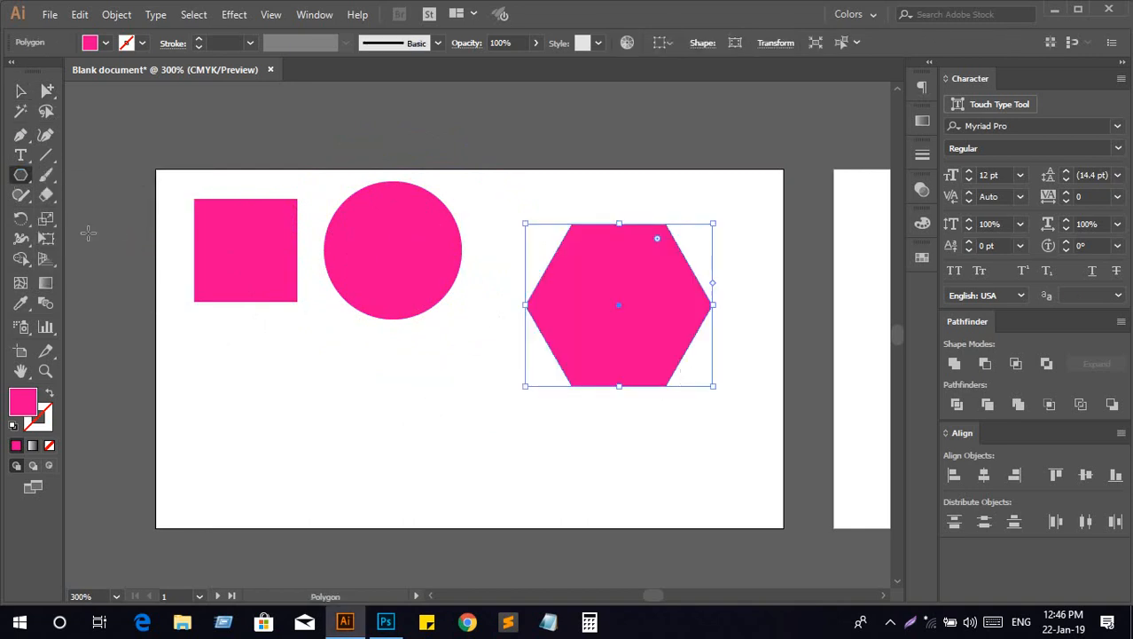
Try drawing a star below the square and placing a lens flare with the Flare tool
drag(21, 176, 93, 257)
drag(287, 404, 335, 444)
drag(21, 177, 86, 279)
click(86, 278)
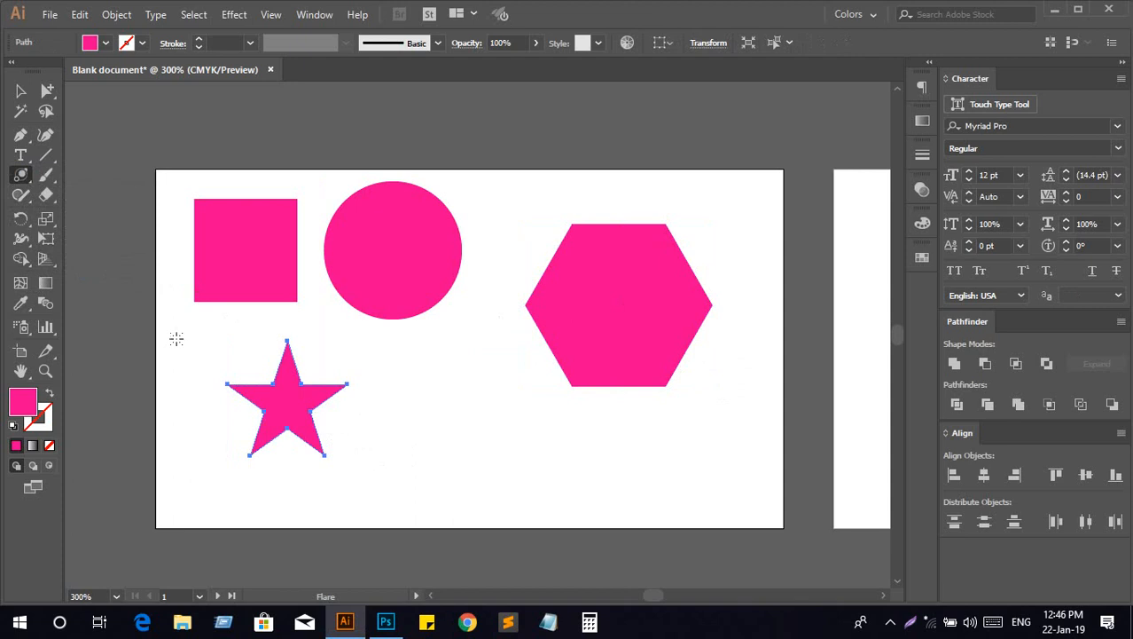
drag(217, 366, 217, 366)
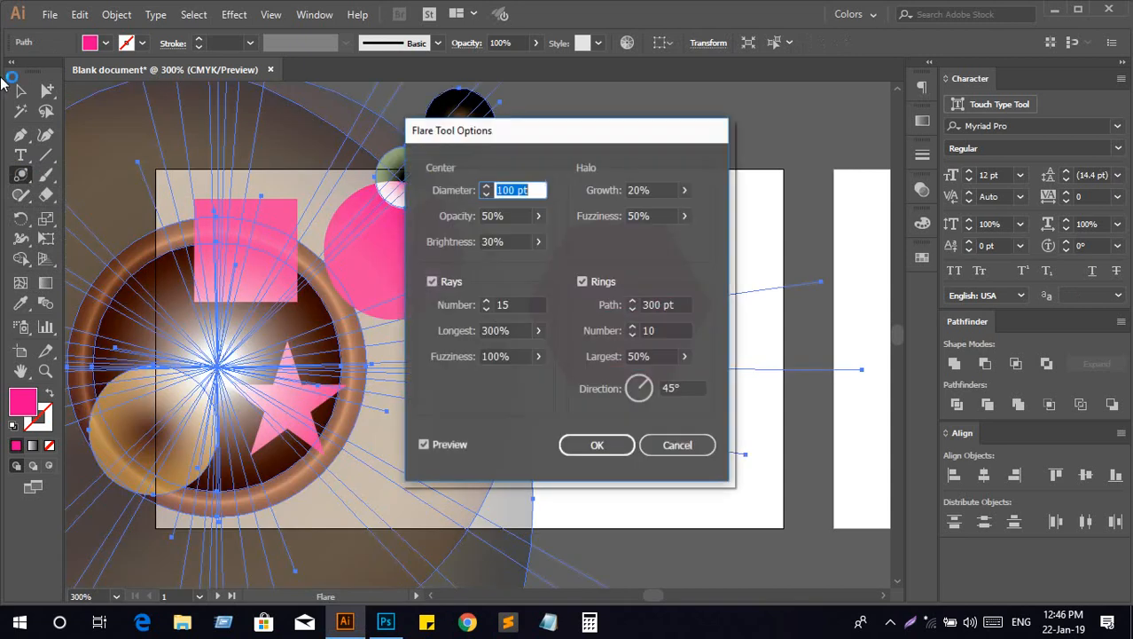
click(681, 451)
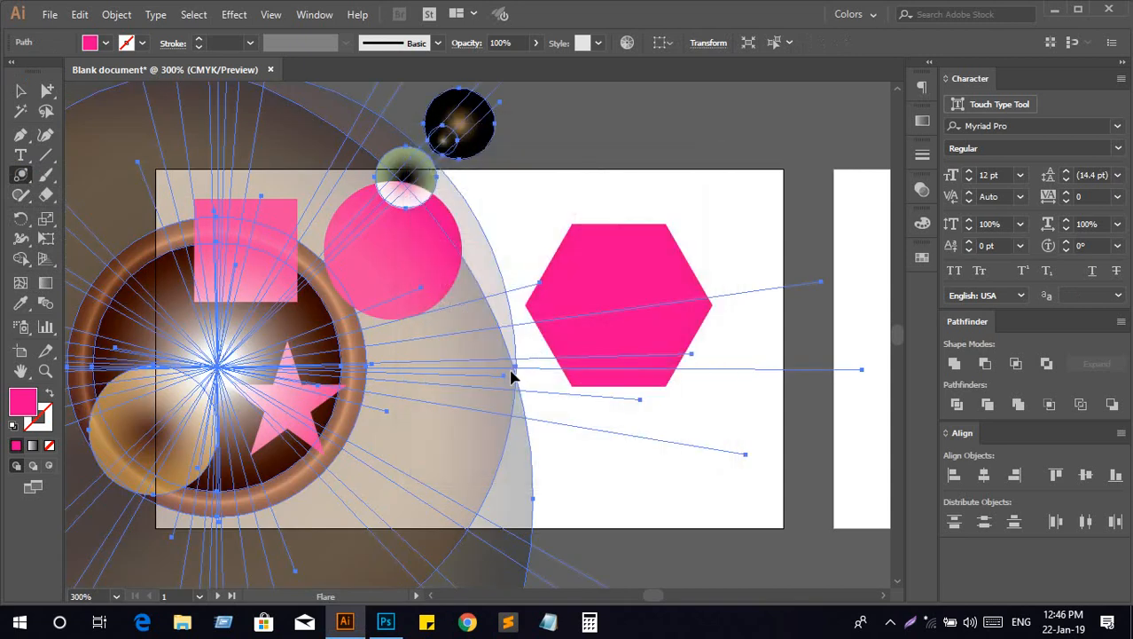
Draw a pink five-pointed star with the Star tool below the square and circle, and deselect it
drag(20, 176, 89, 253)
drag(298, 391, 347, 430)
click(20, 90)
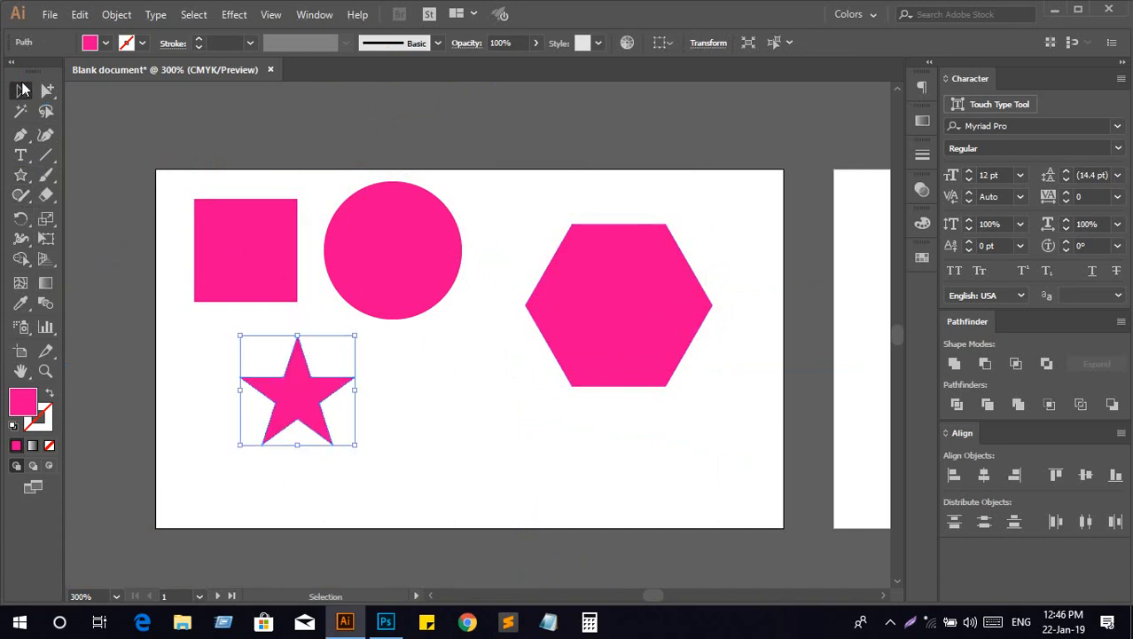
click(463, 451)
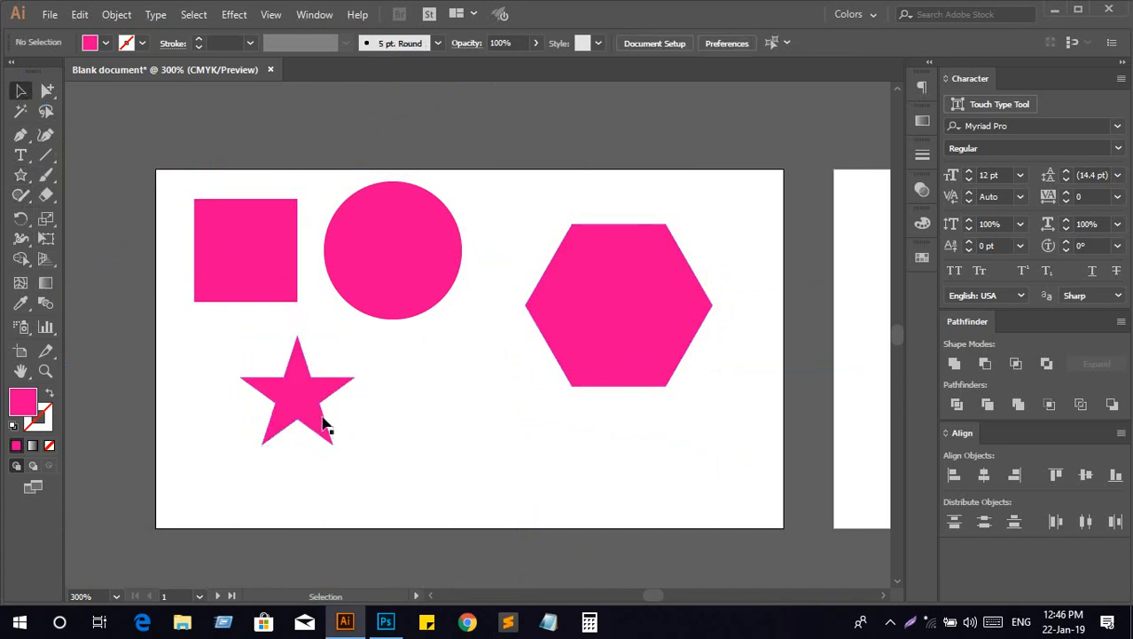
Duplicate the star to its lower right and the hexagon below itself, and shrink both copies proportionally about their centers
alt+drag(315, 417, 439, 469)
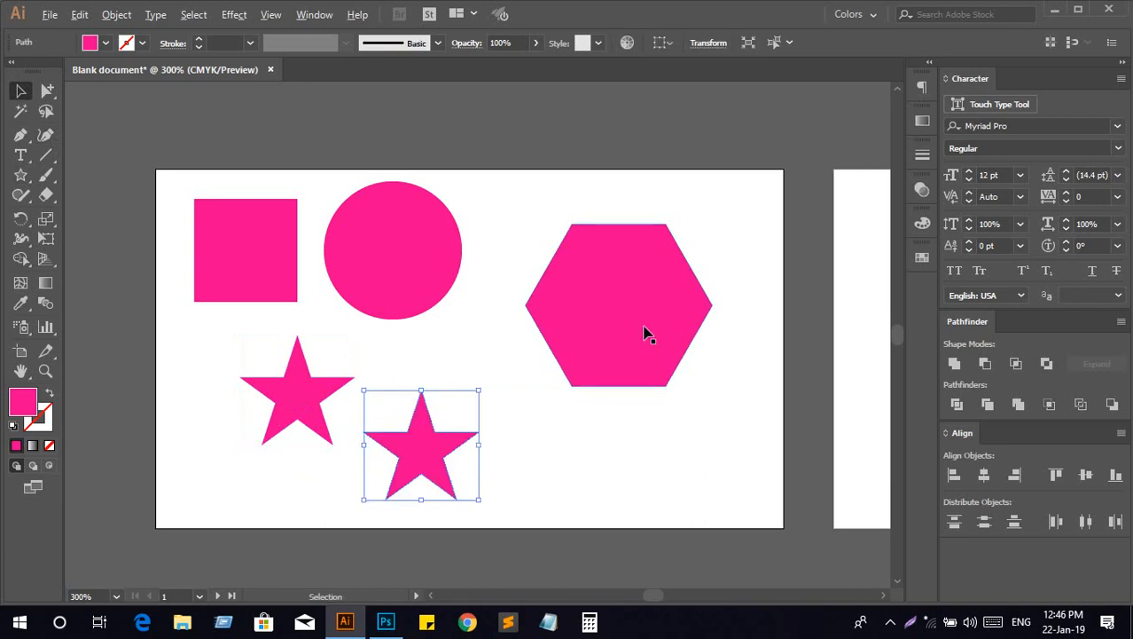
alt+drag(643, 333, 627, 511)
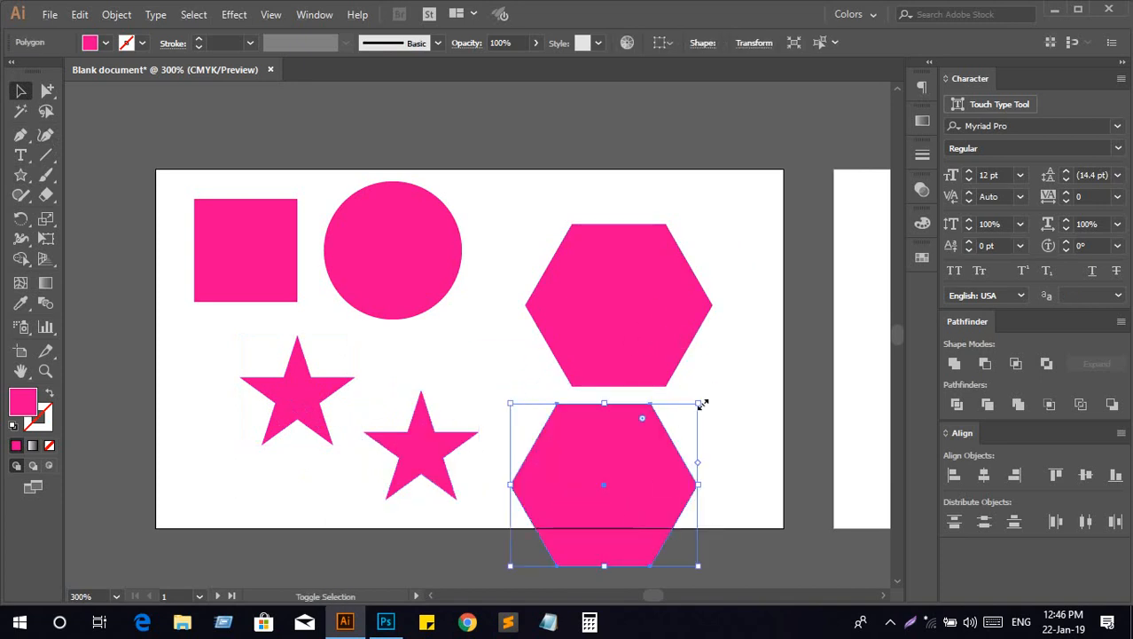
alt+drag(697, 404, 646, 471)
click(463, 460)
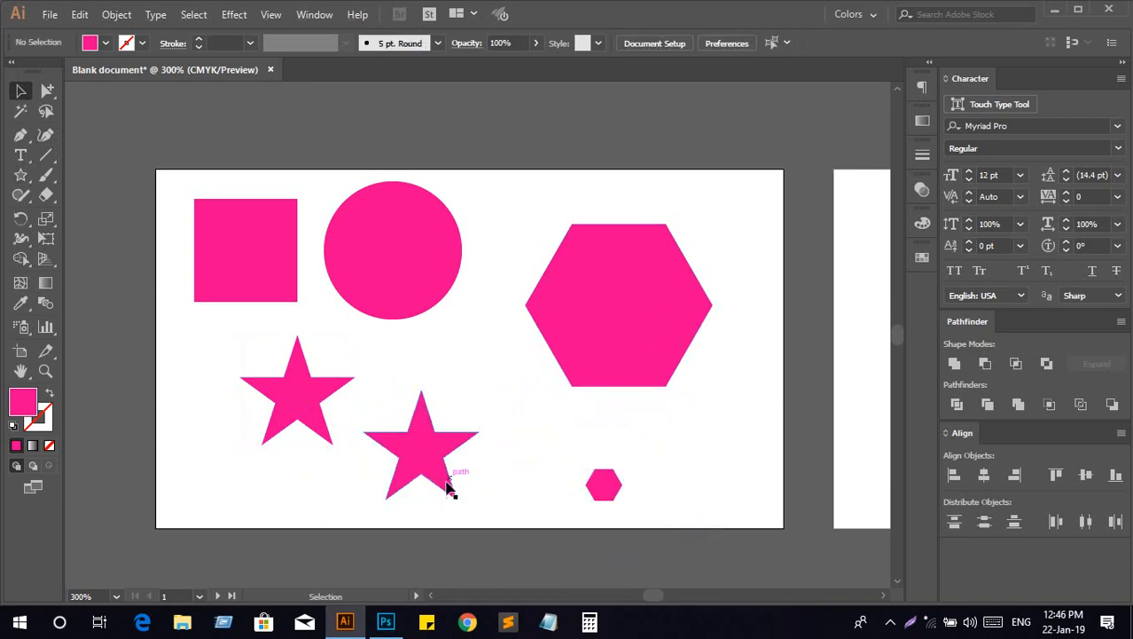
click(450, 488)
alt+drag(477, 502, 452, 472)
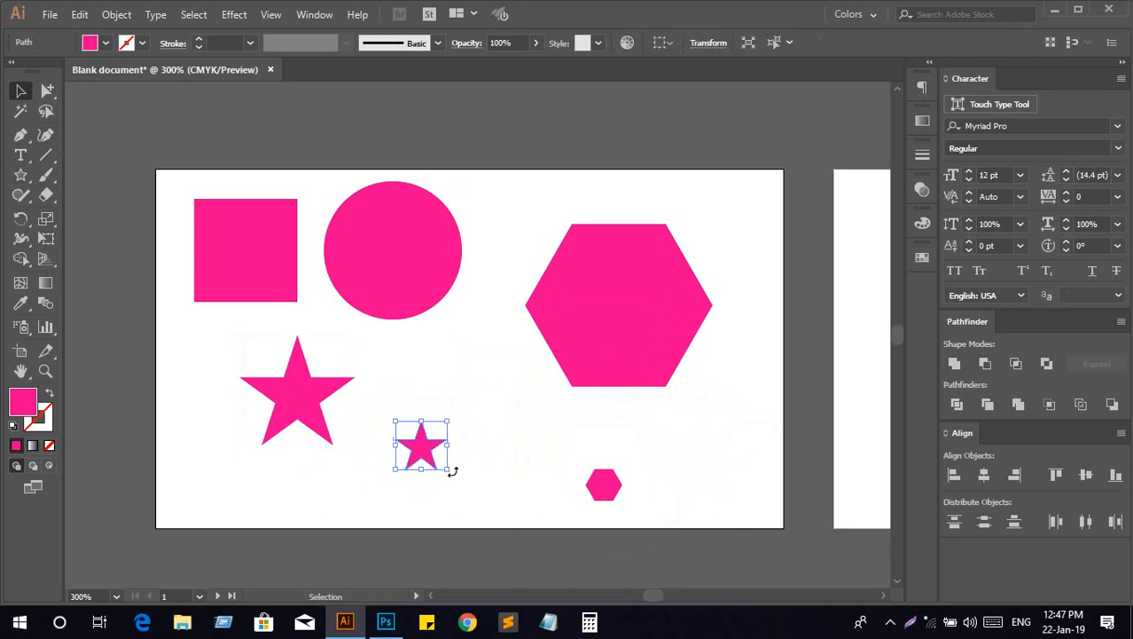
Shrink the large hexagon, duplicate it to its lower left, scale the copy down to a medium hexagon, and deselect it
click(646, 333)
drag(713, 388, 678, 357)
drag(628, 314, 505, 382)
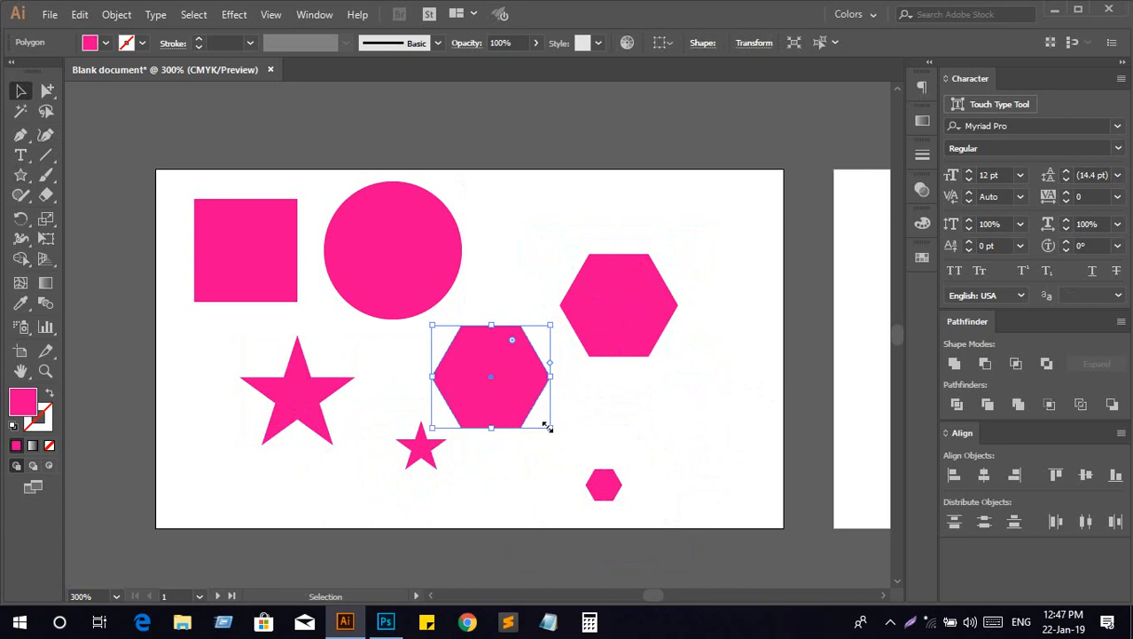
drag(543, 425, 527, 408)
click(465, 286)
Duplicate the circle to its right, shrink the copy to about half size, and deselect it
drag(405, 273, 542, 261)
drag(603, 310, 492, 308)
click(513, 309)
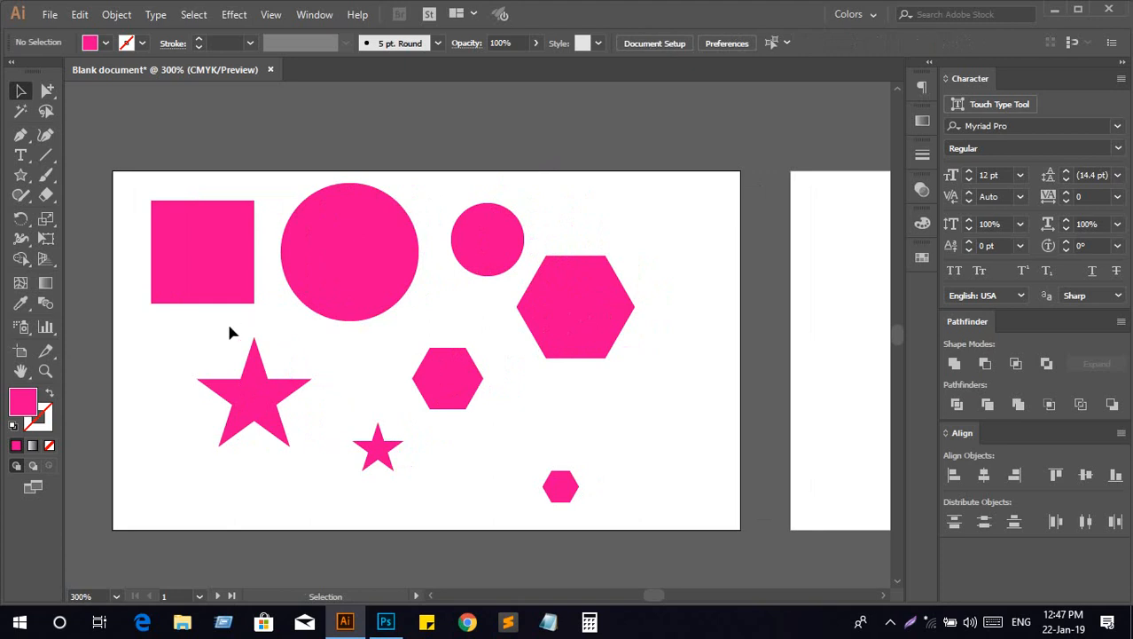
Set the fill to the black swatch and apply it to the square with the Eyedropper tool
click(927, 261)
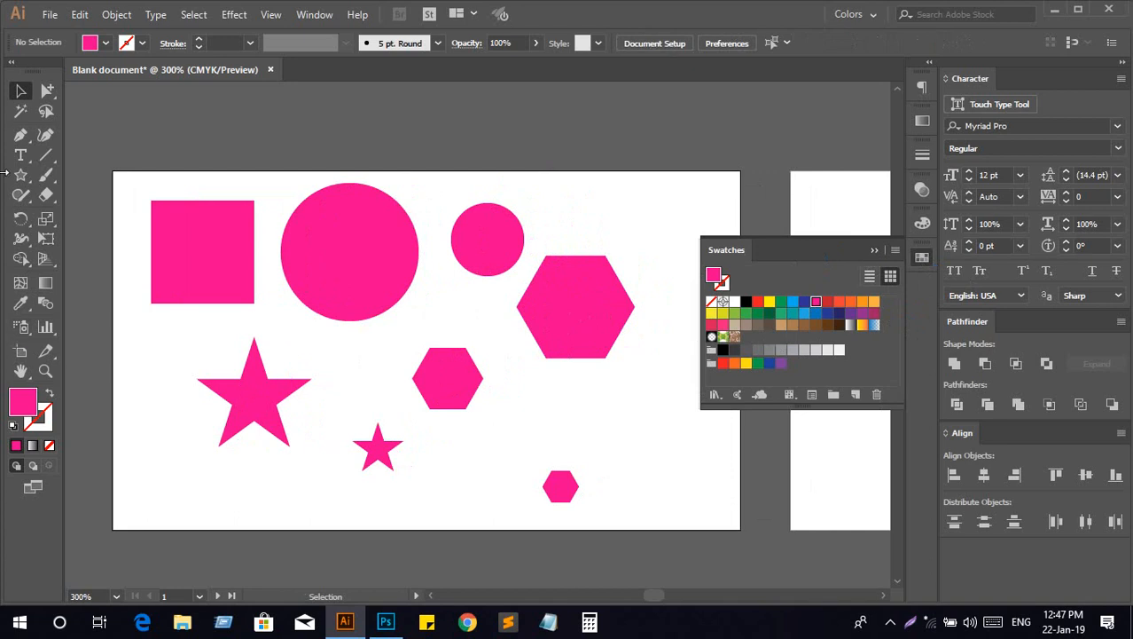
click(22, 303)
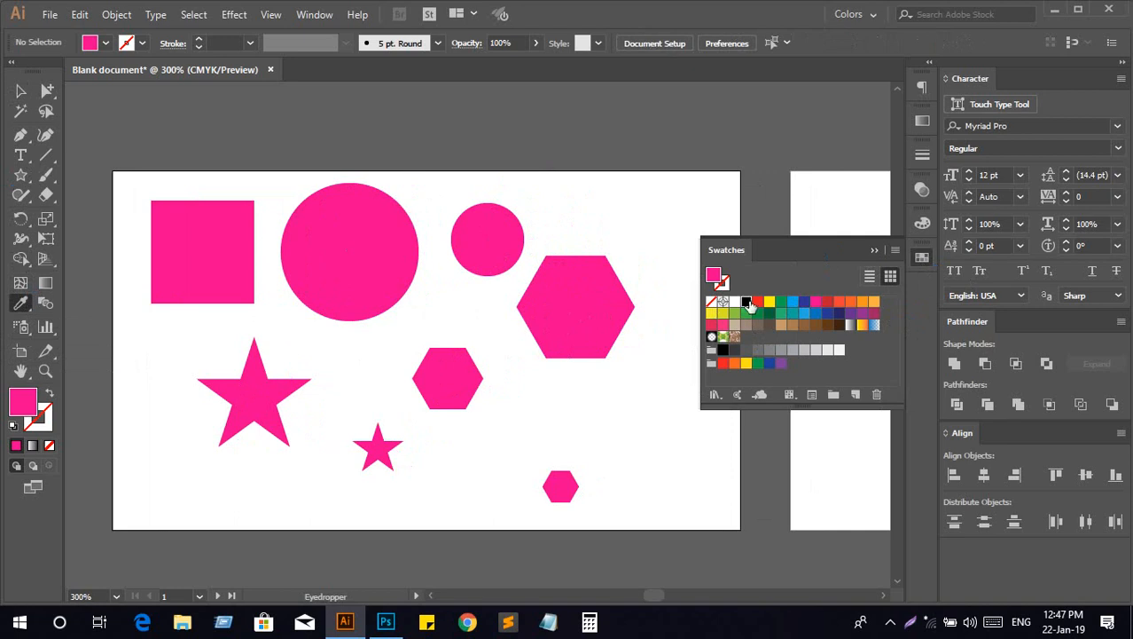
click(746, 302)
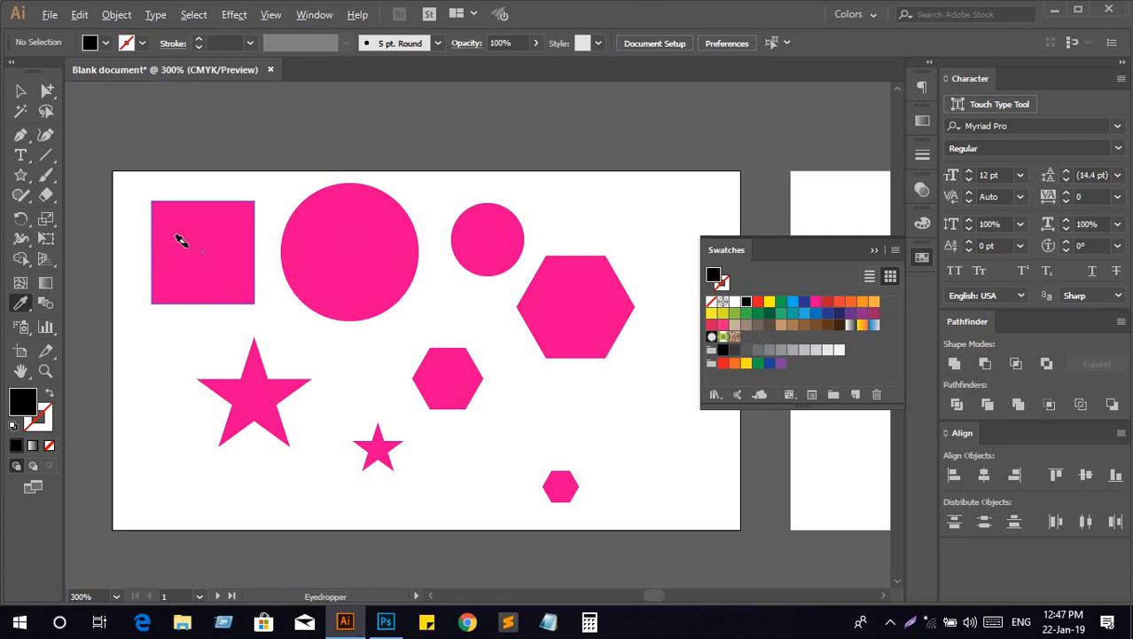
alt+click(178, 238)
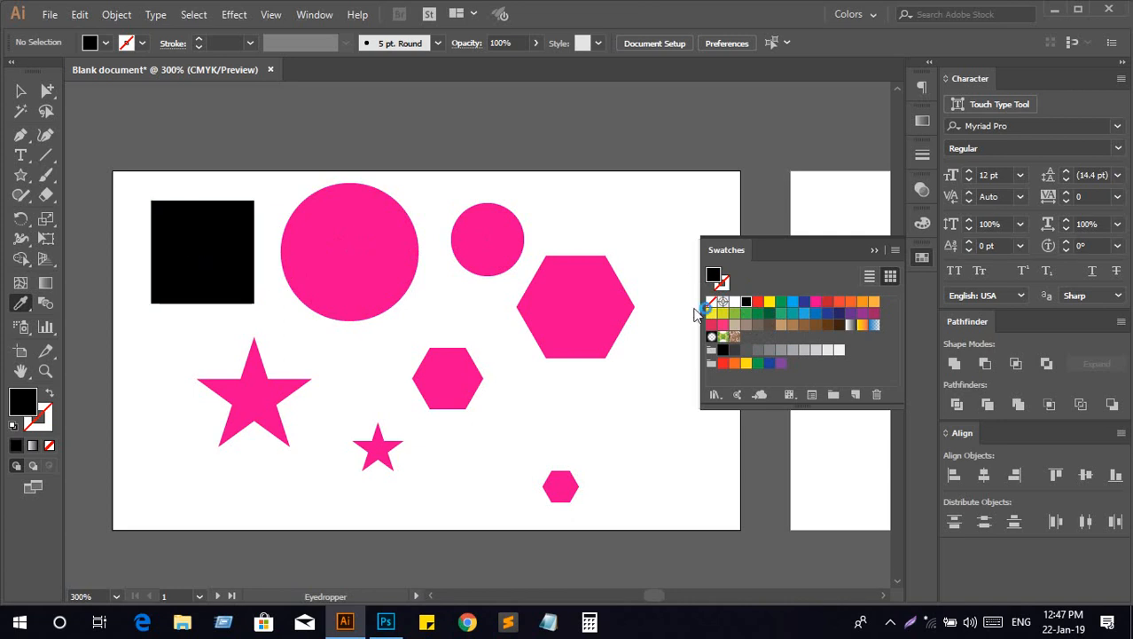
Apply swatch fills with the Eyedropper tool: red to the large circle, green to the small circle, and yellow to the largest hexagon
click(758, 303)
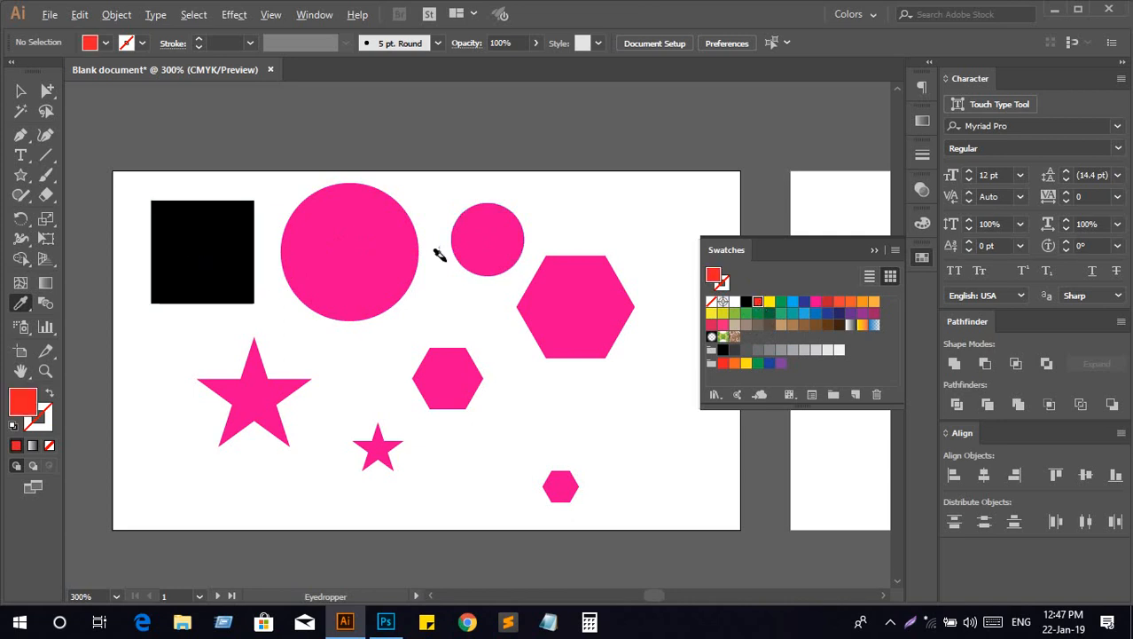
click(781, 302)
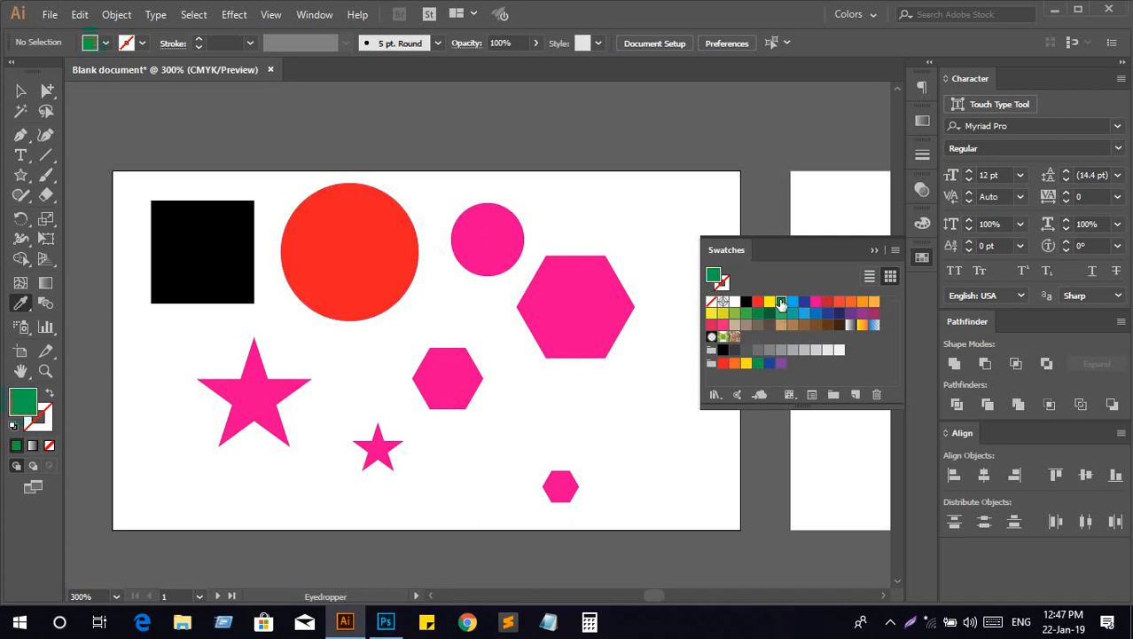
alt+click(489, 233)
click(768, 303)
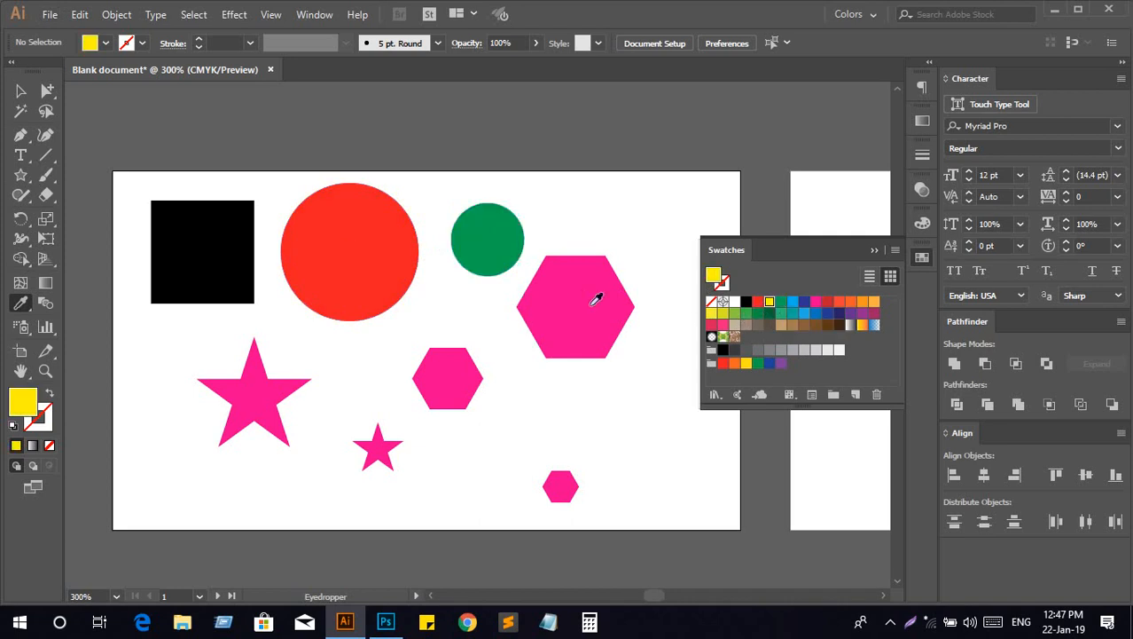
alt+click(523, 303)
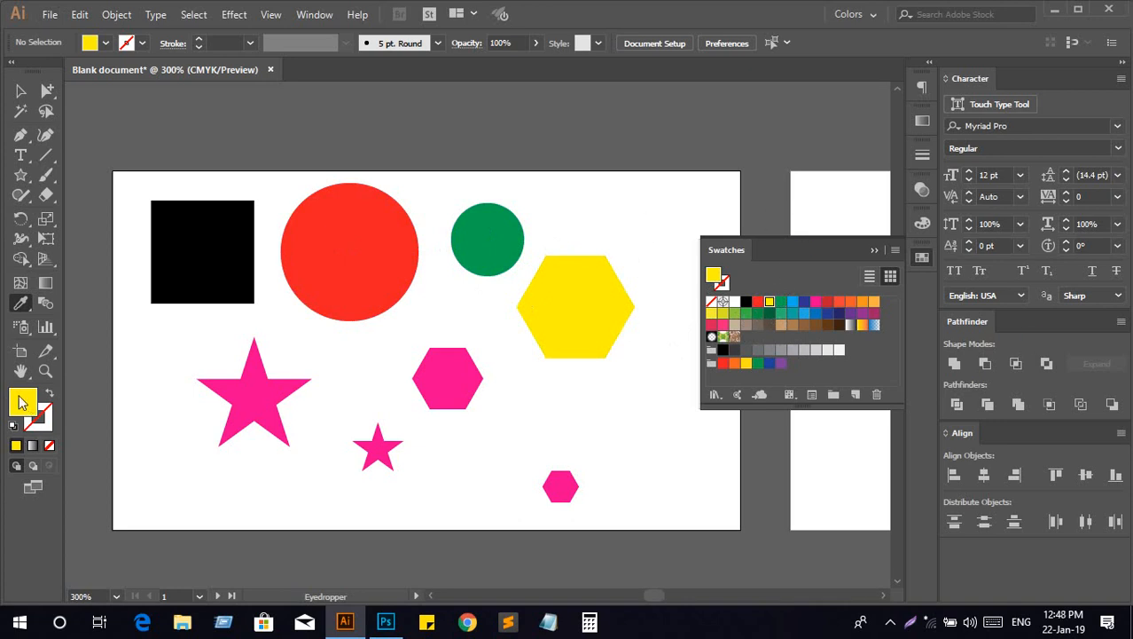
click(105, 43)
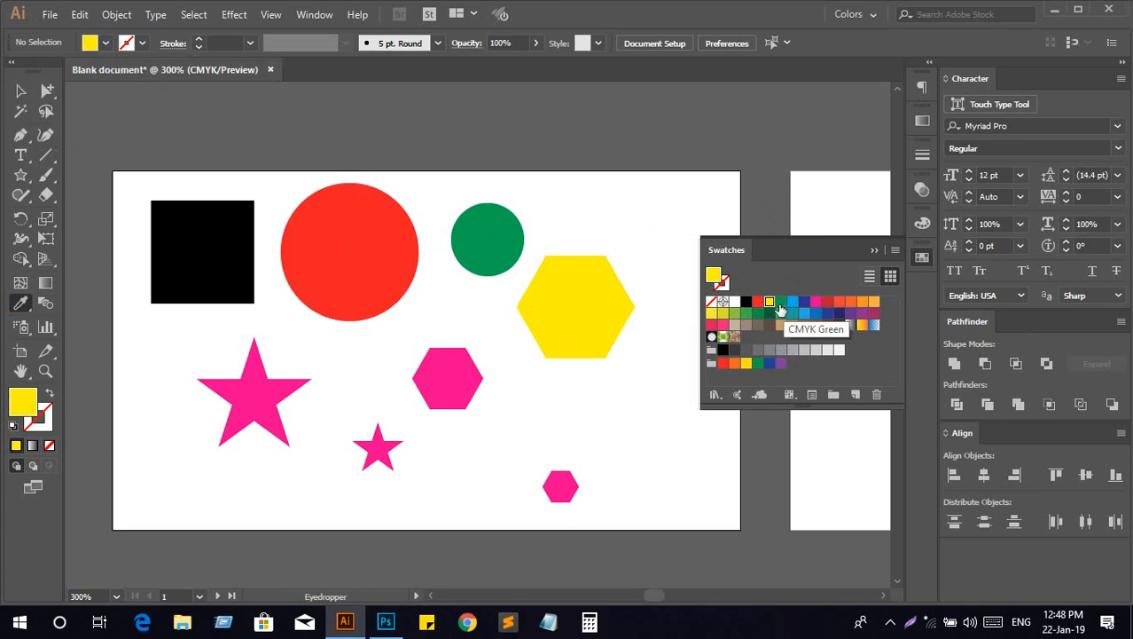
click(922, 121)
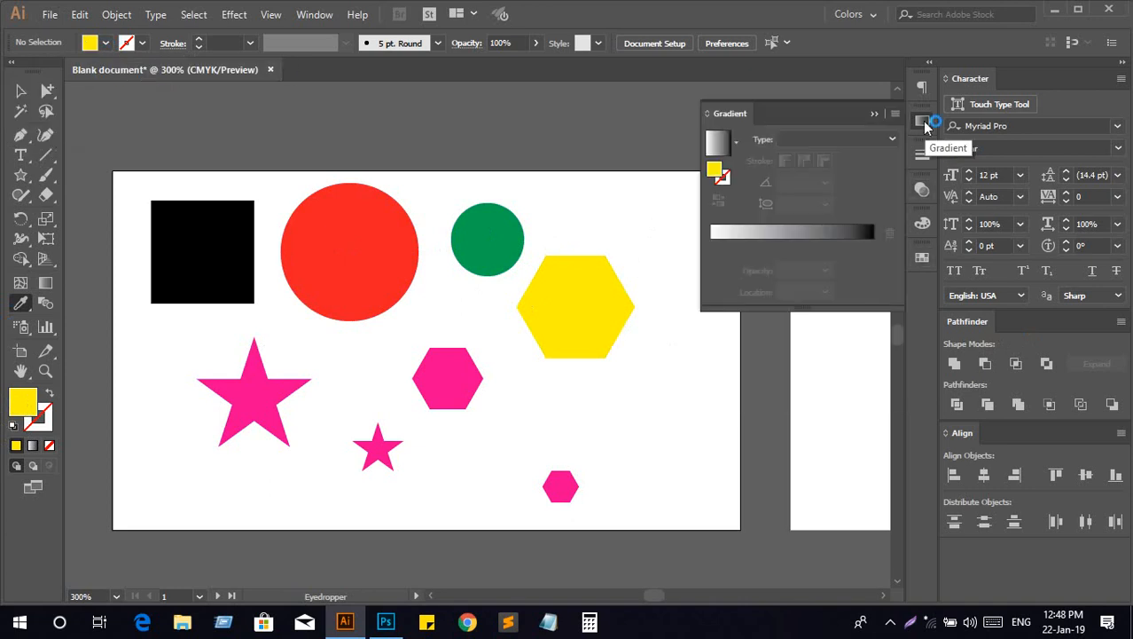
click(923, 122)
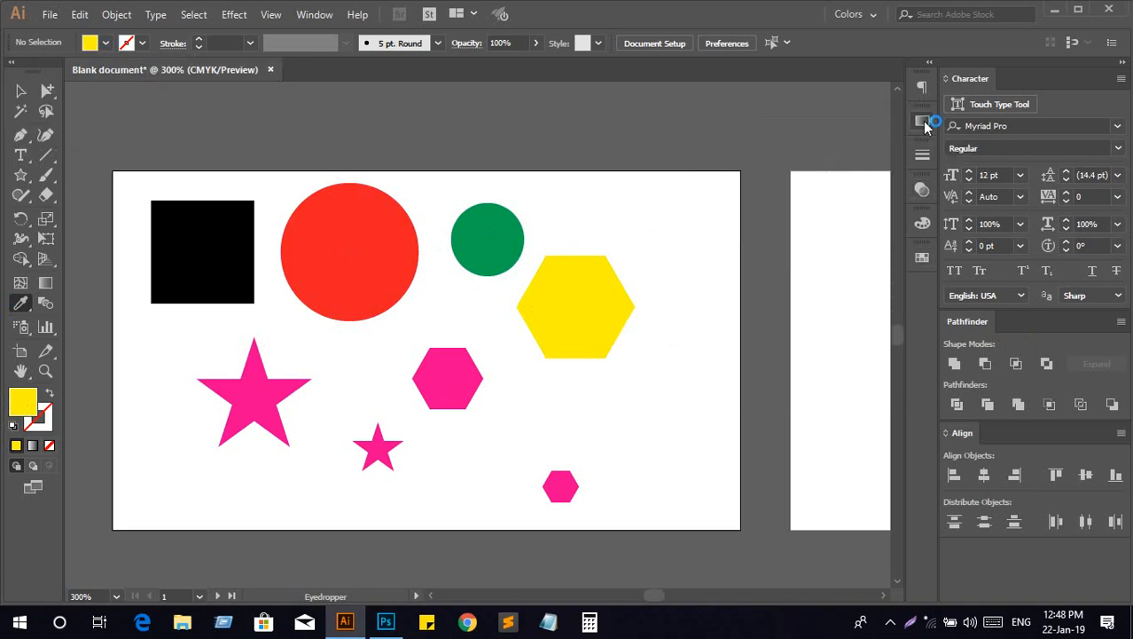
click(921, 224)
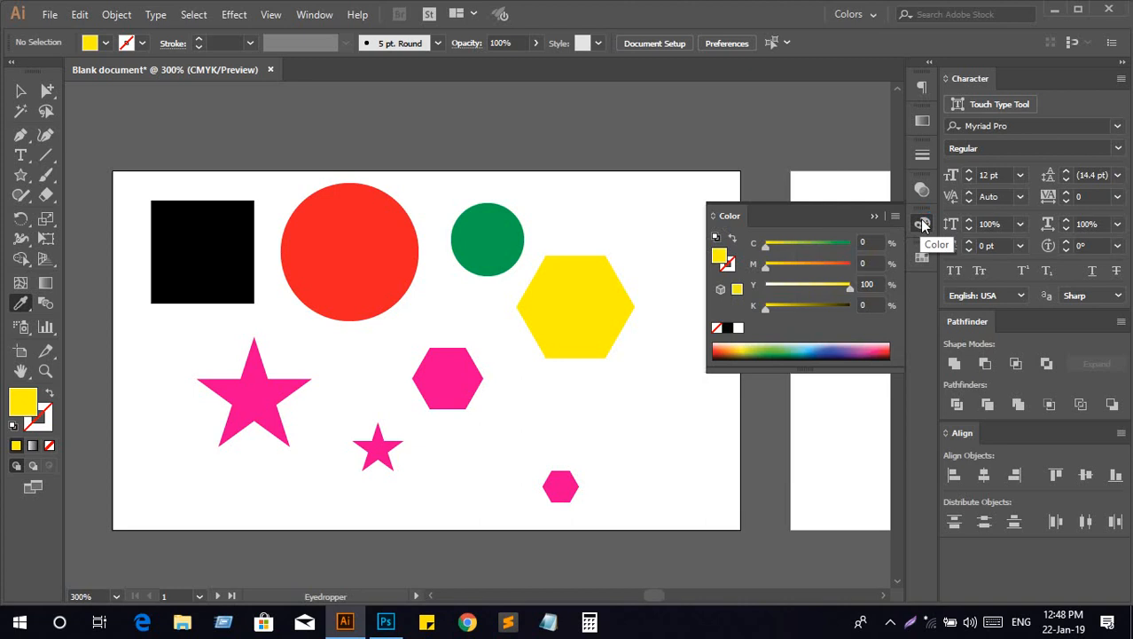
click(923, 225)
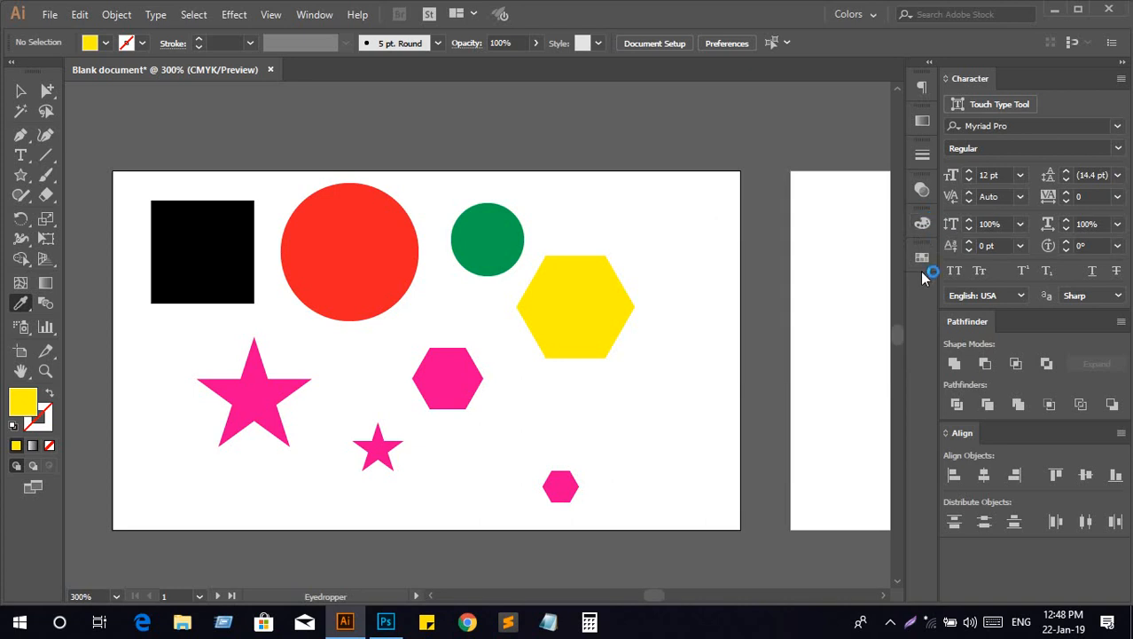
Change the large star's fill to teal using the Color Picker
click(16, 91)
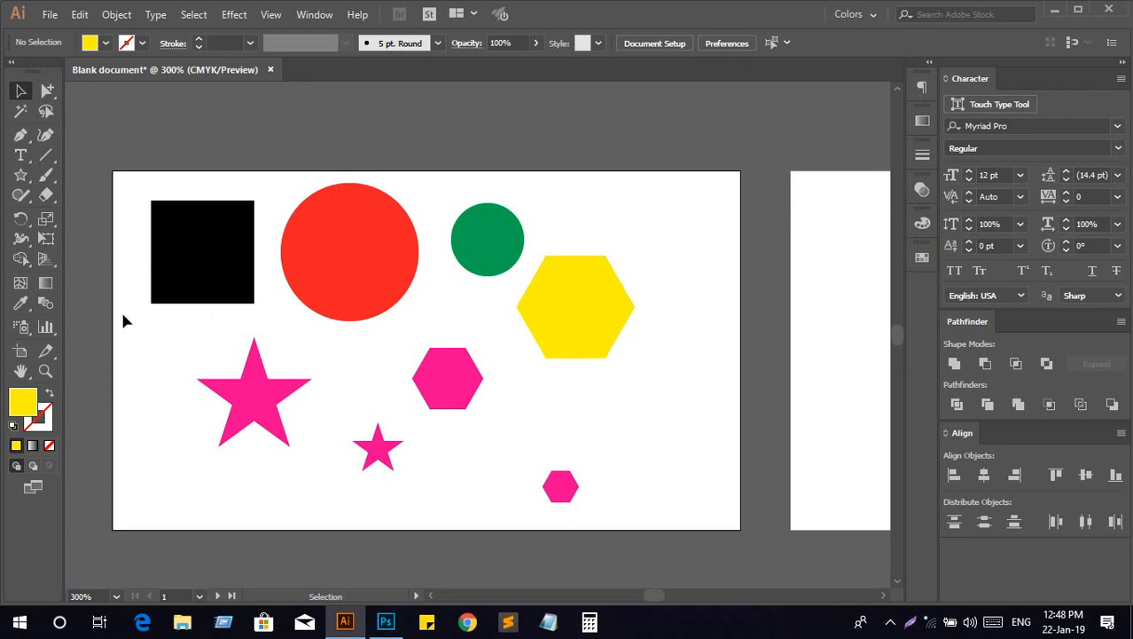
click(282, 379)
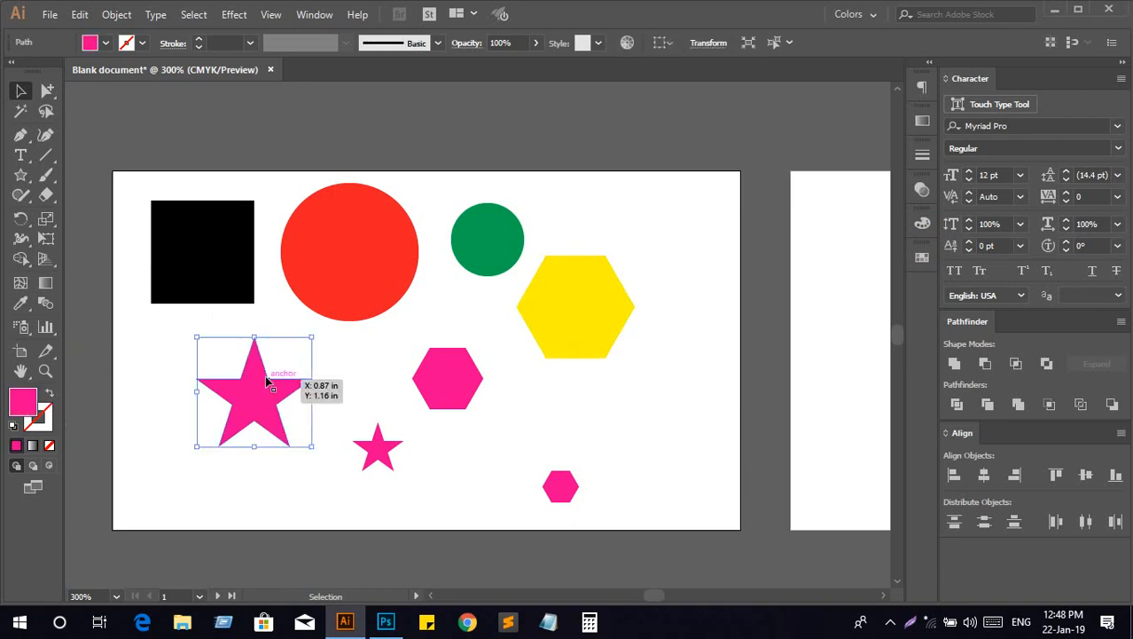
double_click(21, 408)
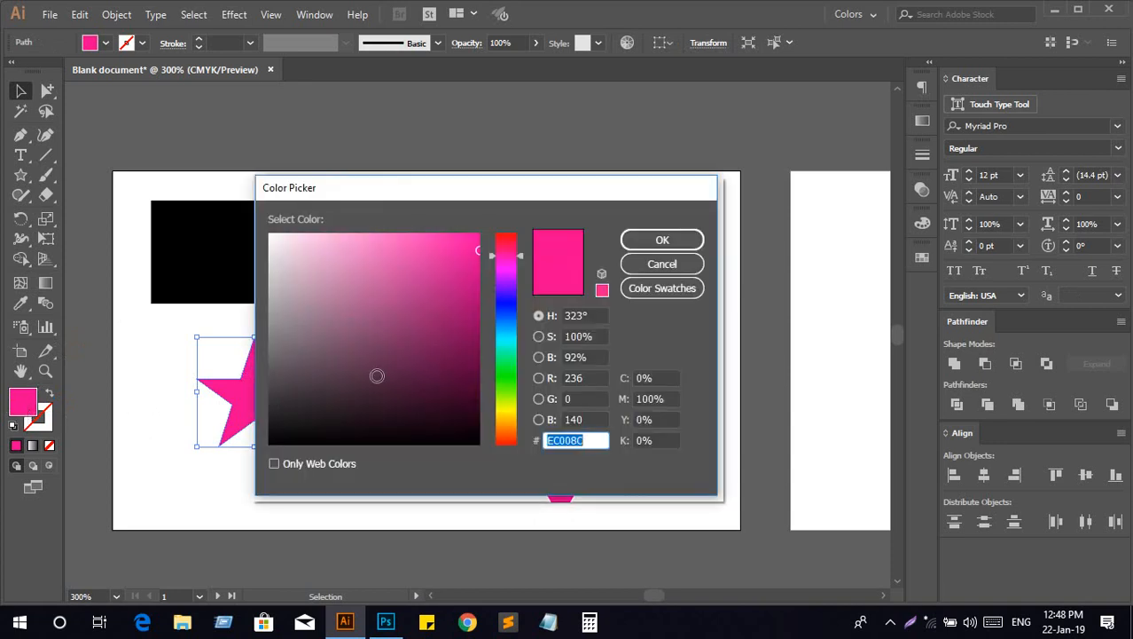
click(509, 310)
click(446, 268)
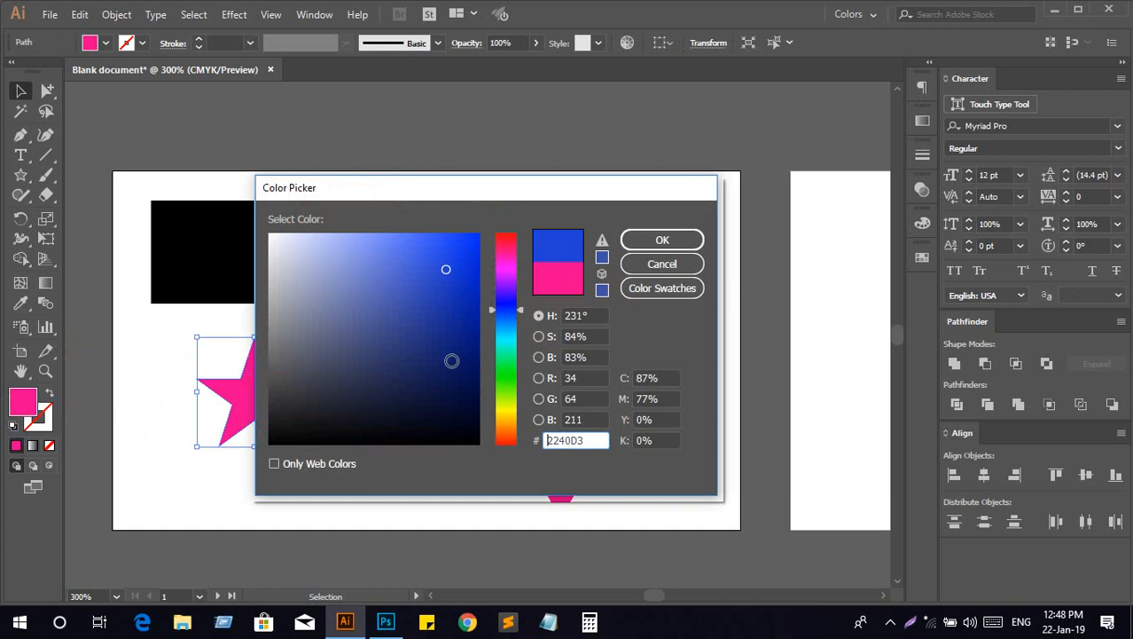
click(506, 347)
click(652, 240)
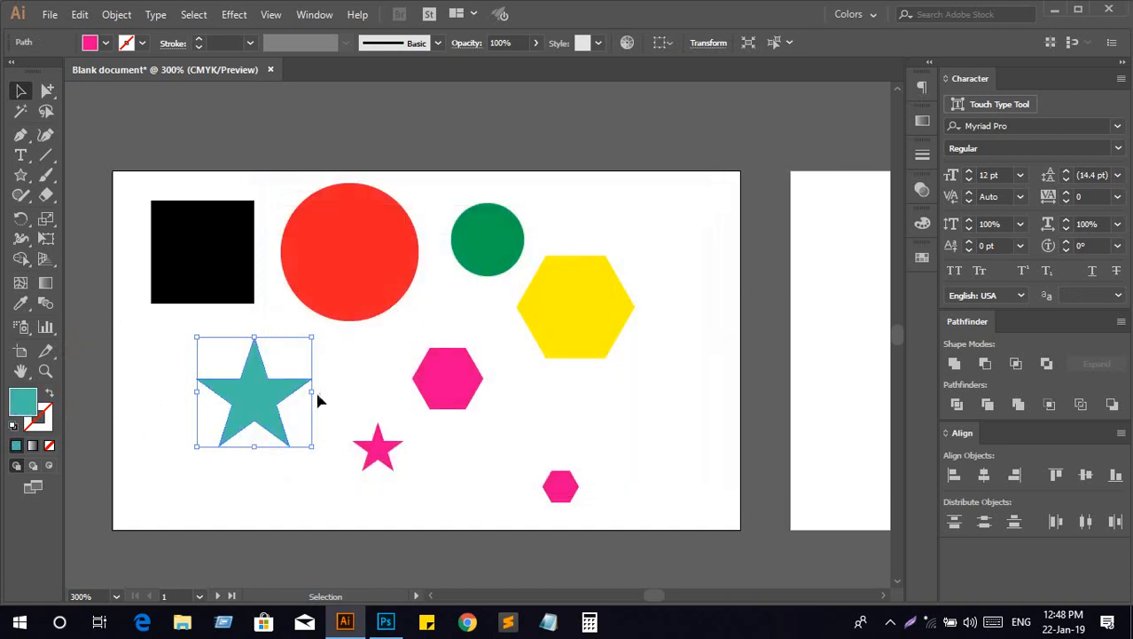
Fill the small star with a dark brown swatch and deselect it
click(379, 451)
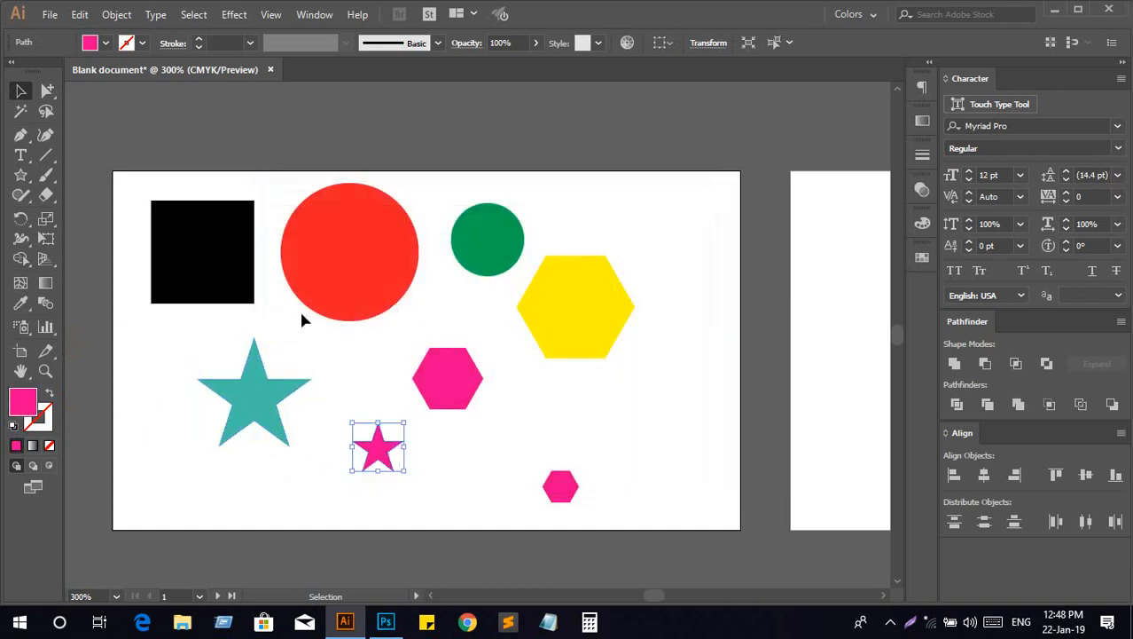
click(107, 42)
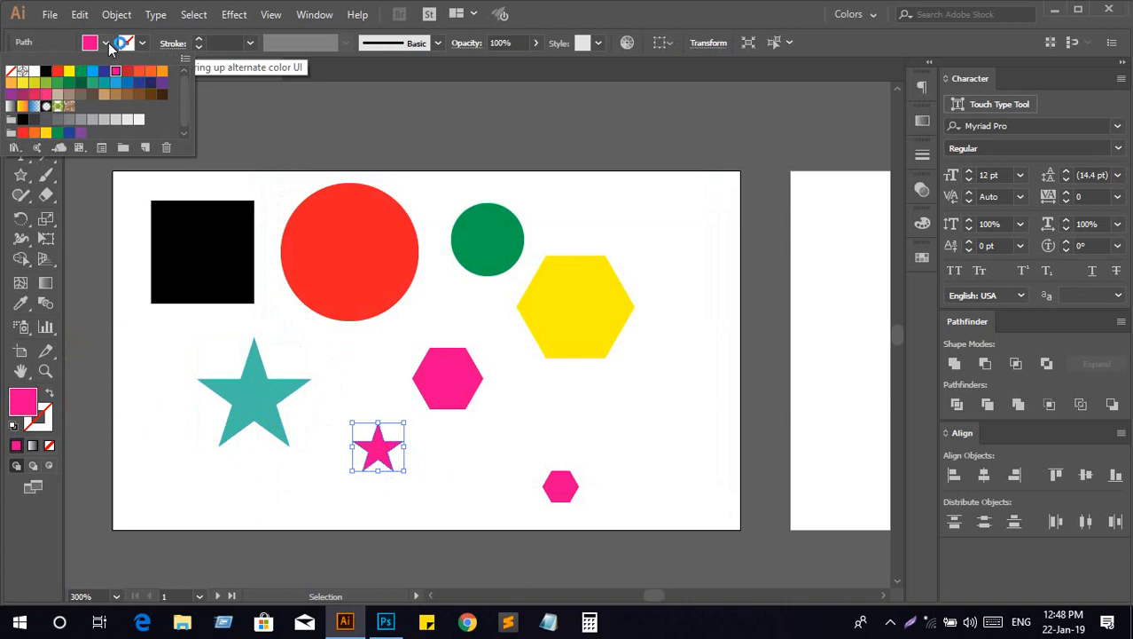
click(151, 94)
click(347, 146)
click(346, 147)
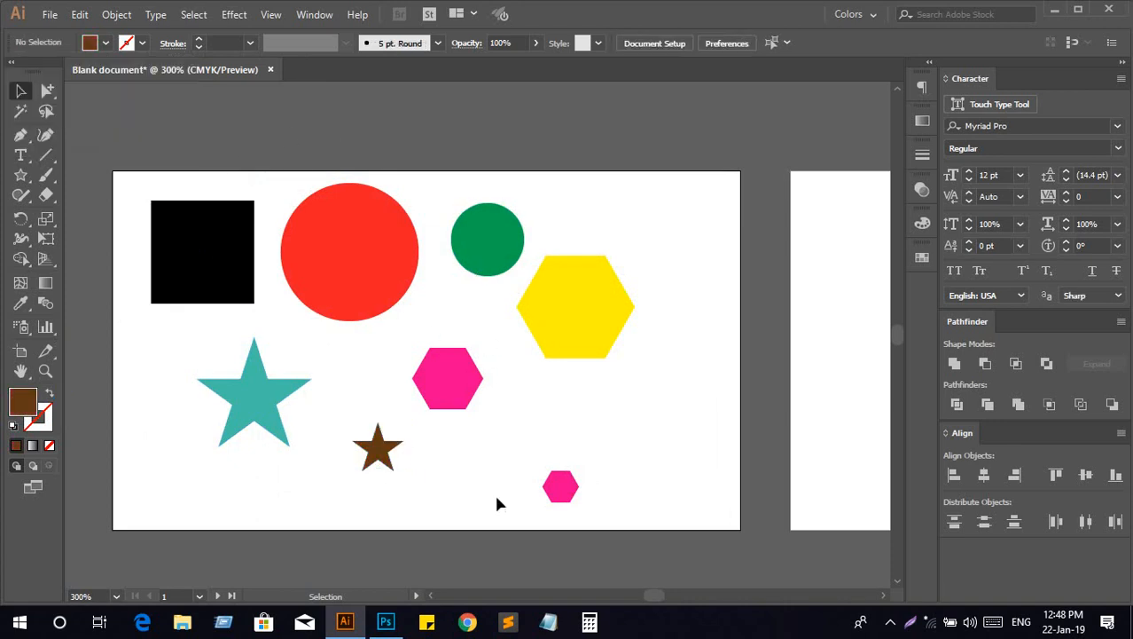
Fill the smallest hexagon with a dark grey-brown swatch and deselect it
click(561, 486)
click(104, 44)
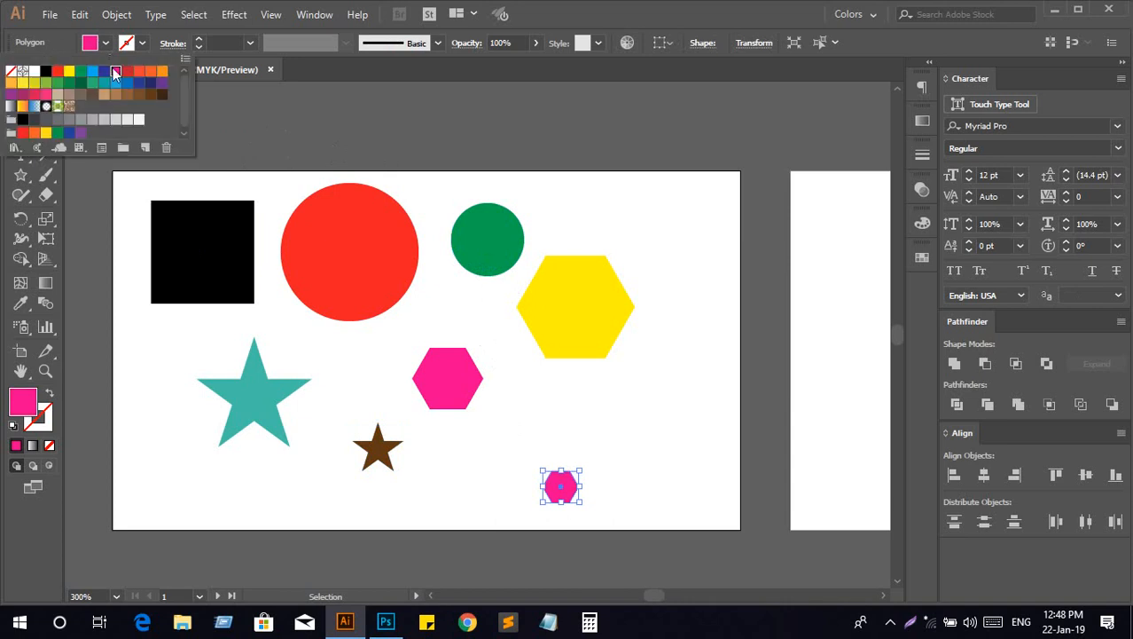
click(95, 100)
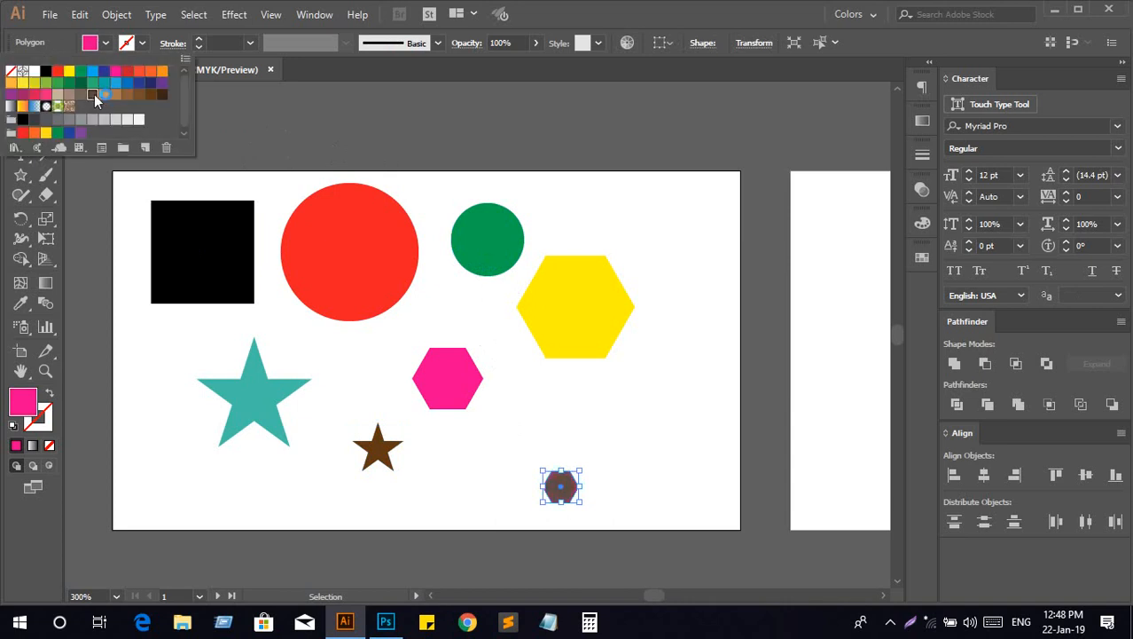
click(426, 166)
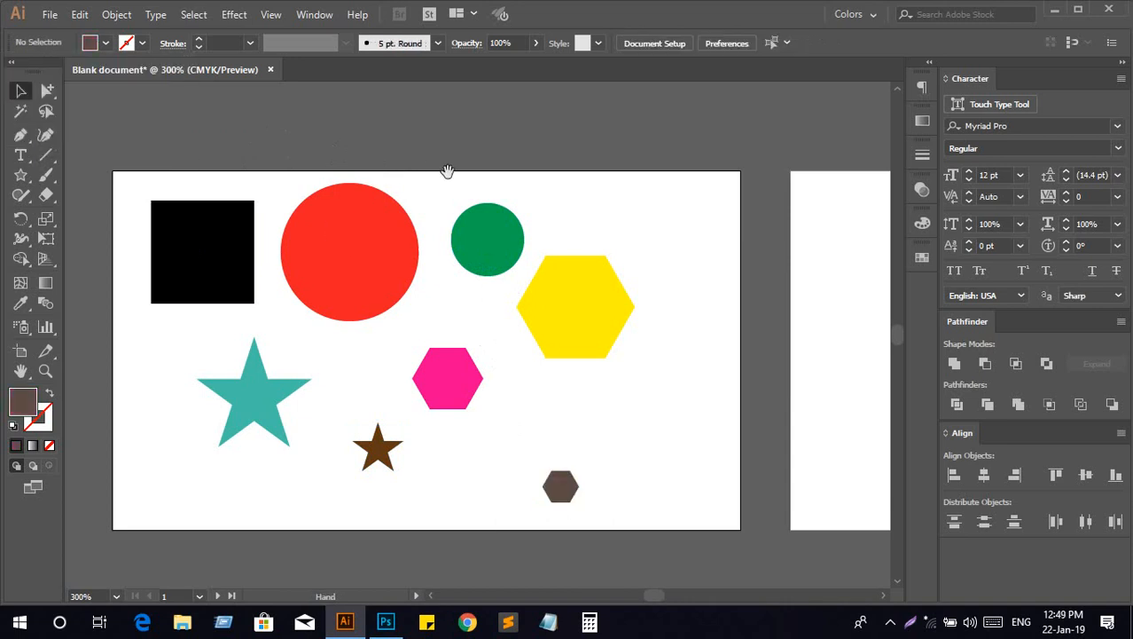
Display the document's symbols and open the Nature symbol library
click(316, 18)
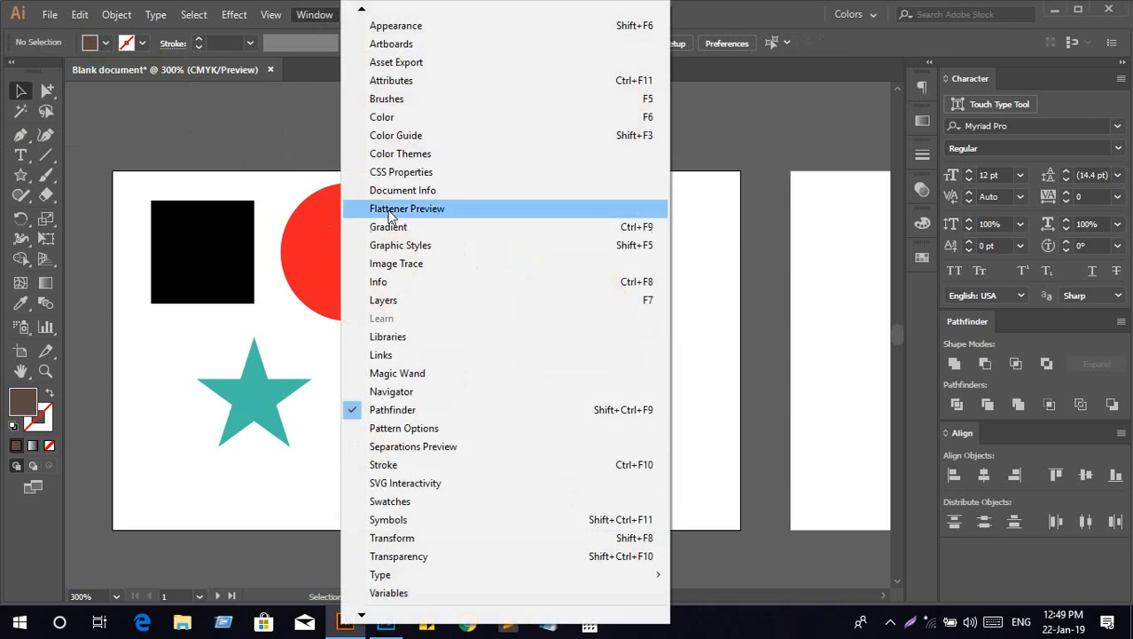
click(435, 519)
drag(552, 220, 113, 243)
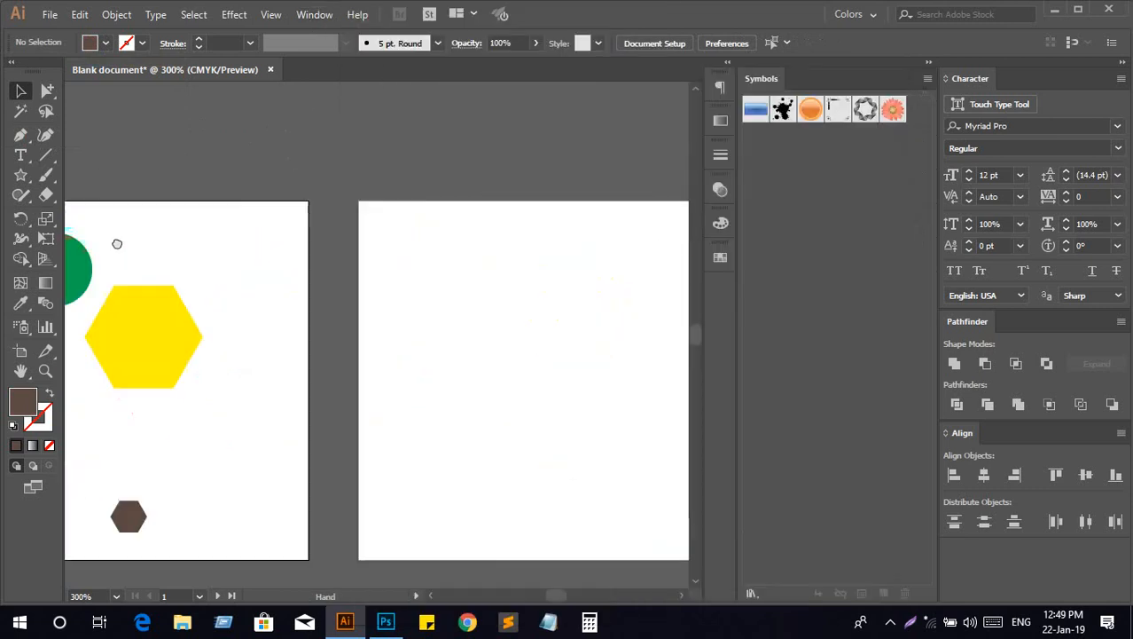
drag(403, 352, 135, 306)
drag(340, 332, 321, 321)
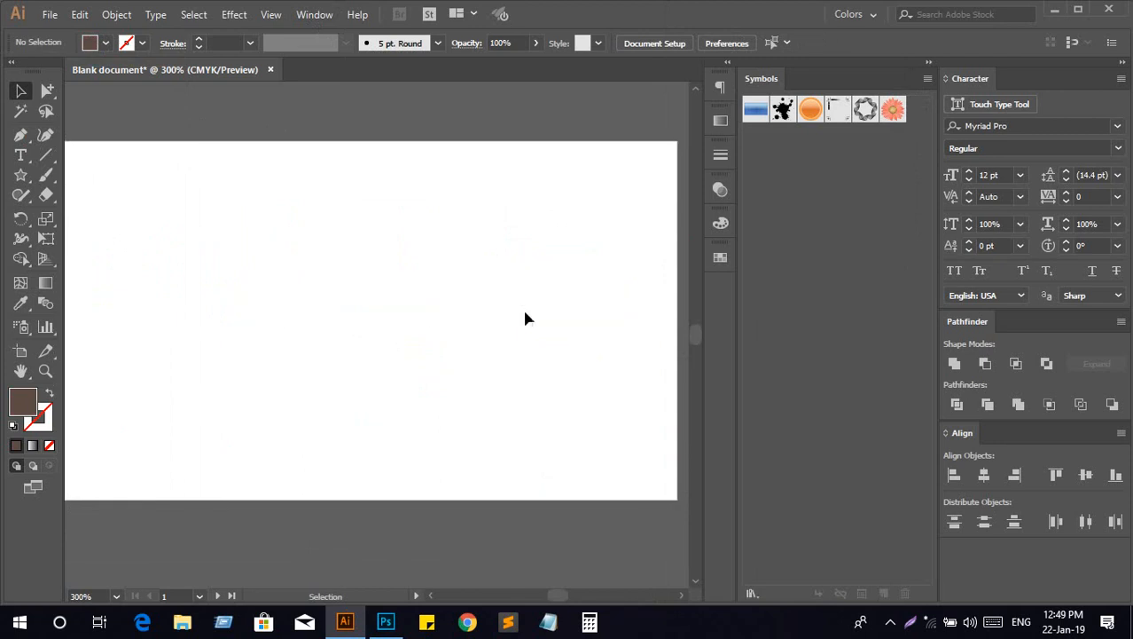
click(750, 592)
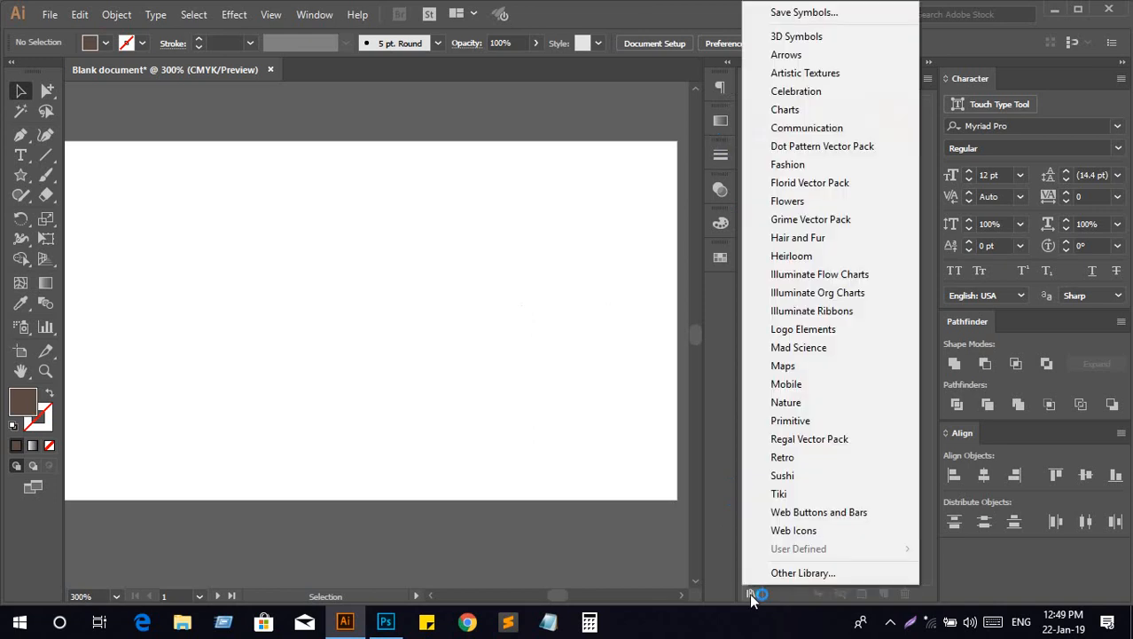
click(749, 592)
click(749, 592)
click(731, 595)
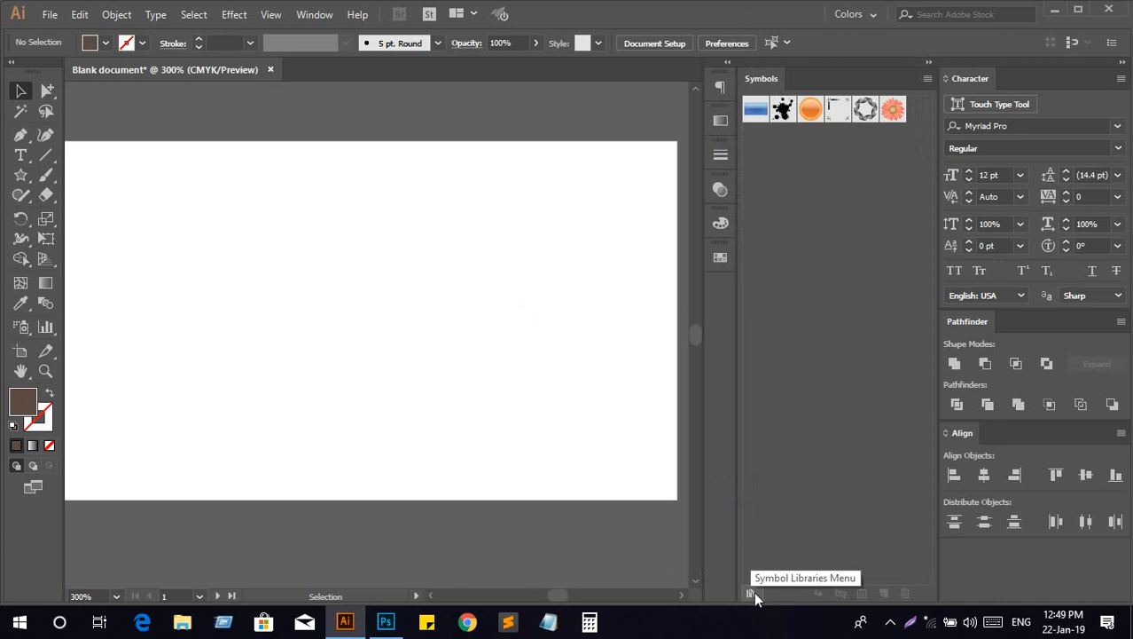
click(750, 592)
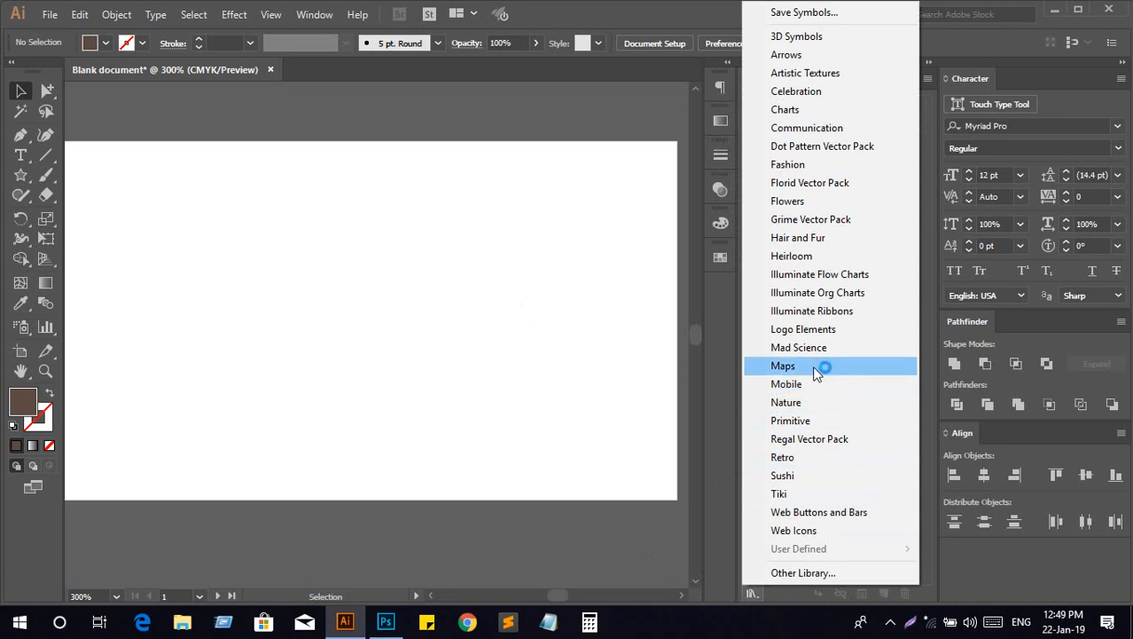
click(804, 406)
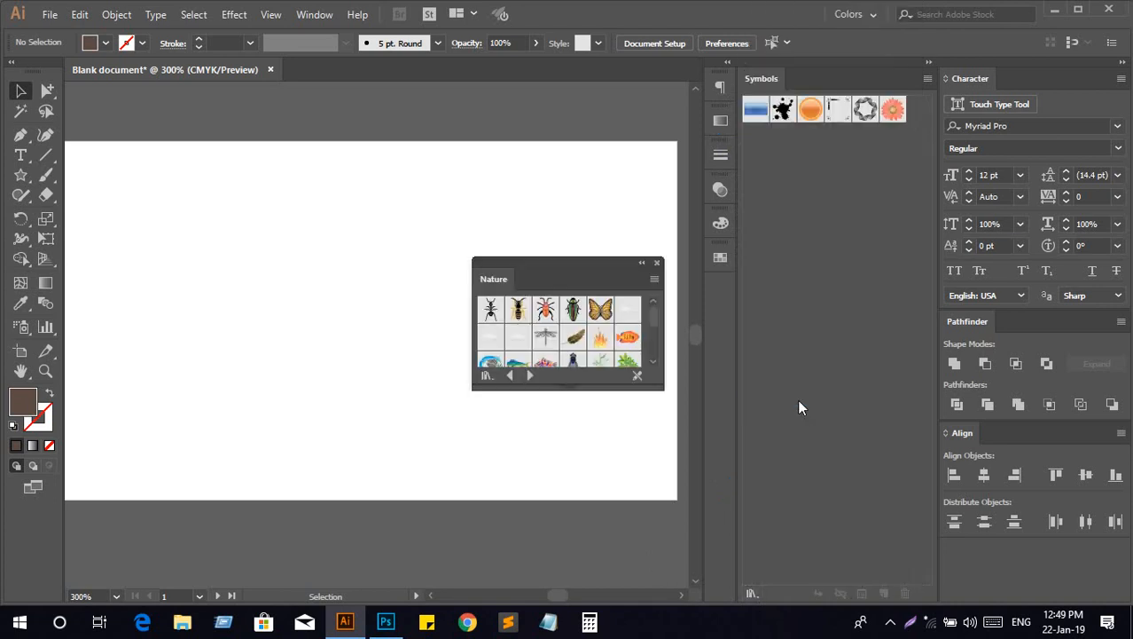
Close the document's Symbols panel, then enlarge the floating symbol library beside the second artboard and switch it to the Primitive set
drag(552, 383, 554, 521)
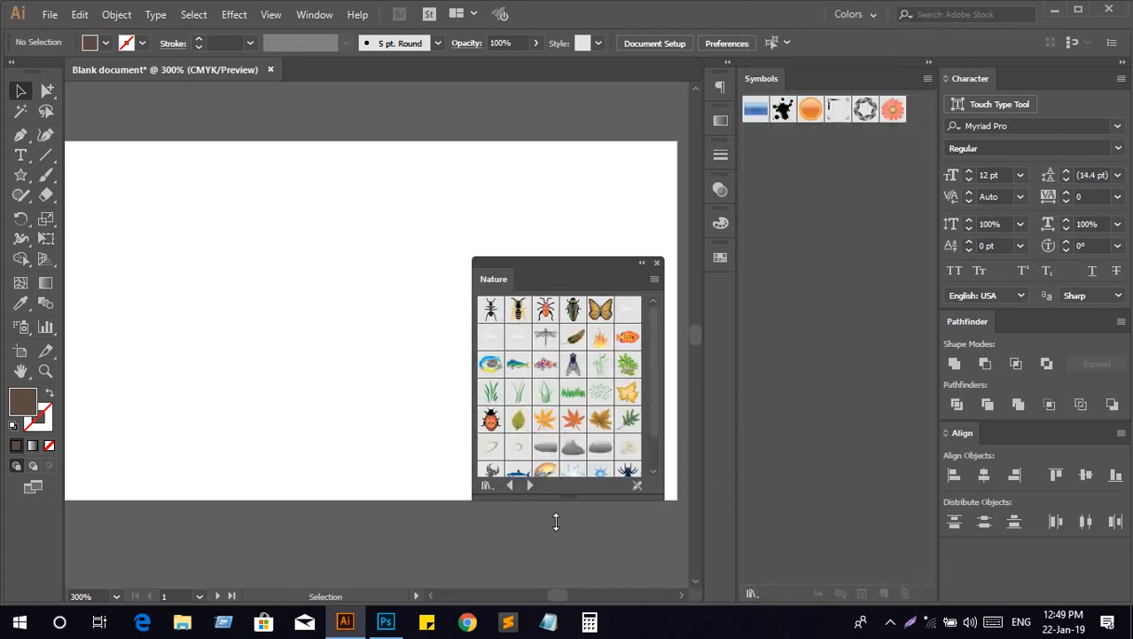
click(929, 63)
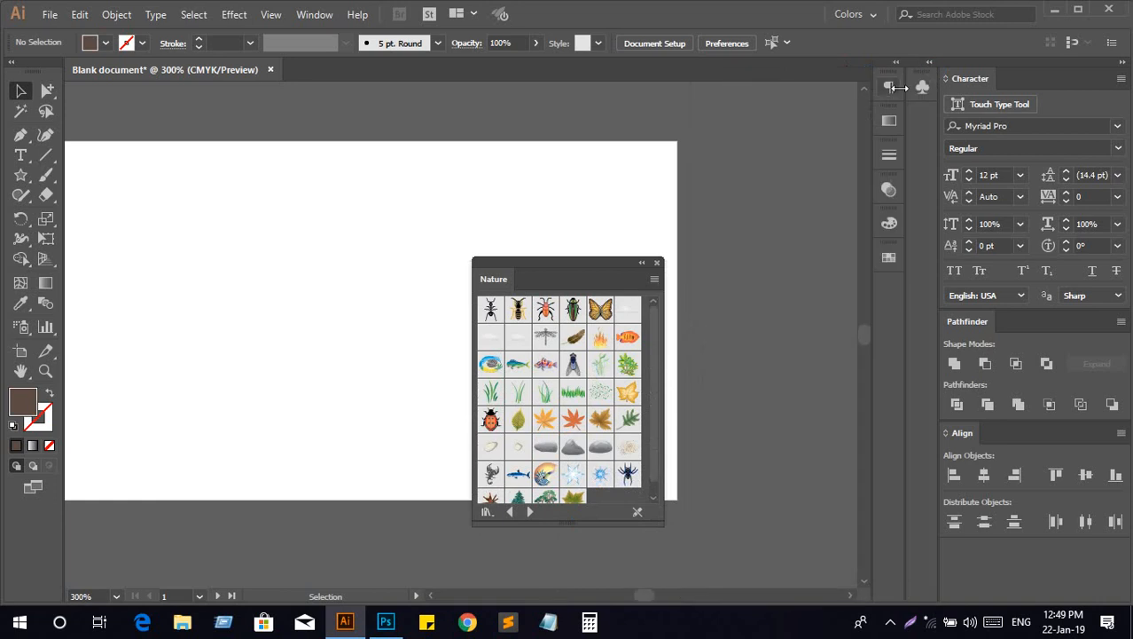
right_click(921, 89)
click(945, 102)
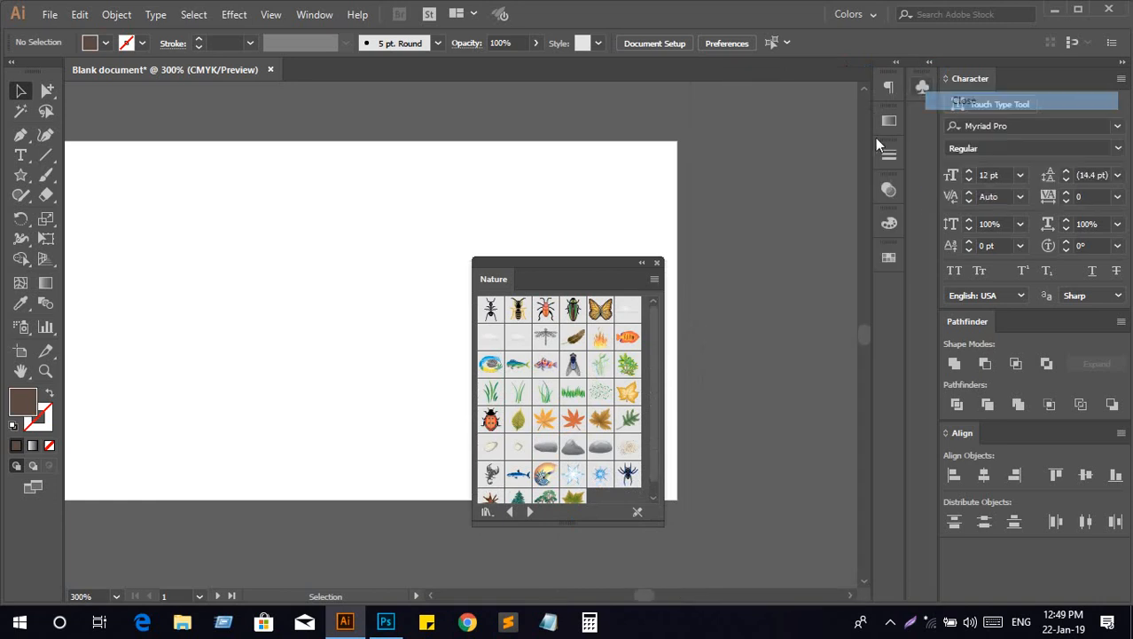
drag(581, 268, 785, 152)
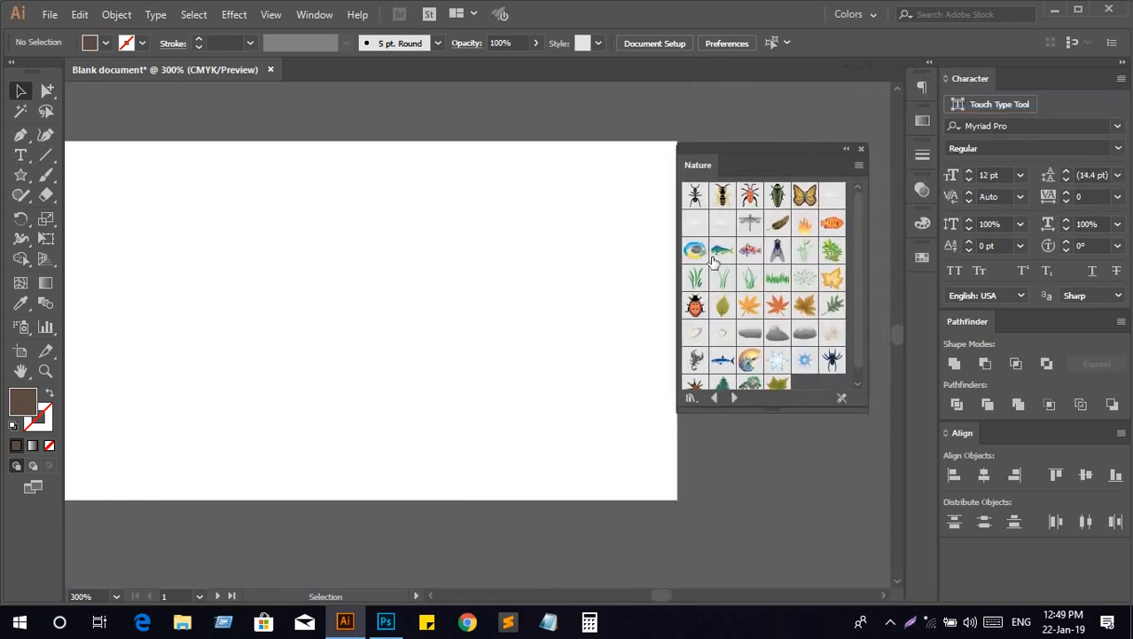
drag(763, 409, 767, 475)
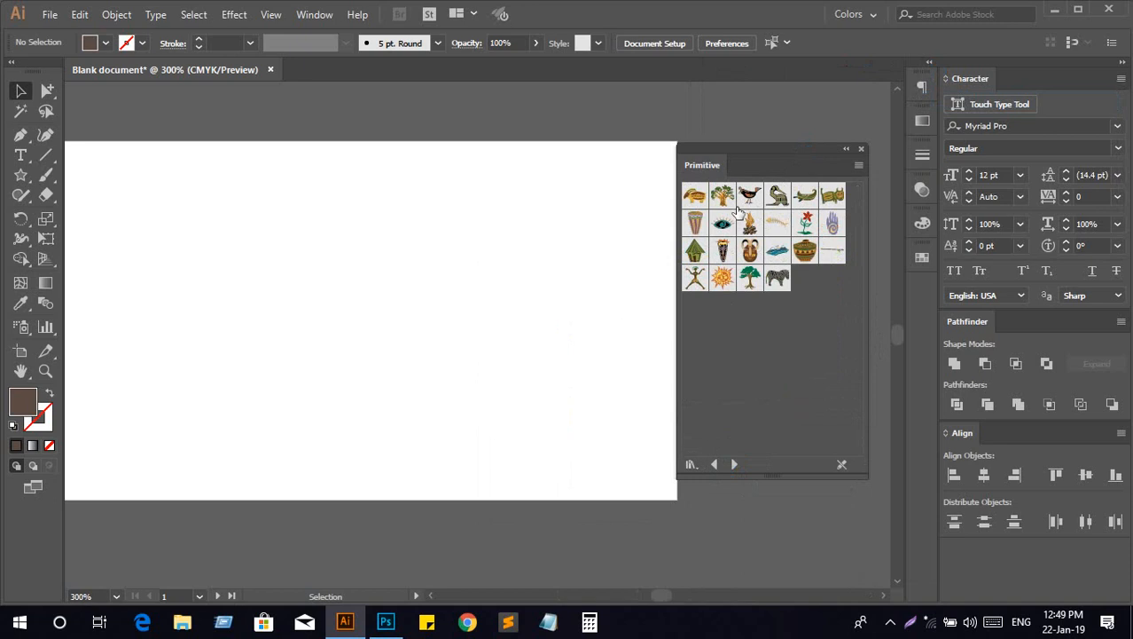
Place the Baobab Tree symbol on the second artboard, scale it down to roughly half size and move it to the upper-left corner
drag(722, 195, 356, 336)
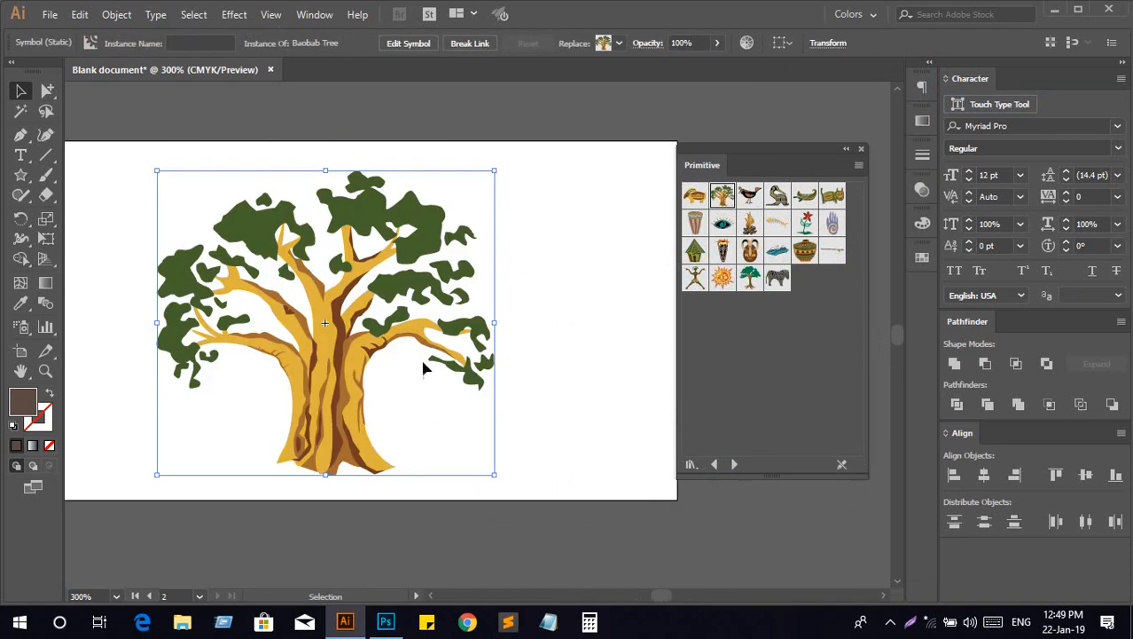
scroll(432, 357, down, 1)
drag(432, 356, 514, 362)
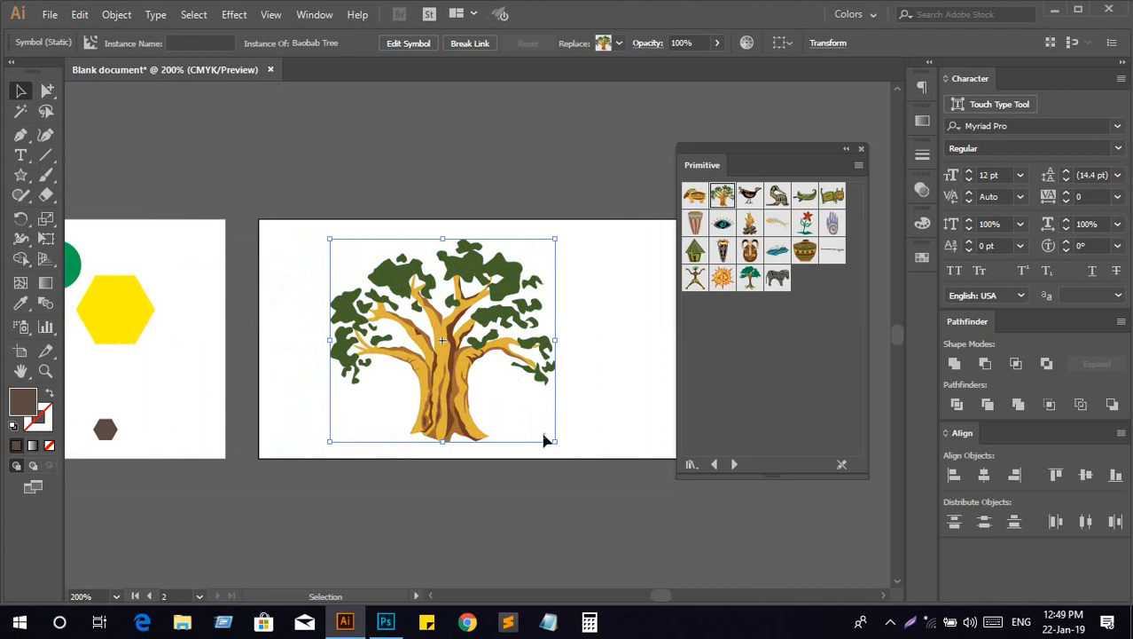
drag(553, 442, 504, 395)
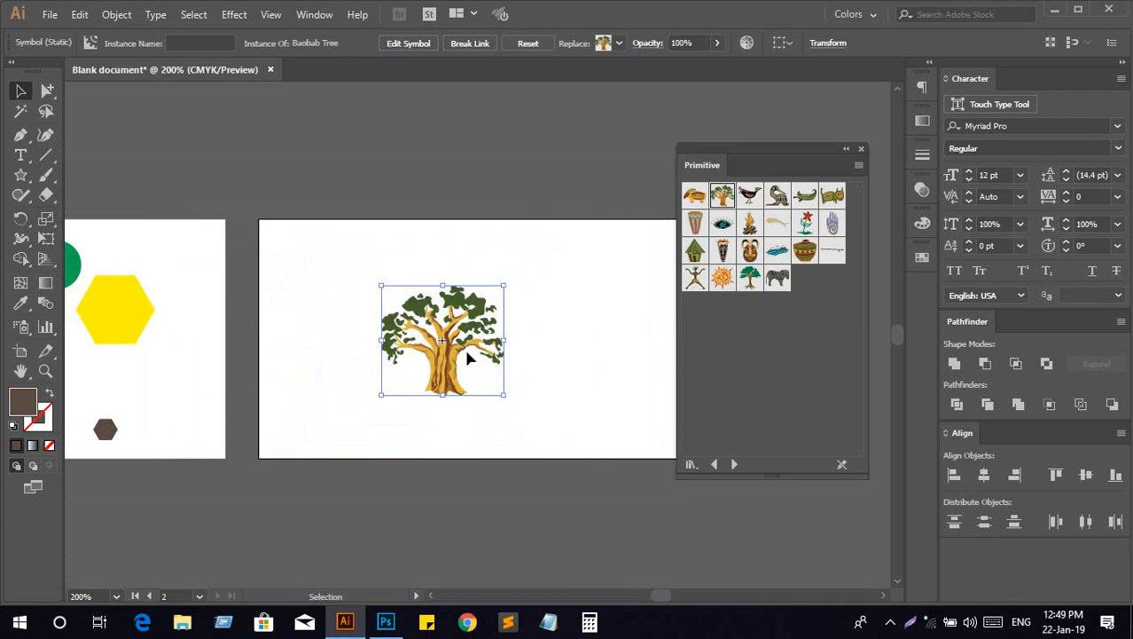
drag(460, 356, 351, 300)
click(359, 378)
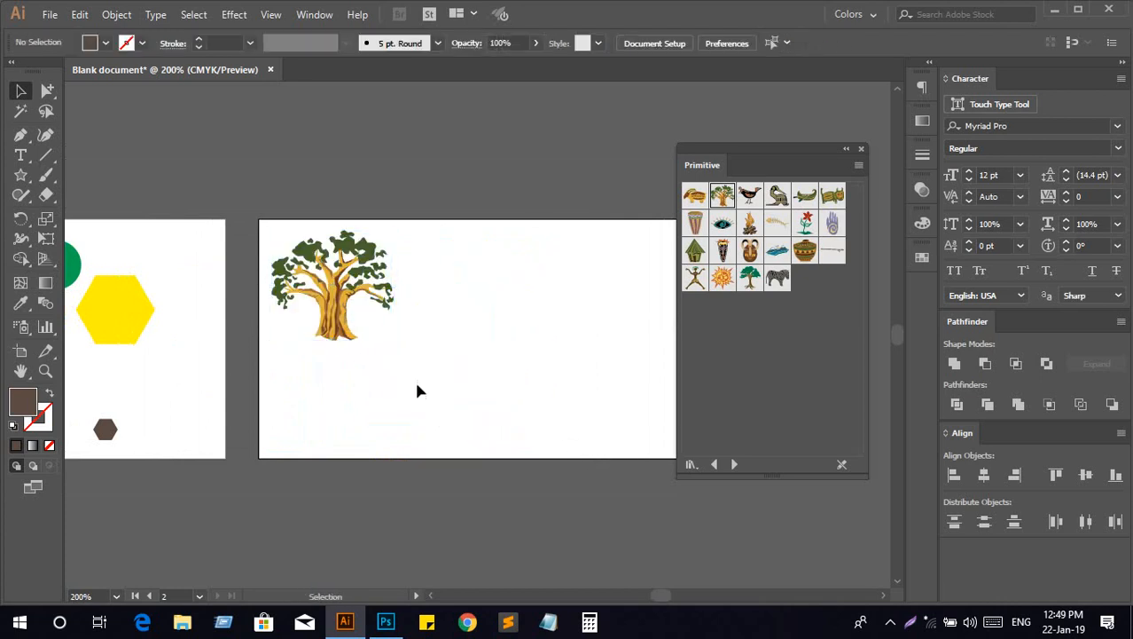
drag(535, 326, 477, 344)
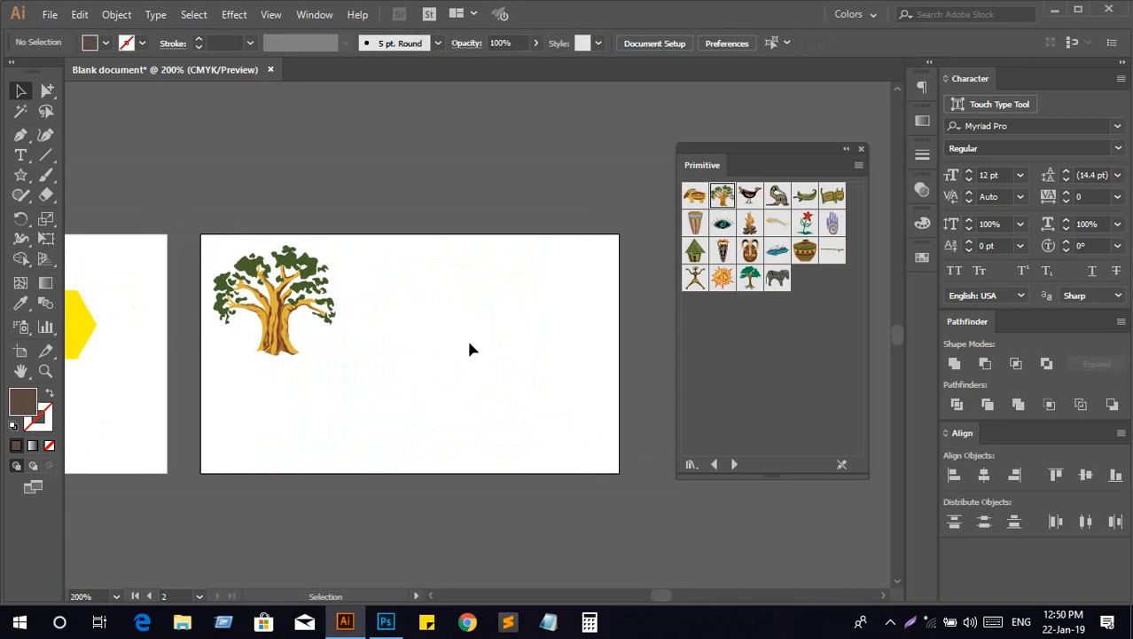
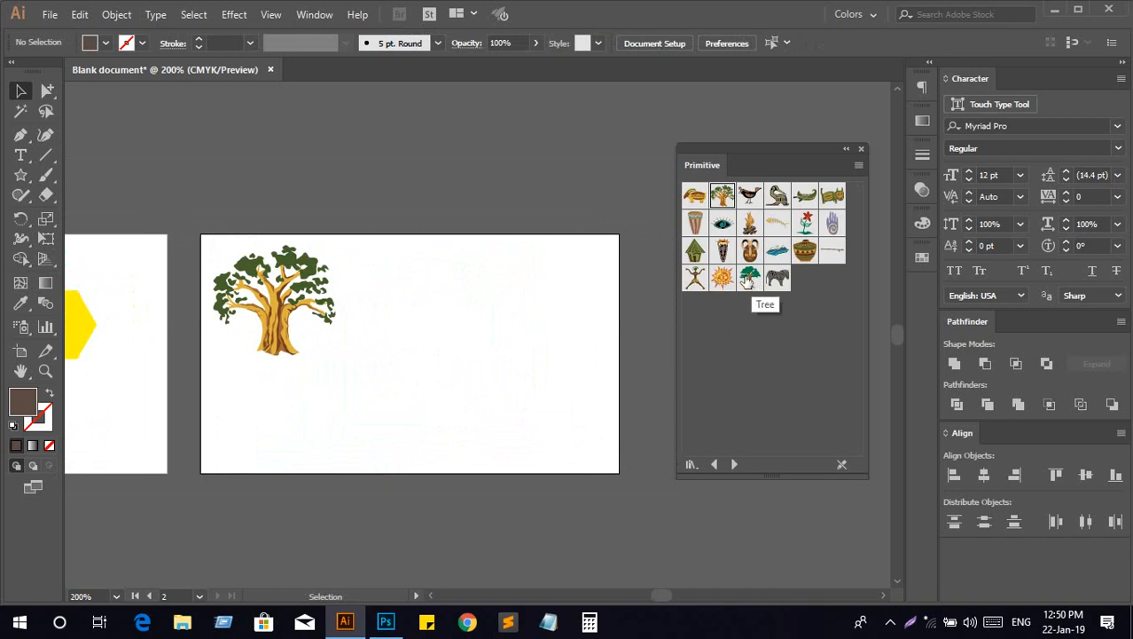
Place the Tree symbol on the second artboard, scale it down and position it in the upper-right corner
drag(747, 279, 482, 356)
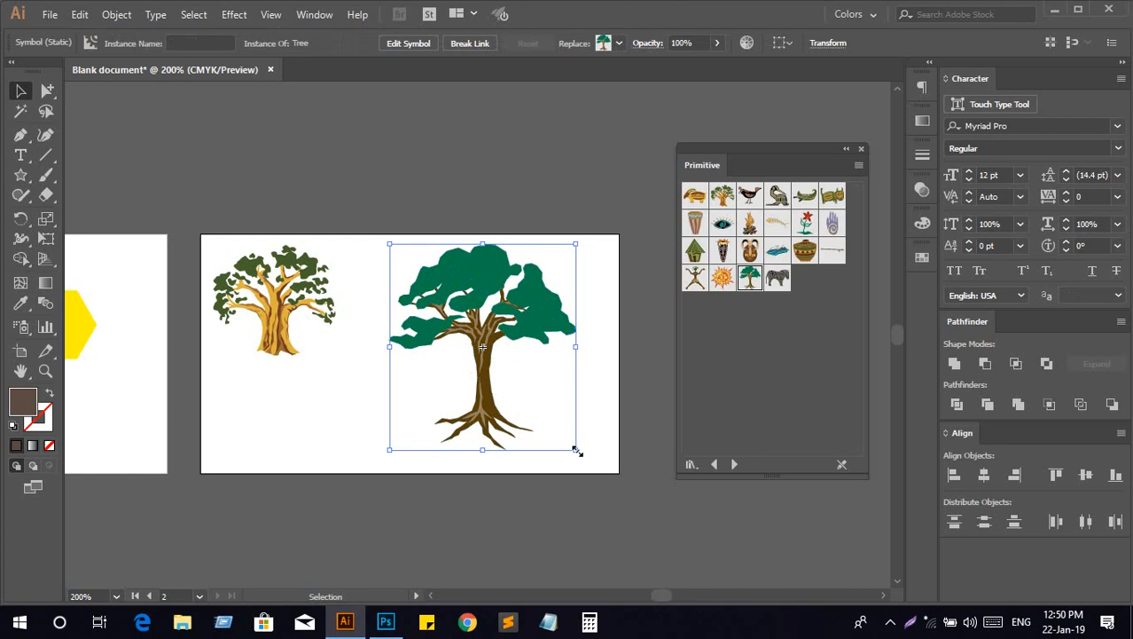
drag(577, 451, 541, 411)
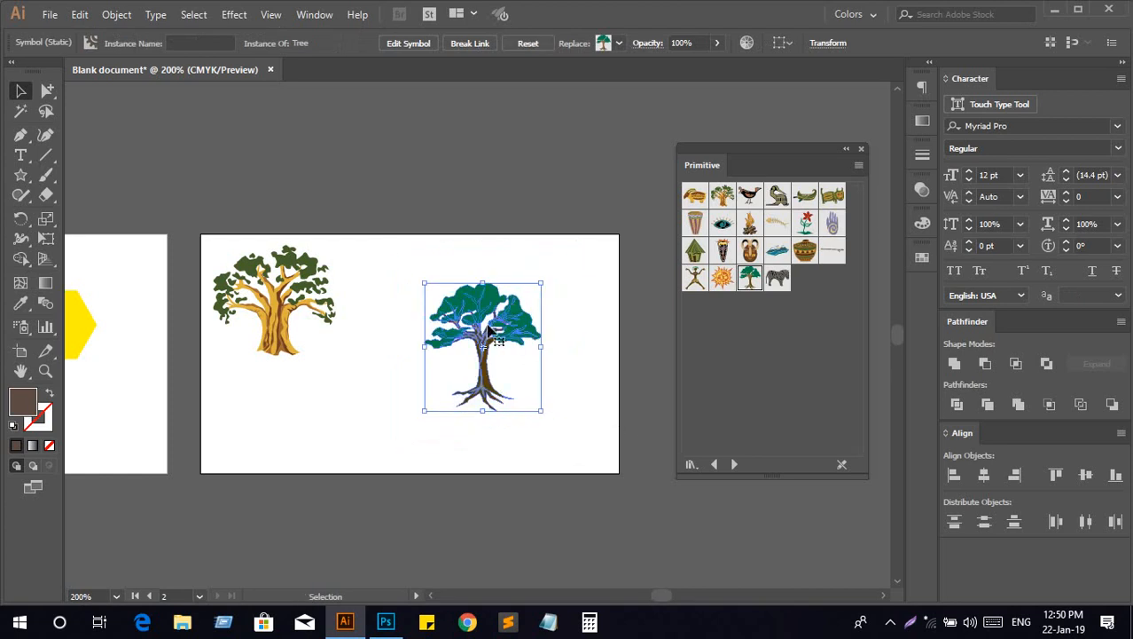
drag(504, 353, 559, 319)
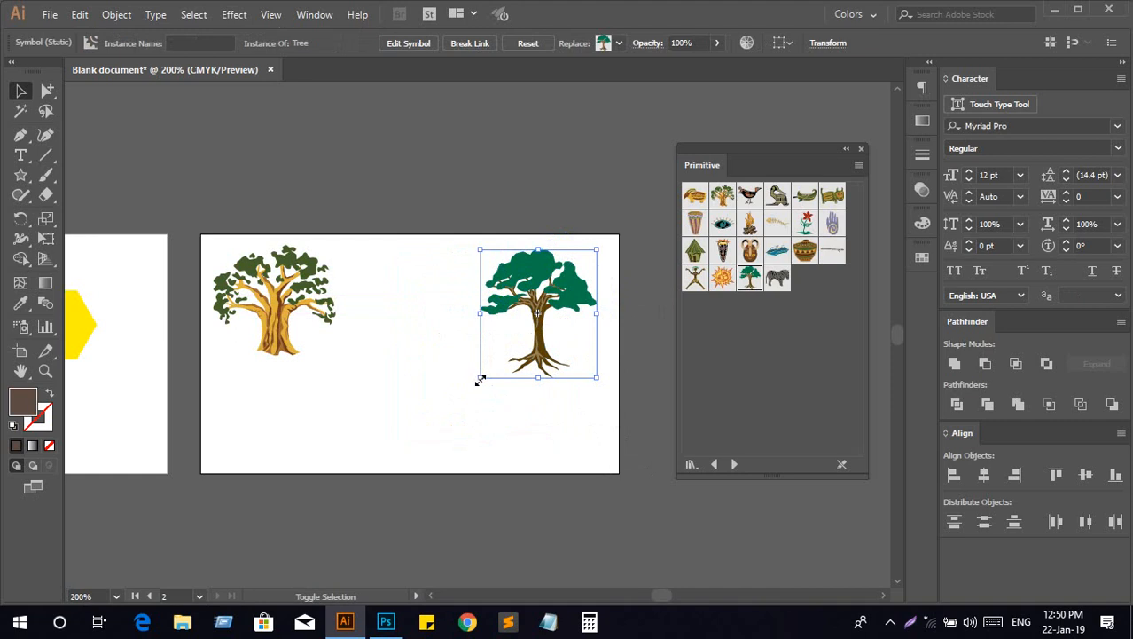
drag(480, 378, 513, 342)
click(524, 373)
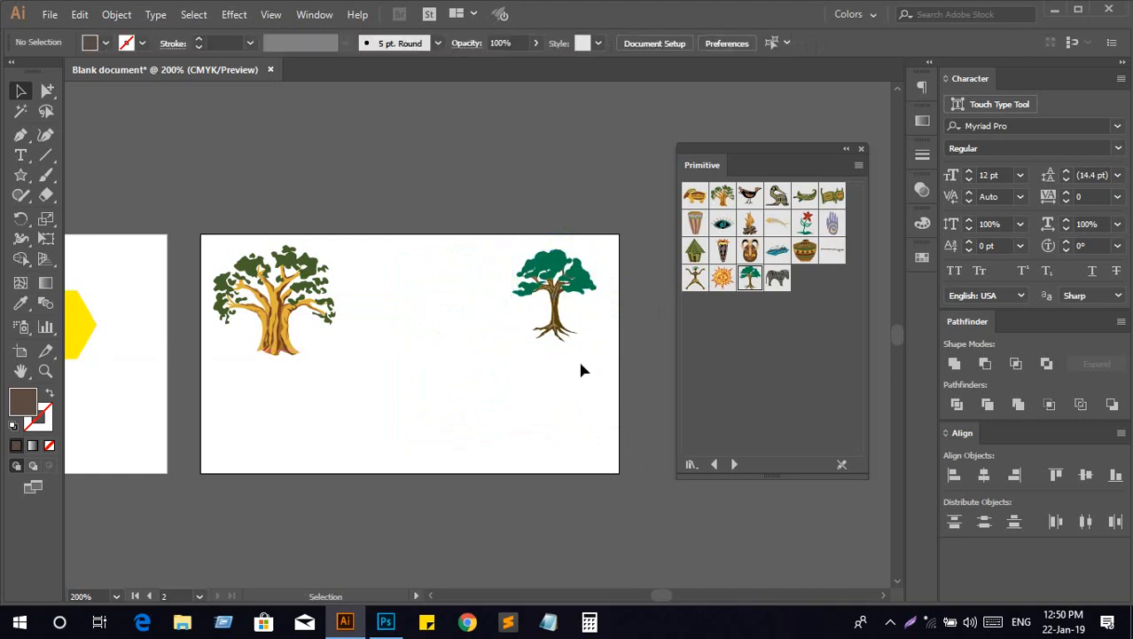
Place the Mountains symbol between the two trees and scale it down
drag(781, 253, 488, 304)
drag(429, 328, 434, 319)
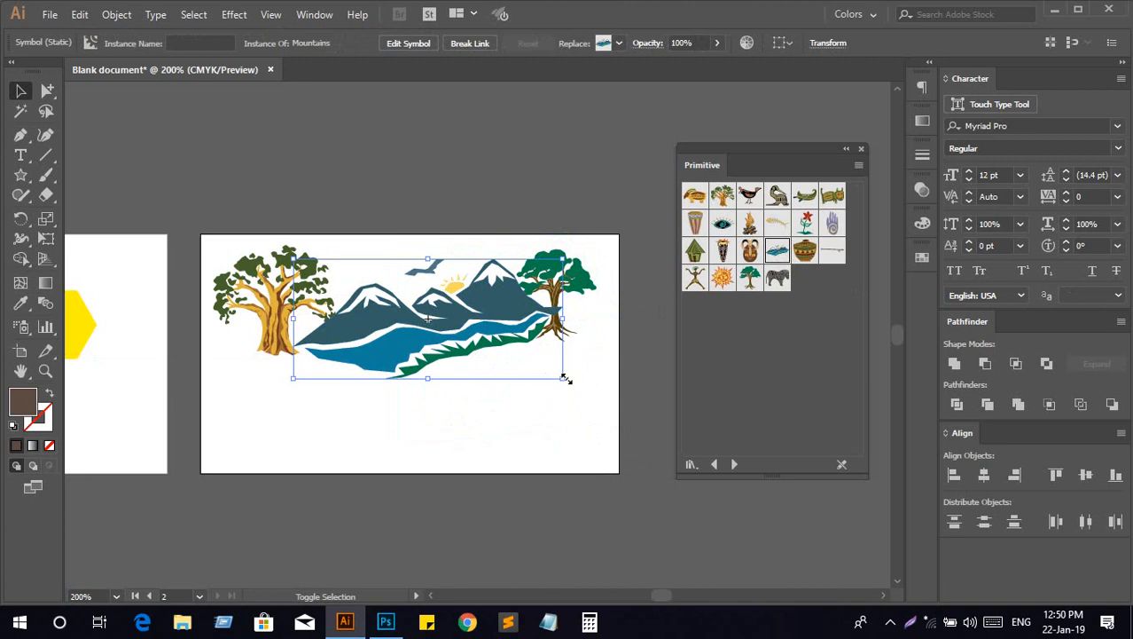
drag(566, 374, 502, 339)
click(474, 347)
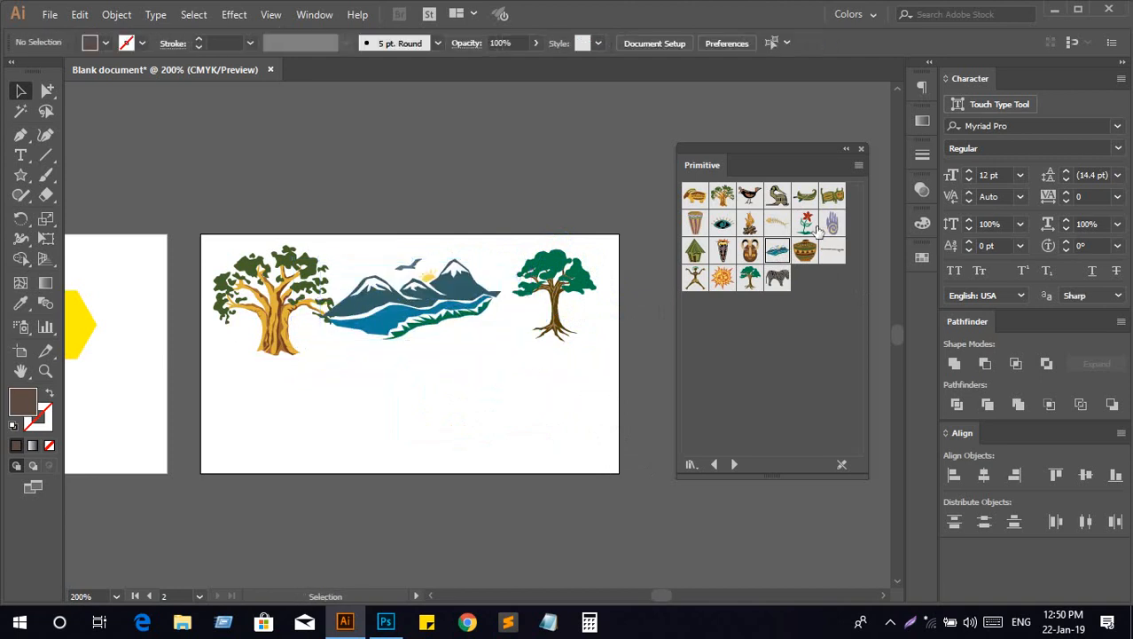
Place the fish skeleton symbol below the right tree, then shift and shrink the Mountains symbol to fit between the trees
drag(631, 316, 550, 420)
mouse_move(421, 316)
mouse_down()
mouse_move(452, 307)
mouse_move(443, 315)
mouse_up()
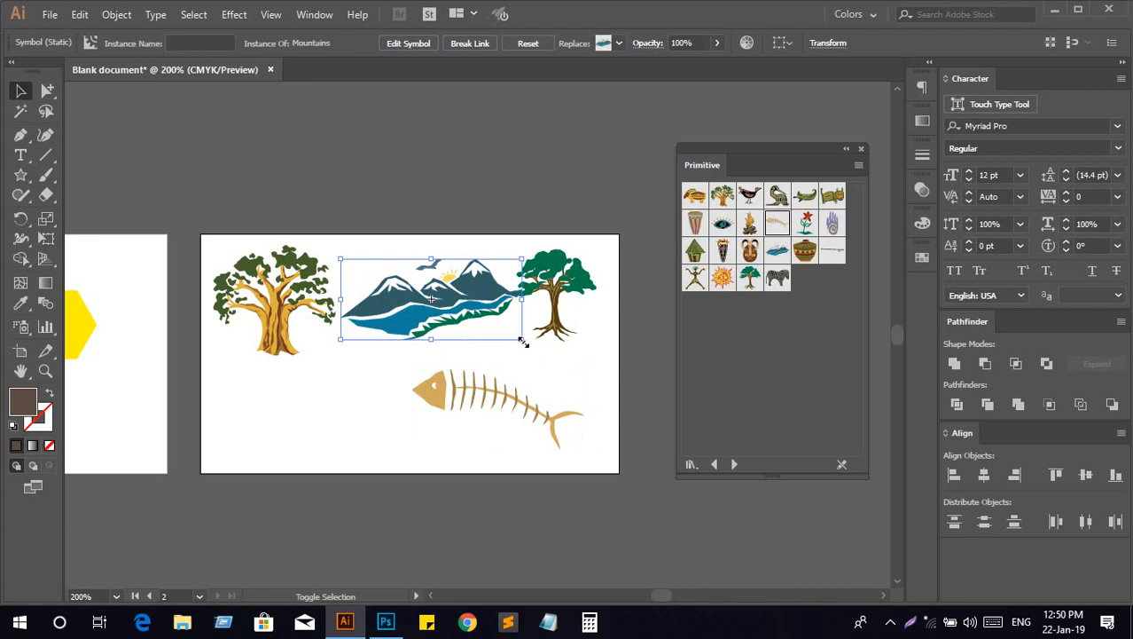
drag(522, 339, 504, 332)
click(351, 377)
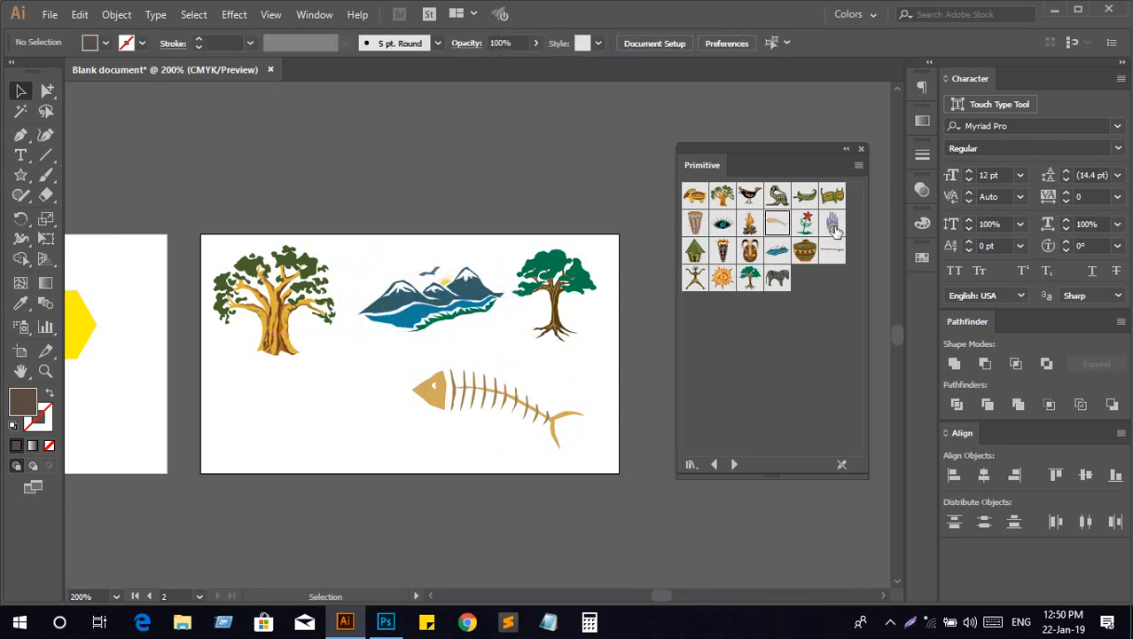
Place the green striped bull symbol below the baobab tree, scale it down slightly and deselect it
drag(833, 195, 399, 380)
drag(322, 404, 358, 415)
drag(403, 474, 384, 453)
click(291, 460)
Apply the small circle's green fill to the largest hexagon on the first artboard with the Eyedropper tool
drag(123, 352, 383, 372)
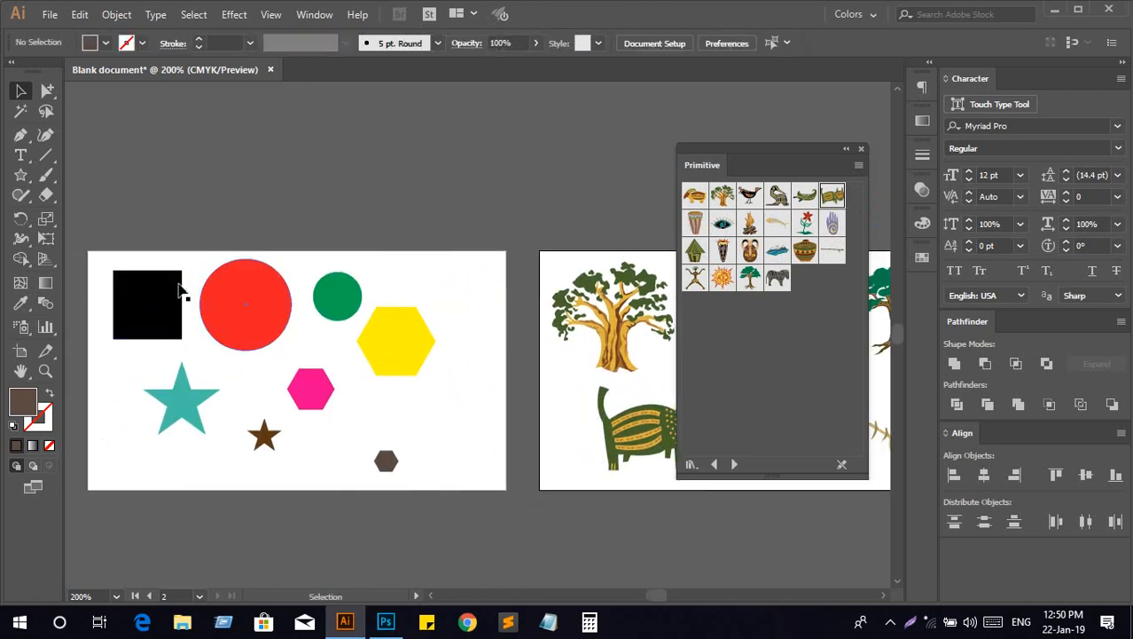
drag(515, 348, 463, 344)
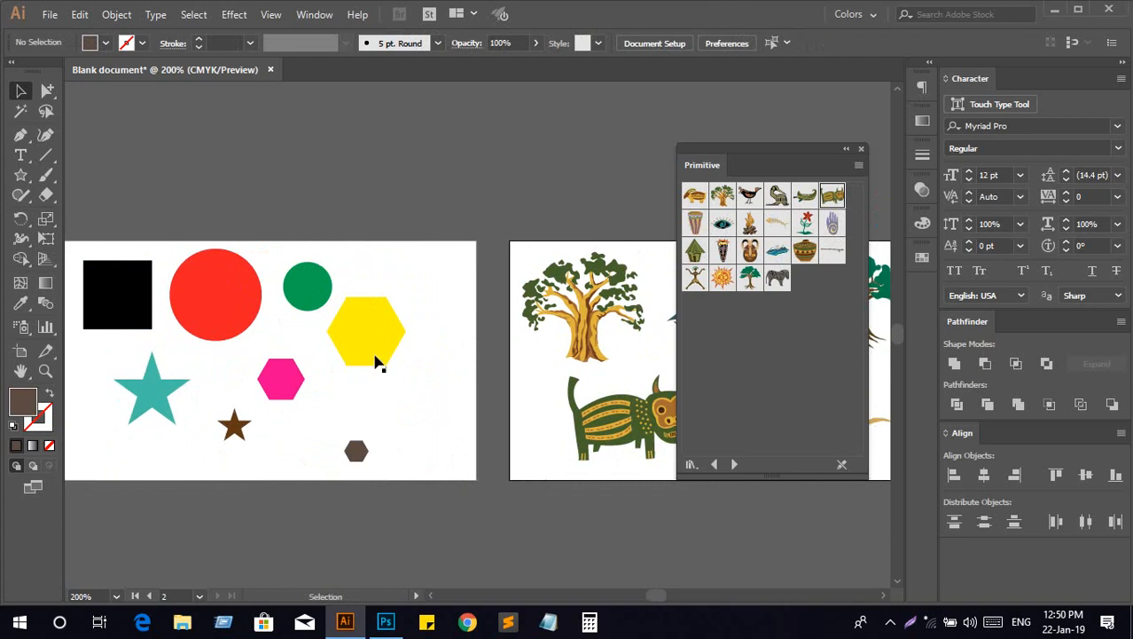
scroll(336, 363, up, 1)
drag(336, 364, 434, 353)
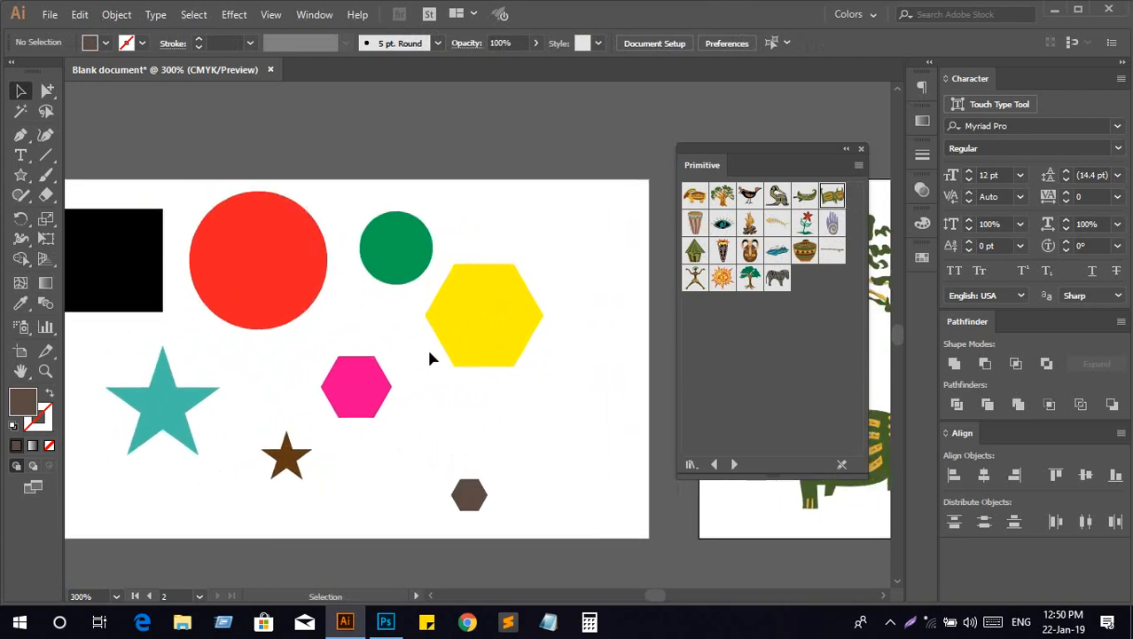
drag(372, 329, 435, 355)
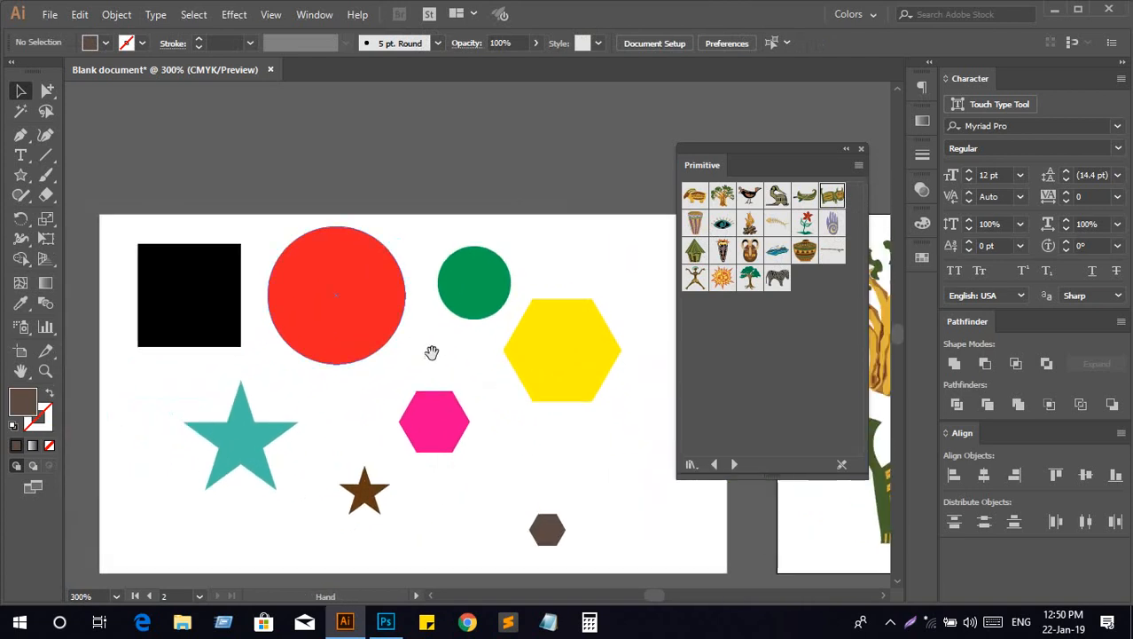
drag(446, 306, 436, 174)
click(572, 385)
key(i)
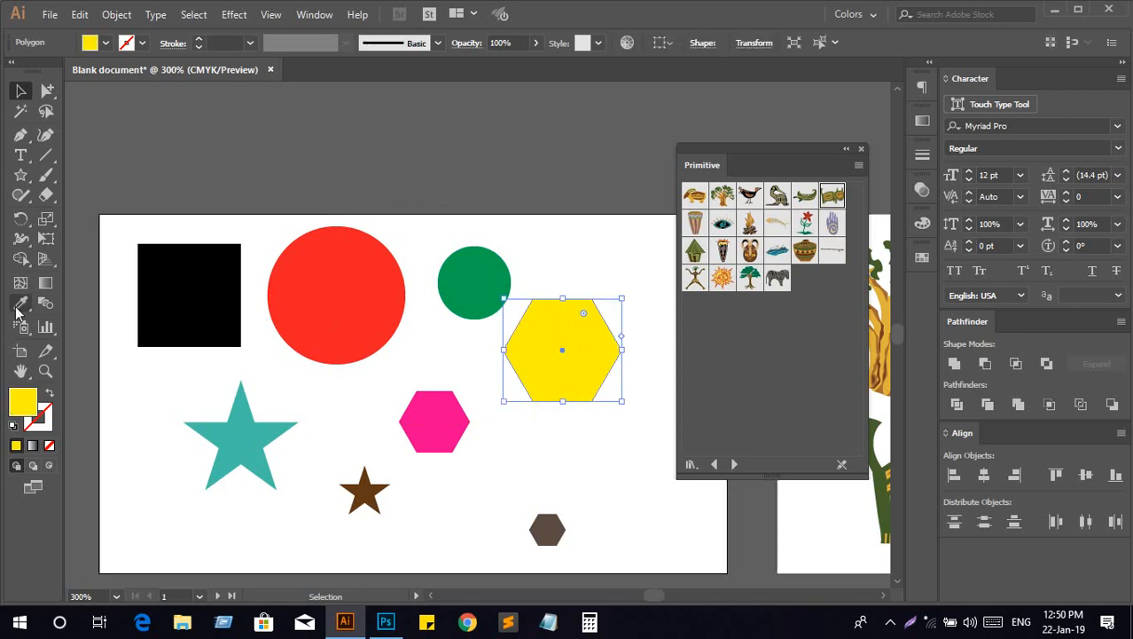
click(470, 289)
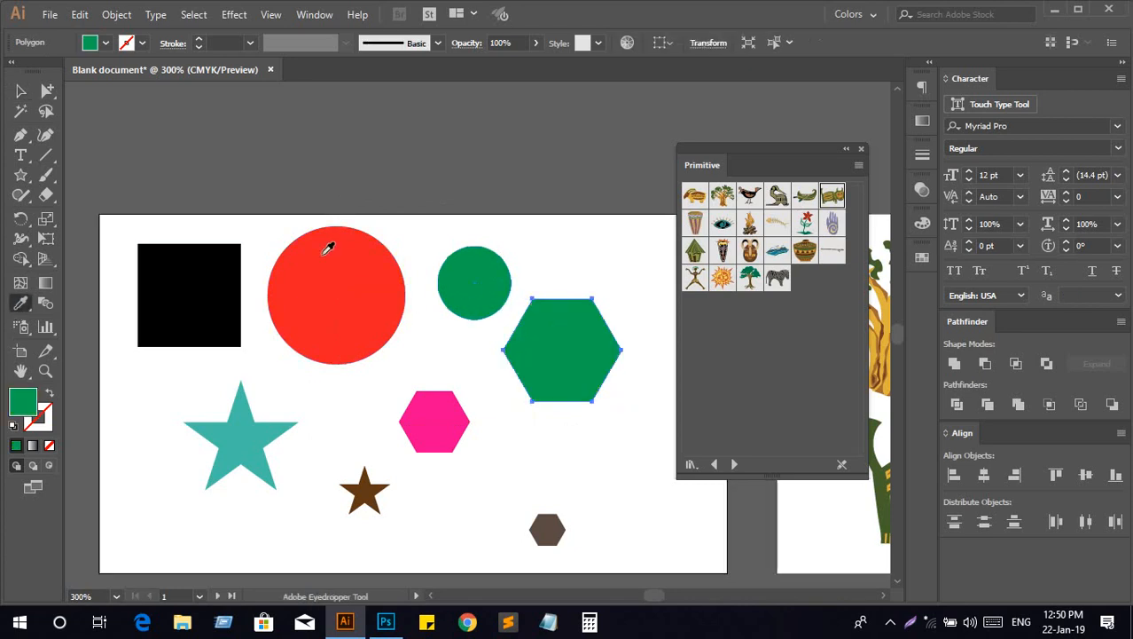
Select the green circle and the large green hexagon and group them
click(21, 91)
click(430, 190)
drag(468, 211, 615, 387)
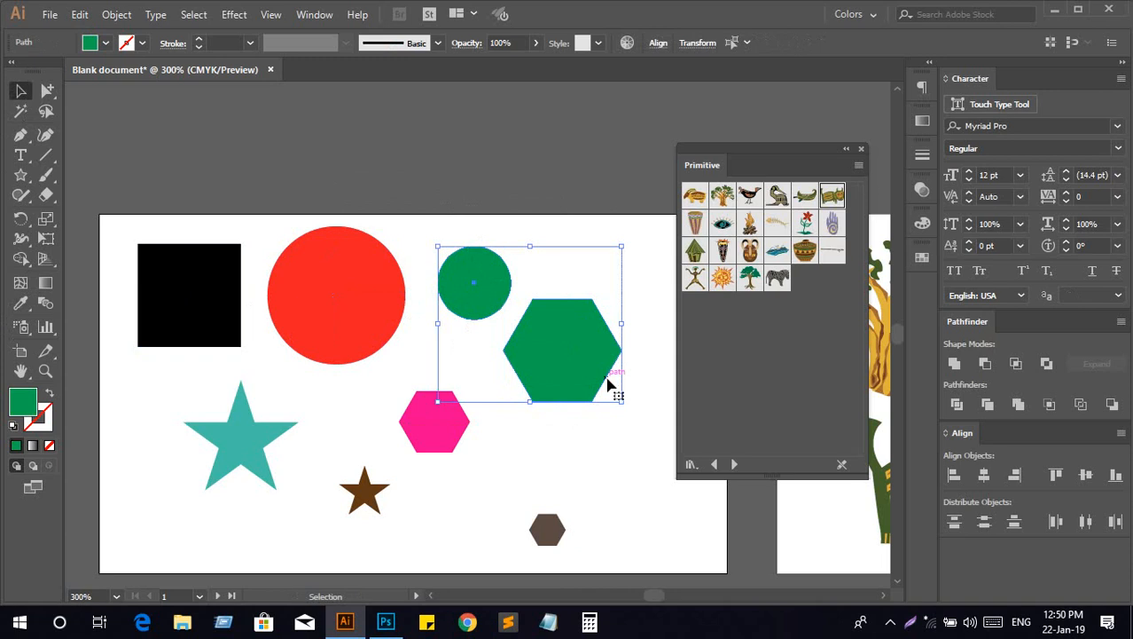
right_click(502, 333)
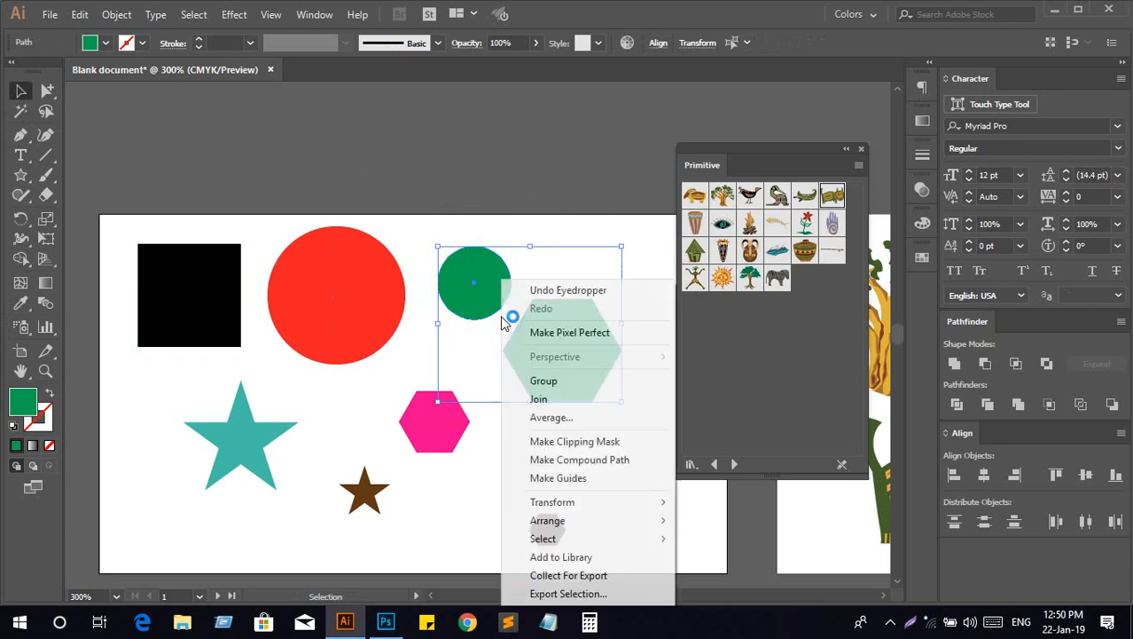
click(543, 381)
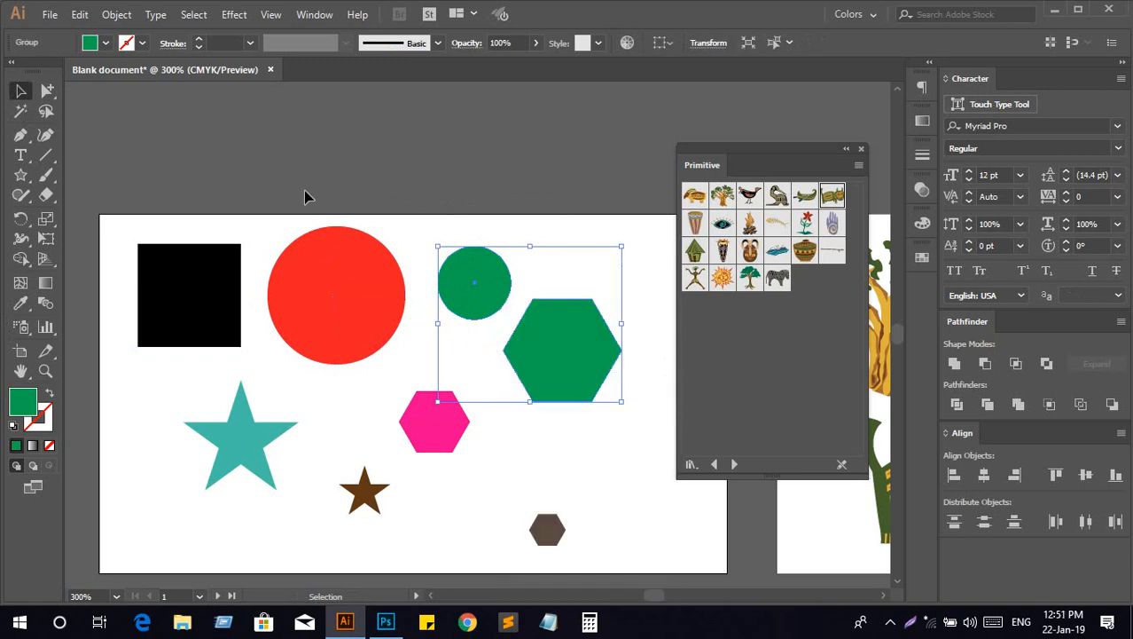
Group the red circle with the existing group of the green circle and large green hexagon
drag(305, 190, 579, 362)
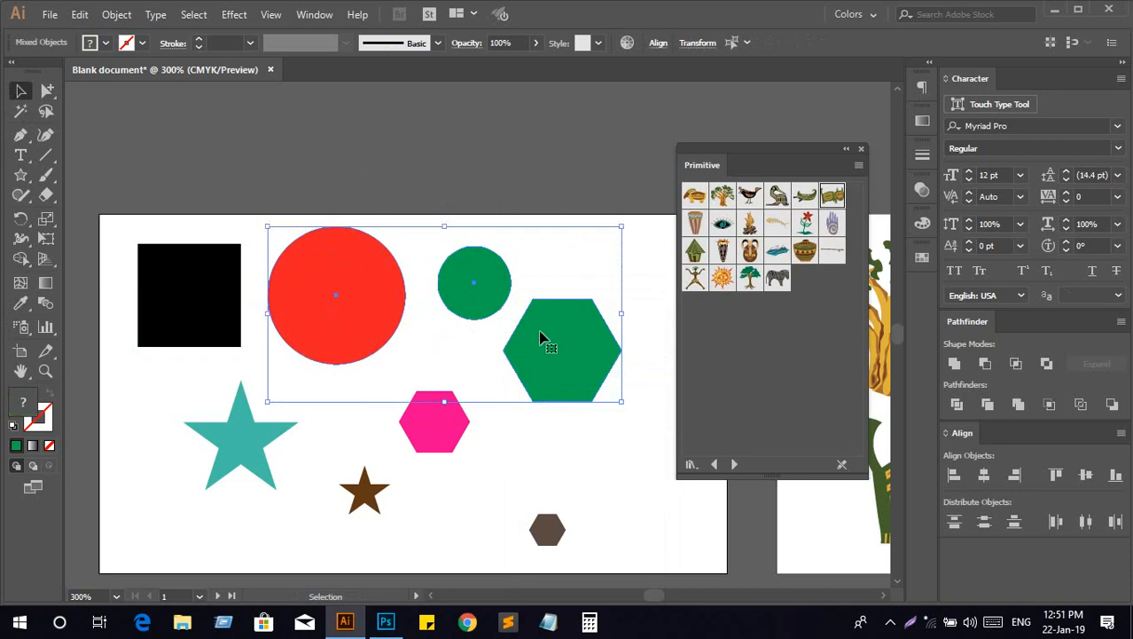
right_click(510, 312)
click(551, 408)
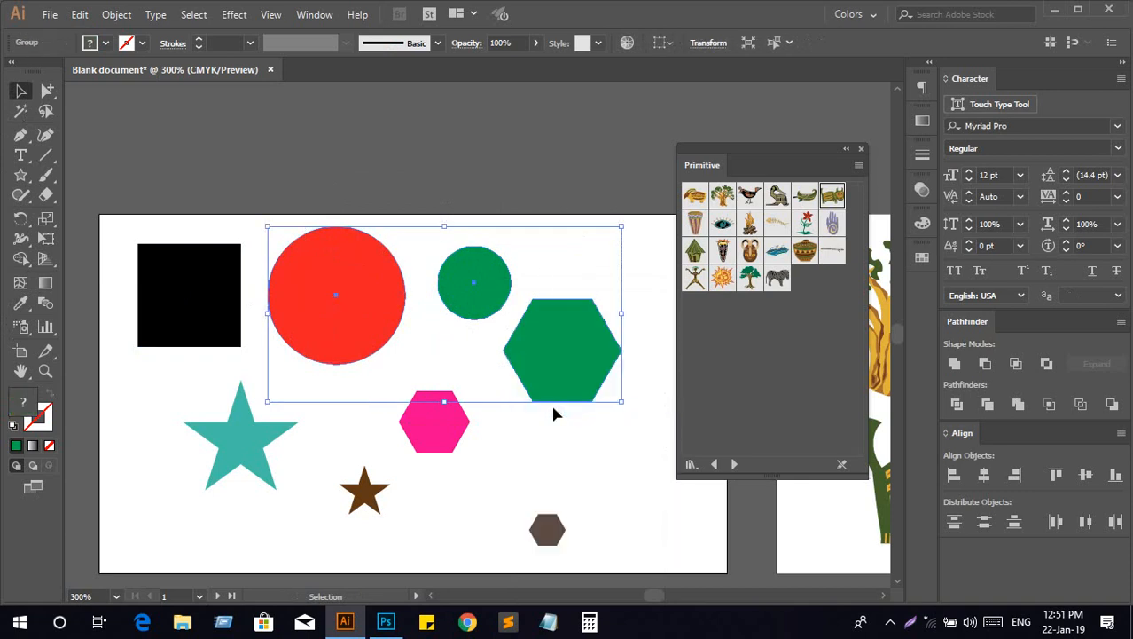
Group the pink hexagon together with the group of the red circle, green circle and green hexagon
drag(390, 372, 587, 435)
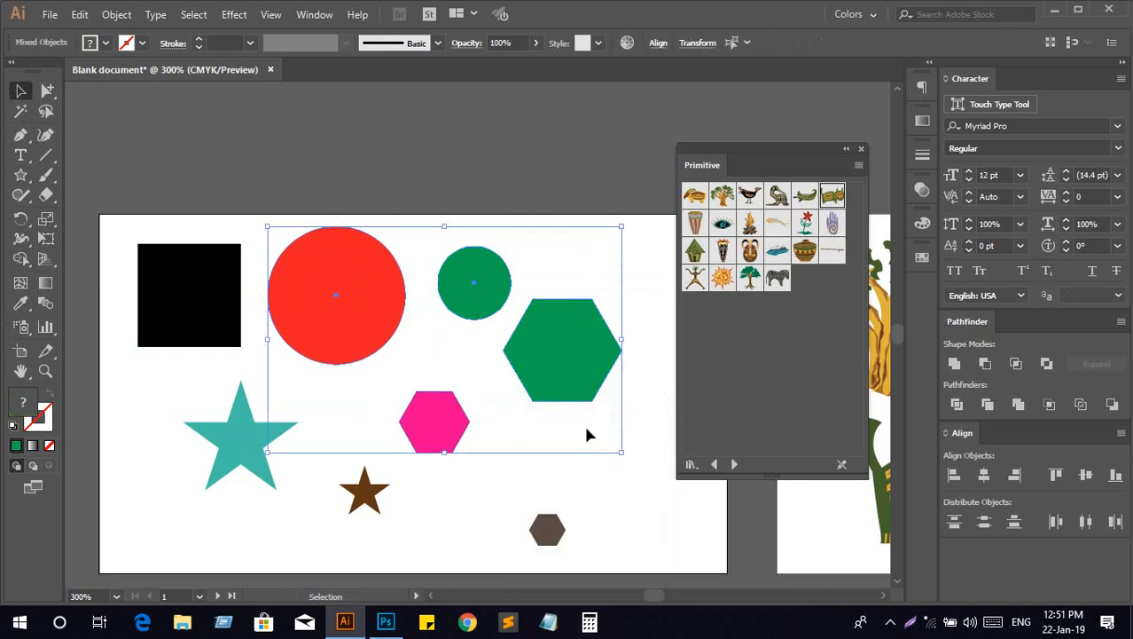
right_click(537, 332)
click(560, 427)
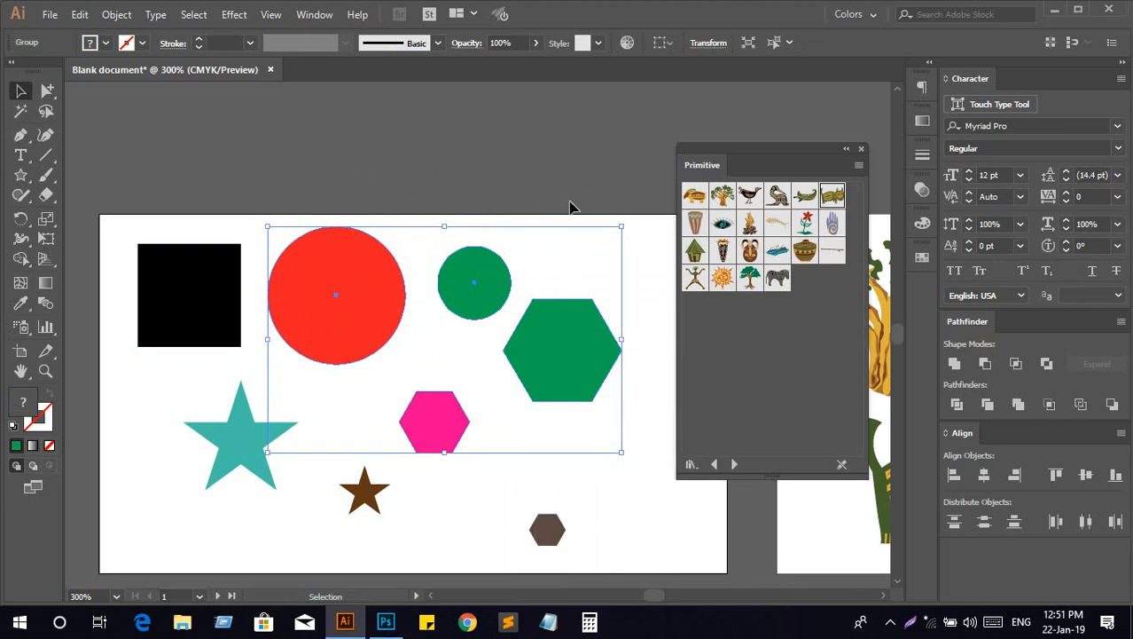
click(200, 272)
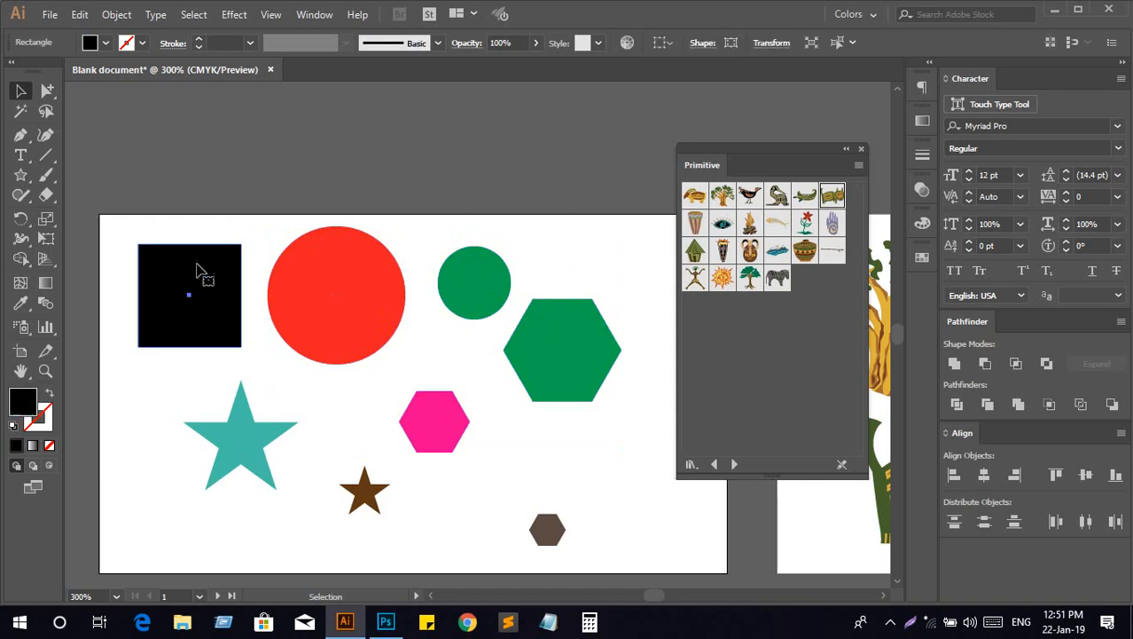
click(246, 461)
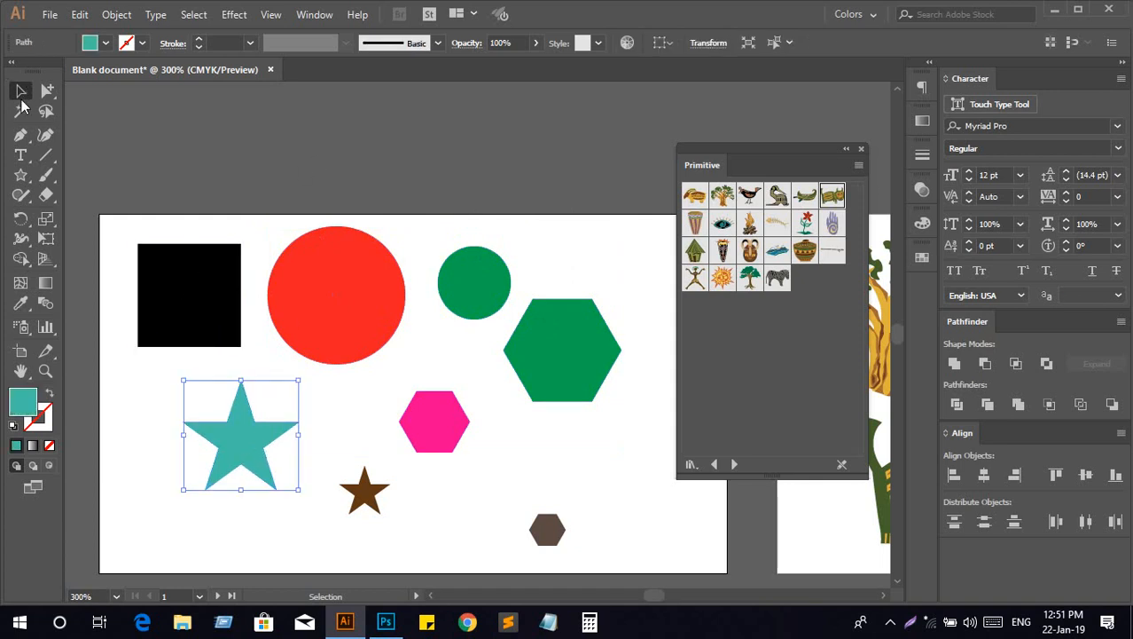
click(445, 188)
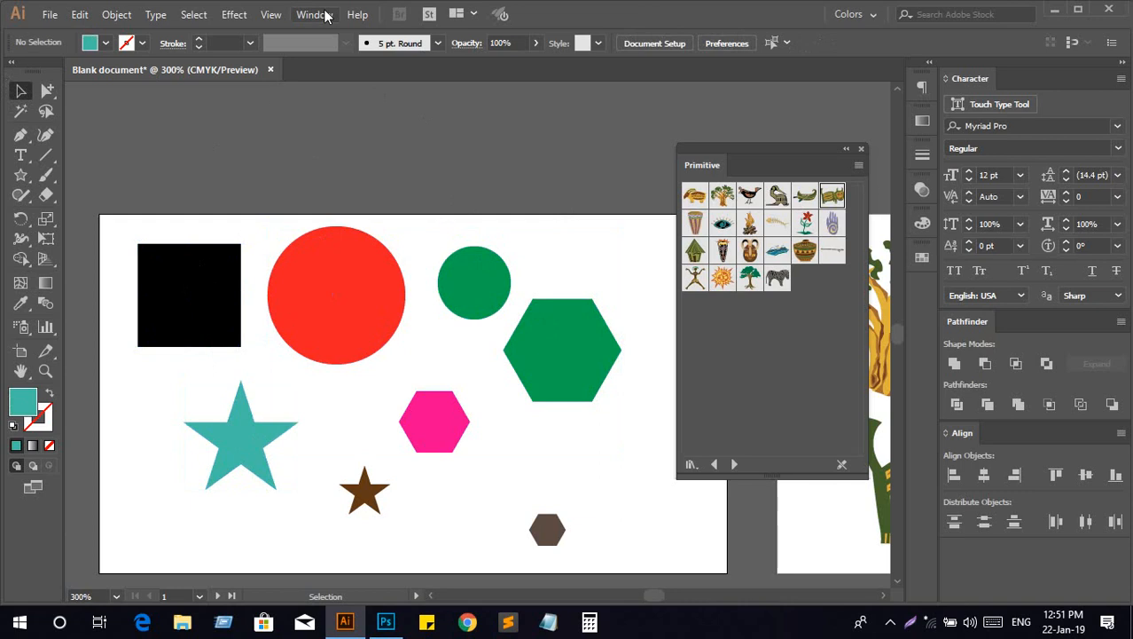
Show the Layers panel, then collapse the Primitive symbol library and dock it with the other collapsed panels
click(315, 14)
click(398, 300)
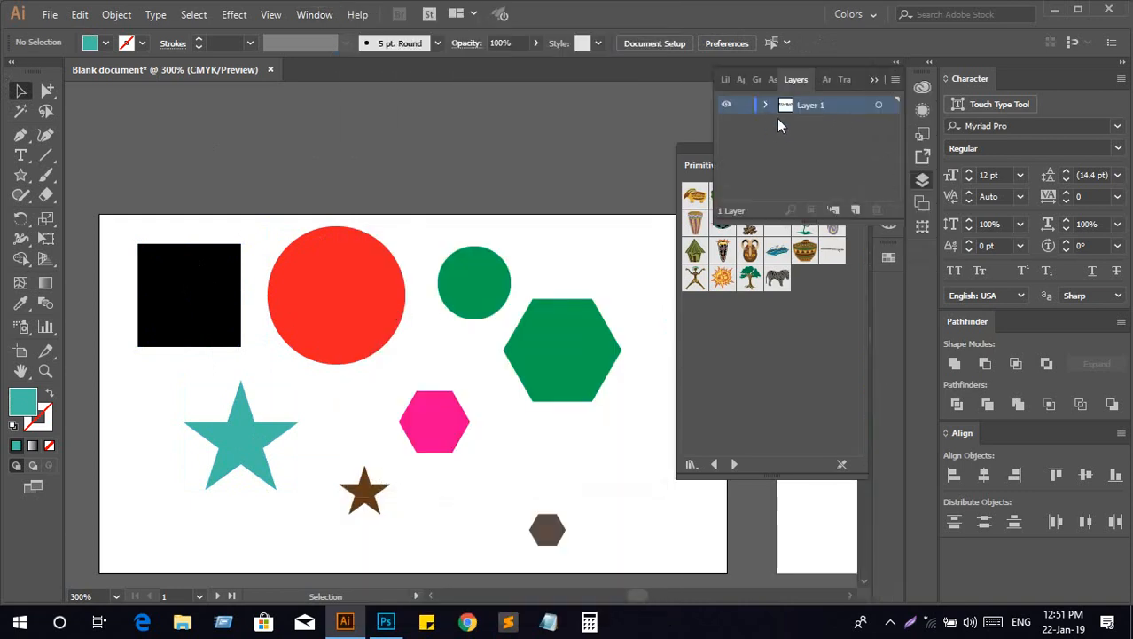
drag(697, 155, 709, 291)
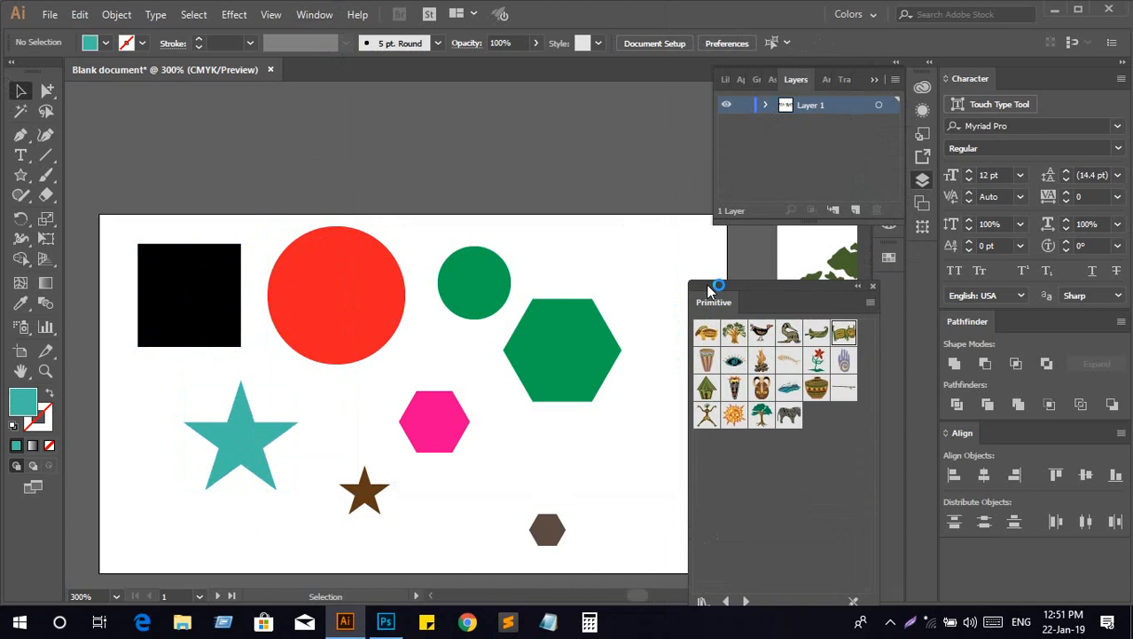
click(858, 287)
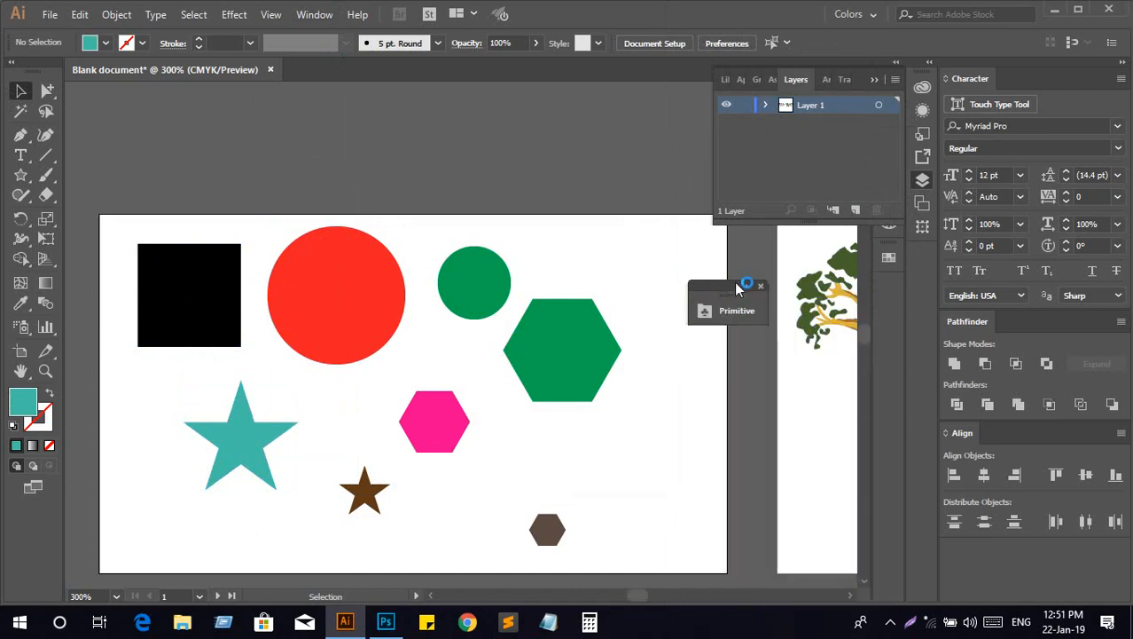
drag(737, 288, 899, 278)
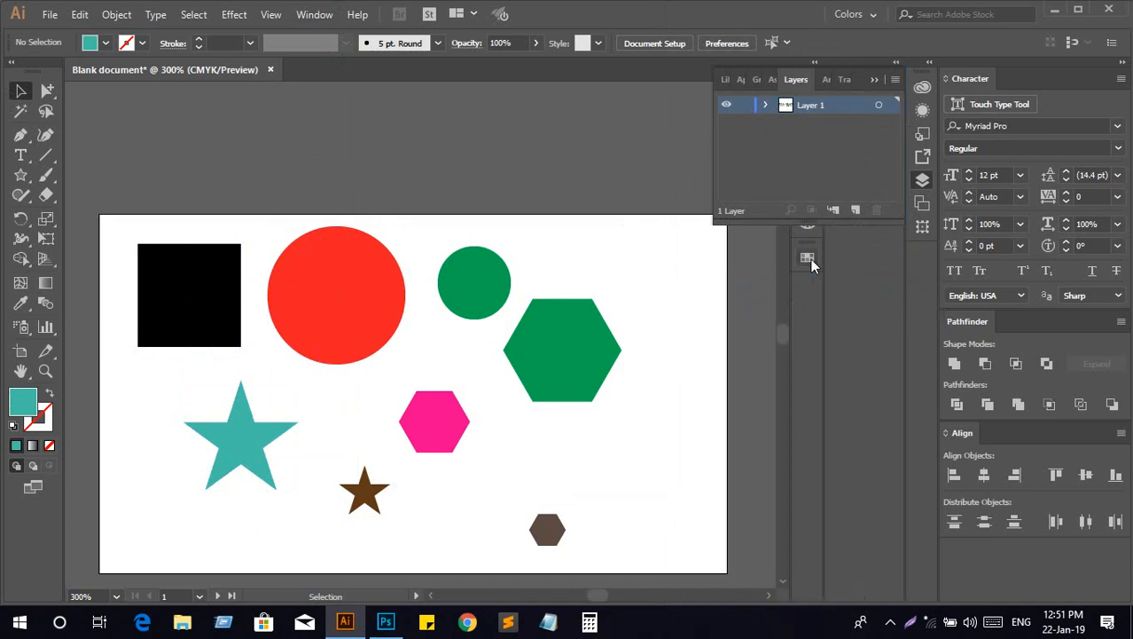
Detach Layers as a floating panel of its own and close the remaining panel group it came from
drag(795, 80, 352, 148)
right_click(818, 80)
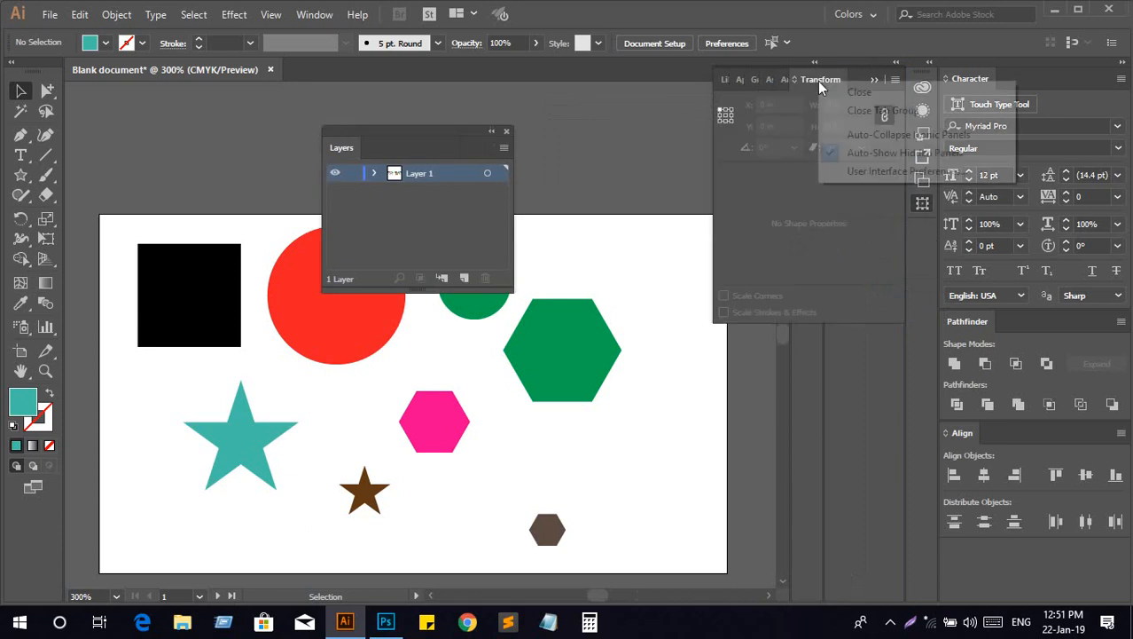
click(848, 110)
drag(898, 93, 853, 302)
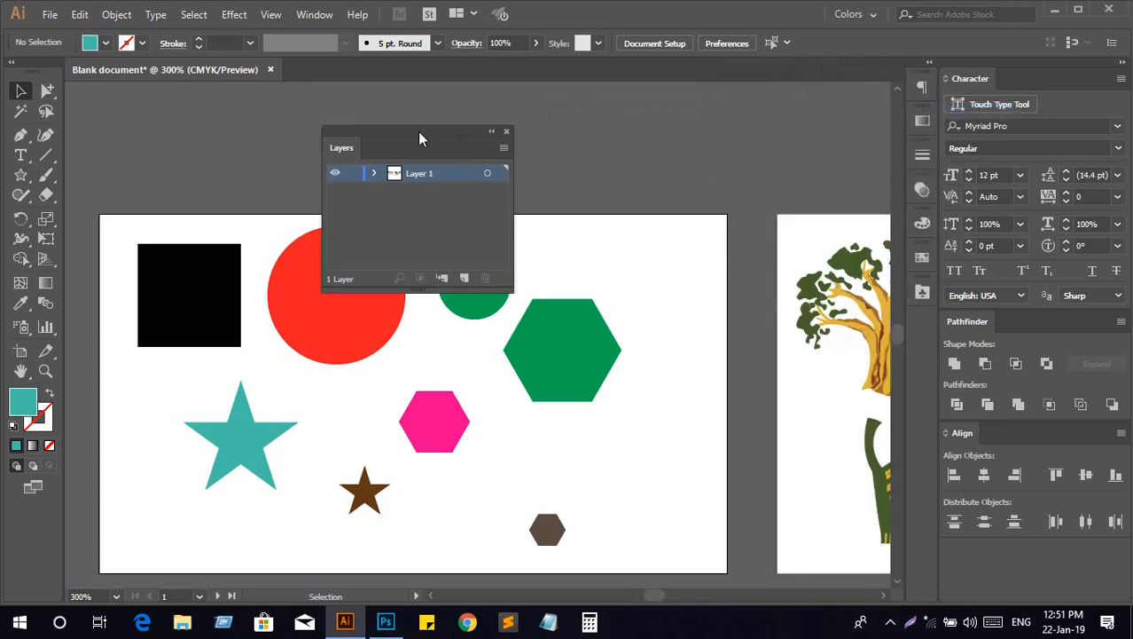
Move the floating Layers panel clear of the circles and expand Layer 1 to list its objects
drag(420, 139, 732, 123)
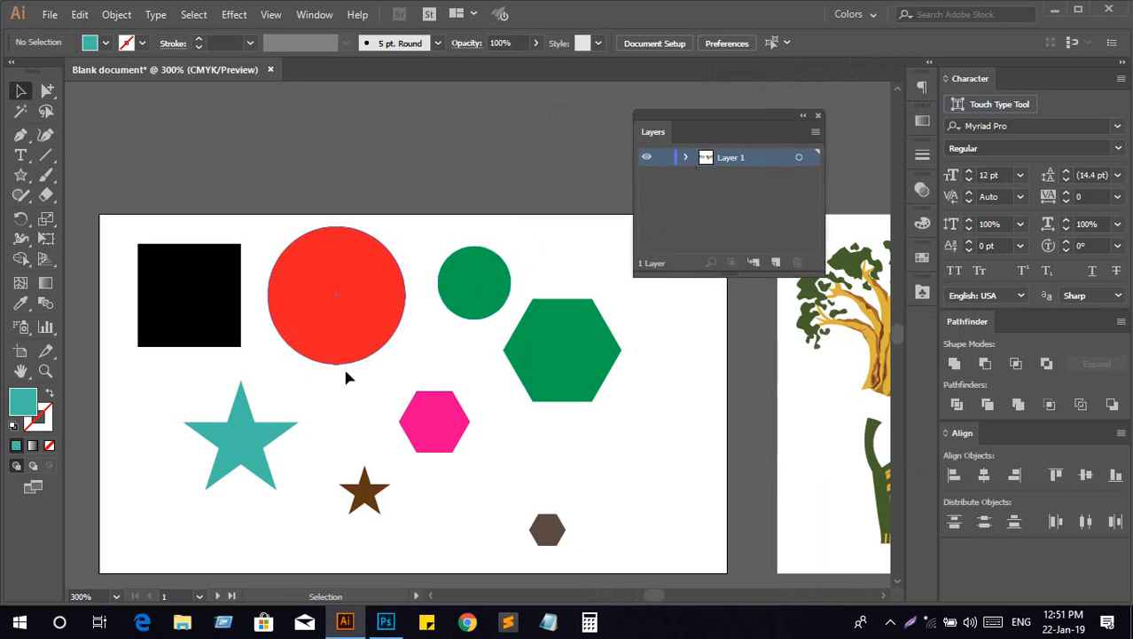
click(687, 158)
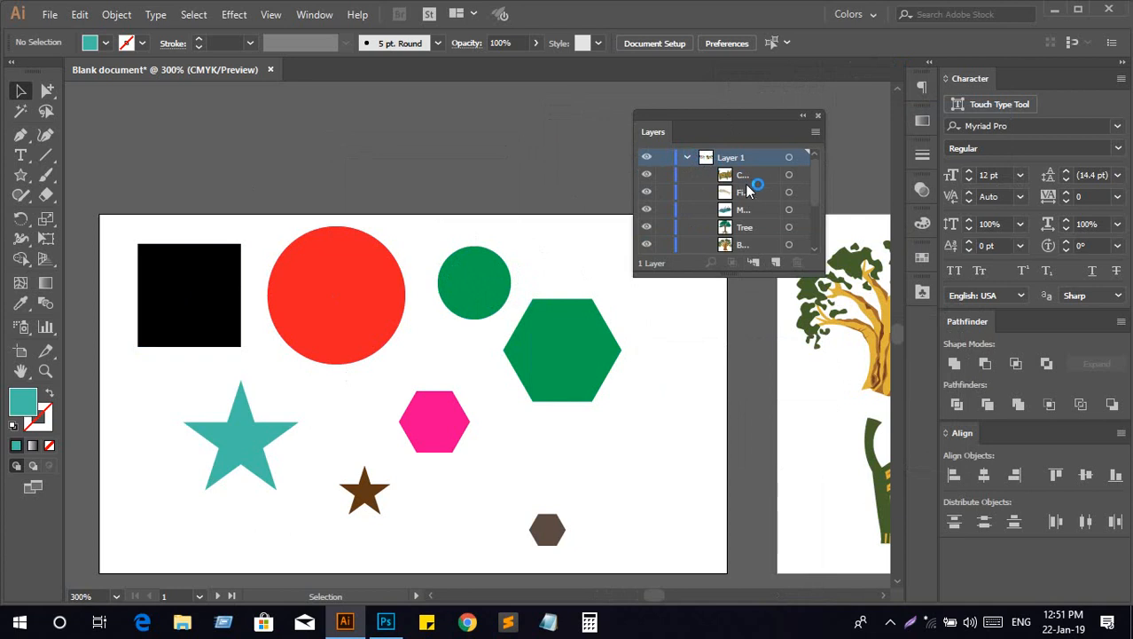
Expand the shape group and its nested subgroup in the layer list, and dock the collapsed Layers panel with the other panel icons
scroll(747, 180, down, 1)
scroll(748, 180, down, 1)
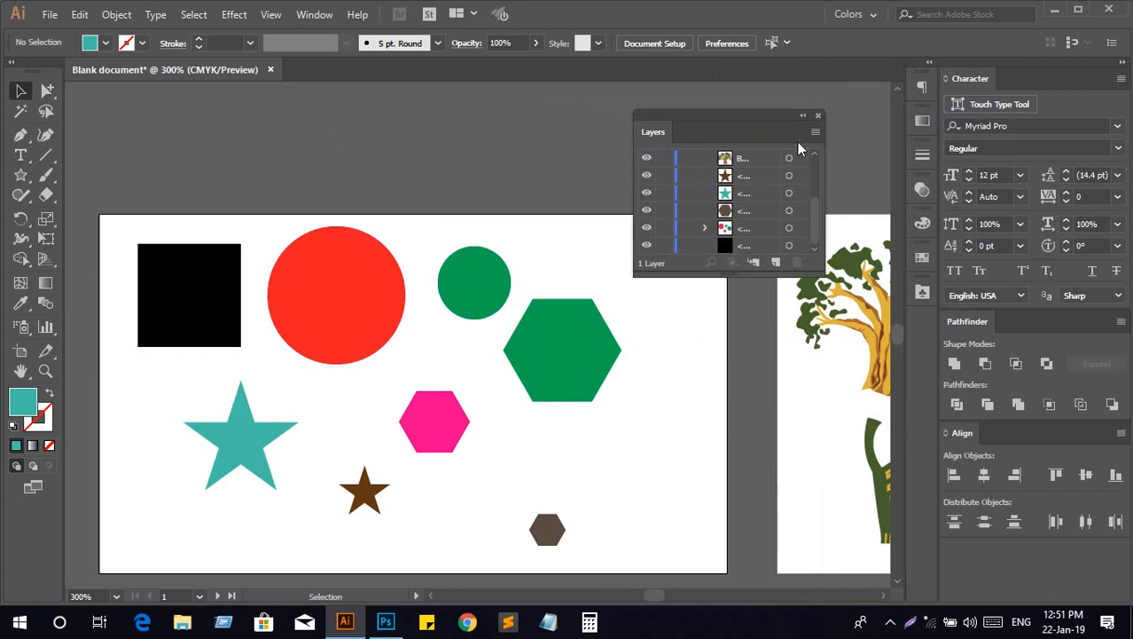
click(757, 233)
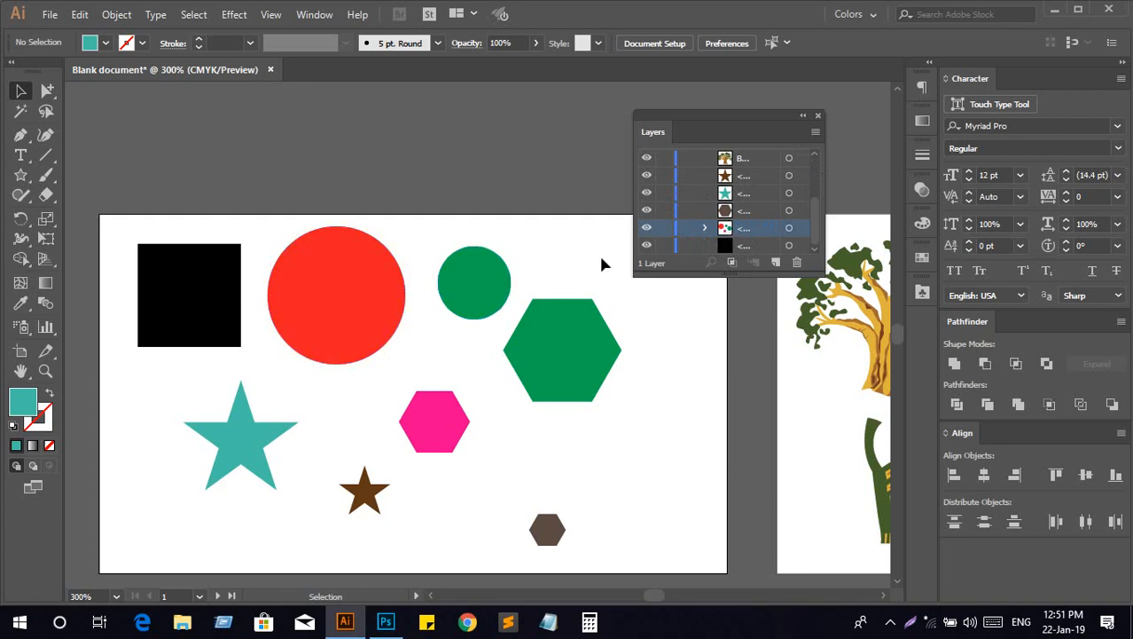
click(705, 229)
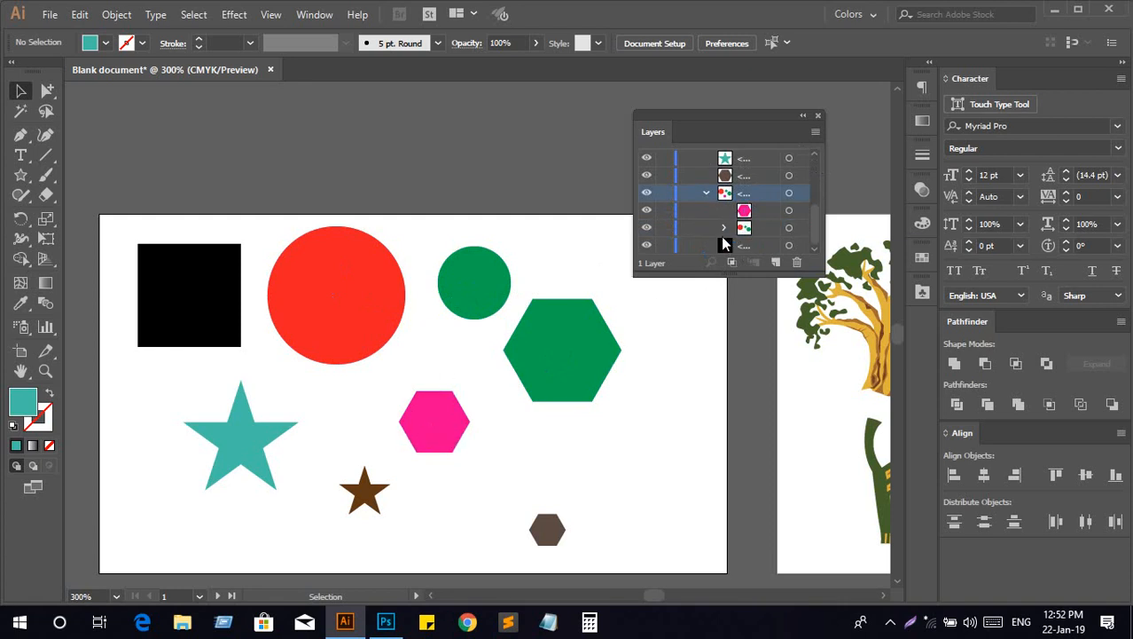
click(723, 227)
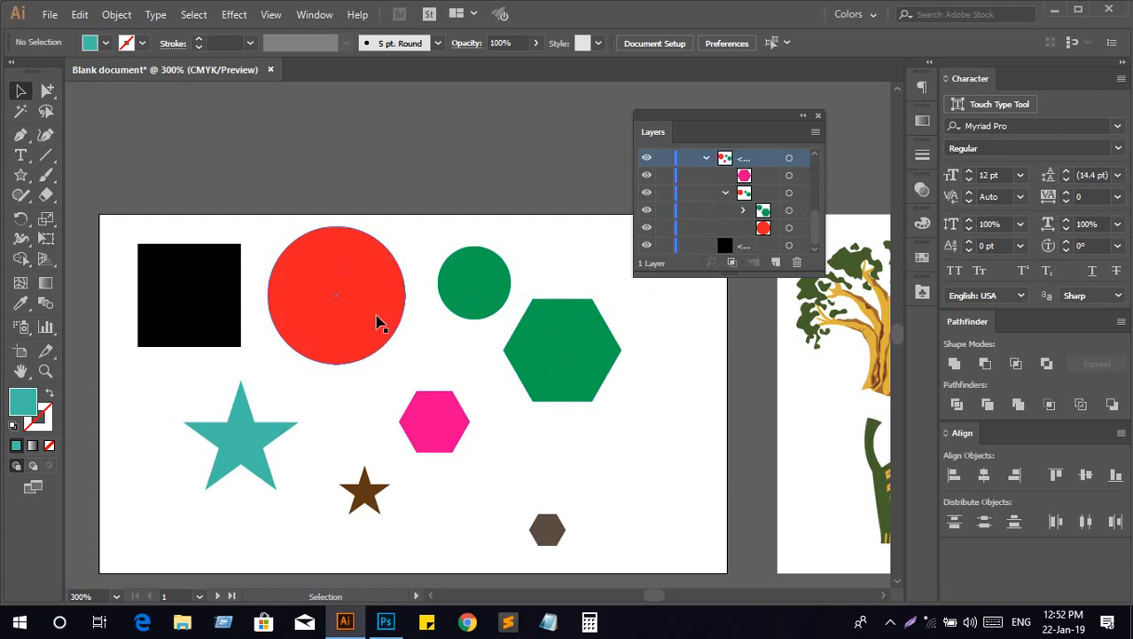
click(802, 115)
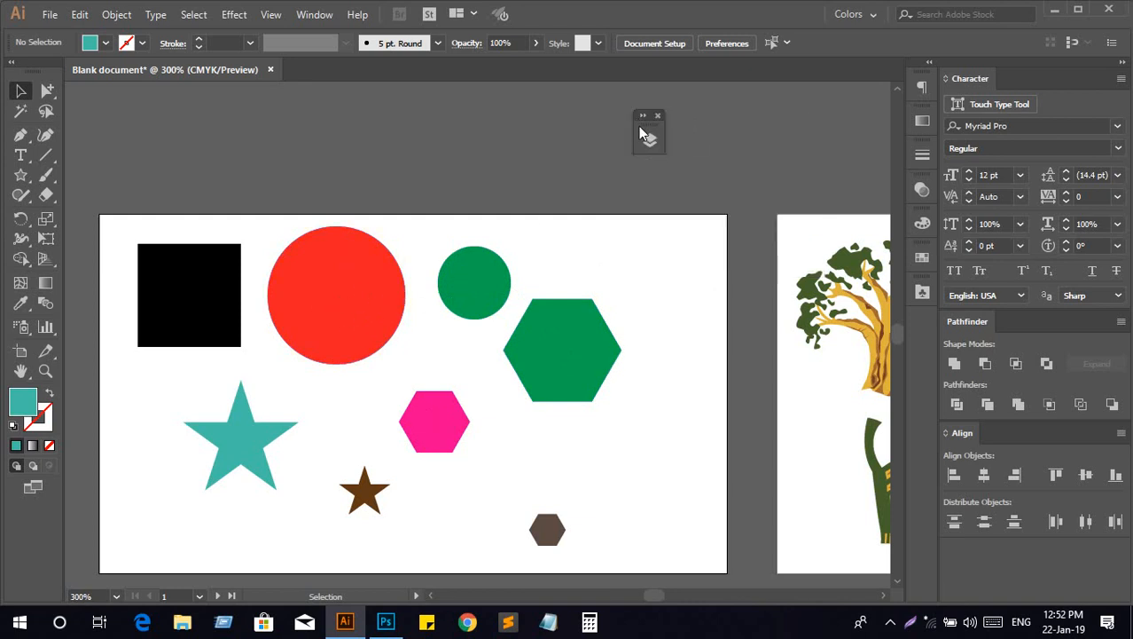
drag(644, 133, 922, 326)
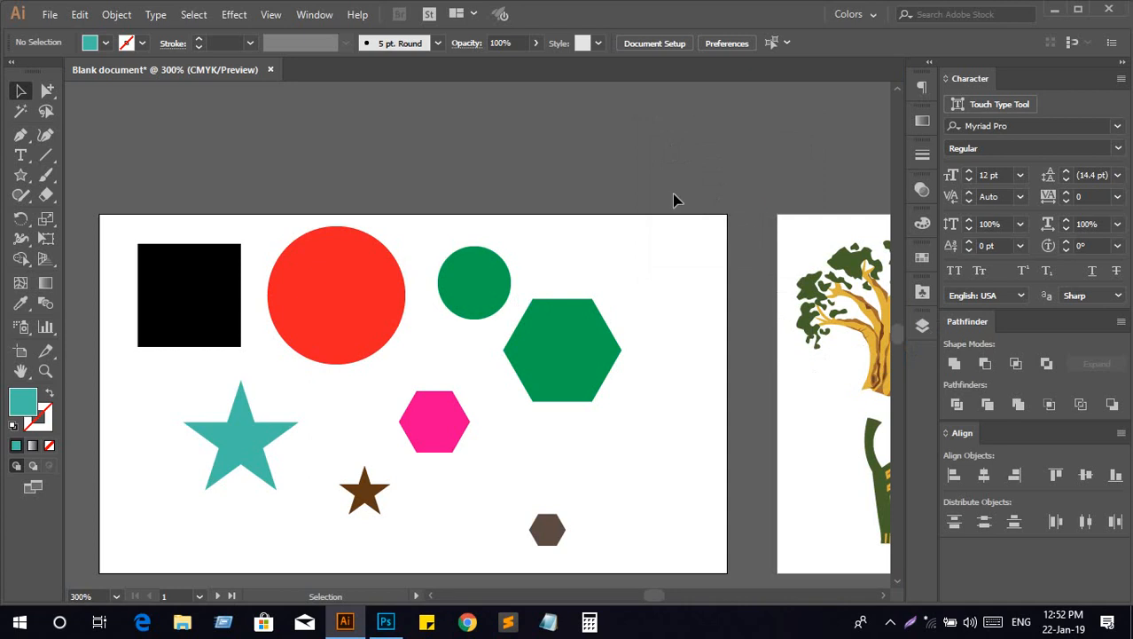
Check which shapes are grouped with the small green circle by selecting it twice and clearing the selection
click(463, 306)
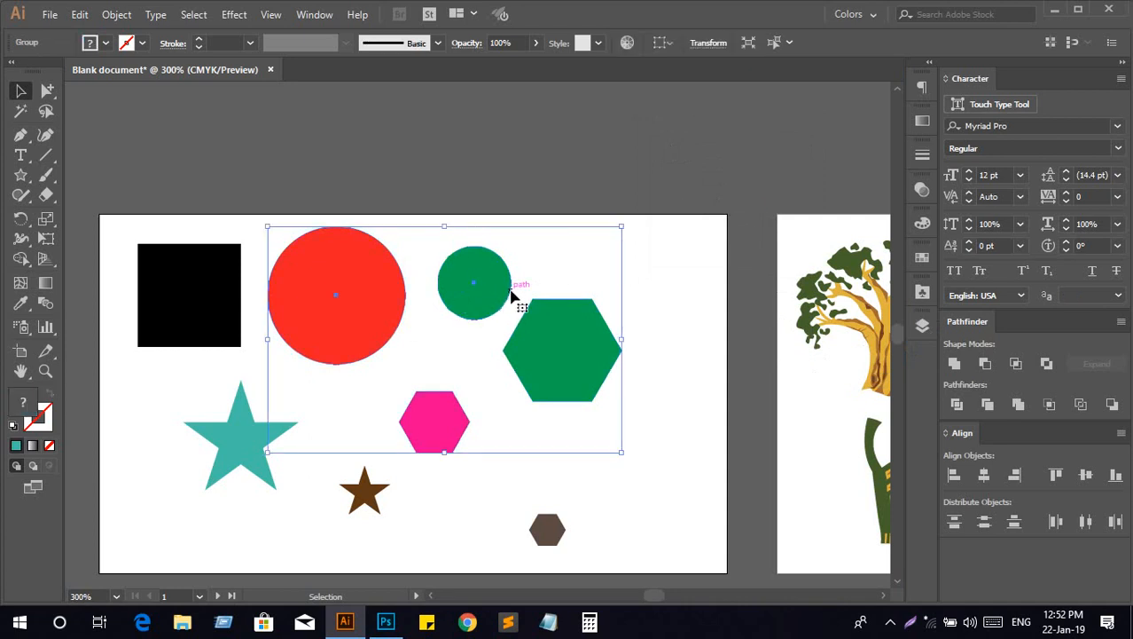
click(457, 182)
click(491, 288)
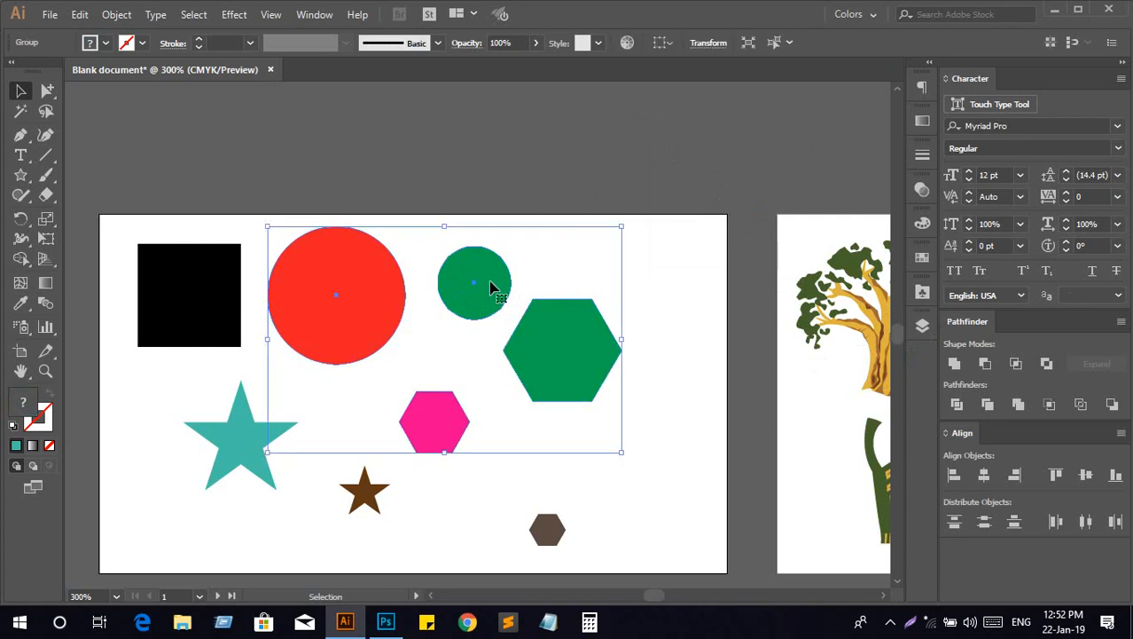
click(504, 190)
Scale down the teal star and place it below the black square, leaving it deselected
scroll(468, 287, down, 3)
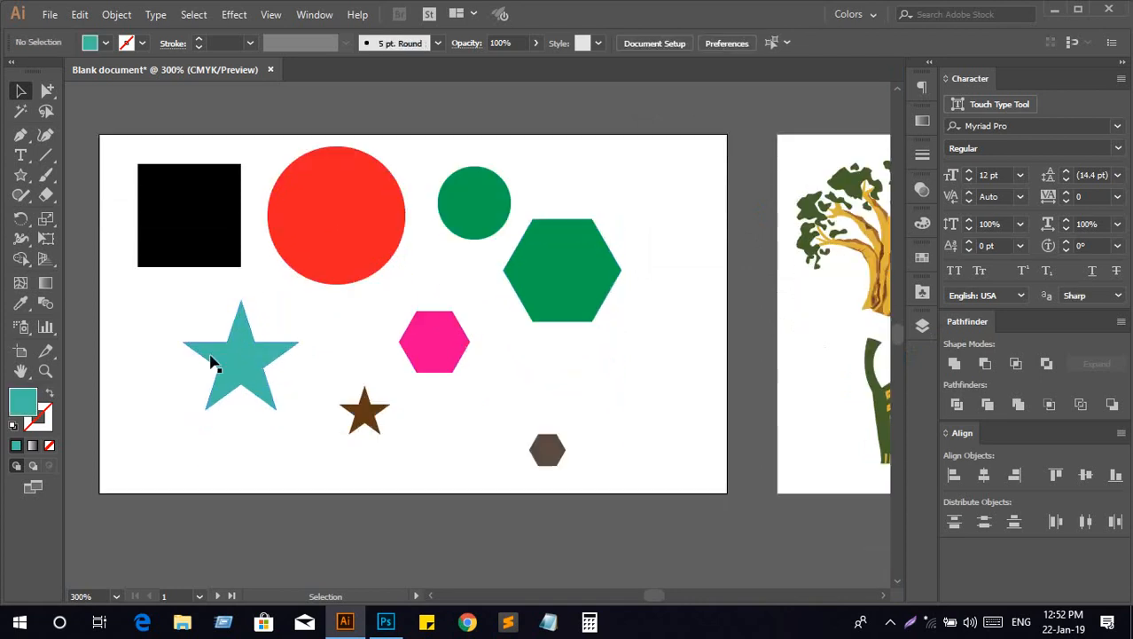
click(213, 360)
drag(231, 362, 211, 456)
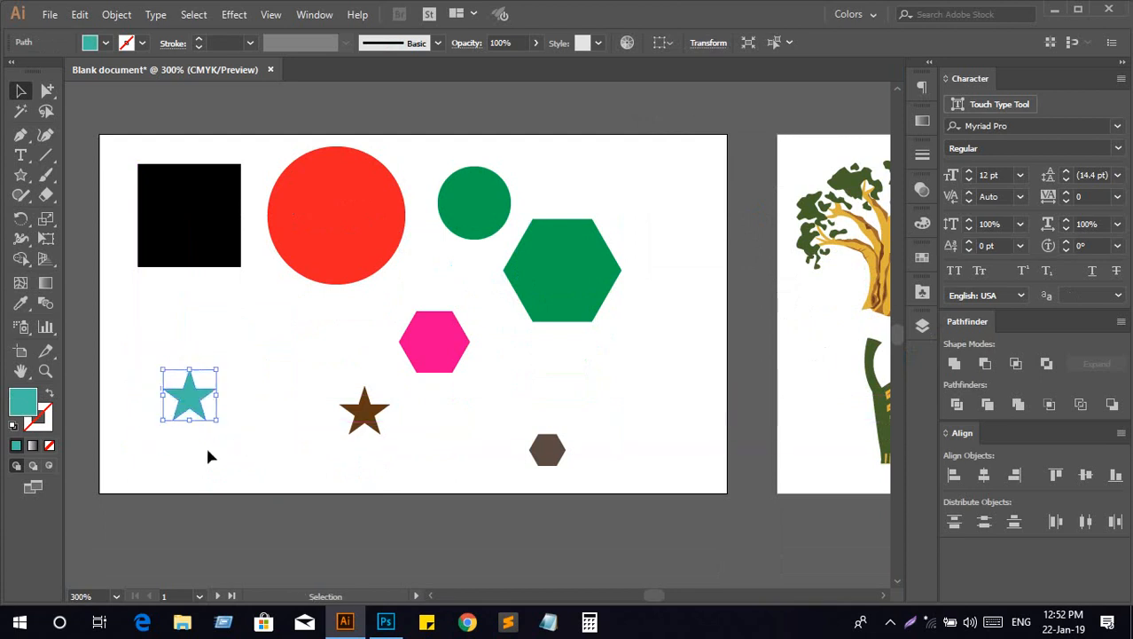
click(211, 456)
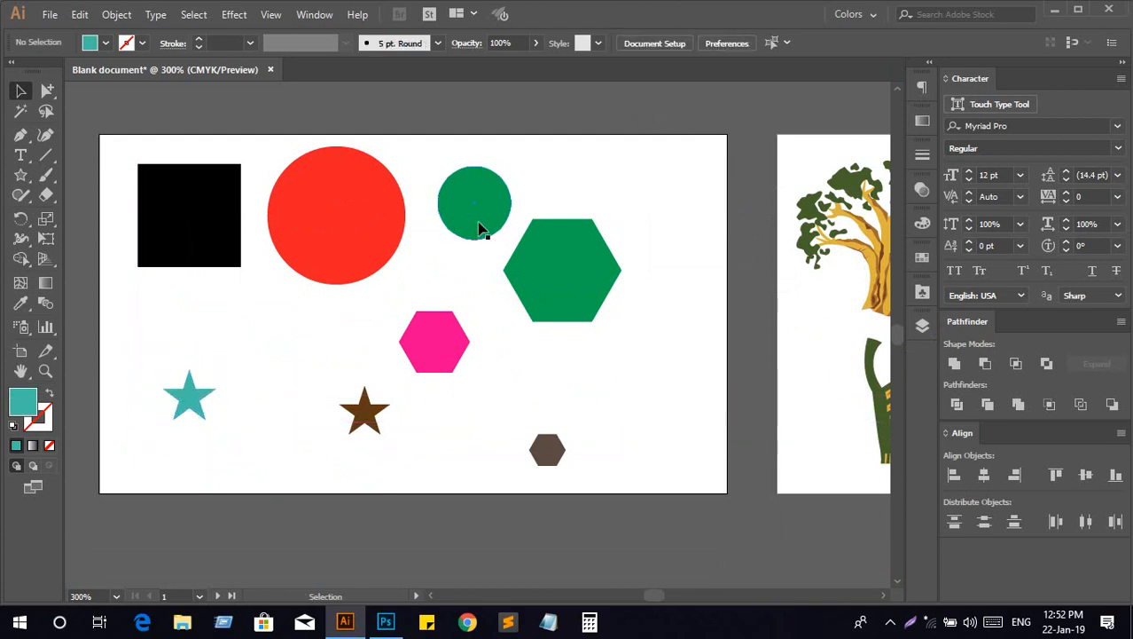
Use Group Selection to select the green circle alone, and extend the selection to the red circle and green hexagon of its parent groups
click(483, 215)
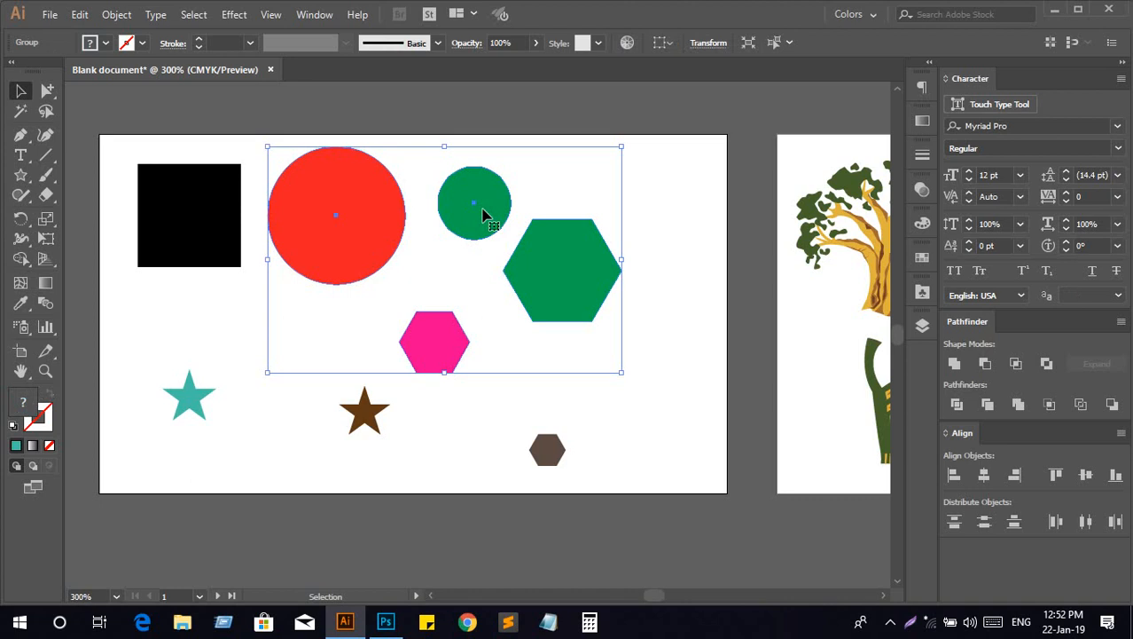
scroll(483, 215, up, 1)
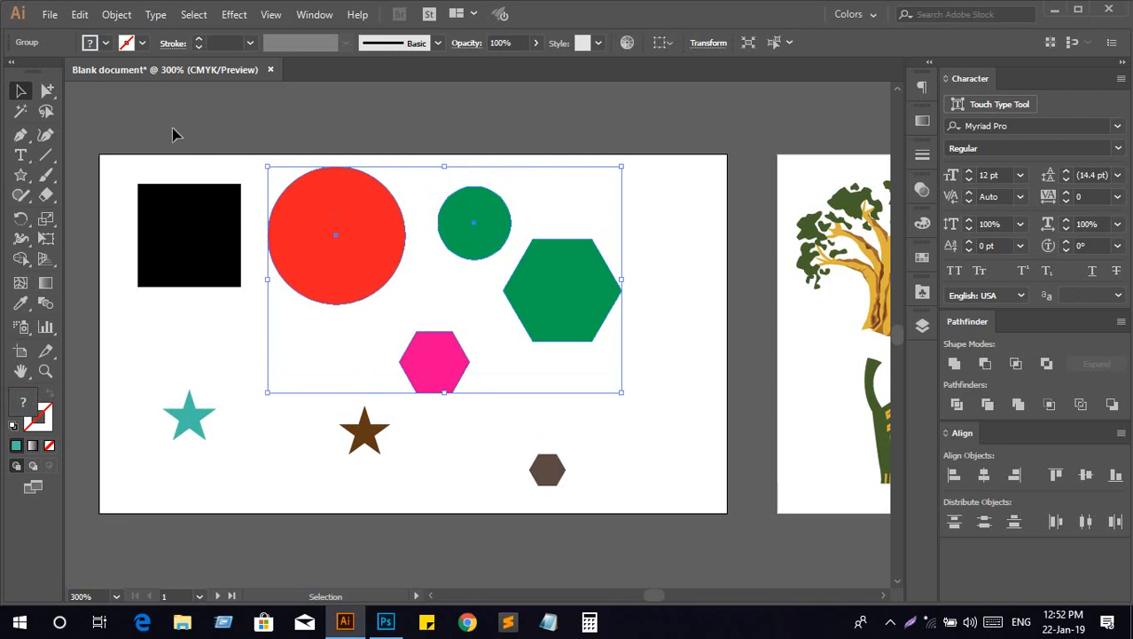
click(175, 133)
click(47, 90)
click(459, 227)
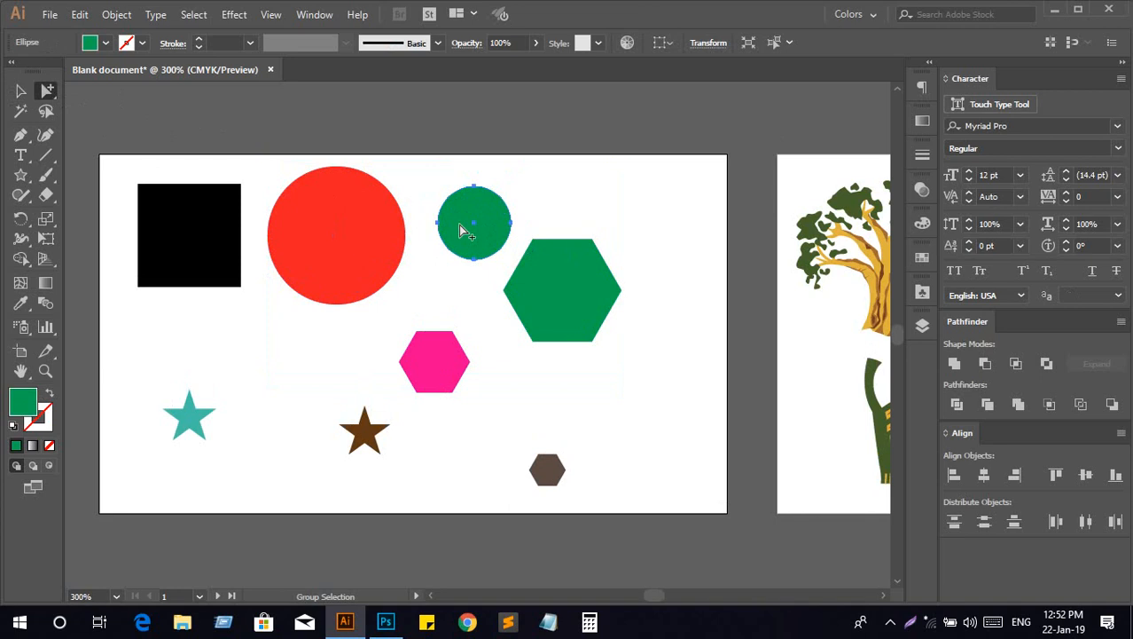
click(485, 237)
shift+click(323, 222)
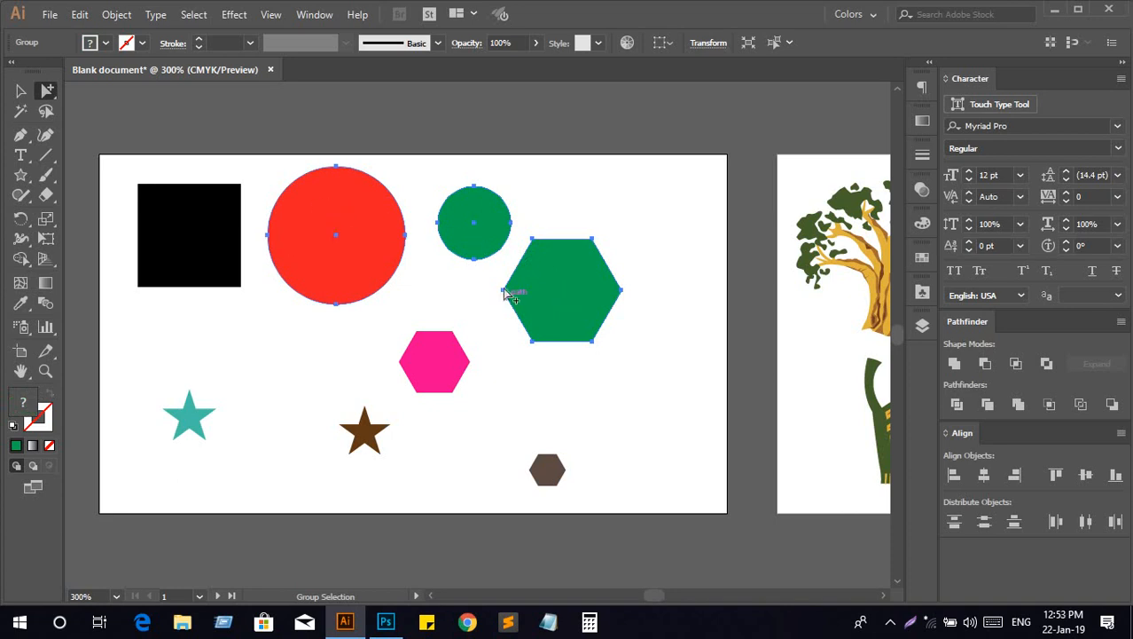
Select only the green circle within its group and move it next to the red circle
click(459, 222)
click(470, 220)
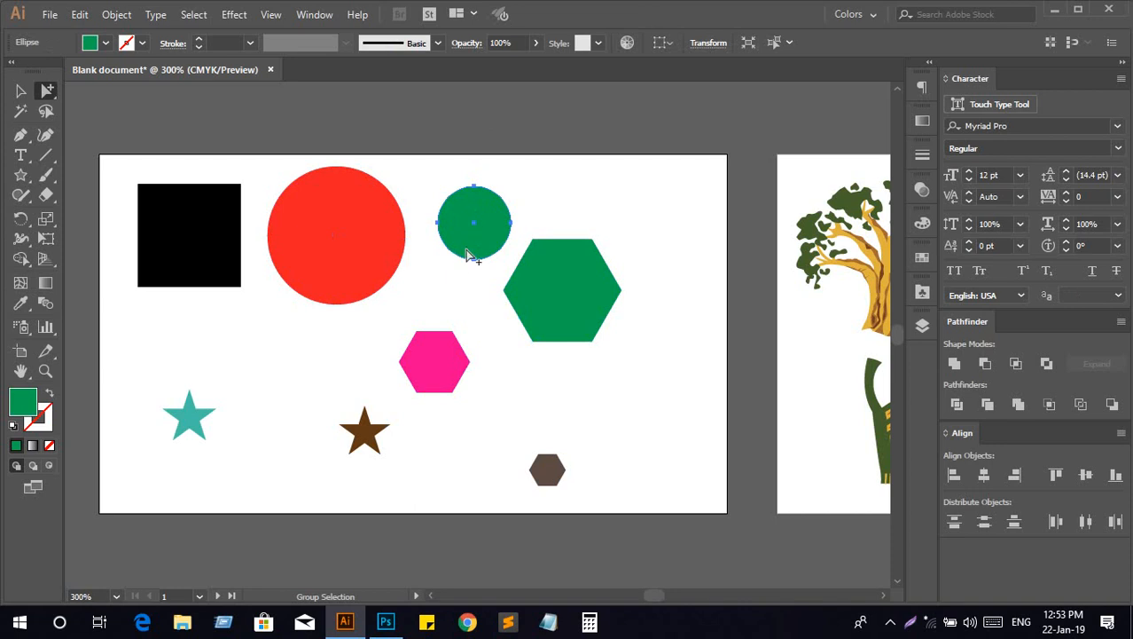
drag(468, 247, 441, 240)
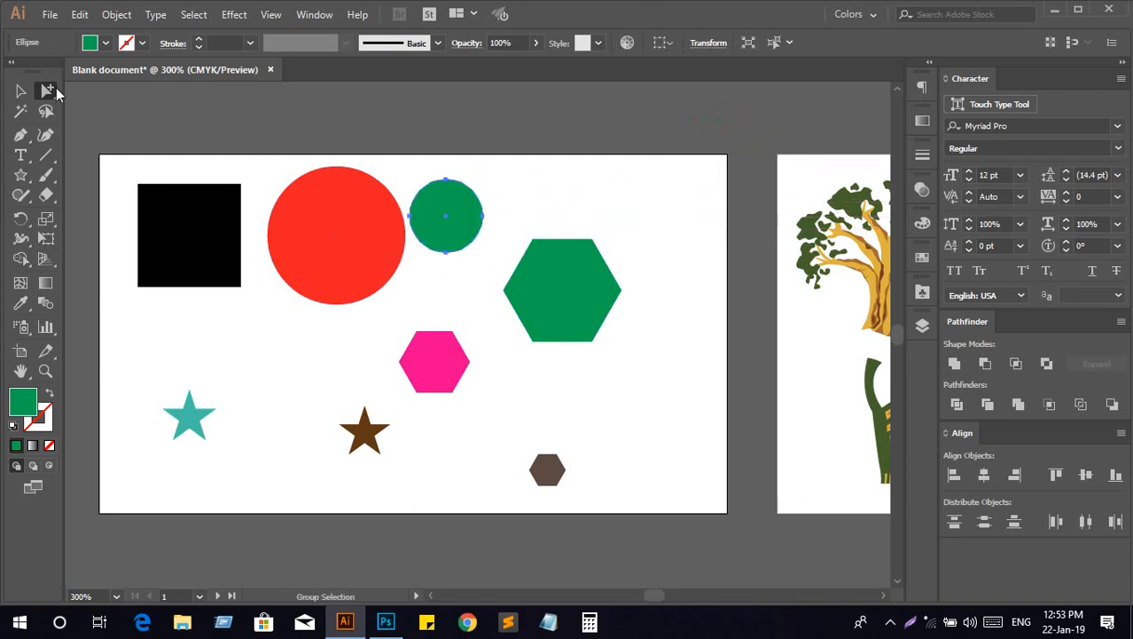
Ungroup every nested level of the group holding the red circle, green circle, green hexagon and pink hexagon
click(21, 91)
click(336, 158)
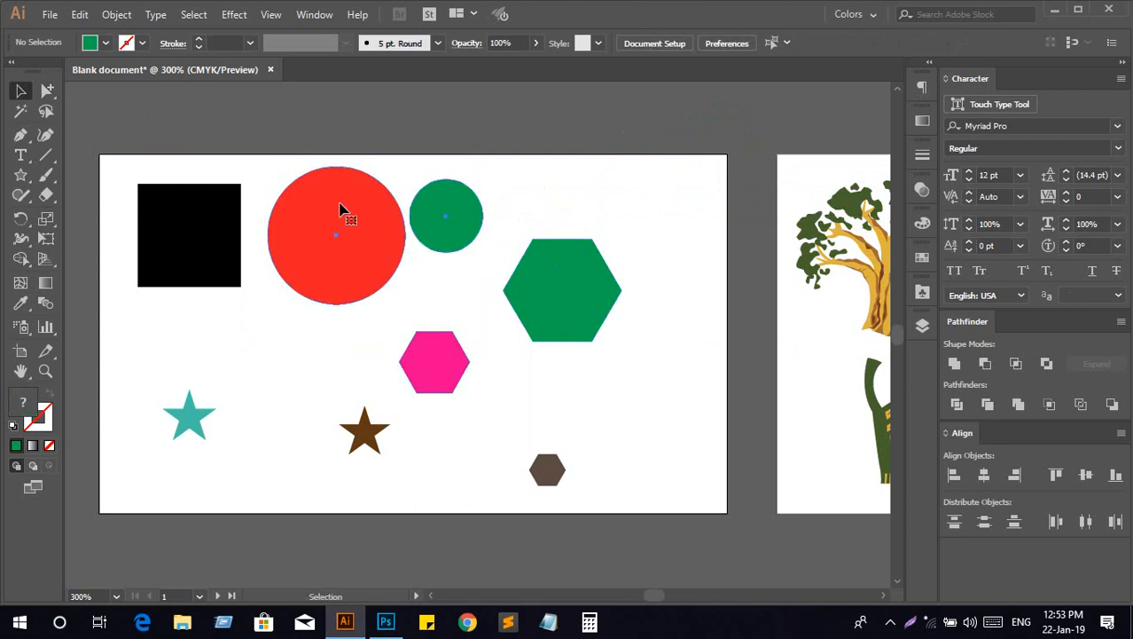
click(340, 210)
right_click(445, 234)
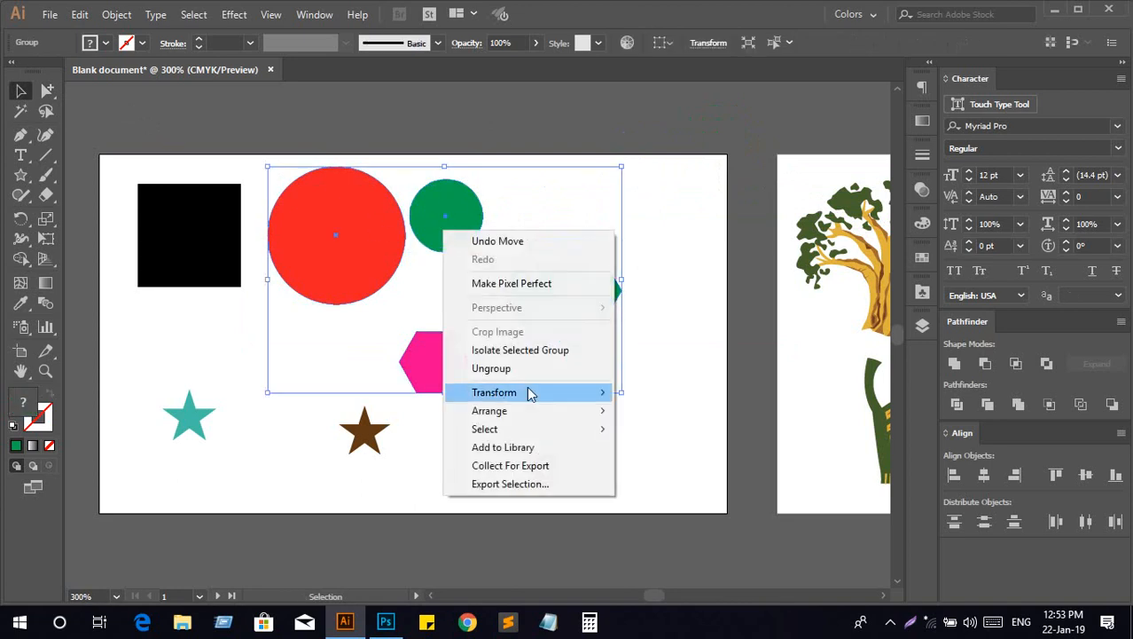
click(525, 372)
click(744, 347)
click(453, 229)
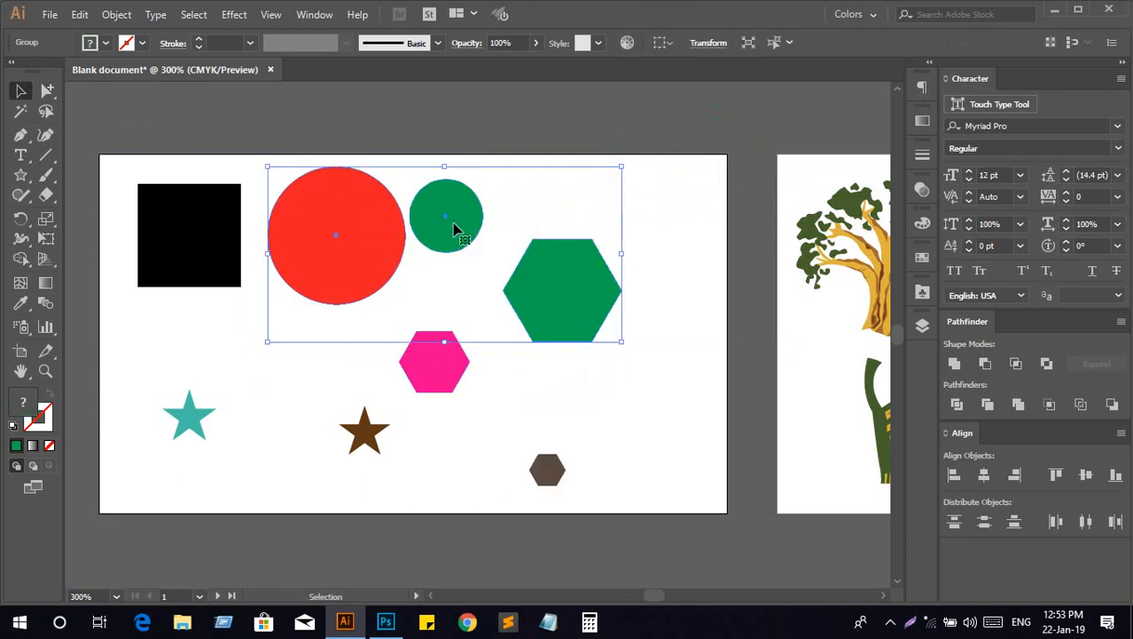
right_click(453, 229)
click(488, 358)
click(689, 374)
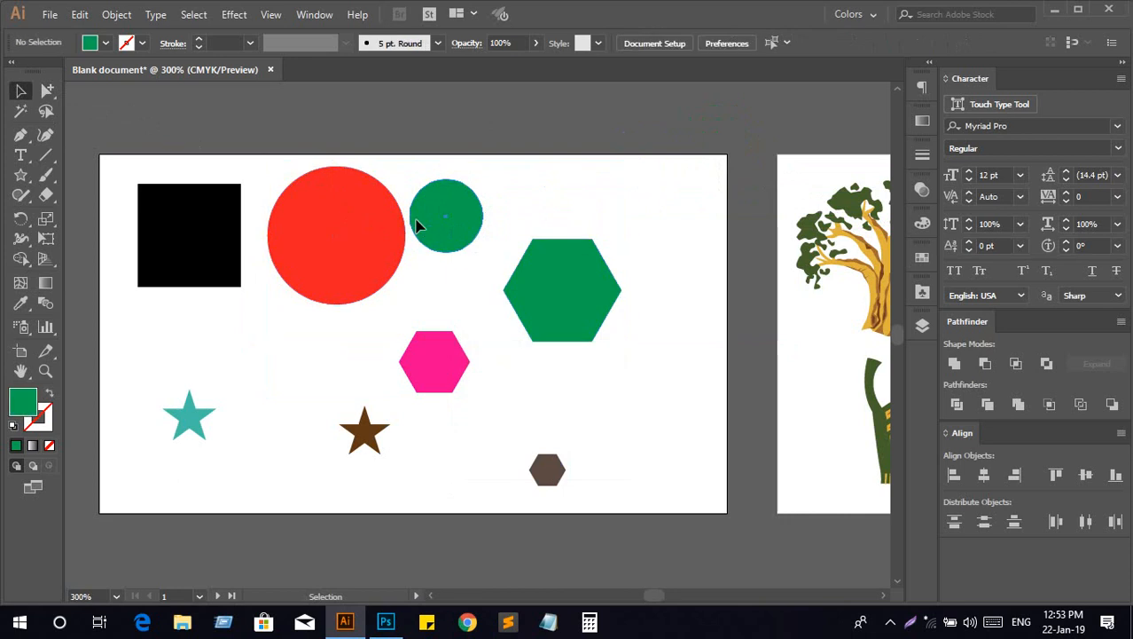
click(419, 224)
right_click(420, 224)
click(463, 358)
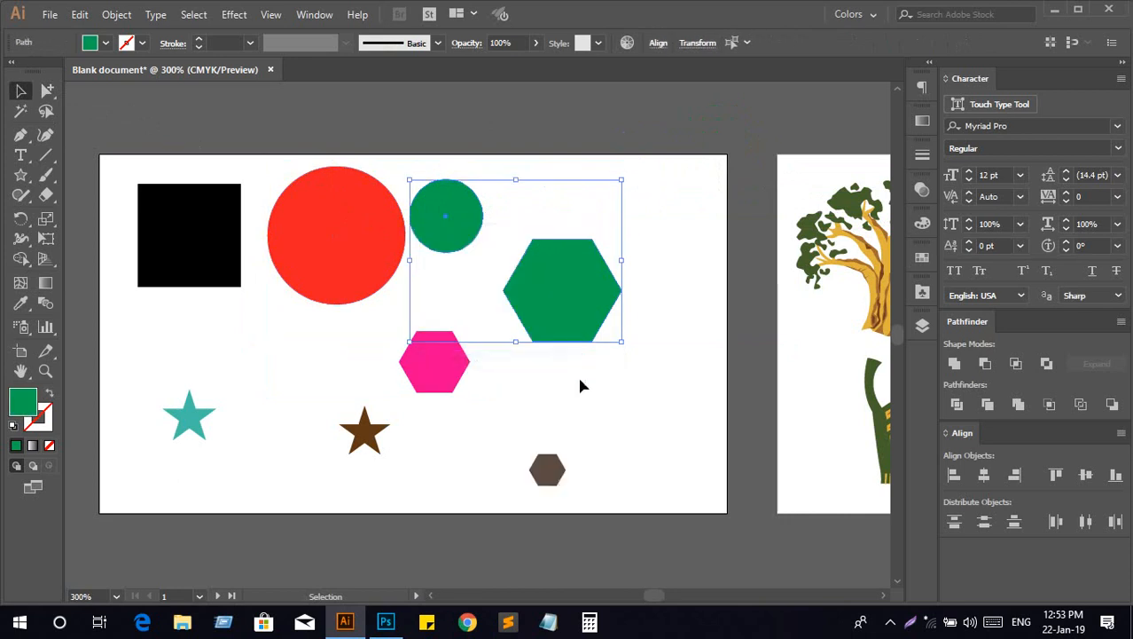
click(581, 385)
Move the ungrouped green circle off the artboard and return it to the space between the red circle and green hexagon
drag(466, 233, 768, 140)
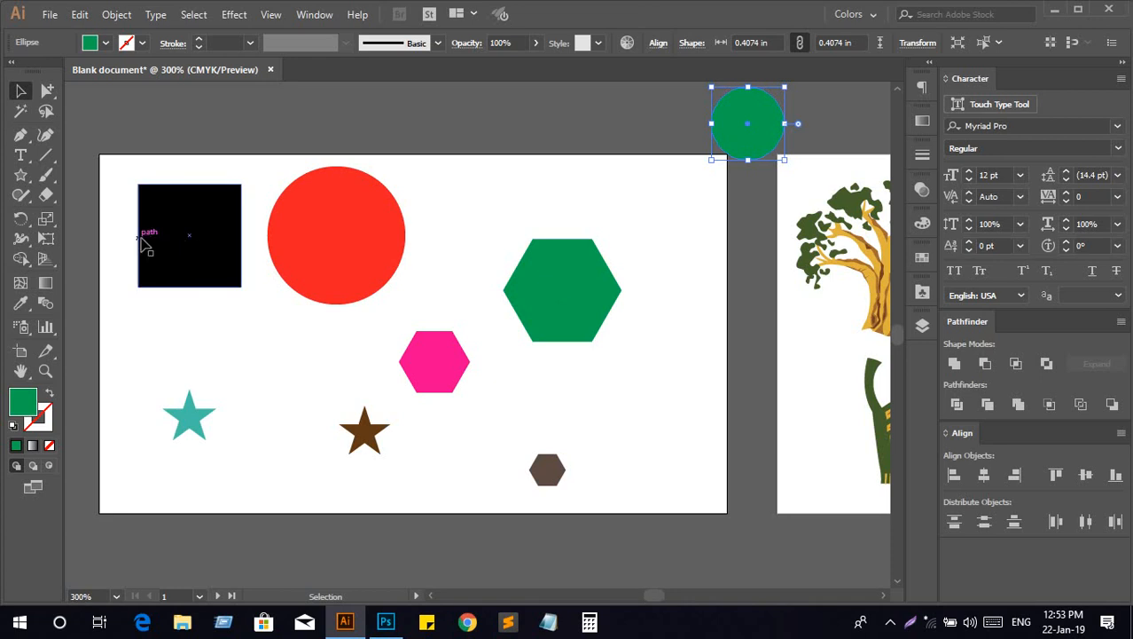
drag(730, 152, 461, 225)
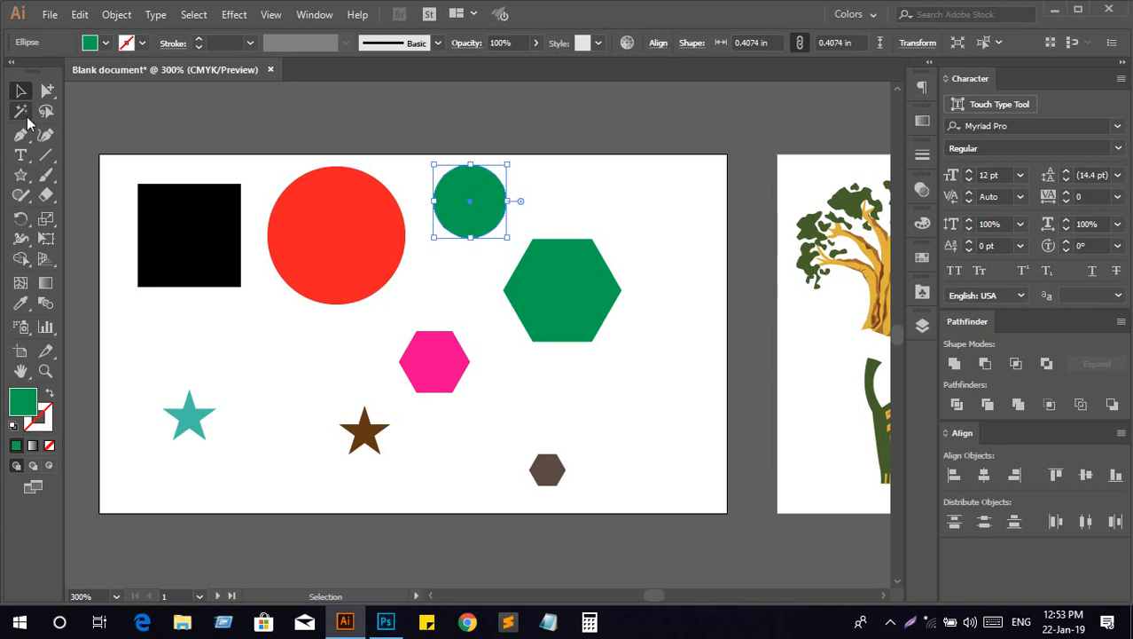
click(252, 158)
Select all shapes sharing the green circle's fill colour with the Magic Wand, and clear the selection
click(21, 111)
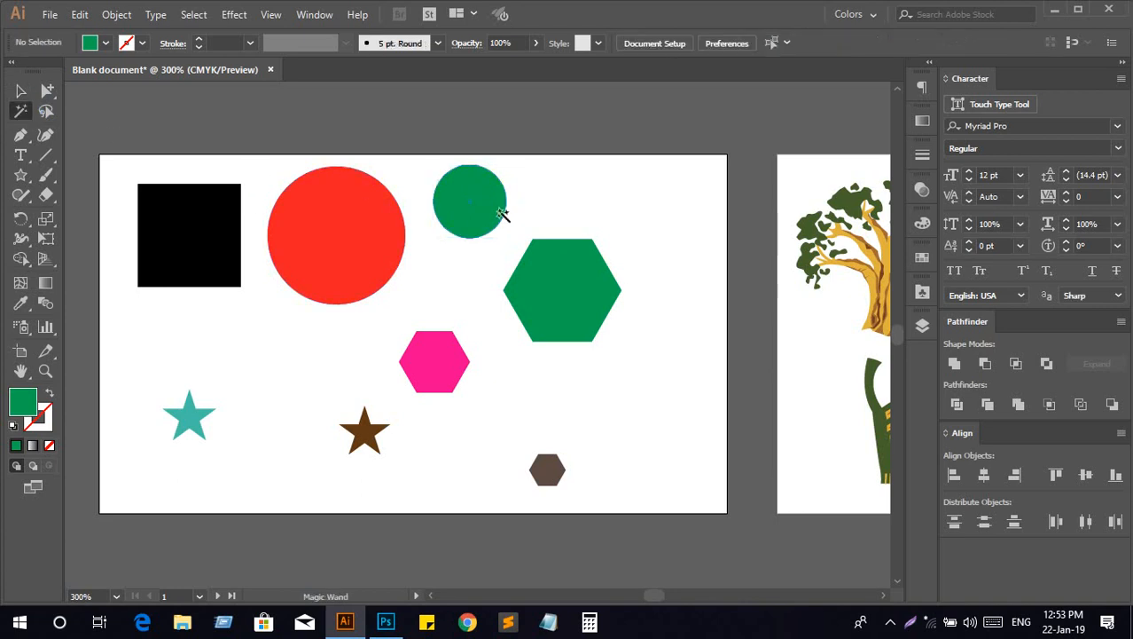
click(499, 211)
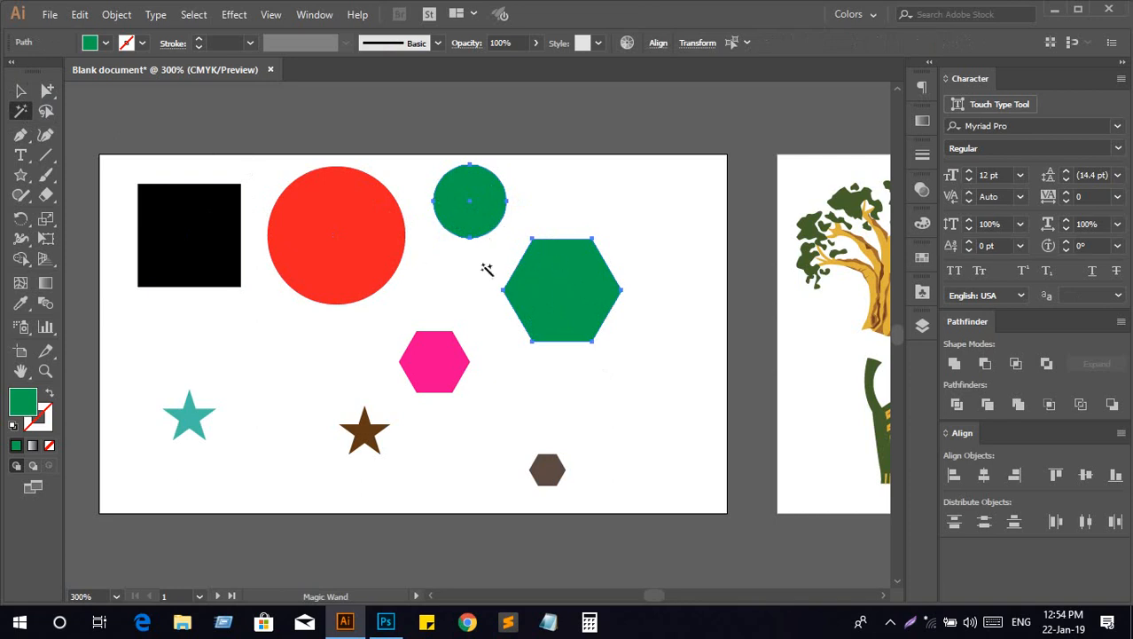
click(47, 110)
click(21, 91)
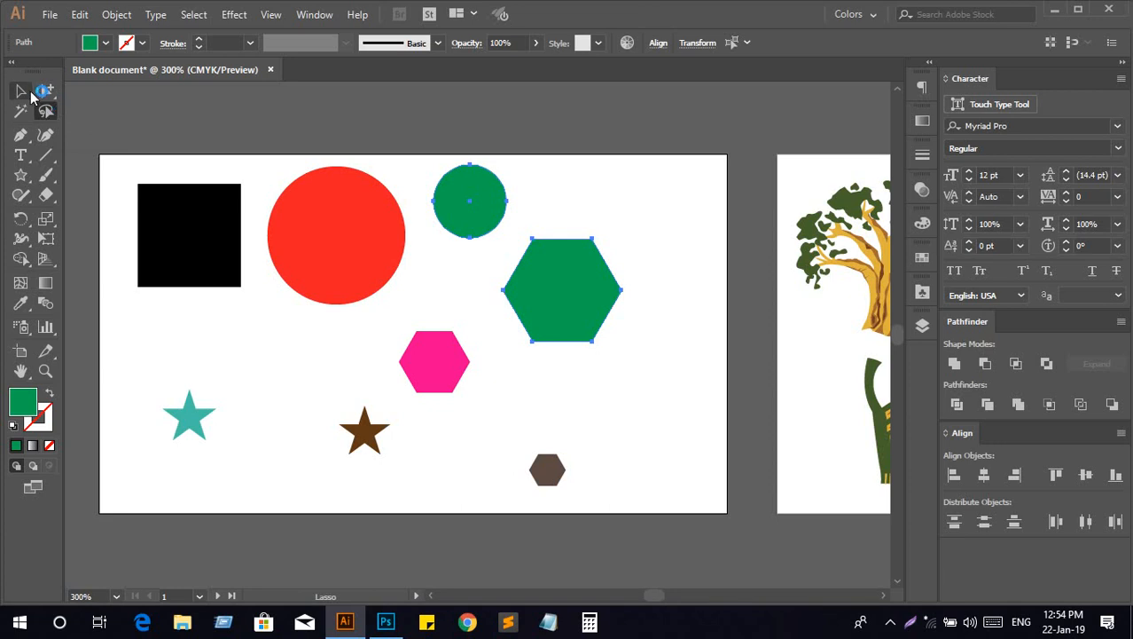
click(142, 130)
Move the green hexagon up beside the red circle, and the green circle to the right of the pink hexagon
key(ctrl+z)
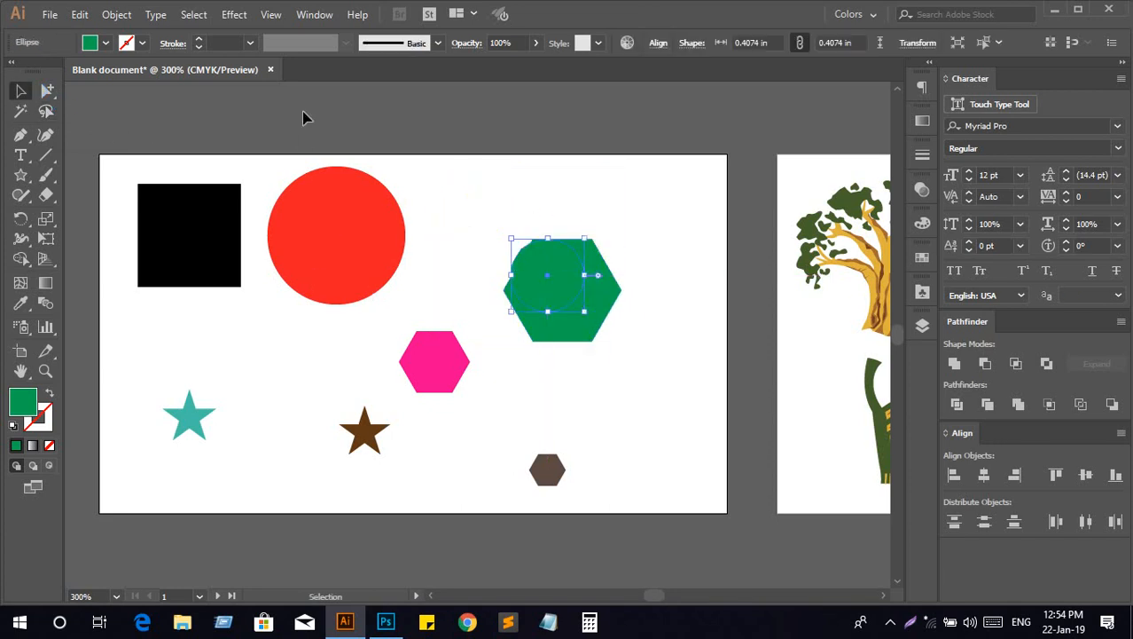
drag(501, 273, 417, 192)
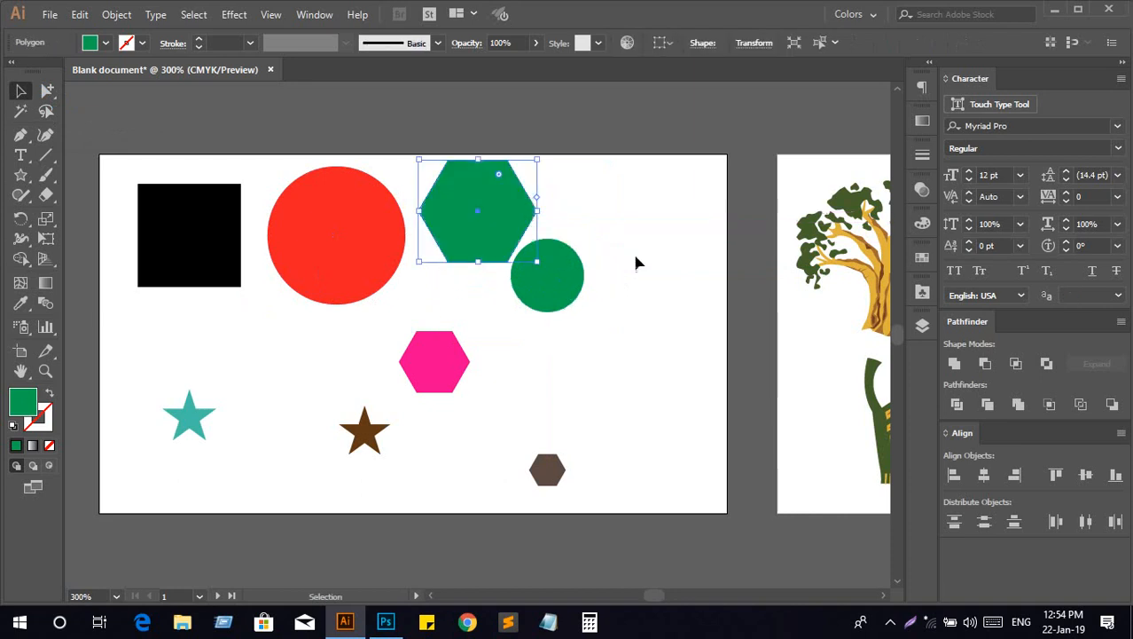
drag(574, 290, 624, 349)
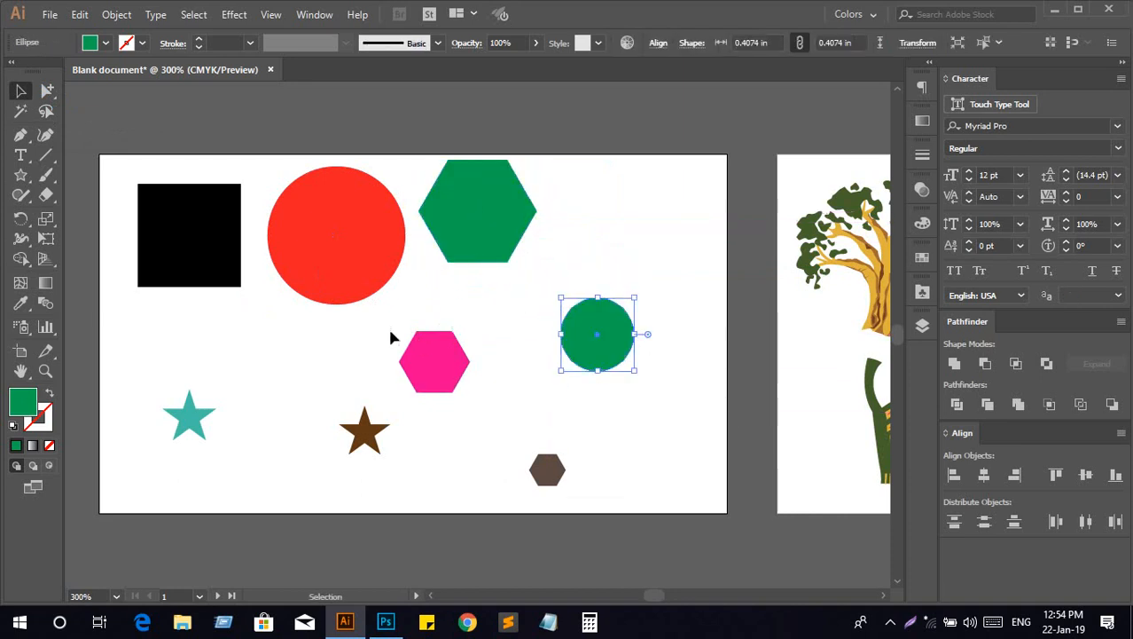
click(386, 328)
Lasso-select anchor points of the black square, and add those of the pink hexagon, green circle and small brown hexagon to the selection
click(47, 111)
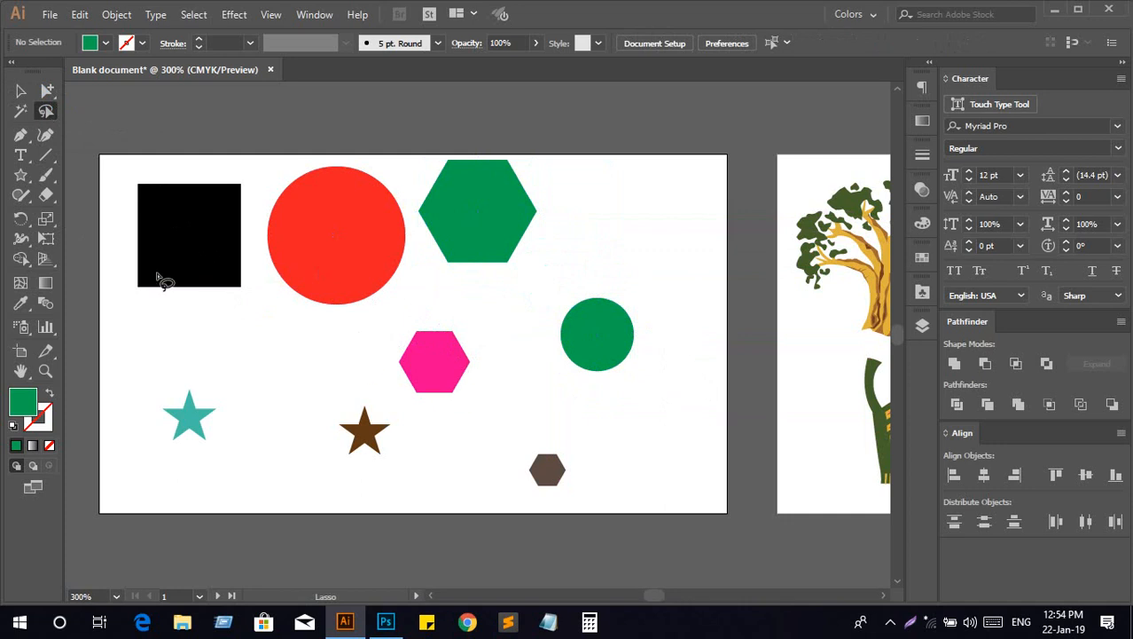
mouse_move(198, 285)
mouse_down()
mouse_move(264, 333)
mouse_move(430, 372)
mouse_up()
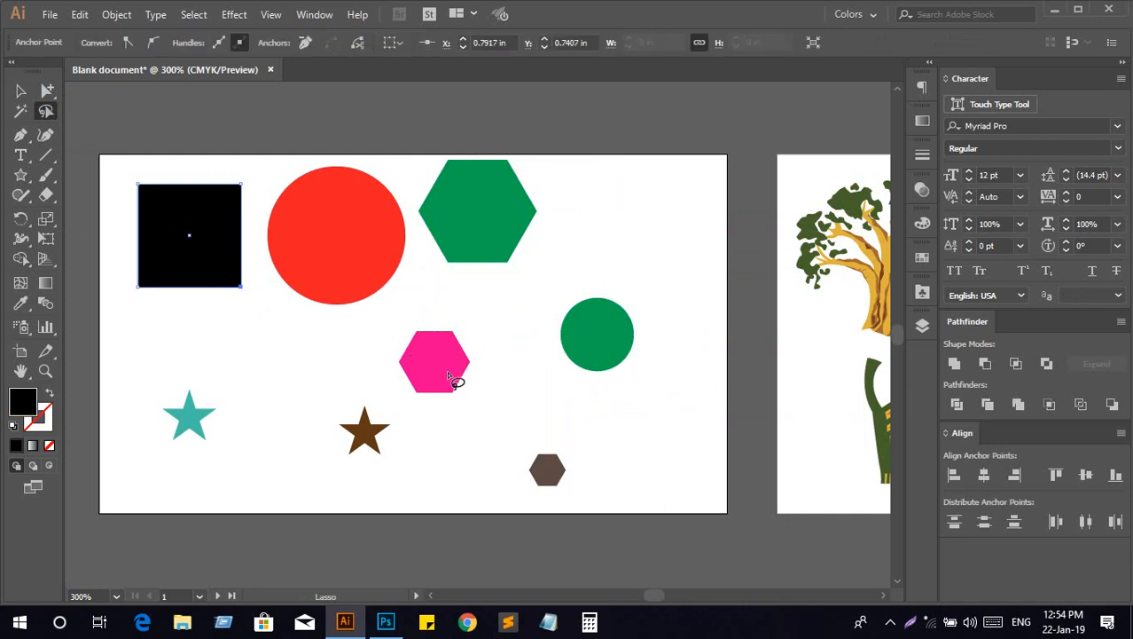
mouse_move(437, 380)
mouse_down()
mouse_move(334, 344)
mouse_move(178, 244)
mouse_up()
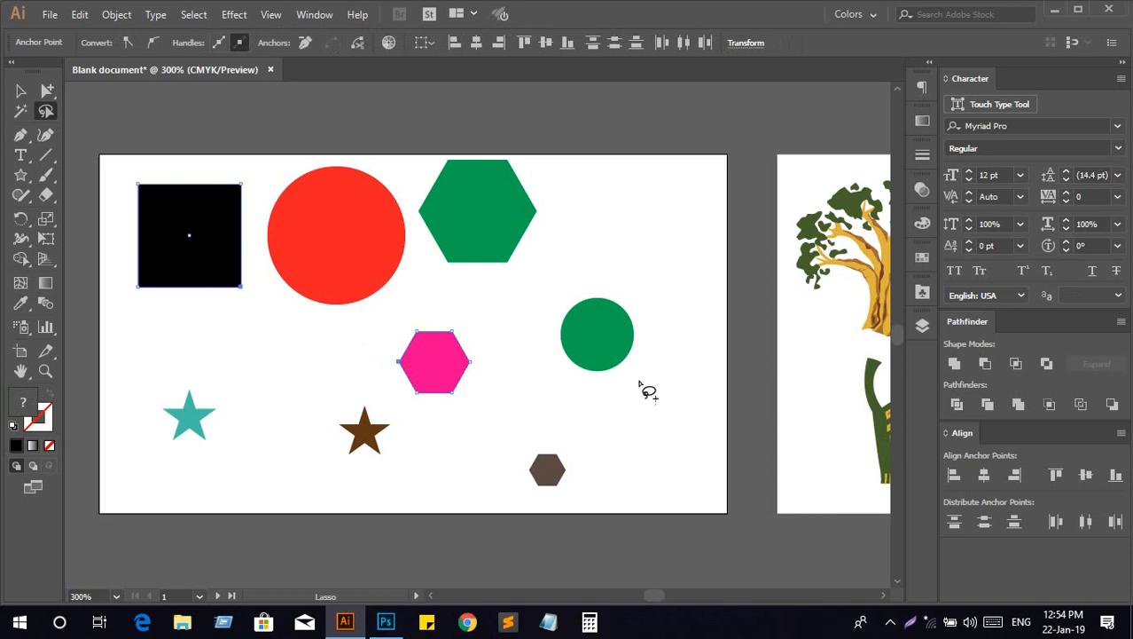
drag(602, 327, 557, 390)
mouse_move(453, 381)
mouse_down()
mouse_move(561, 356)
mouse_move(607, 329)
mouse_up()
drag(451, 380, 663, 327)
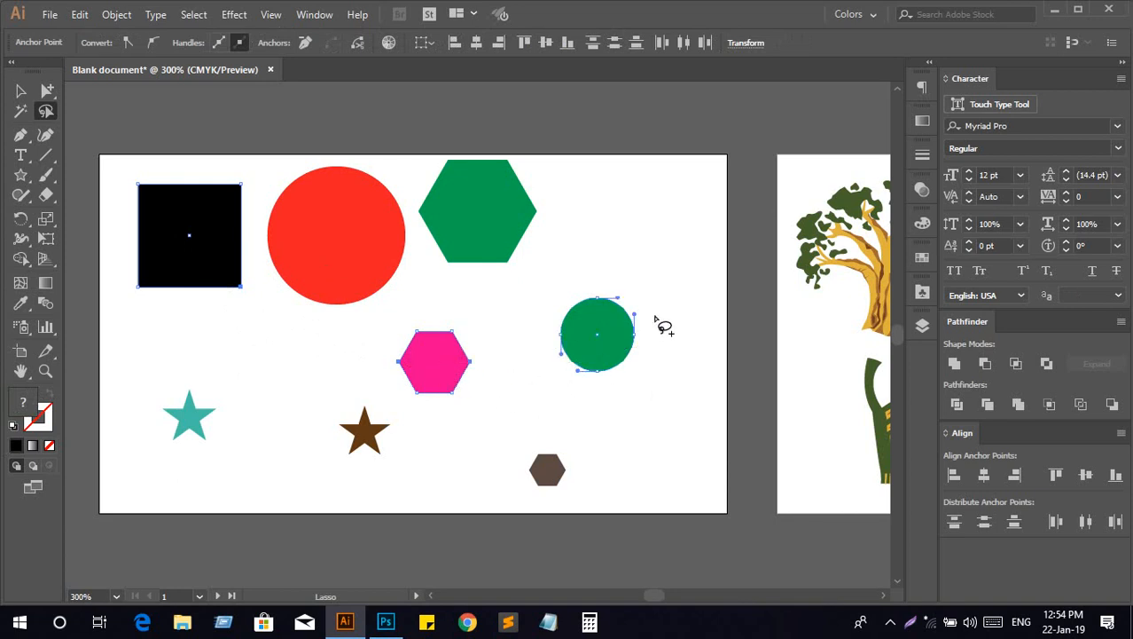
mouse_move(432, 370)
mouse_down()
mouse_move(585, 329)
mouse_move(602, 350)
mouse_move(545, 456)
mouse_move(542, 489)
mouse_up()
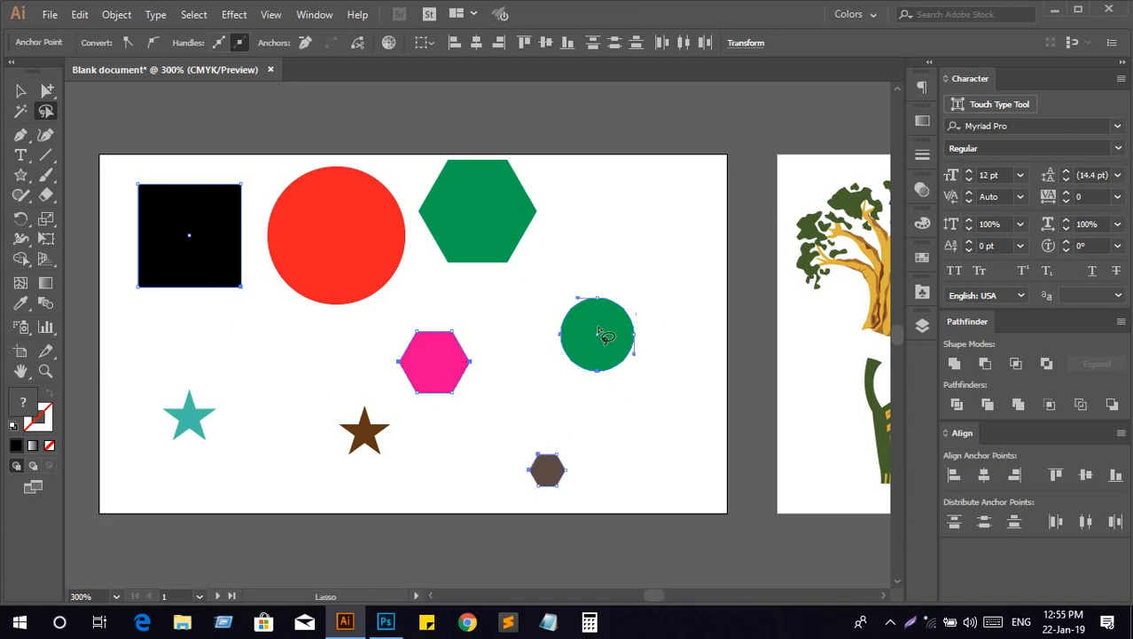
Lasso-select the black square, pink hexagon, green circle and small brown hexagon again, and clear the selection
click(270, 380)
mouse_move(197, 258)
mouse_down()
mouse_move(216, 335)
mouse_move(449, 364)
mouse_move(595, 344)
mouse_move(603, 404)
mouse_move(532, 456)
mouse_up()
click(21, 90)
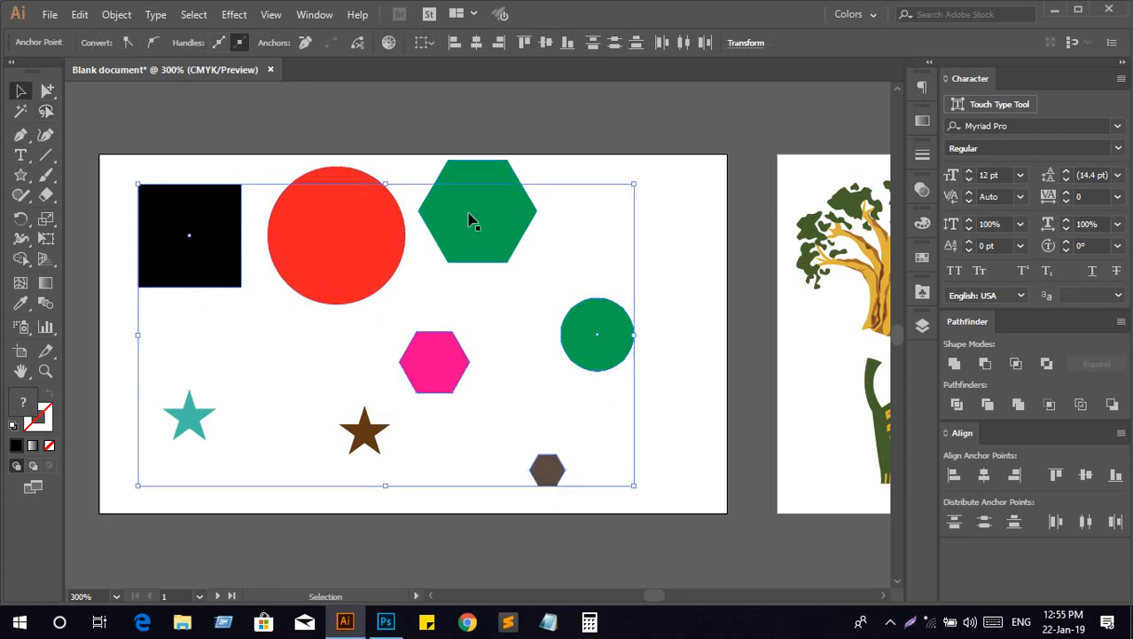
click(690, 248)
Scale down the green hexagon, and move the red circle so its top lines up with the black square
drag(522, 228, 523, 290)
click(594, 258)
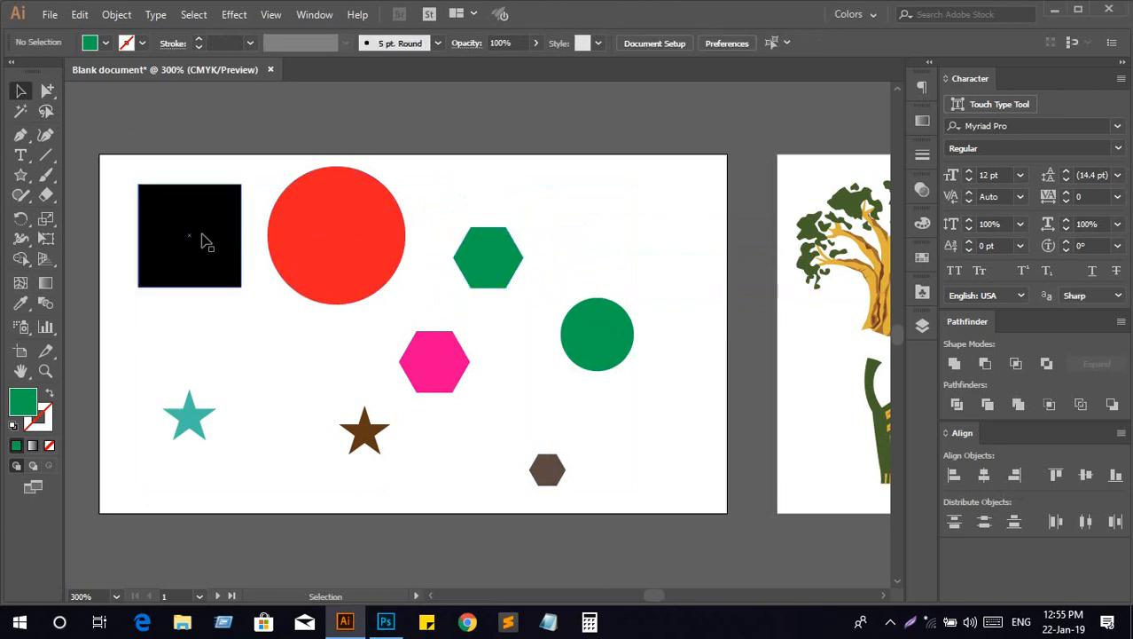
drag(335, 245, 344, 255)
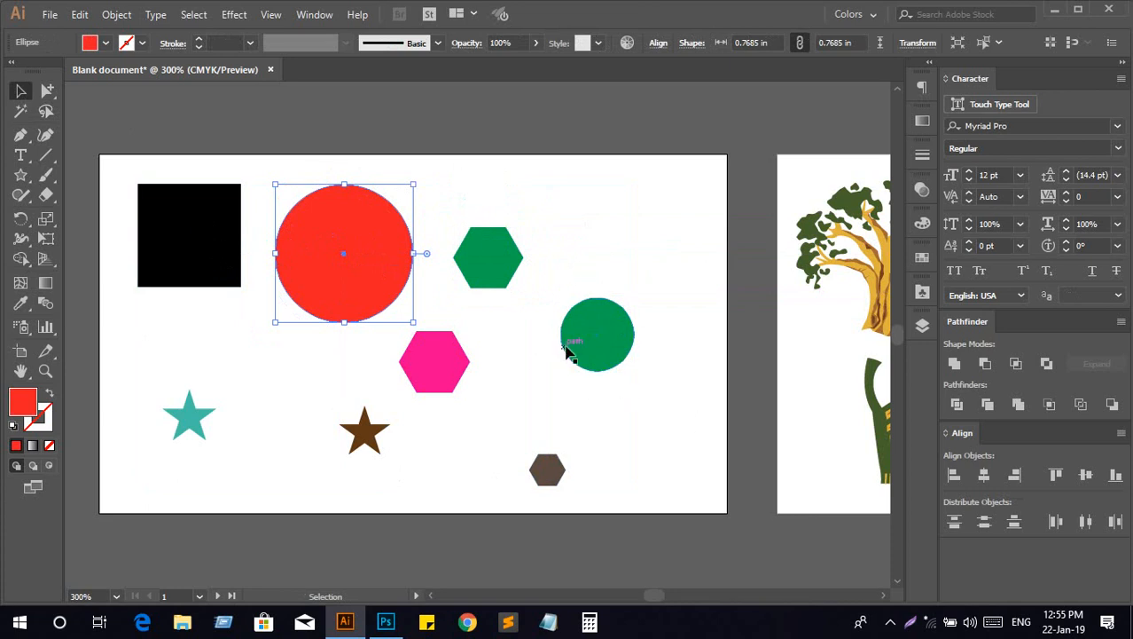
Duplicate the pink hexagon into four copies: one to its left, two stepping down to its right, and one beside the green hexagon
click(438, 366)
drag(438, 365, 515, 378)
drag(400, 357, 306, 356)
drag(535, 387, 589, 434)
click(670, 436)
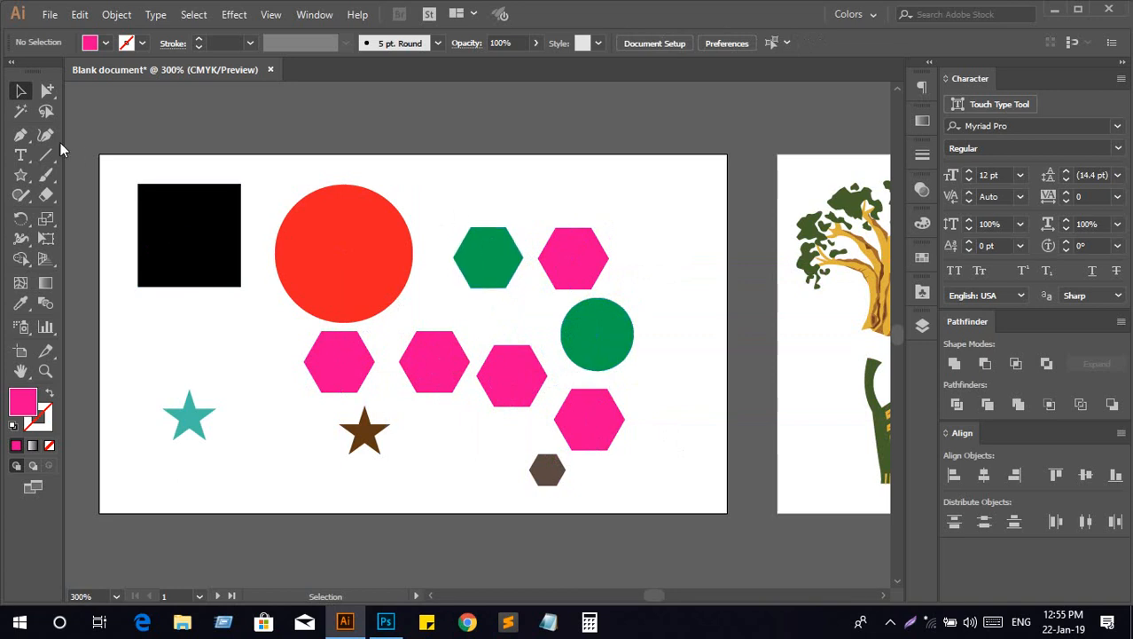
Lasso-select the shapes across the first artboard, including the teal star, and clear the selection
click(47, 116)
mouse_move(213, 286)
mouse_down()
mouse_move(261, 383)
mouse_move(324, 429)
mouse_move(388, 442)
mouse_move(450, 477)
mouse_move(600, 477)
mouse_move(653, 462)
mouse_move(670, 440)
mouse_move(677, 383)
mouse_move(657, 302)
mouse_move(610, 205)
mouse_move(534, 192)
mouse_move(490, 256)
mouse_up()
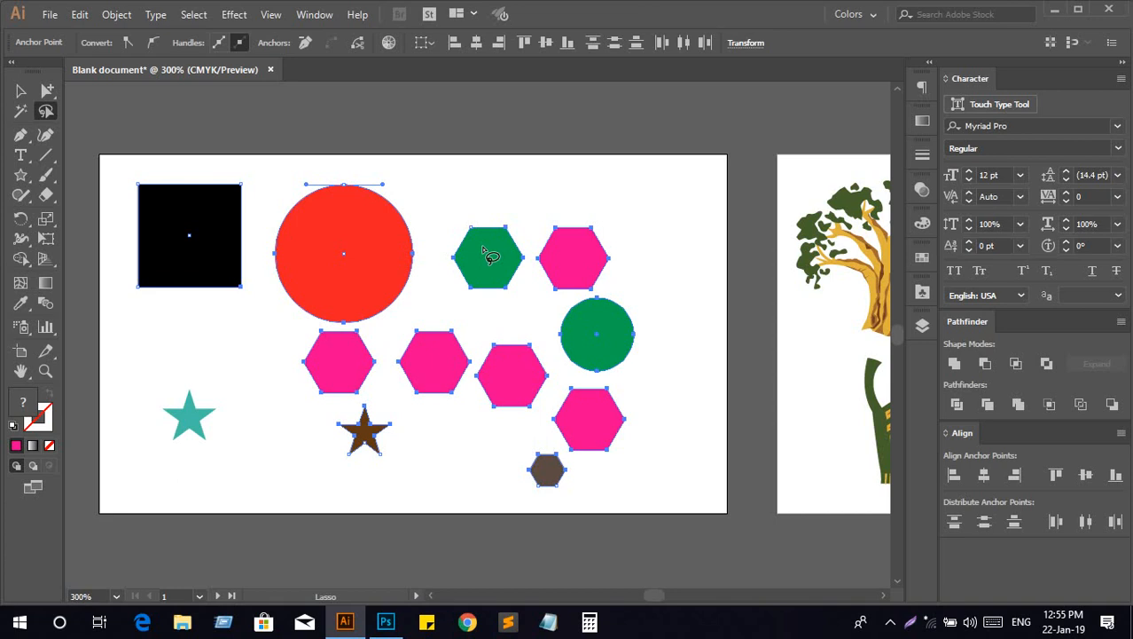
mouse_move(135, 153)
mouse_down()
mouse_move(106, 319)
mouse_move(686, 295)
mouse_move(448, 180)
mouse_move(140, 213)
mouse_move(81, 243)
mouse_up()
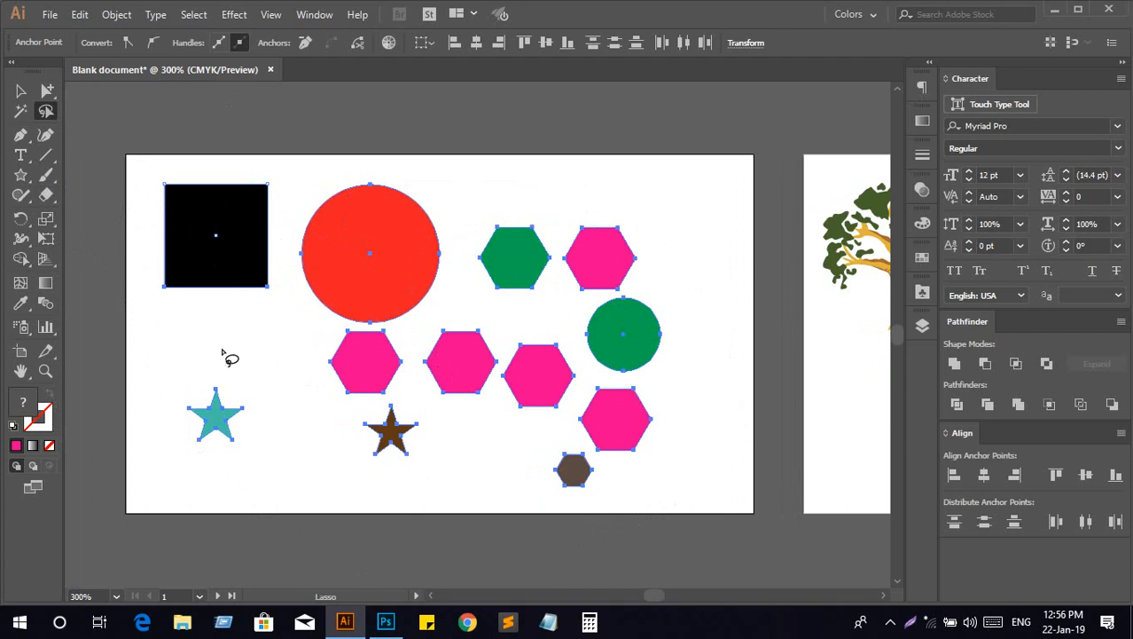
click(197, 330)
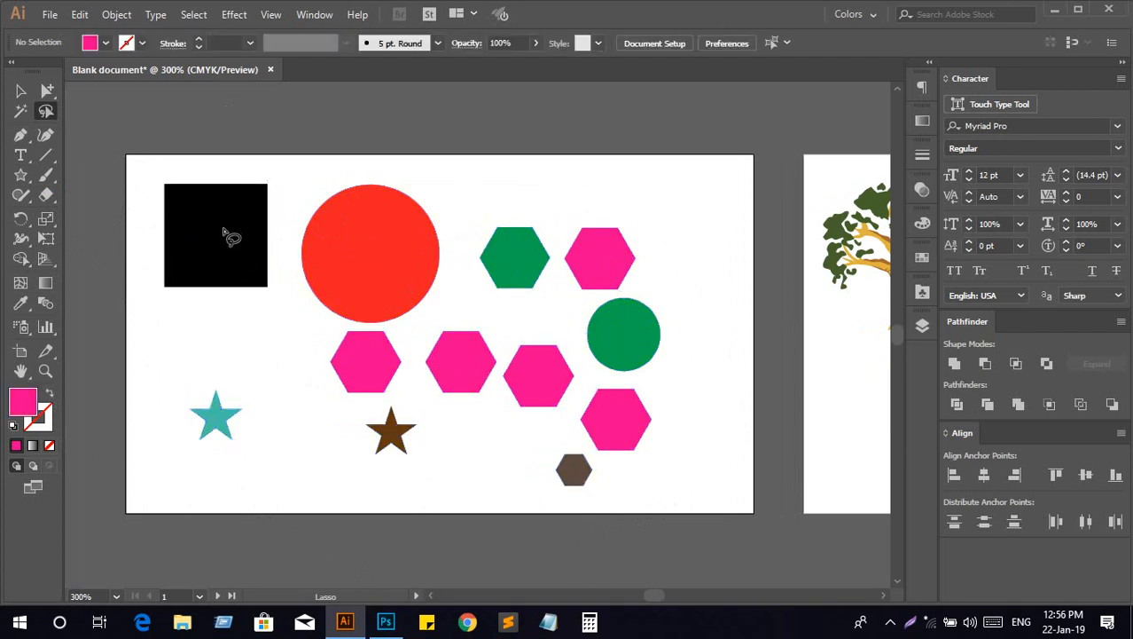
Lasso-select only the black square, green hexagon, brown star and small brown hexagon, and clear the selection
mouse_move(223, 233)
mouse_down()
mouse_move(250, 340)
mouse_move(312, 420)
mouse_move(543, 478)
mouse_move(619, 481)
mouse_move(686, 470)
mouse_move(711, 427)
mouse_move(730, 358)
mouse_move(721, 261)
mouse_move(663, 194)
mouse_move(553, 189)
mouse_move(479, 218)
mouse_move(488, 262)
mouse_move(507, 270)
mouse_move(541, 263)
mouse_move(548, 224)
mouse_move(573, 214)
mouse_move(647, 226)
mouse_move(676, 255)
mouse_move(688, 342)
mouse_move(674, 423)
mouse_move(652, 464)
mouse_move(560, 468)
mouse_move(437, 423)
mouse_move(355, 413)
mouse_move(287, 368)
mouse_move(236, 288)
mouse_move(182, 256)
mouse_up()
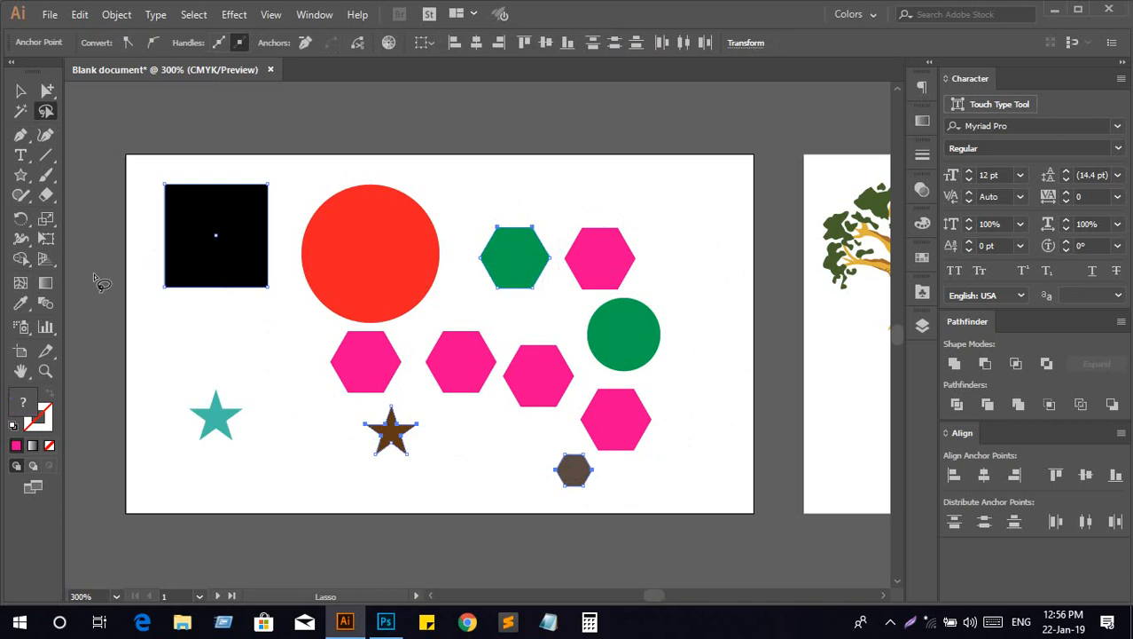
click(22, 92)
click(21, 135)
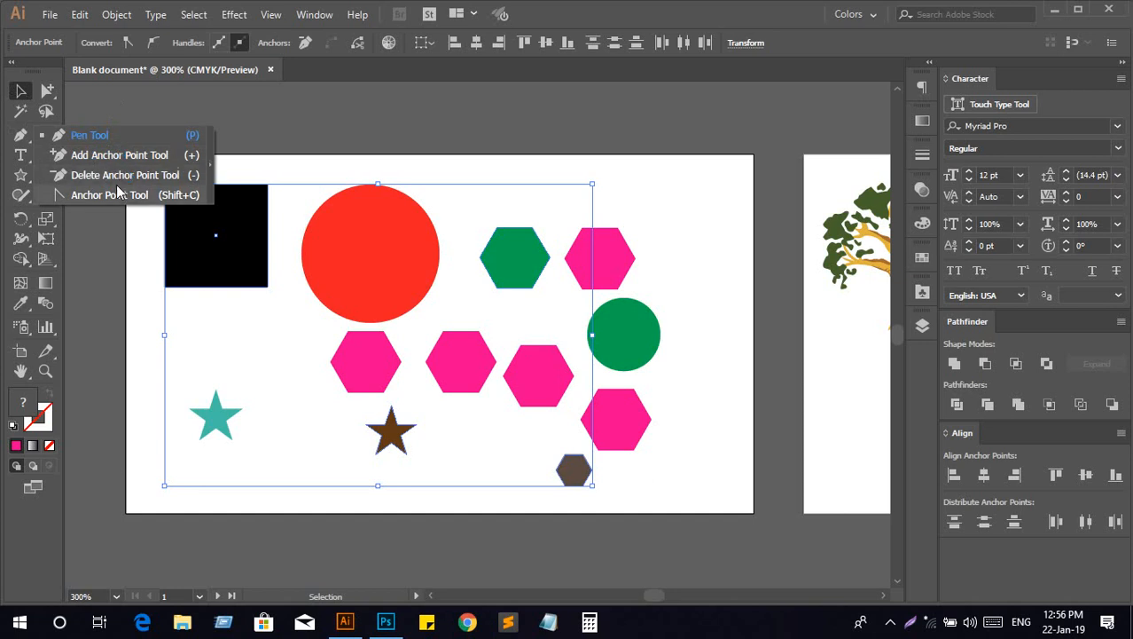
click(18, 91)
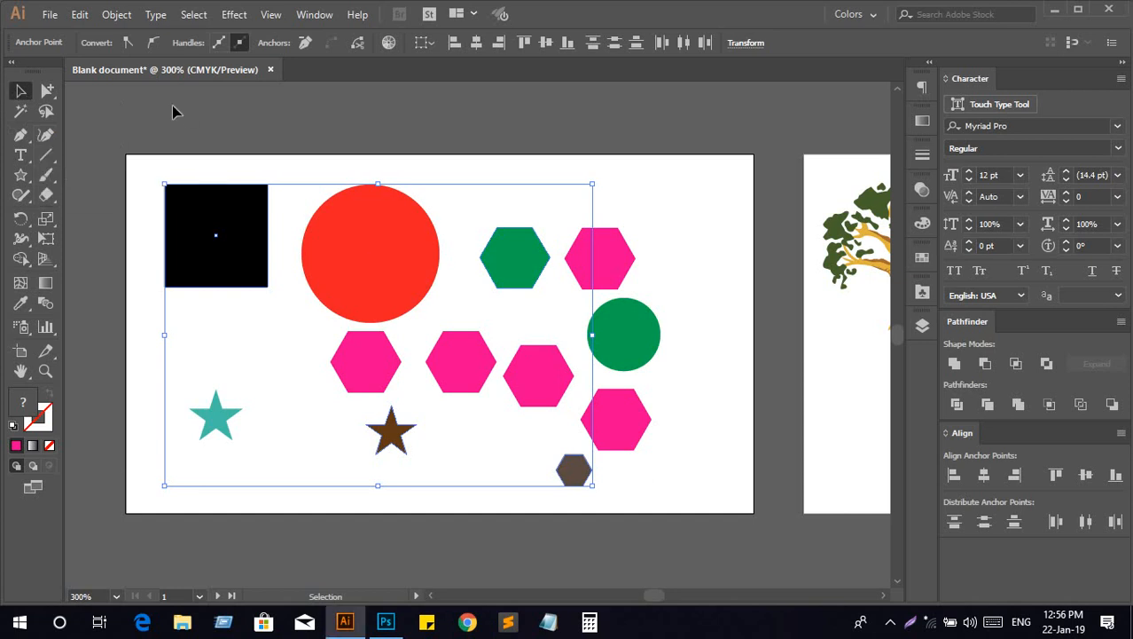
click(715, 259)
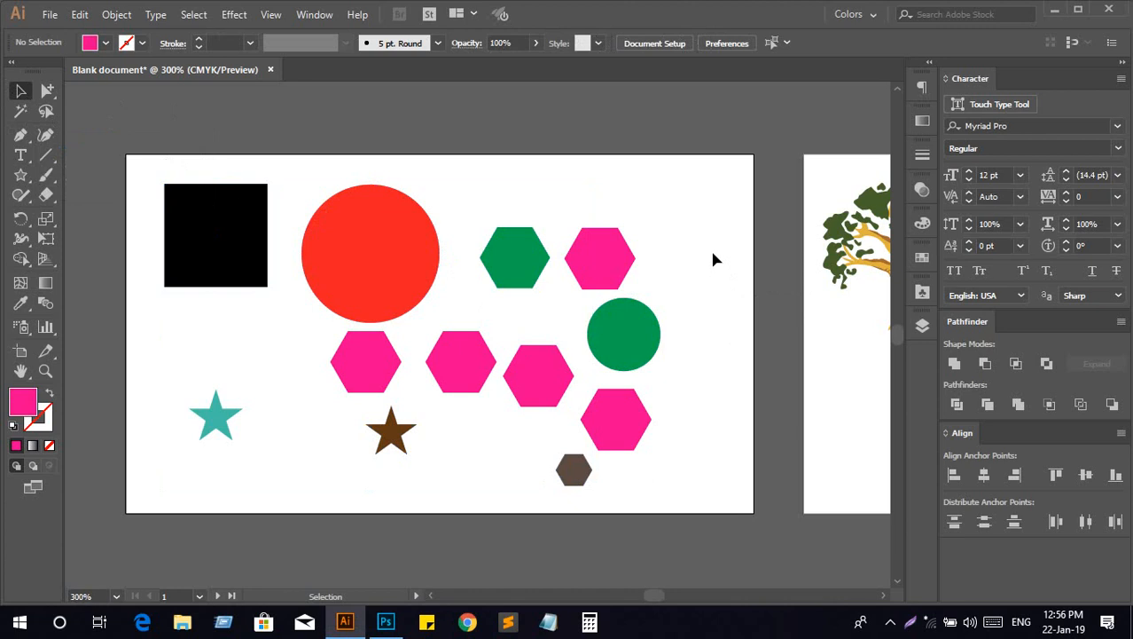
Swap the Group Selection tool for Direct Selection, and return to the Selection tool
click(47, 93)
click(133, 91)
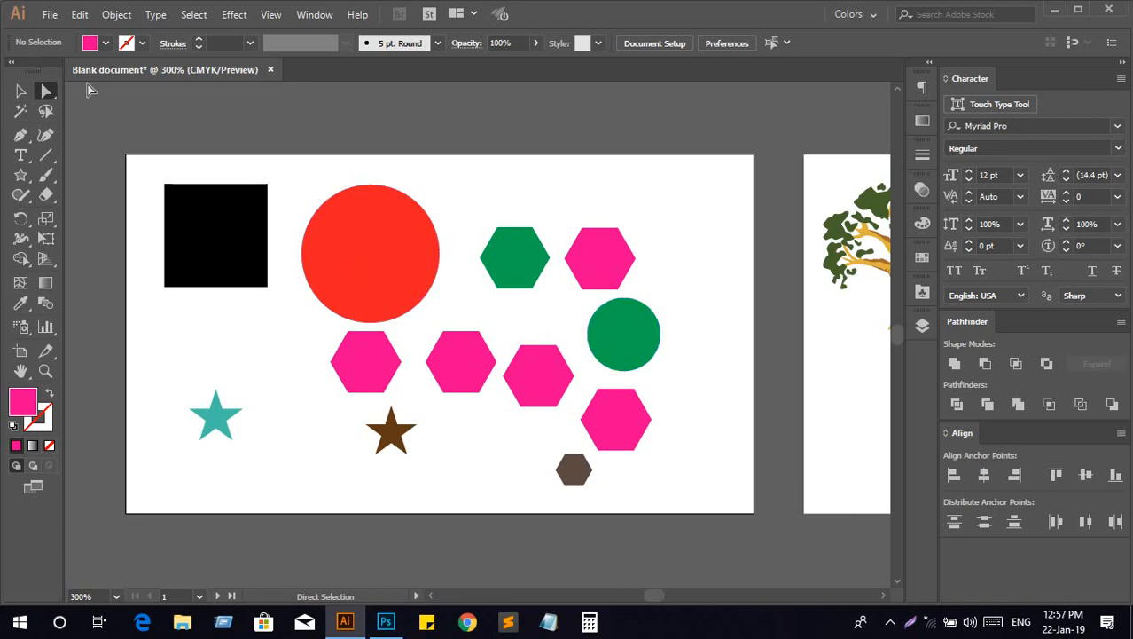
click(18, 92)
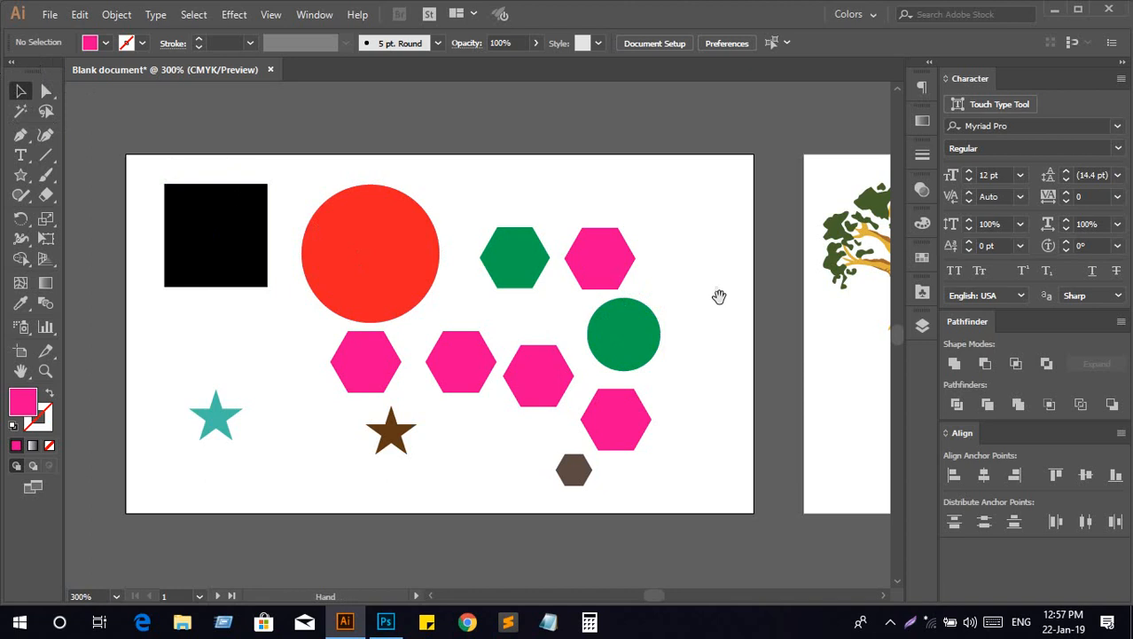
Move the yellow-trunked tree and the mountain illustration on the second artboard slightly down and to the right
drag(721, 296, 261, 317)
drag(616, 373, 435, 360)
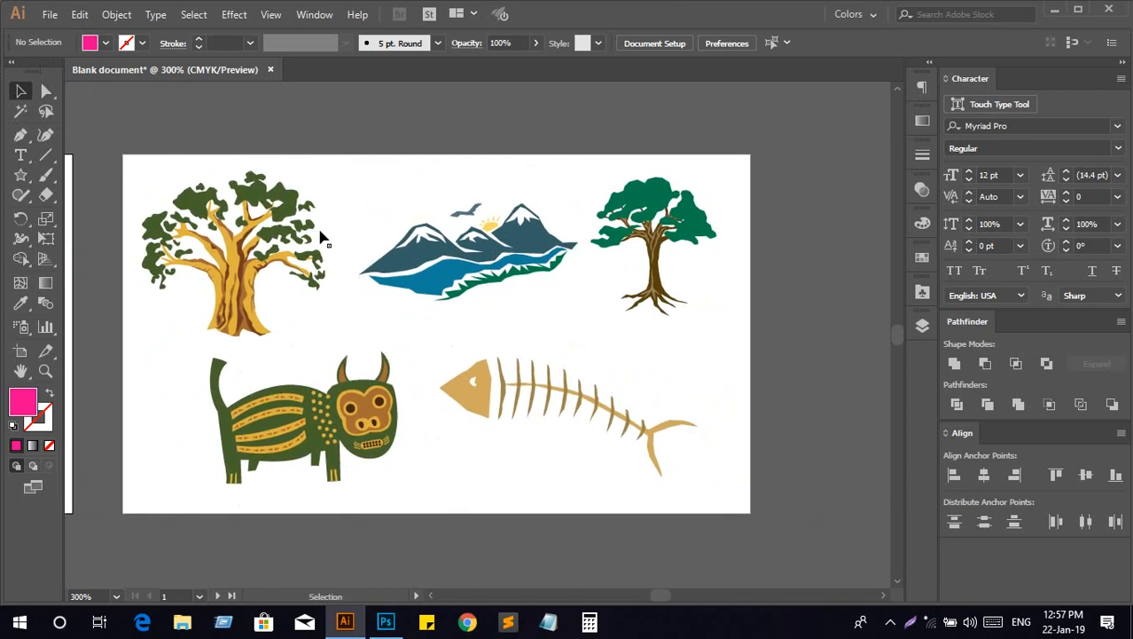
drag(247, 267, 268, 282)
drag(458, 273, 466, 289)
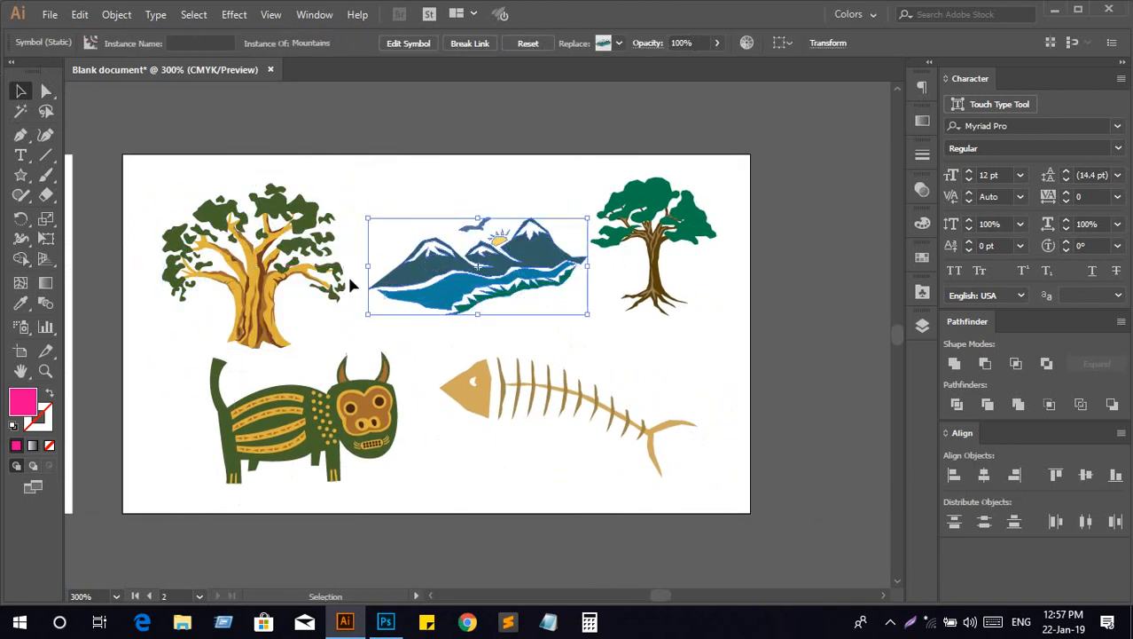
drag(311, 273, 659, 288)
drag(243, 293, 582, 318)
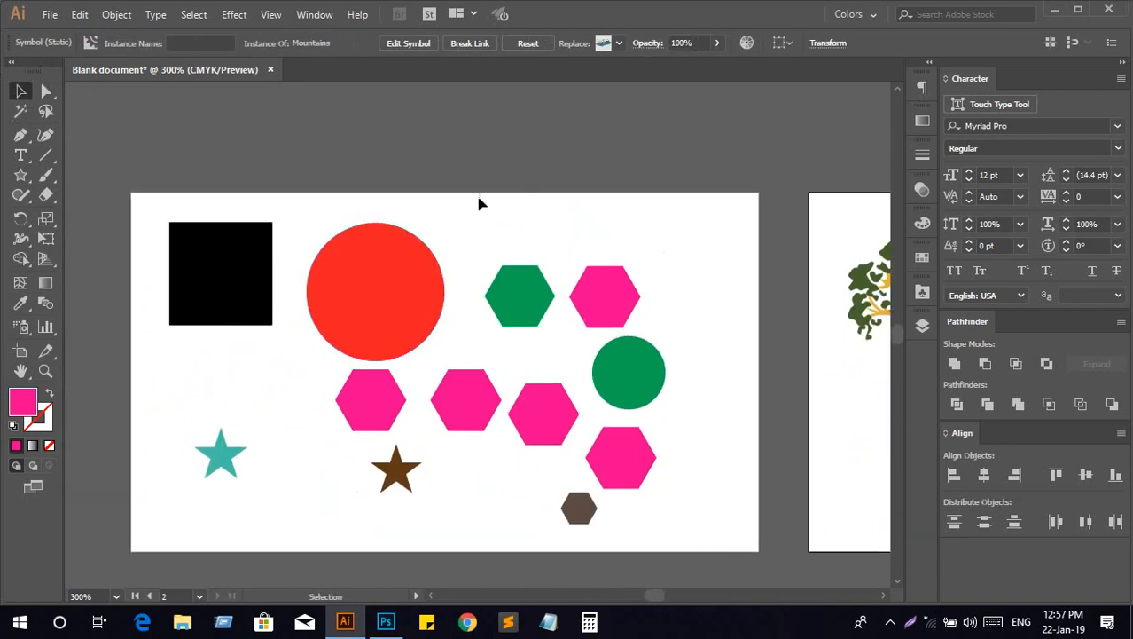
scroll(474, 210, down, 1)
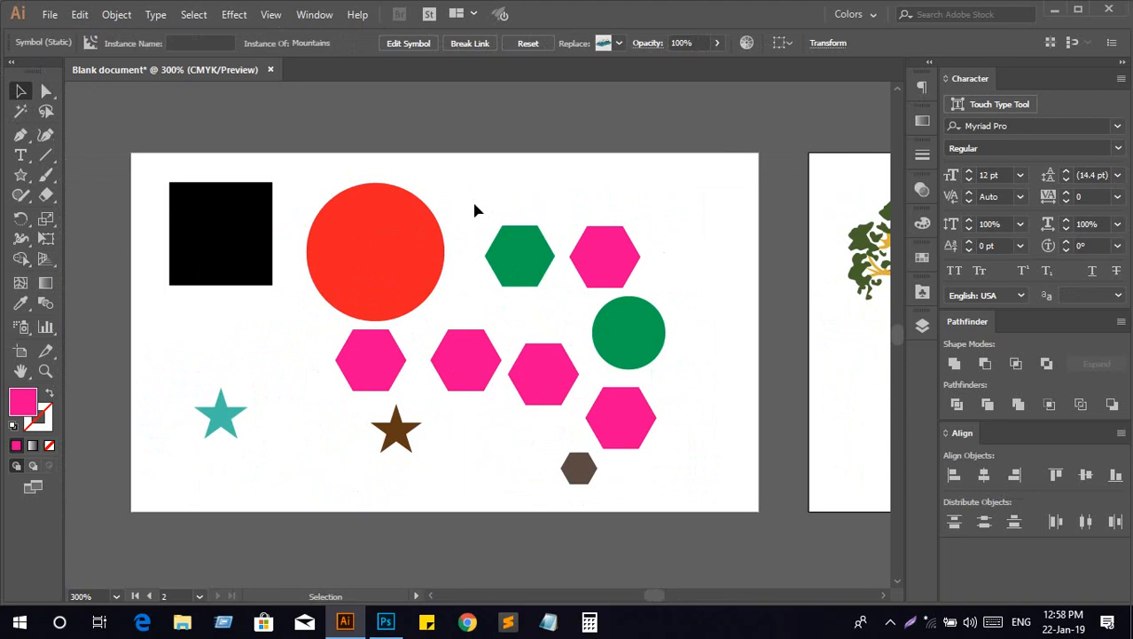
Start saving the document and choose the Desktop as its location
key(a)
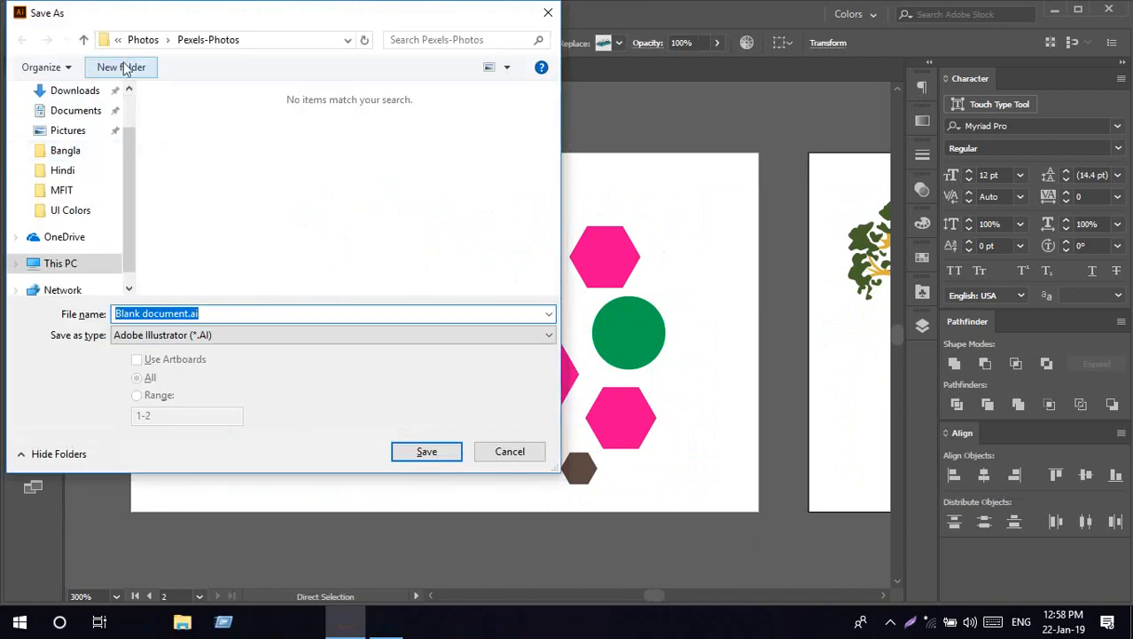
drag(130, 197, 129, 110)
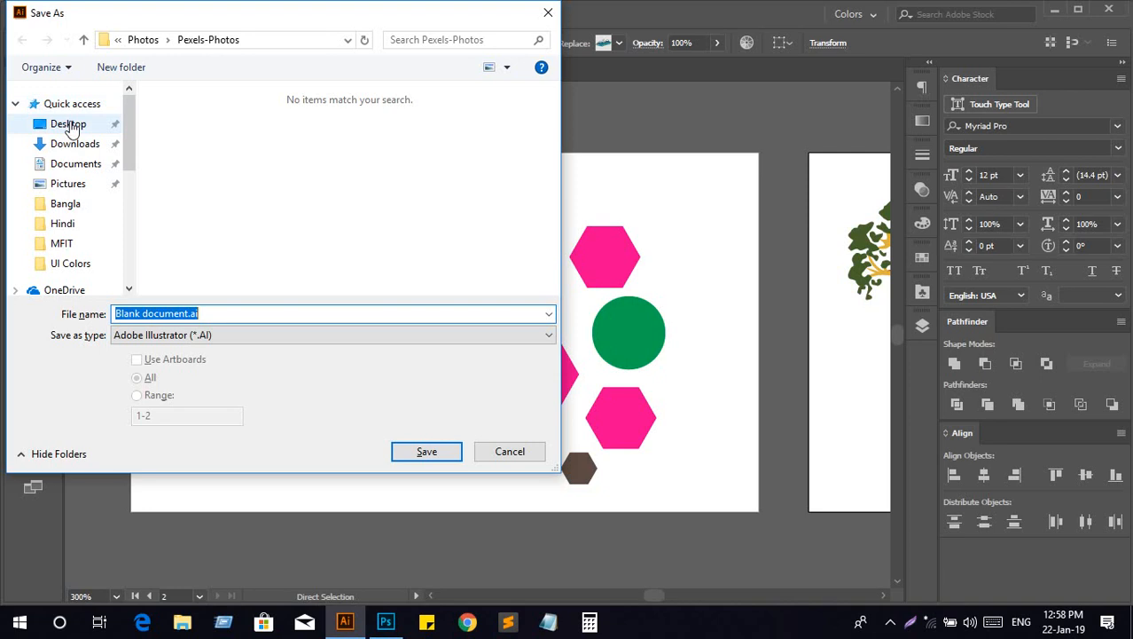
click(71, 126)
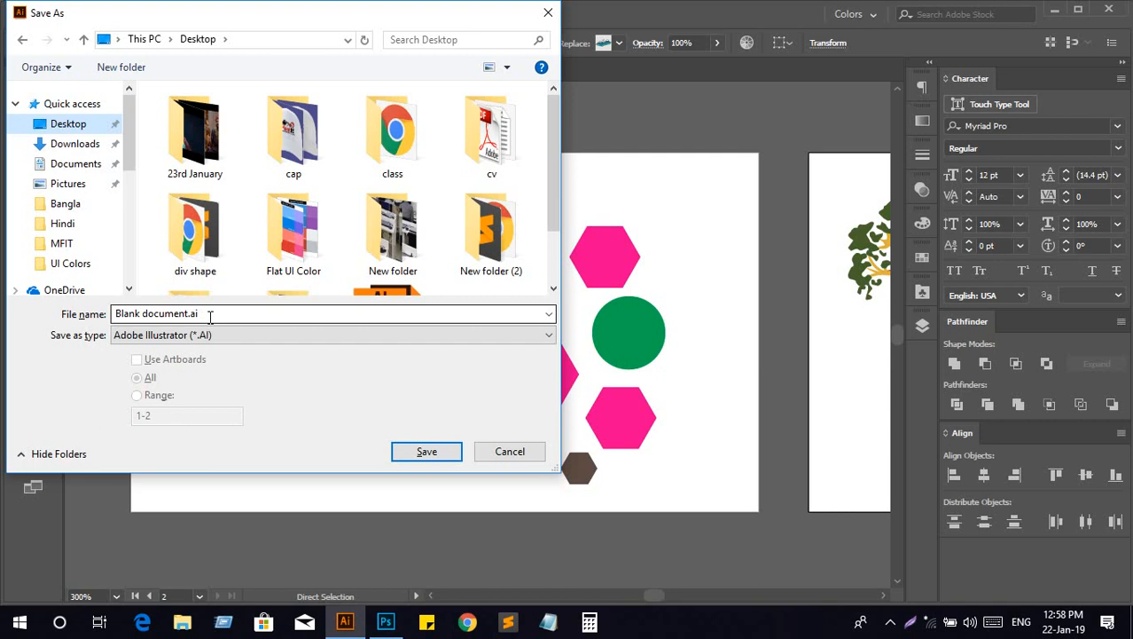
Review the available file types, keep Adobe Illustrator (*.AI), and save under the name Blank document.ai
click(203, 337)
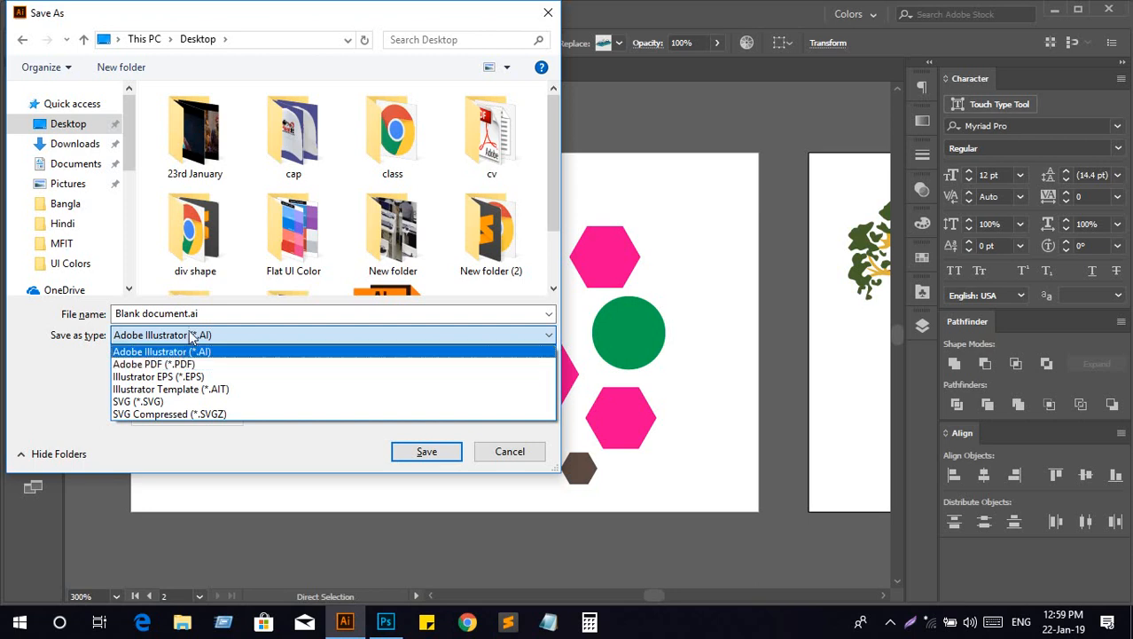
click(200, 331)
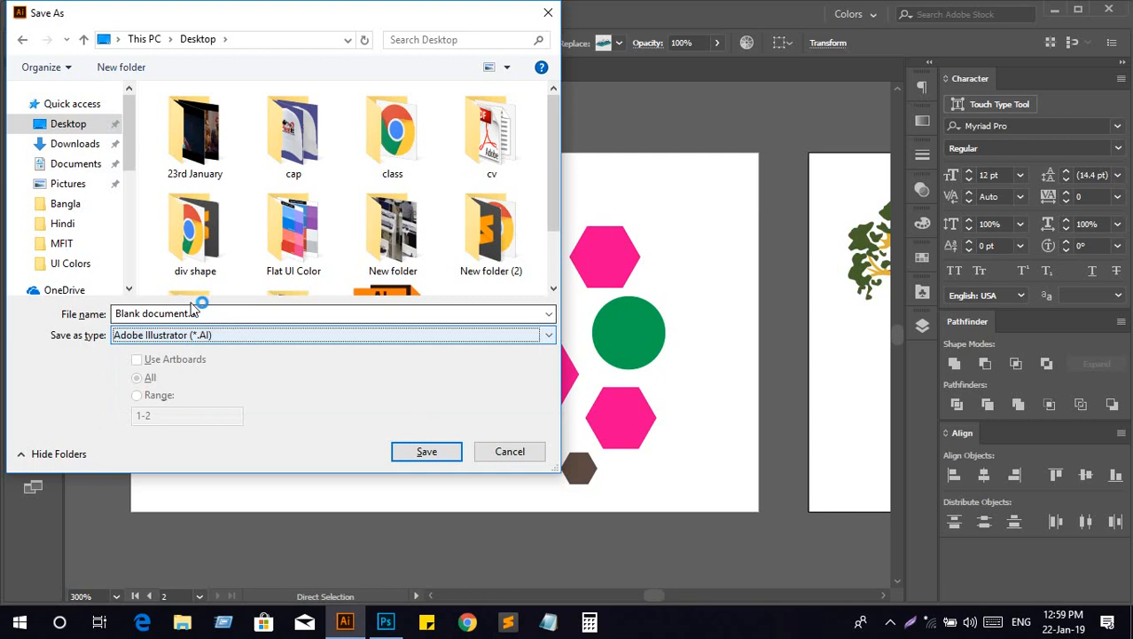
click(246, 334)
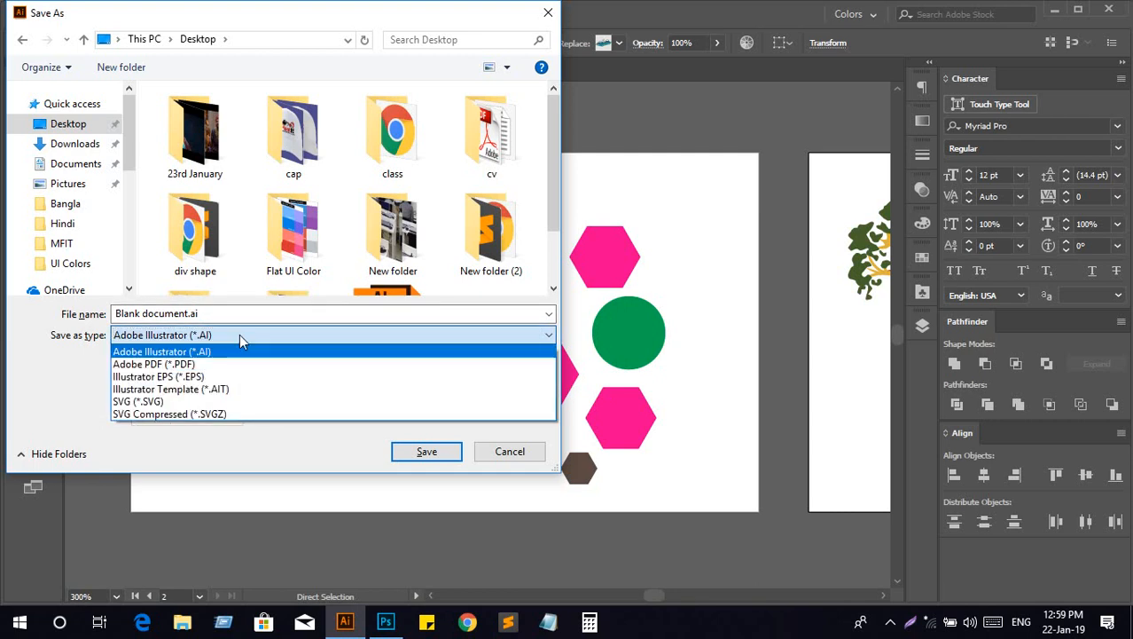
click(223, 314)
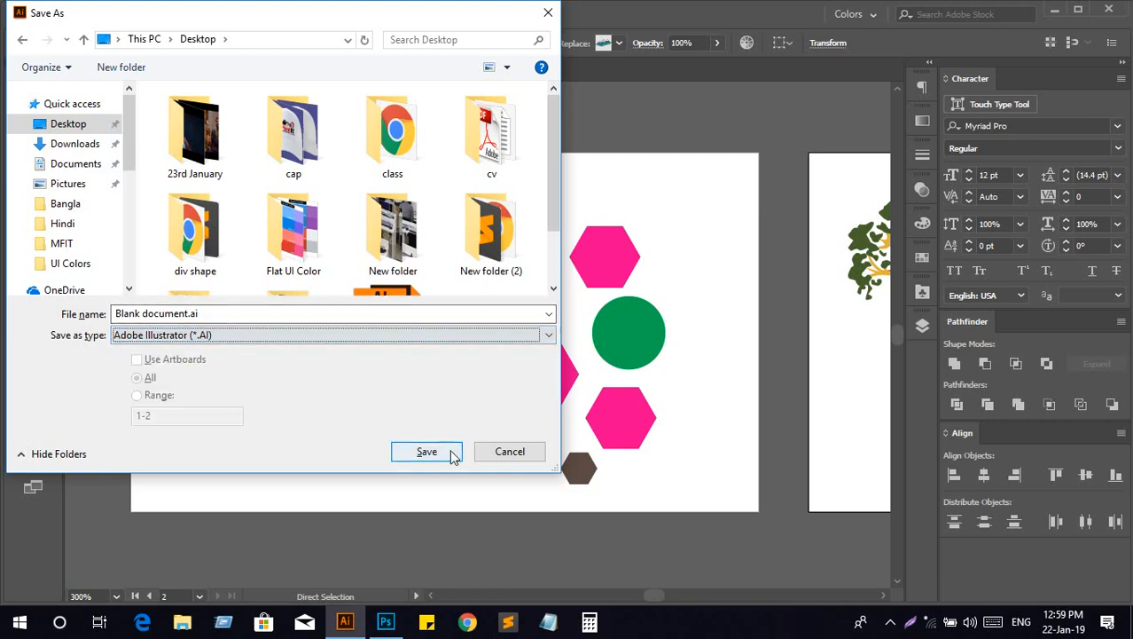
click(217, 335)
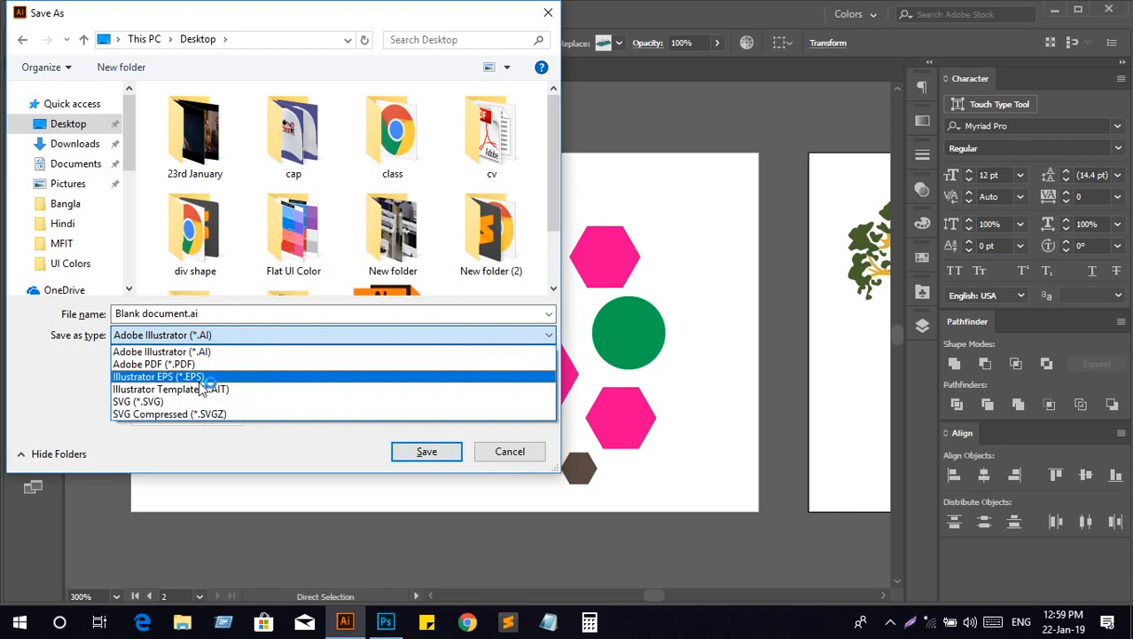
click(435, 463)
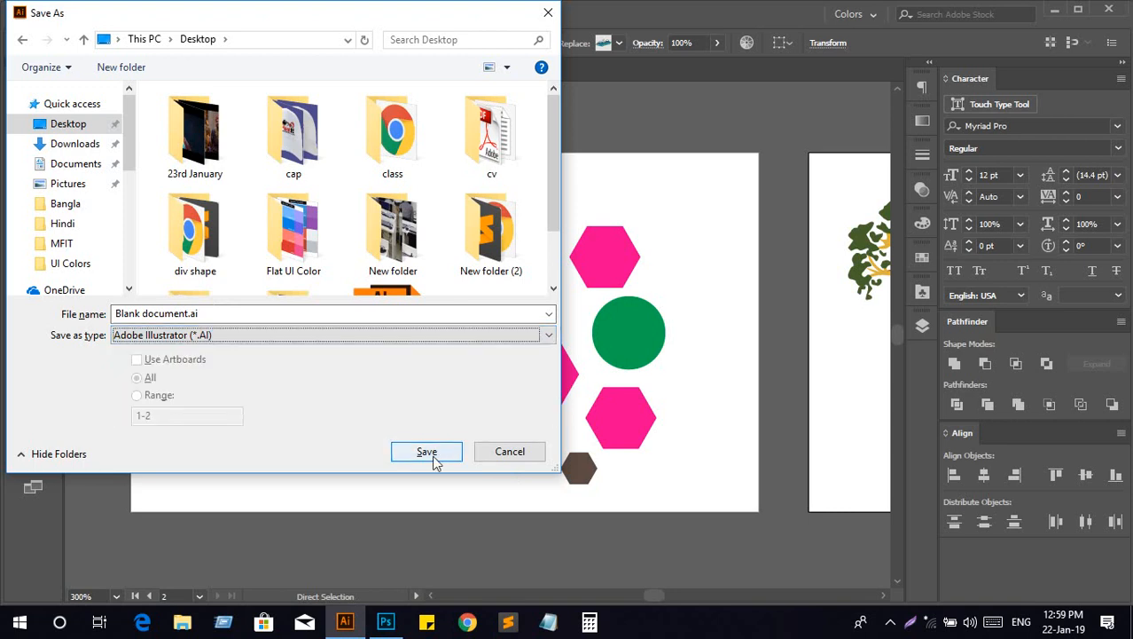
click(425, 454)
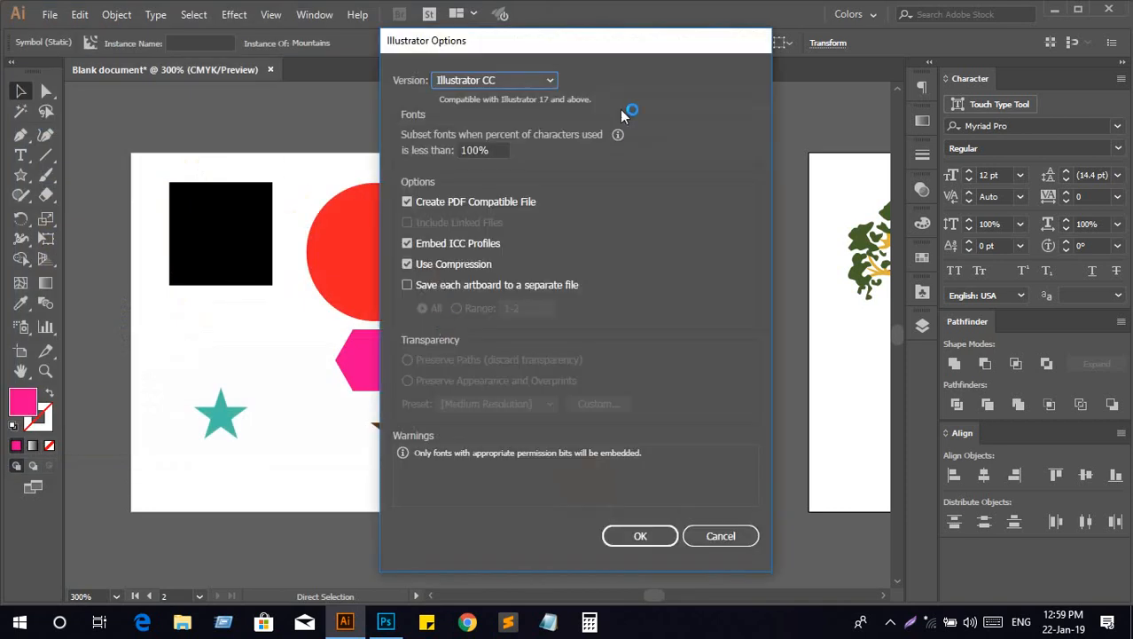
Set the file's compatibility version to Illustrator CS4 and complete the save
click(496, 80)
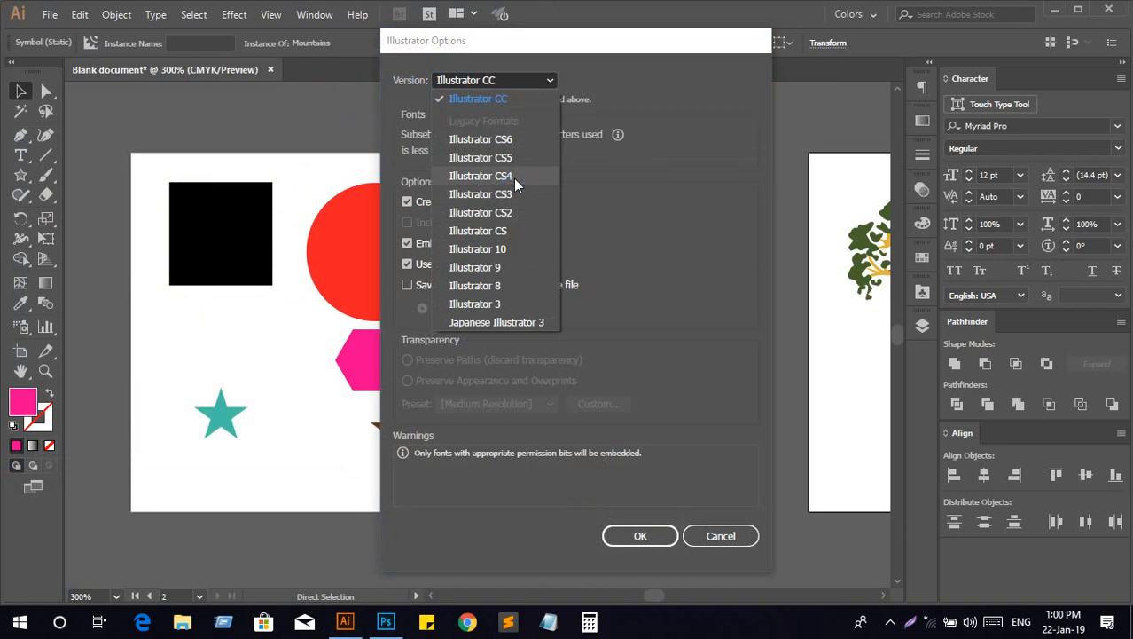
click(517, 183)
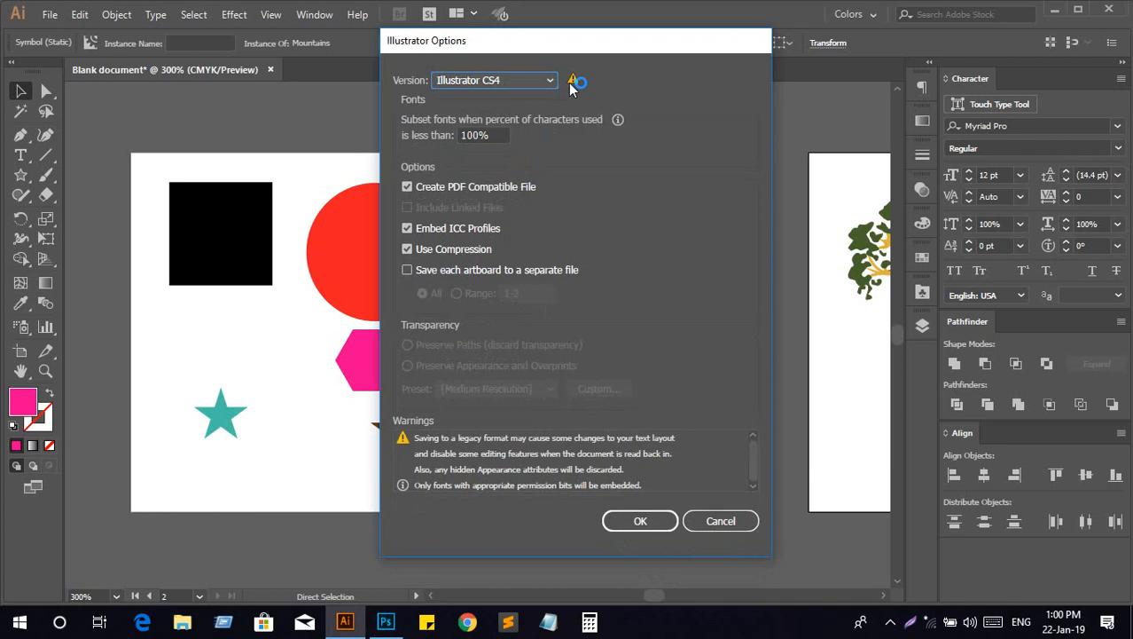
click(642, 523)
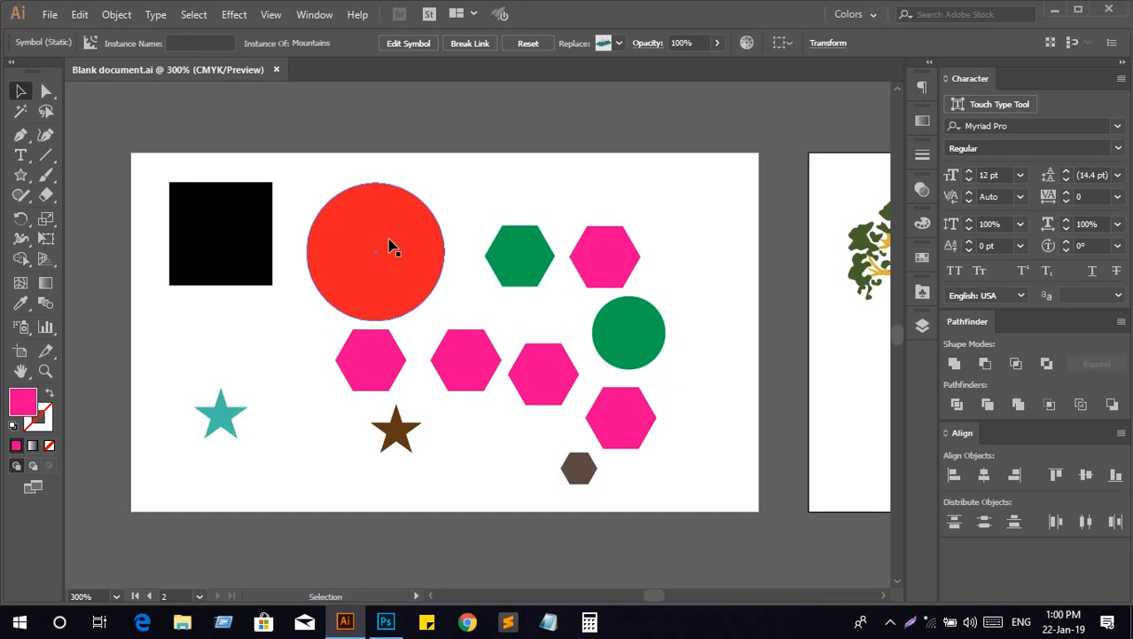
Move the upper pink hexagon to the artboard's upper-right corner, and reposition the green hexagon and green circle slightly higher
drag(519, 250, 719, 199)
drag(625, 331, 612, 305)
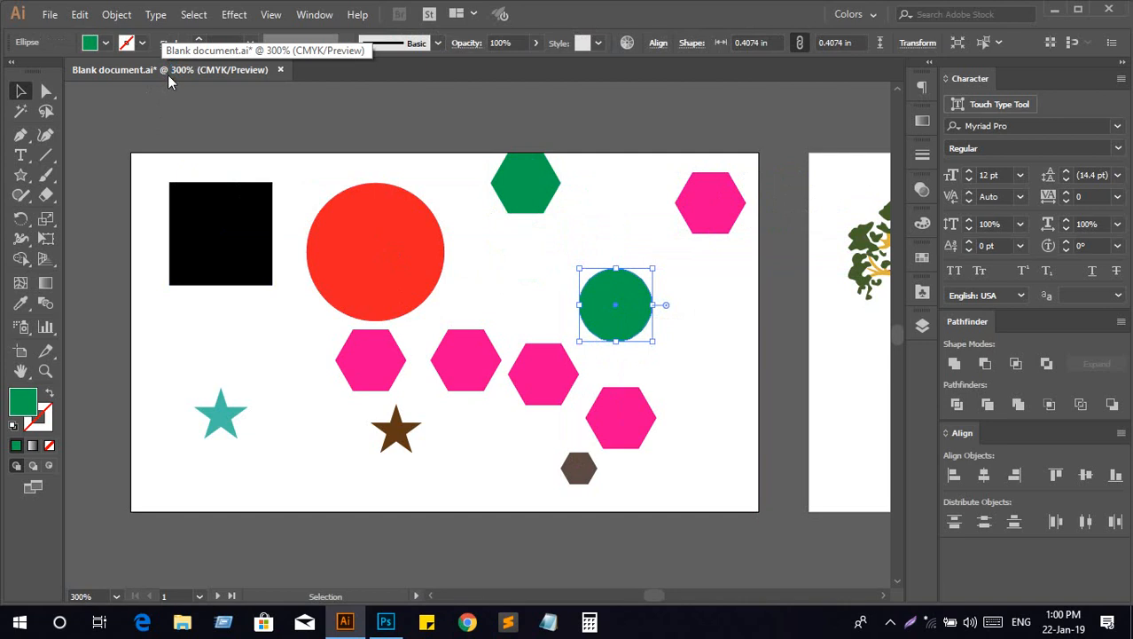
key(a)
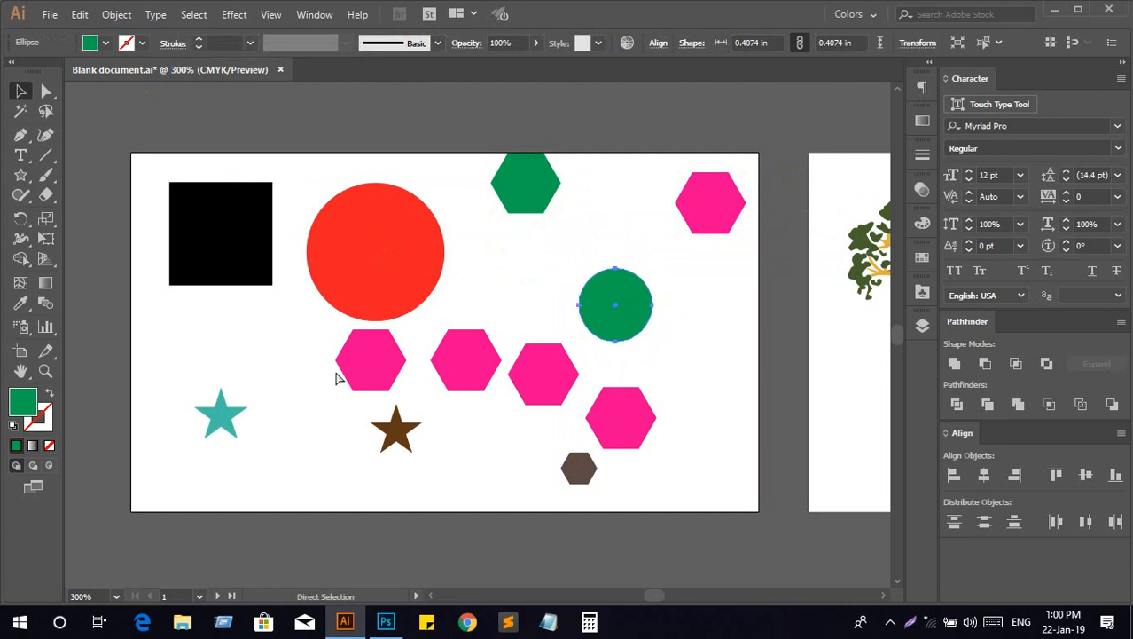
drag(524, 185, 517, 235)
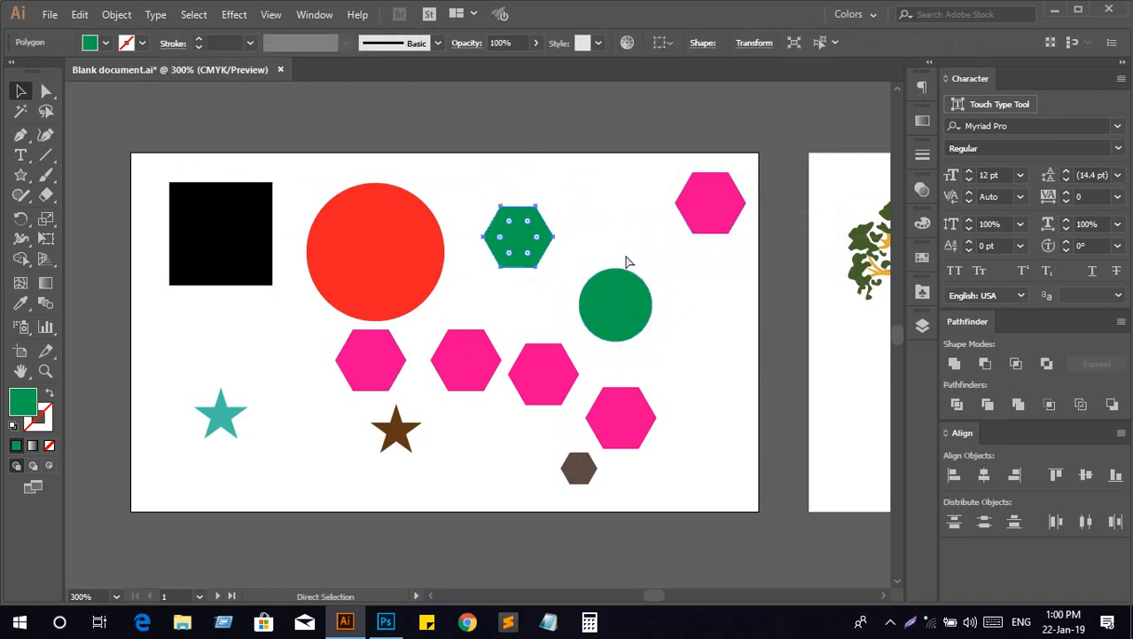
Save the changes to the document and view it at 100% zoom
key(v)
key(ctrl+s)
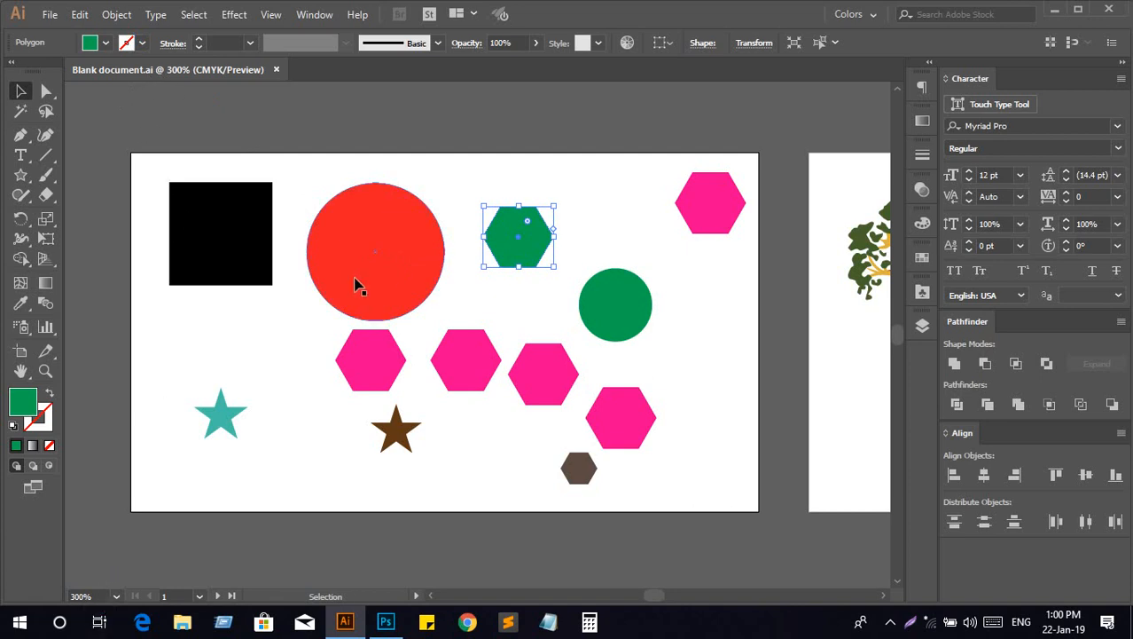
key(ctrl+1)
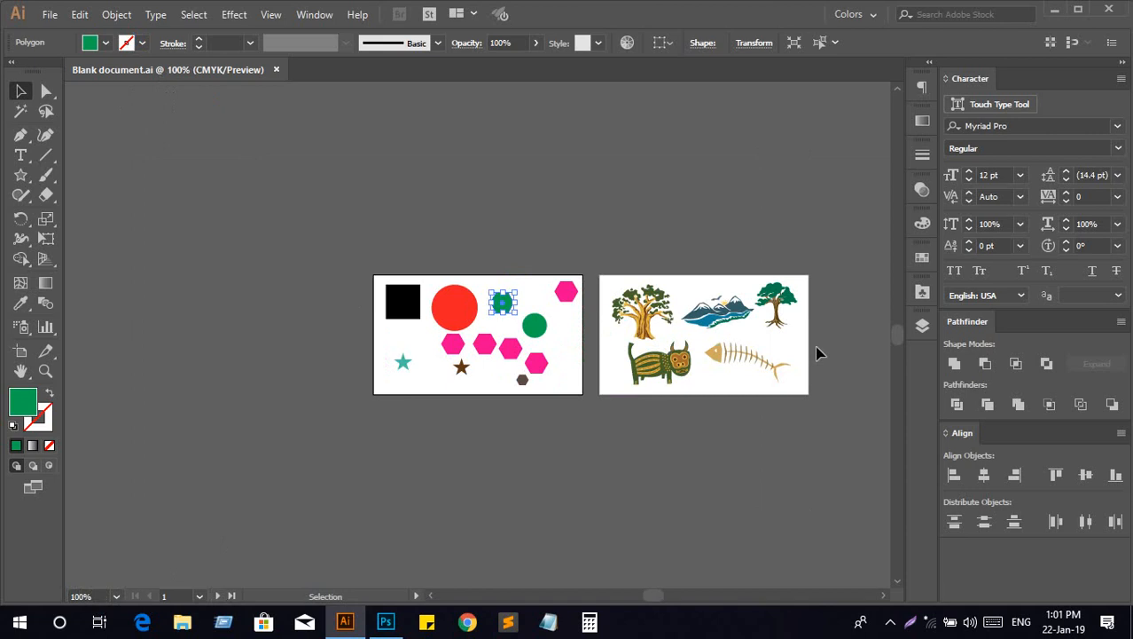
Look over the shapes on the first artboard and close the Blank document.ai file
scroll(493, 328, up, 4)
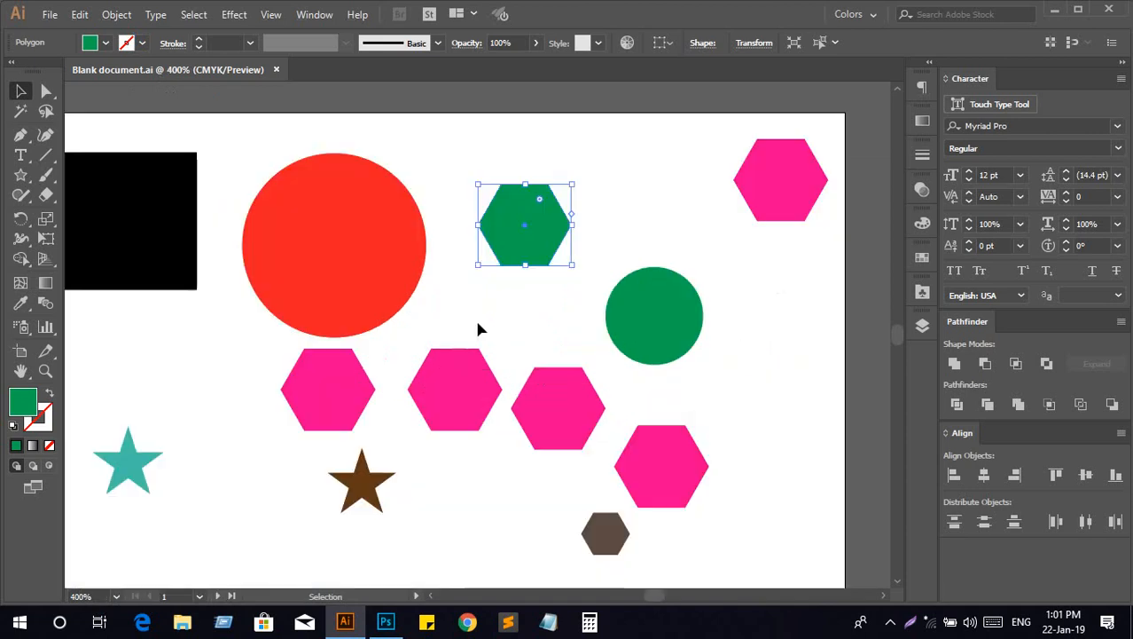
scroll(479, 329, down, 3)
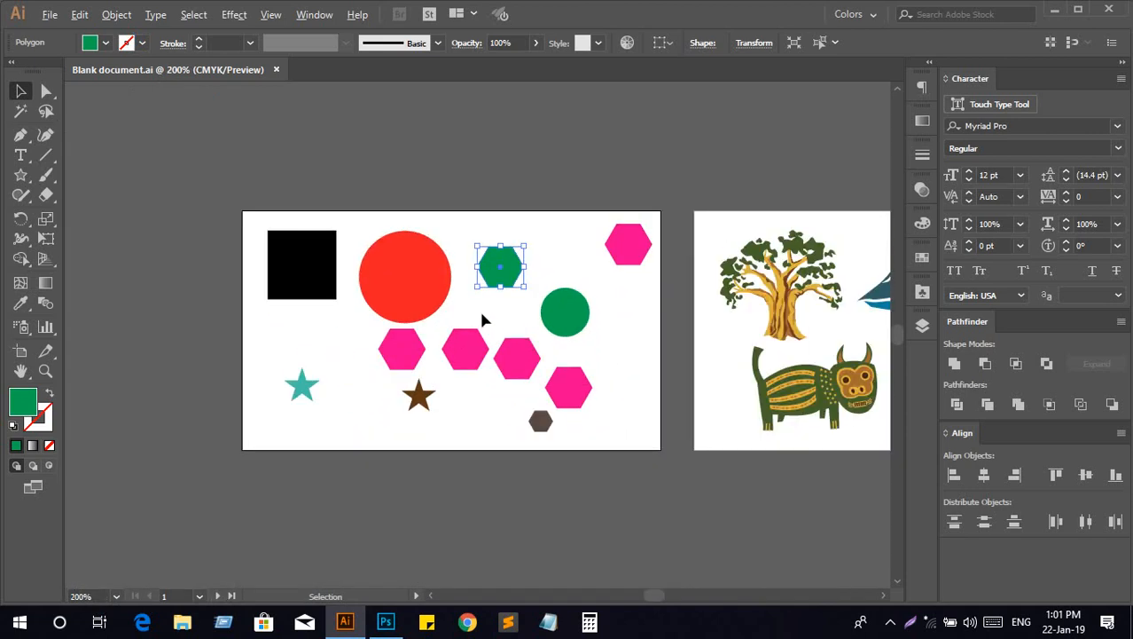
scroll(483, 320, up, 1)
scroll(483, 319, down, 1)
click(276, 70)
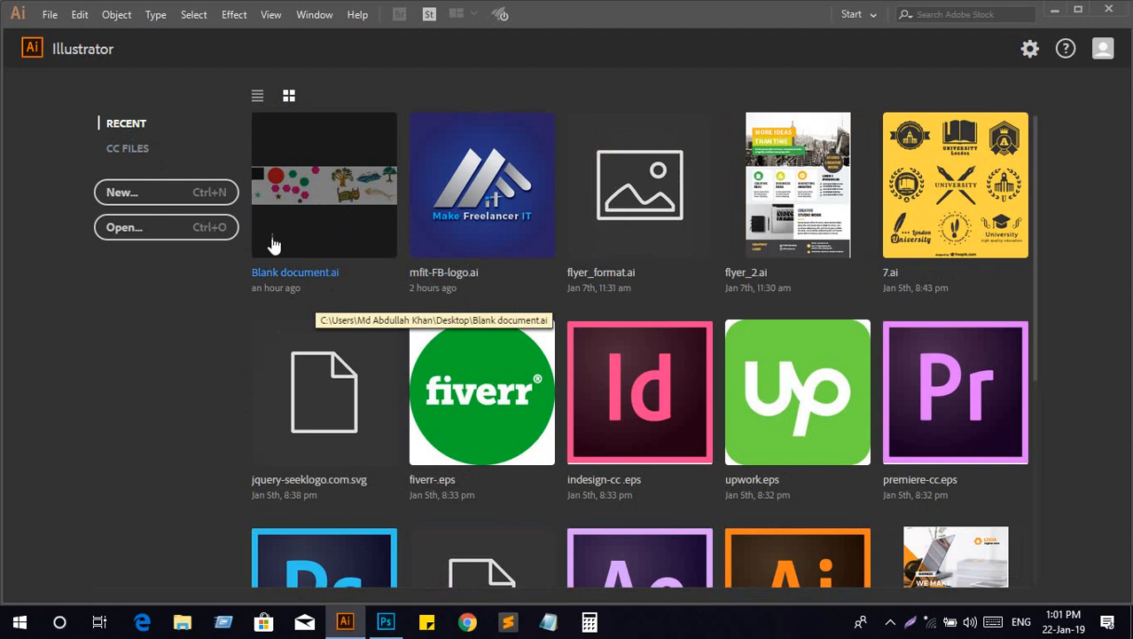
Reopen Blank document.ai from the desktop, retaining the 9-slice scaling option for symbols and suppressing that warning in future
click(1060, 13)
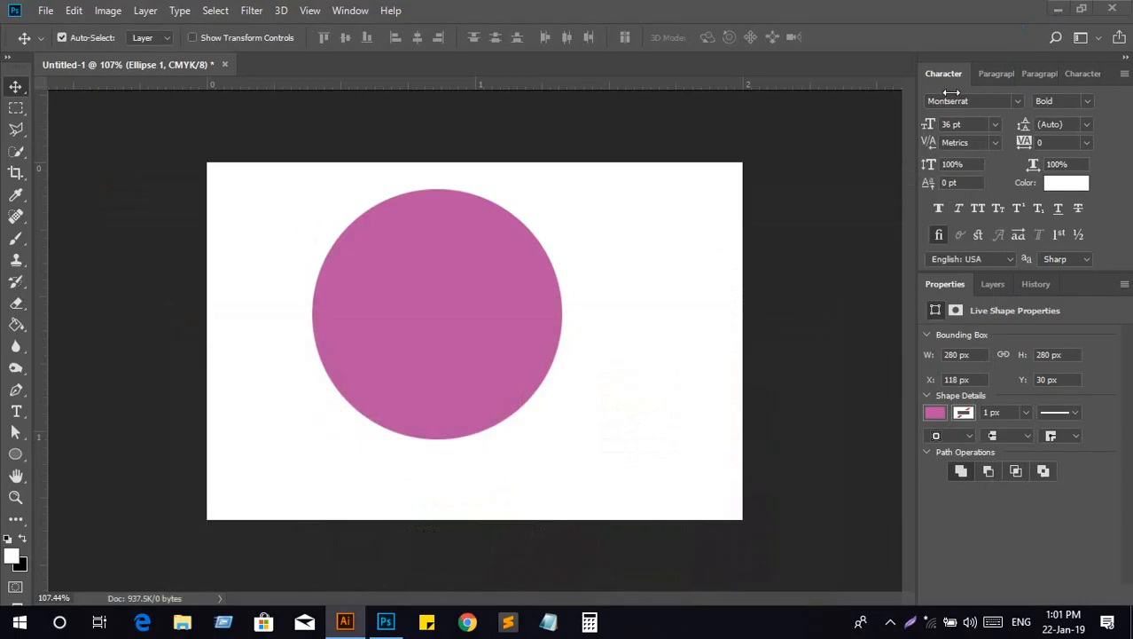
click(1053, 9)
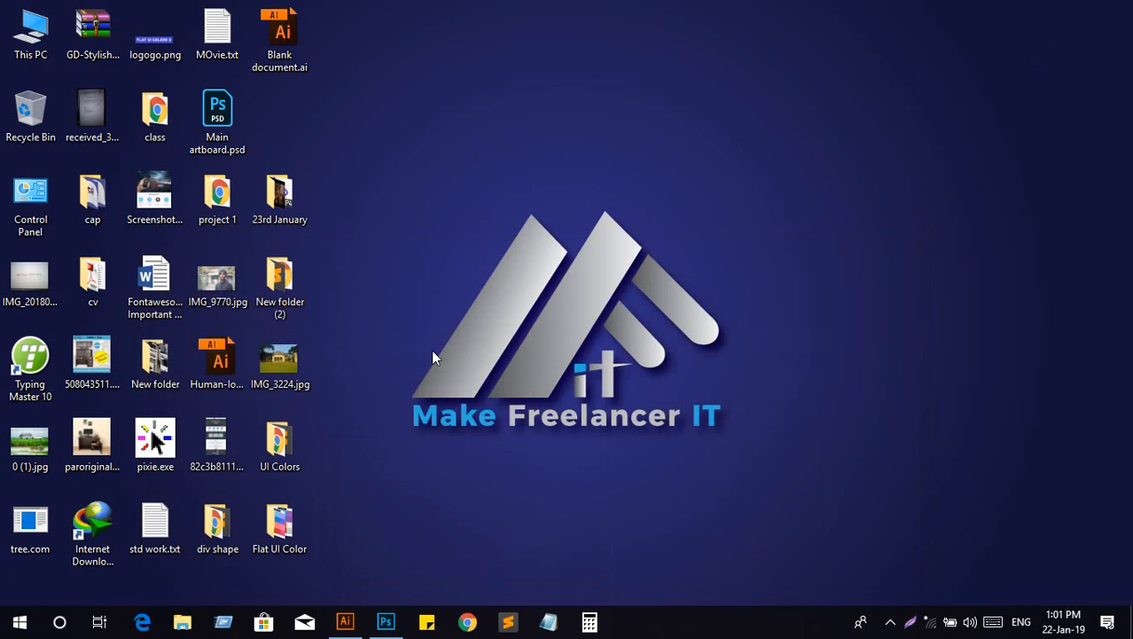
double_click(292, 64)
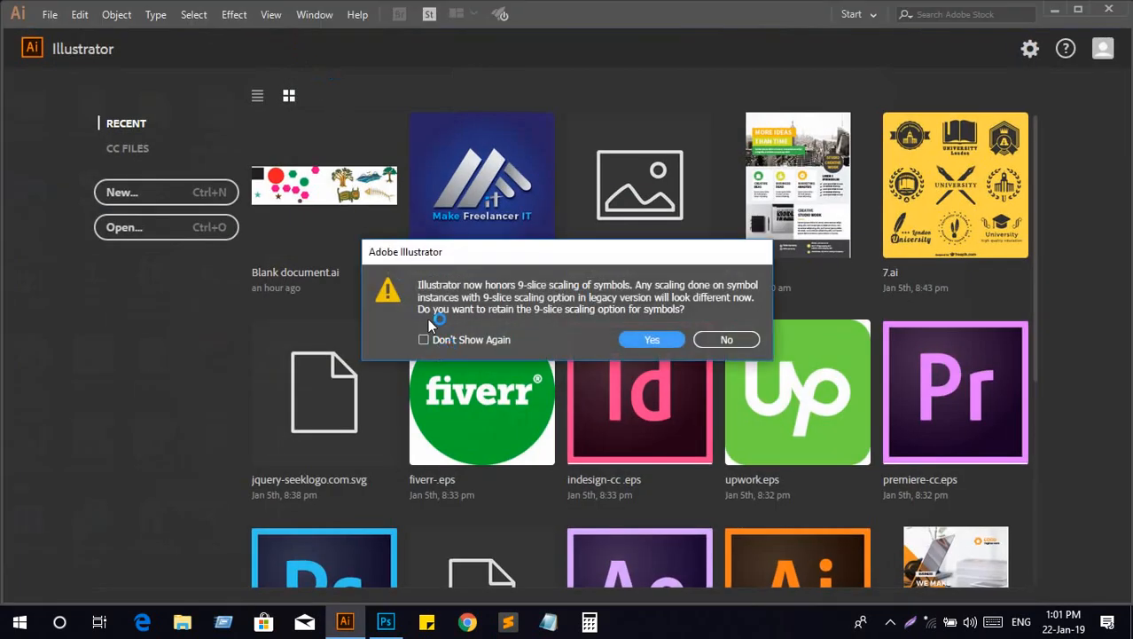
click(424, 340)
click(654, 340)
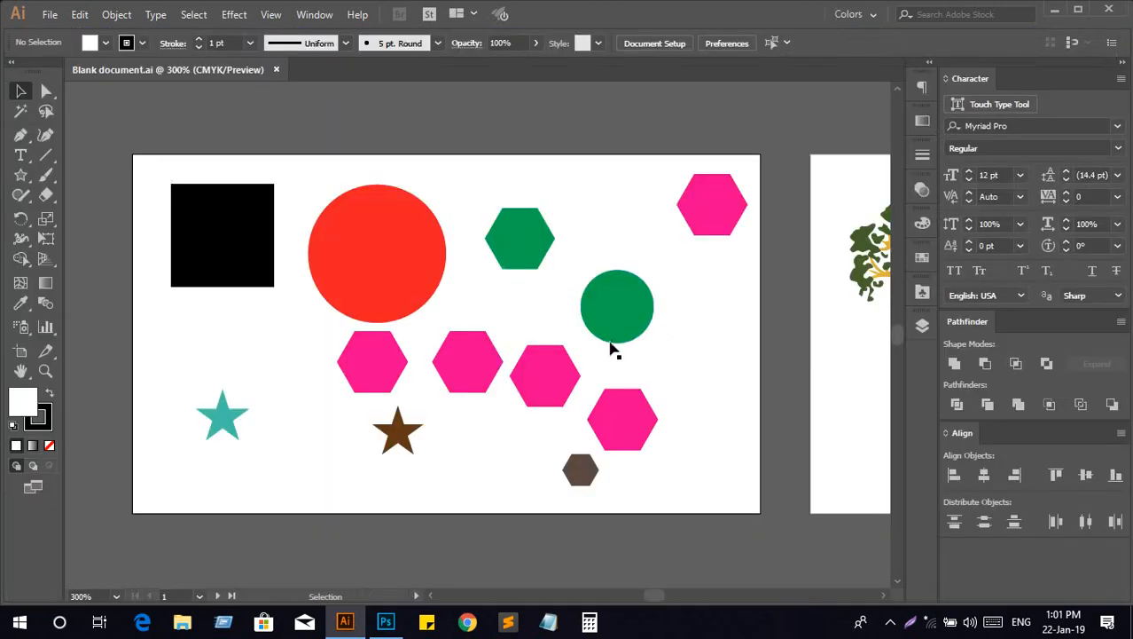
Recolor the green circle light brown and reposition the green hexagon on the artboard between the red circle and the upper-right pink hexagon
drag(521, 231, 571, 162)
click(626, 417)
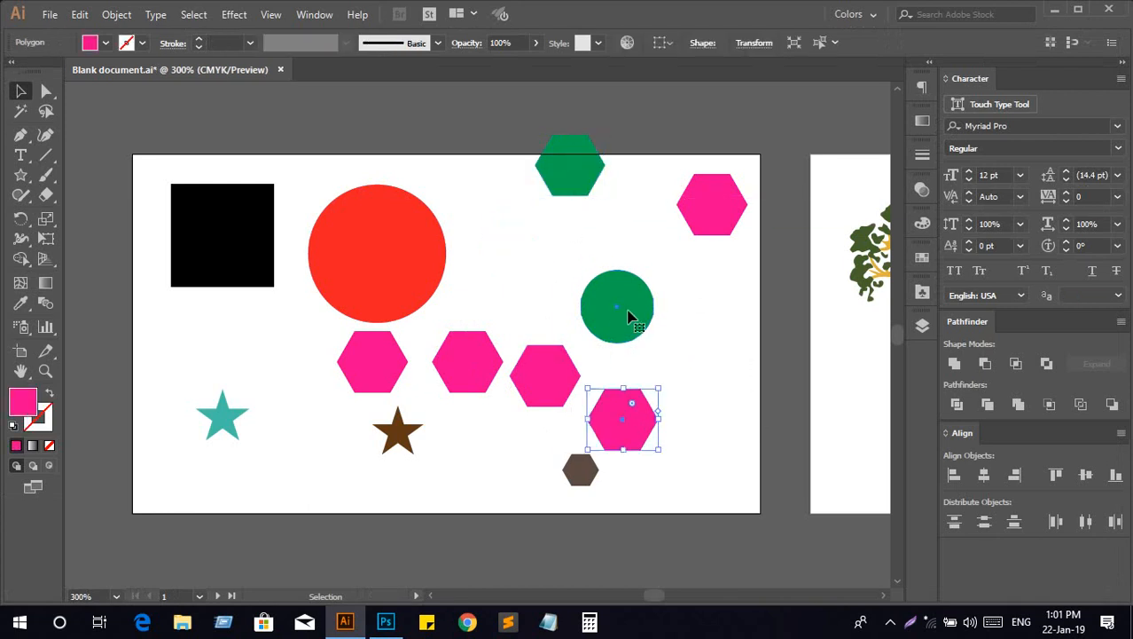
click(628, 316)
click(106, 43)
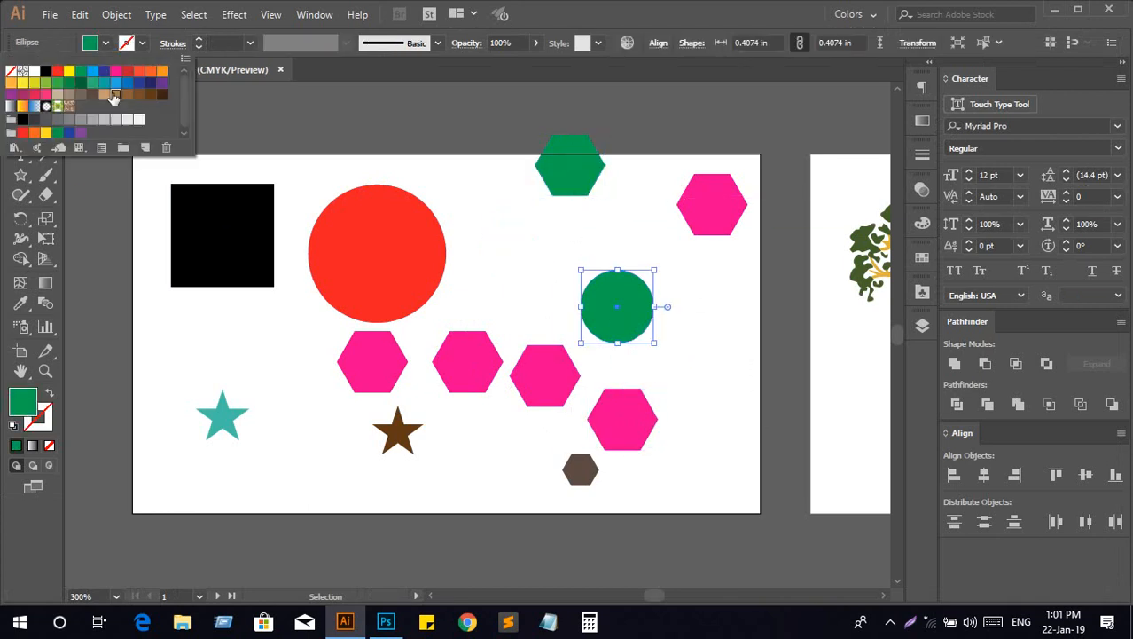
click(114, 96)
click(540, 244)
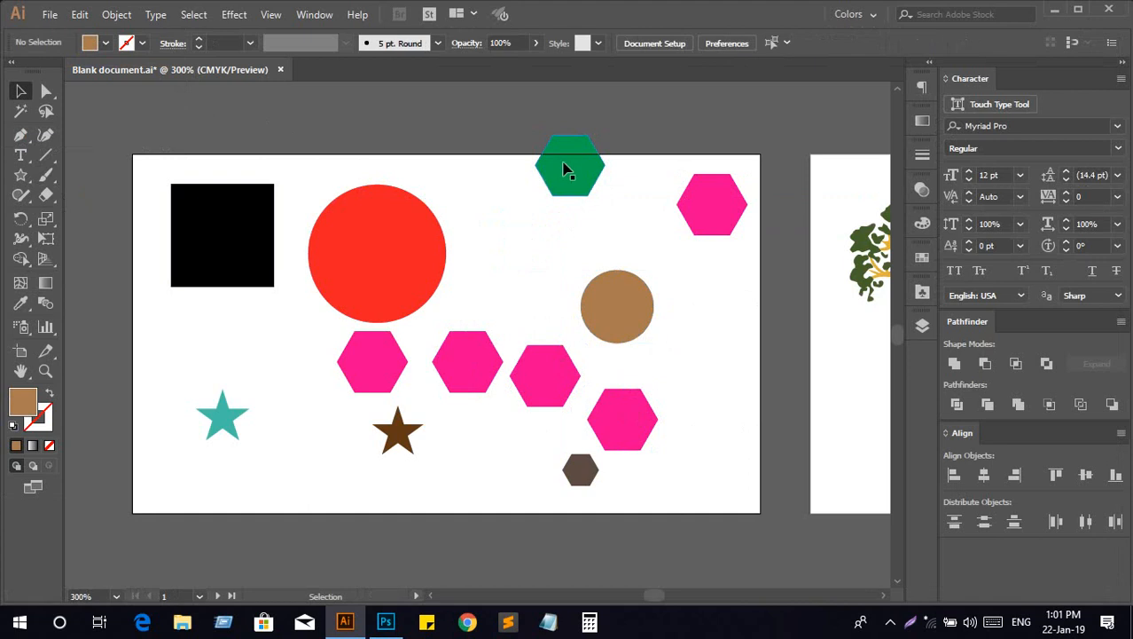
drag(568, 170, 514, 251)
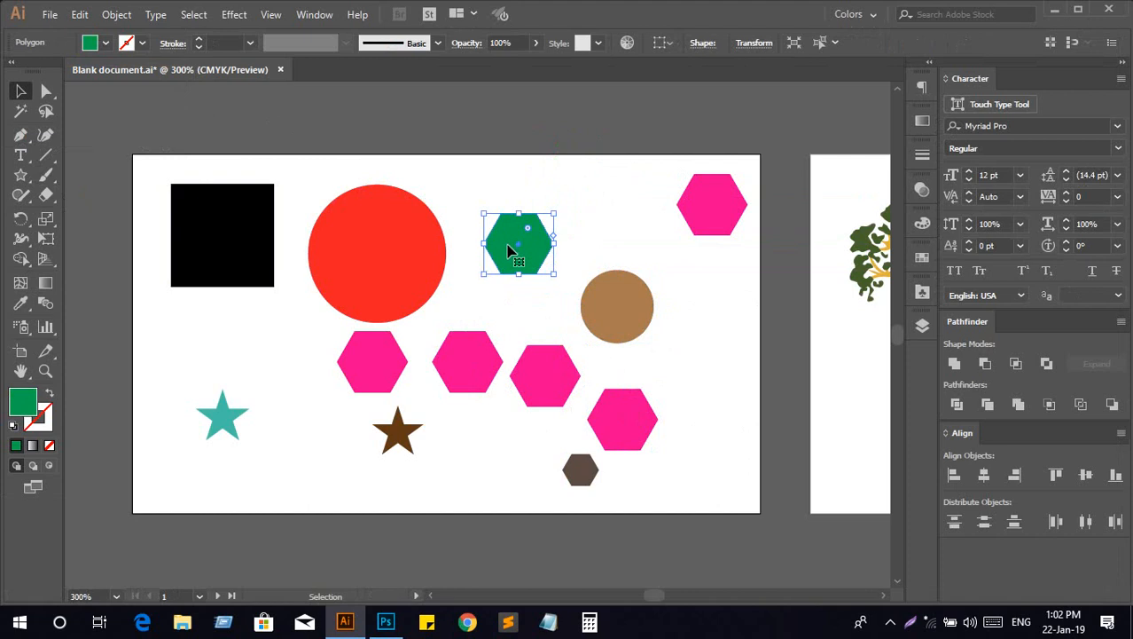
Bring the second artboard with the tree, mountain and animal illustrations into view and make it the active artboard
key(space)
drag(647, 265, 110, 313)
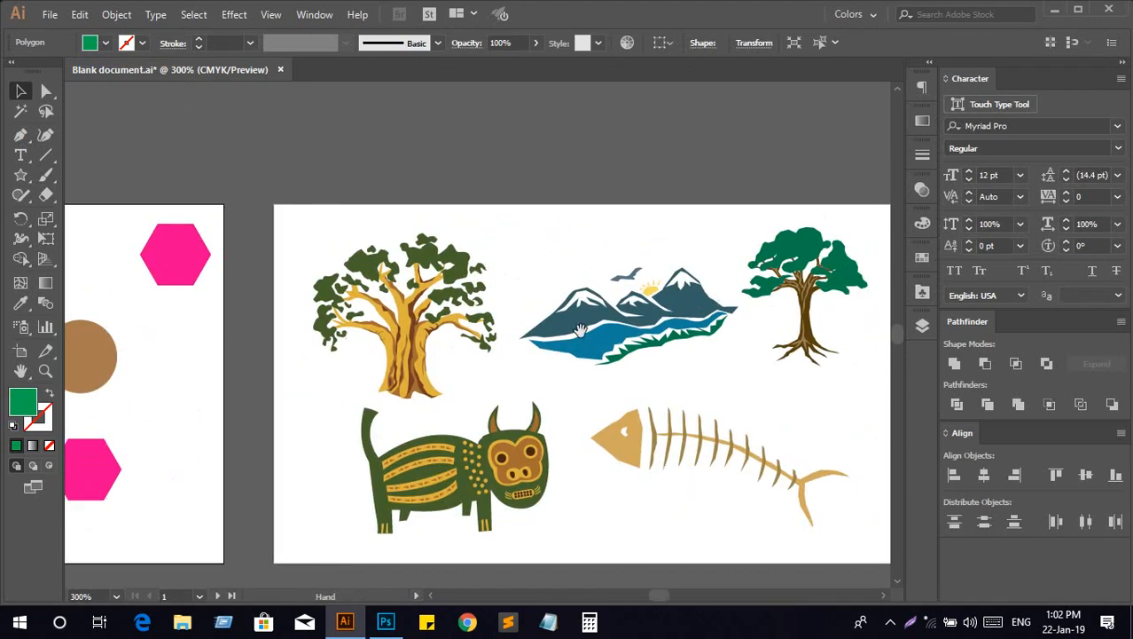
drag(580, 330, 517, 262)
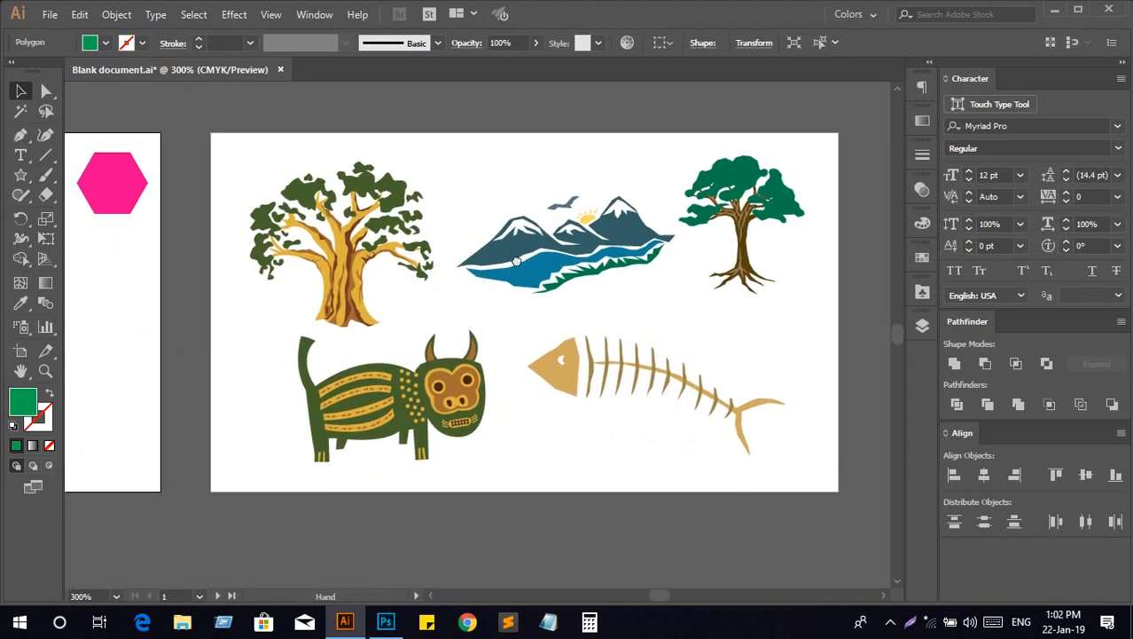
click(264, 376)
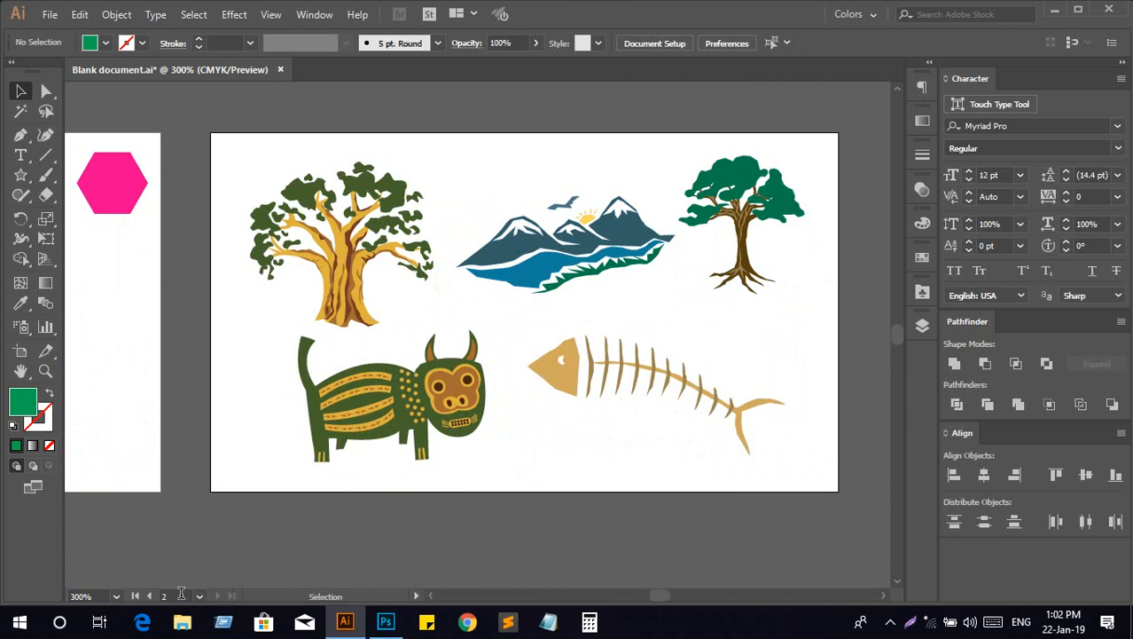
click(139, 405)
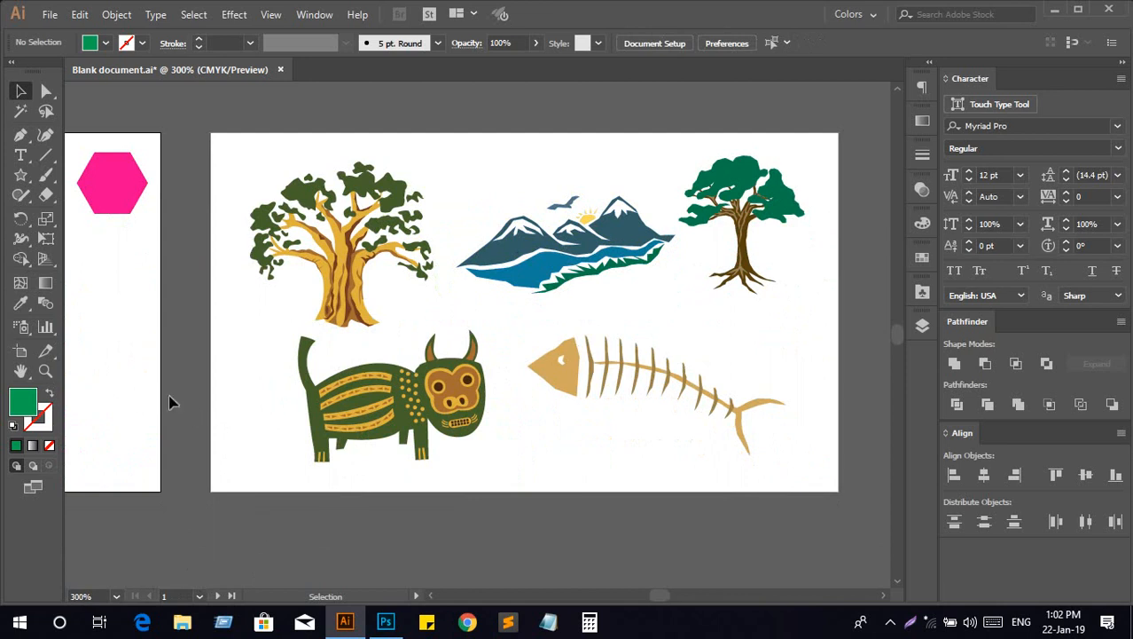
click(281, 404)
drag(258, 426, 350, 430)
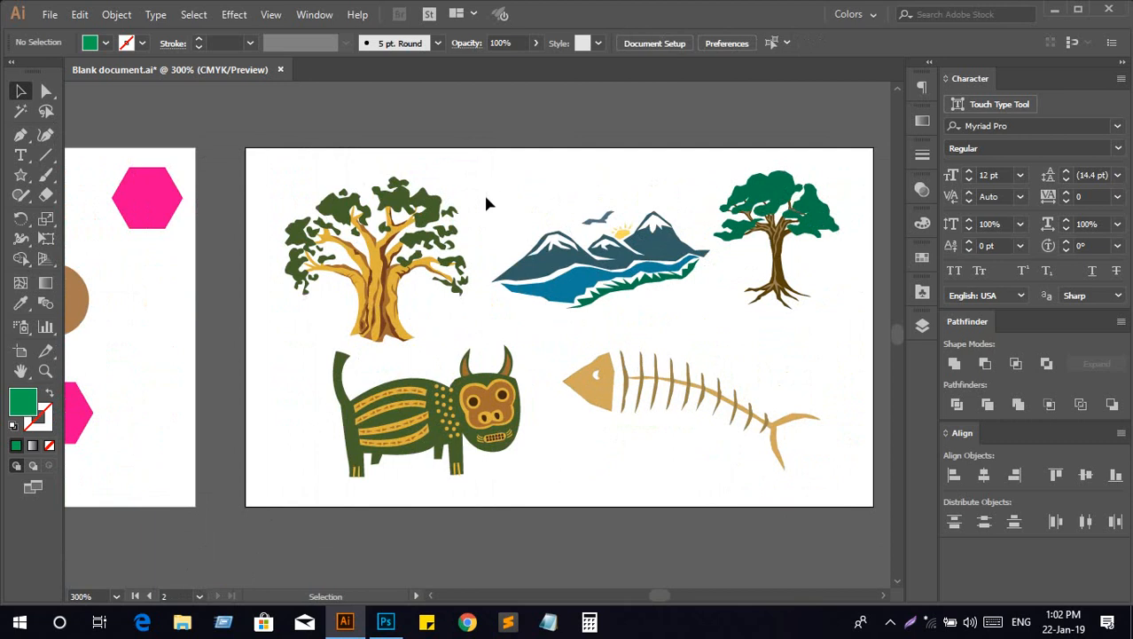
key(ctrl)
key(alt)
key(ctrl+alt+shift+s)
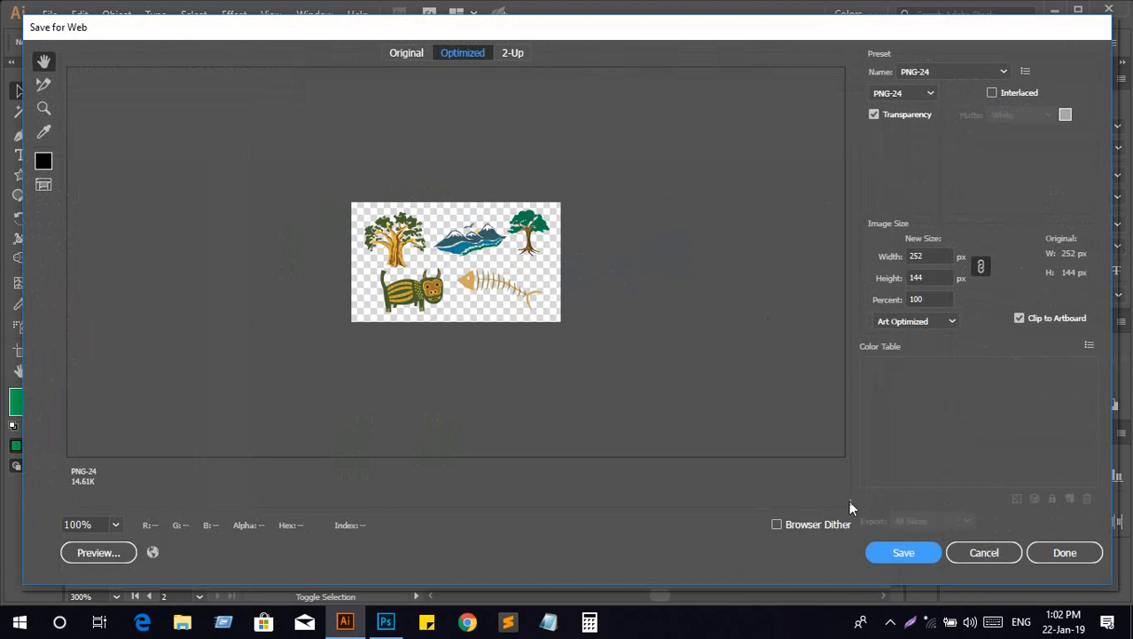
click(983, 552)
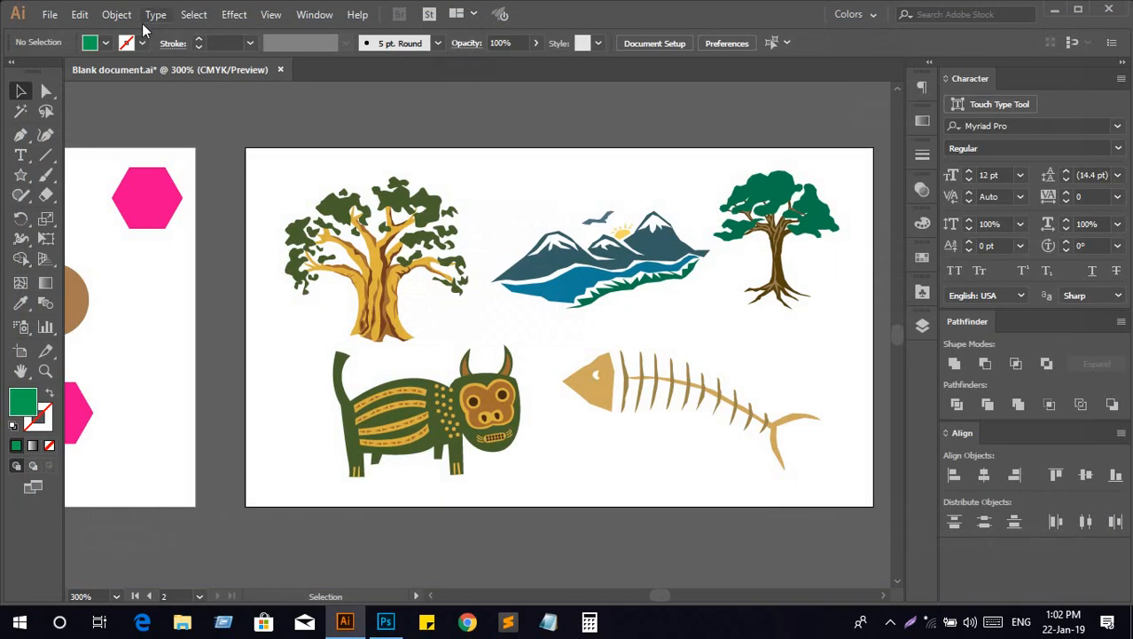
Start a Save for Web (Legacy) export of the second artboard
click(51, 14)
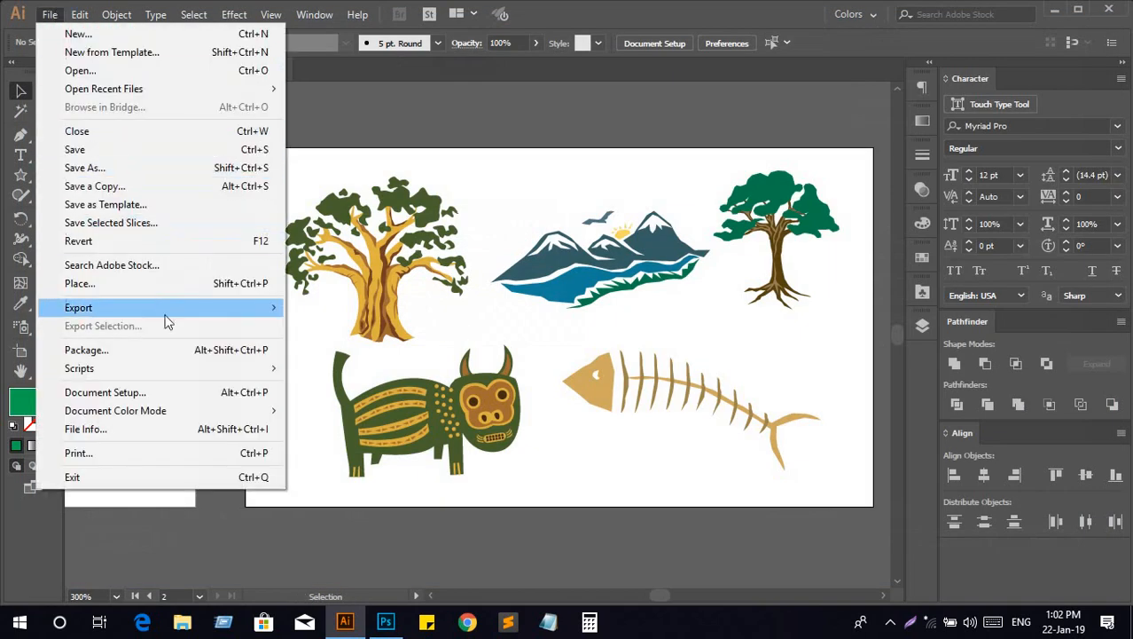
mouse_move(172, 311)
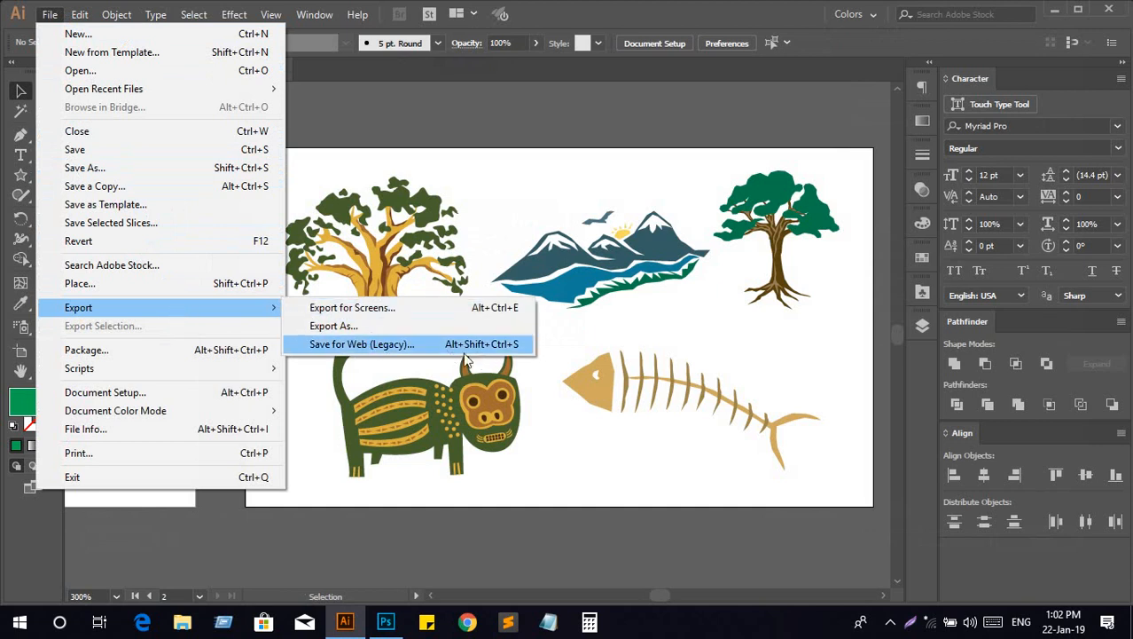
click(527, 351)
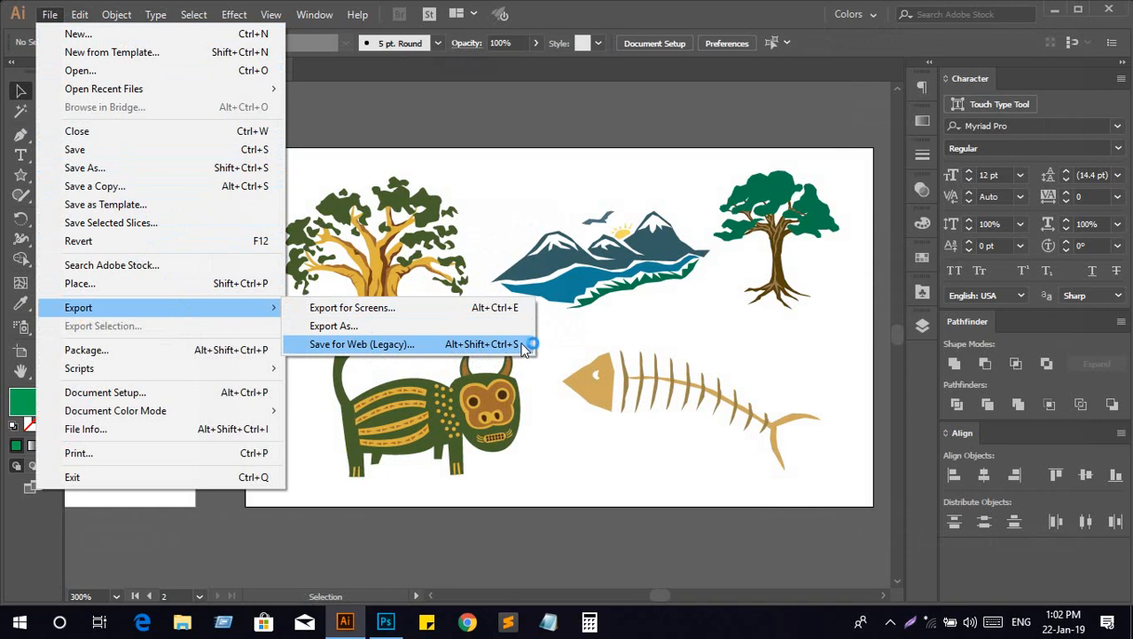
click(395, 345)
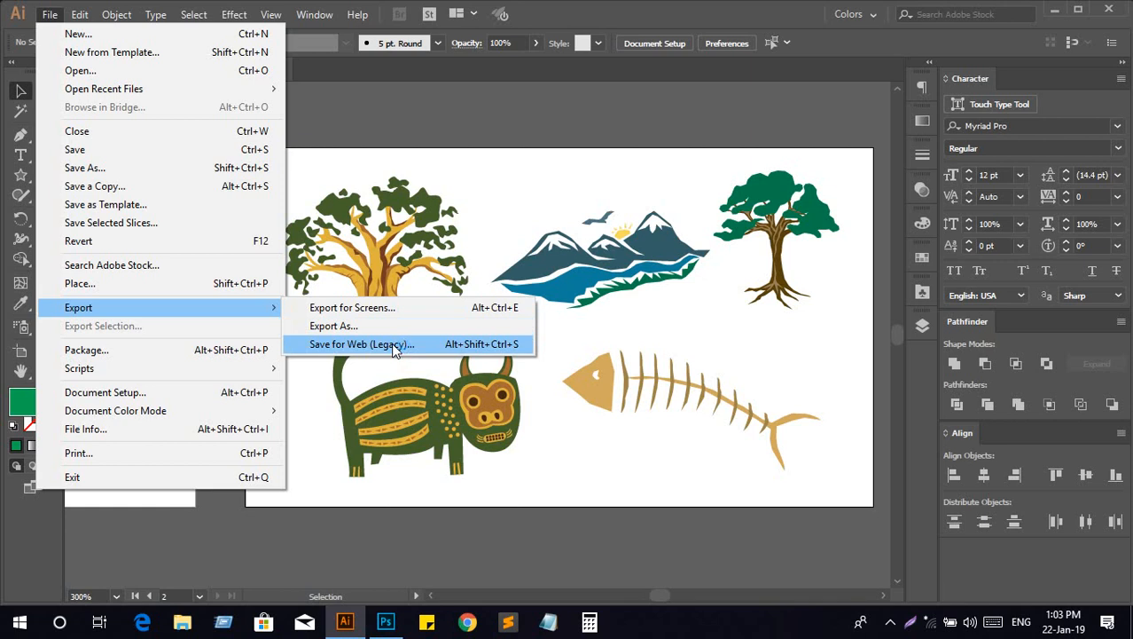
click(396, 349)
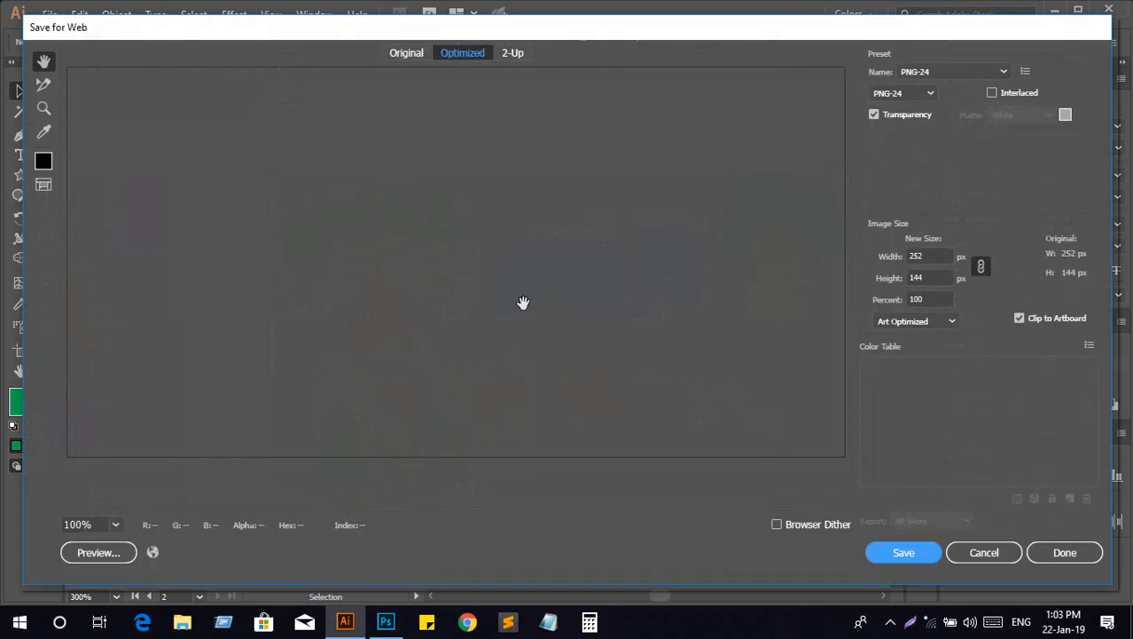
Review the available export formats, including PNG-24, and set the optimized file format to JPEG
click(904, 93)
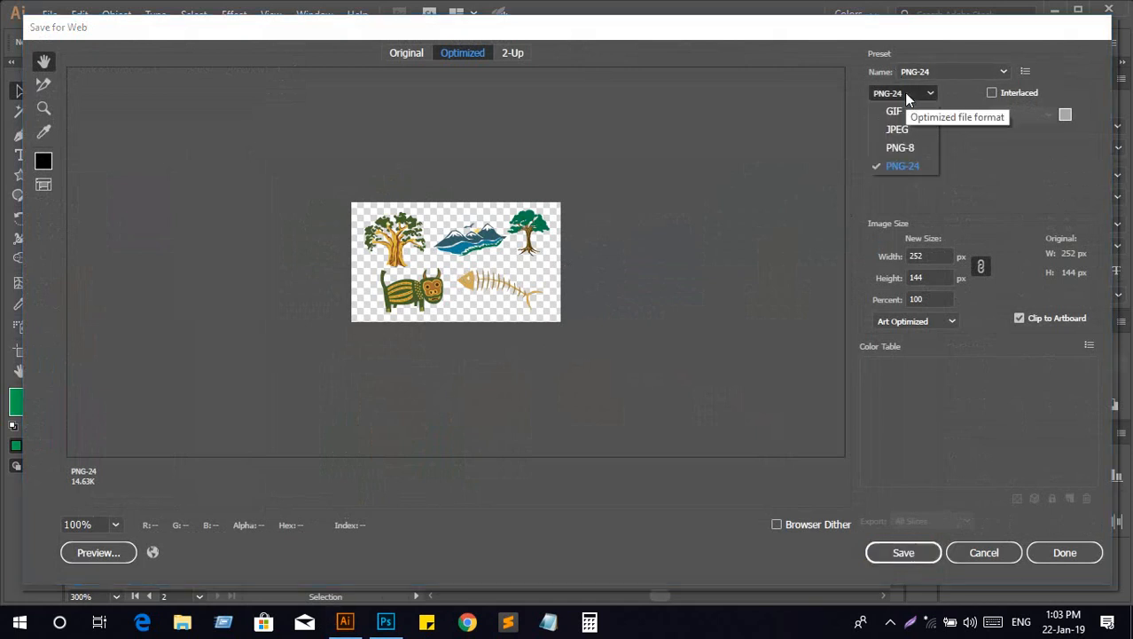
click(912, 169)
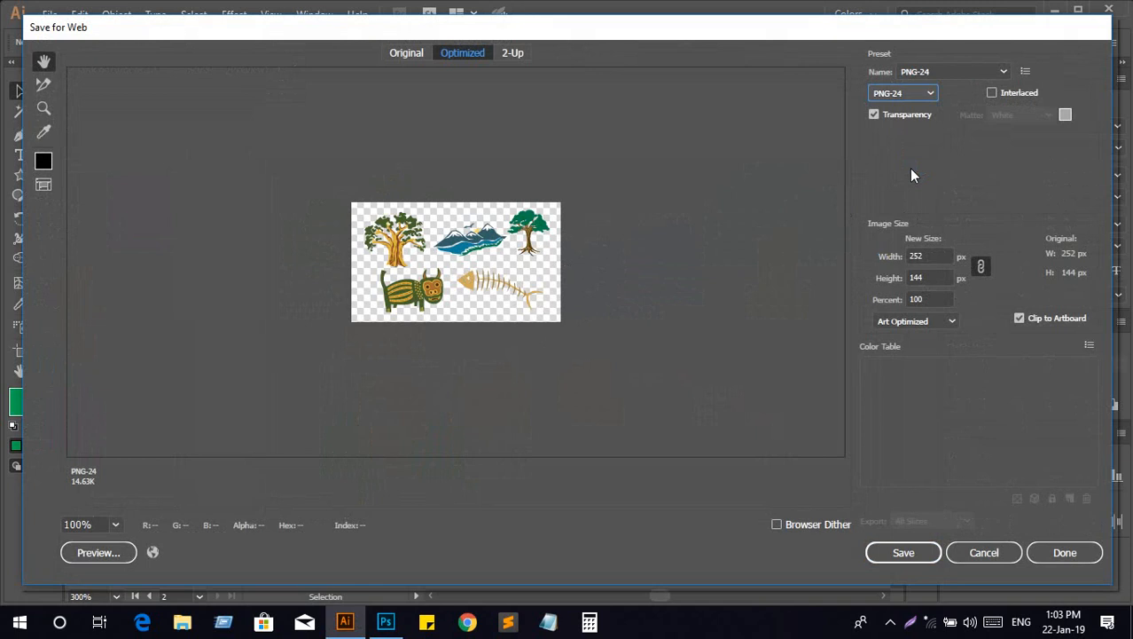
click(911, 94)
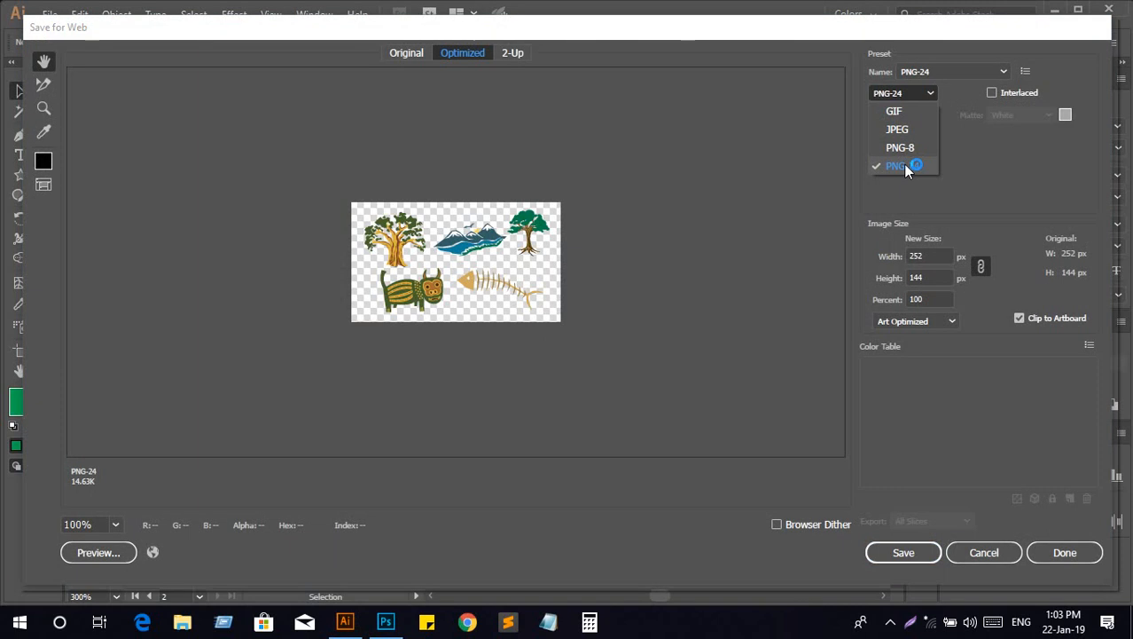
click(899, 129)
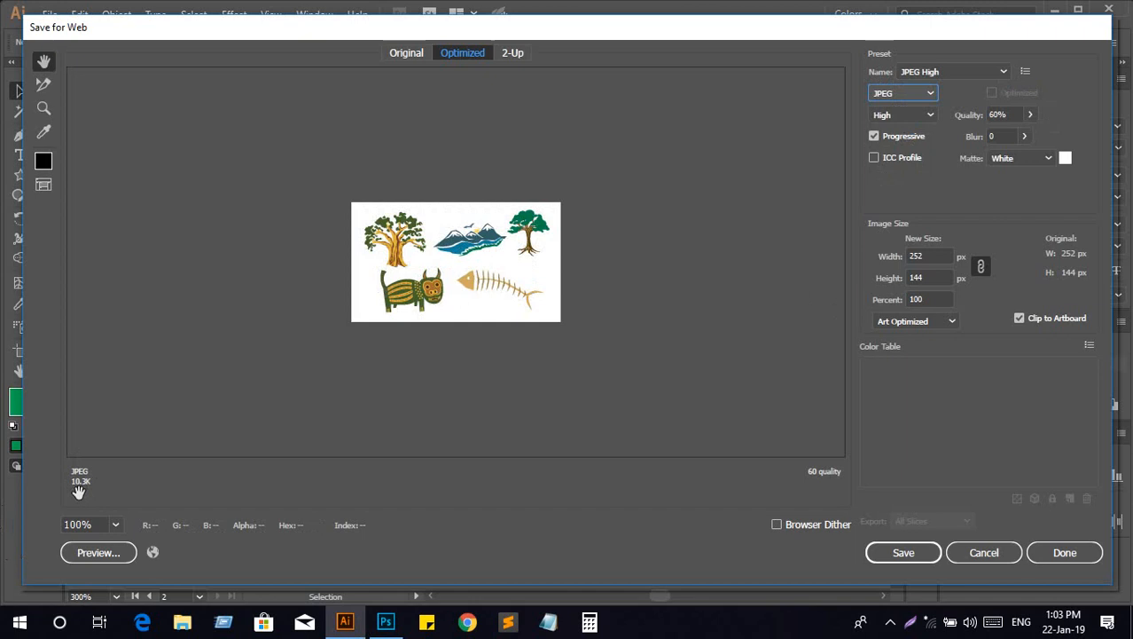
Inspect the JPEG preview's image quality up close at 400% and return to the full view
ctrl+alt+click(373, 291)
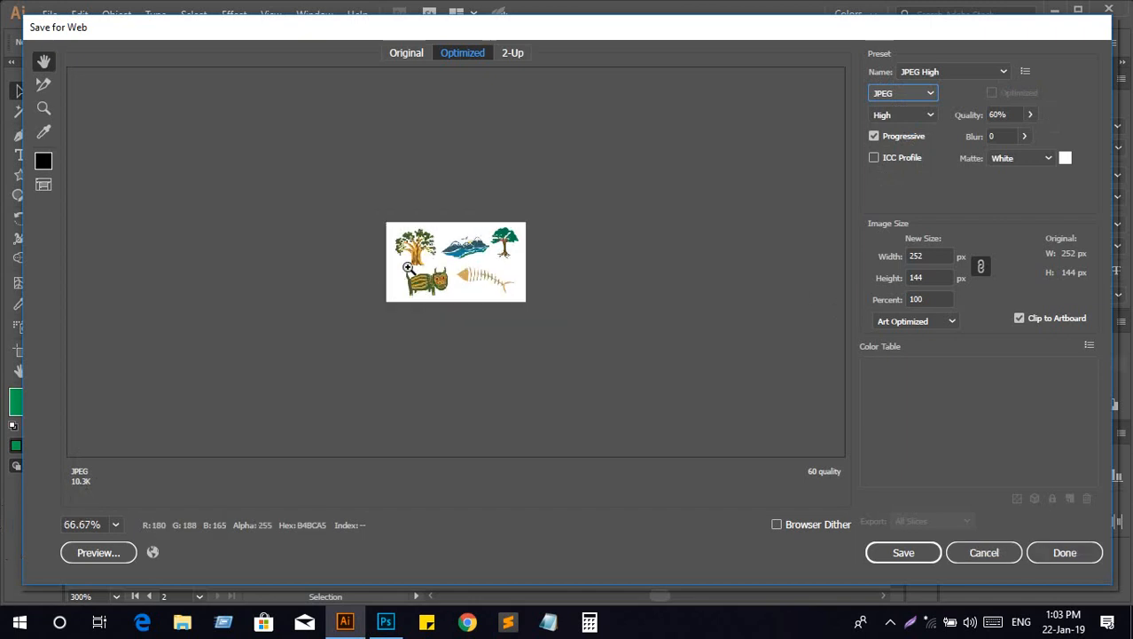
click(407, 267)
click(409, 266)
click(414, 264)
click(417, 264)
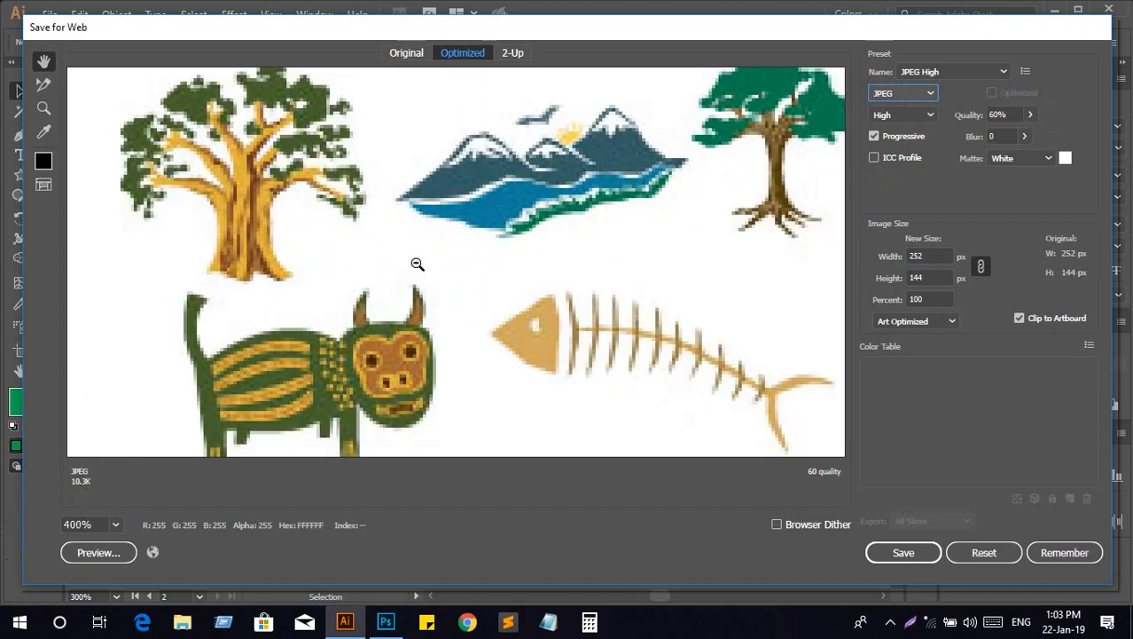
alt+click(417, 263)
alt+click(416, 263)
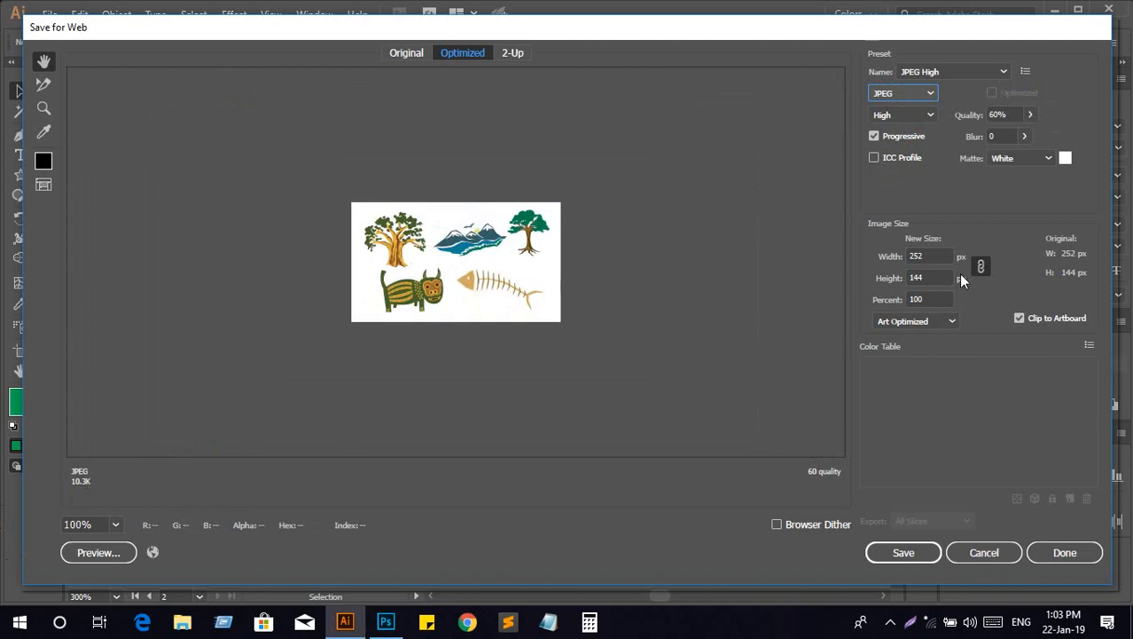
Set the exported image's width to 2000 px with proportions linked, and check the whole resized preview
click(914, 255)
text(2000)
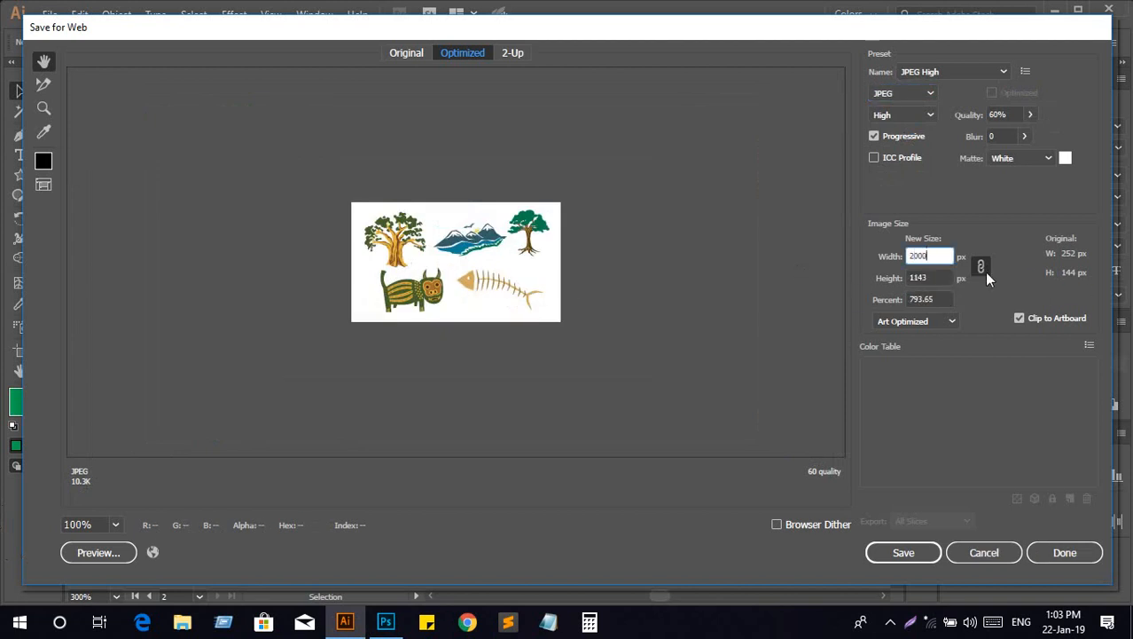
click(936, 278)
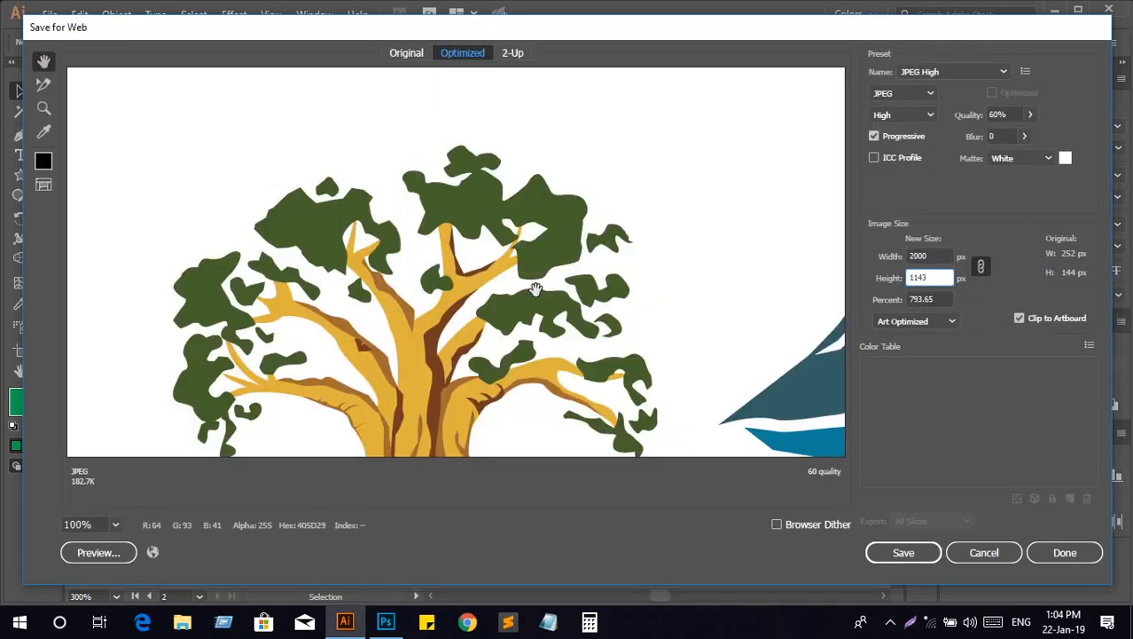
alt+click(457, 294)
alt+click(456, 295)
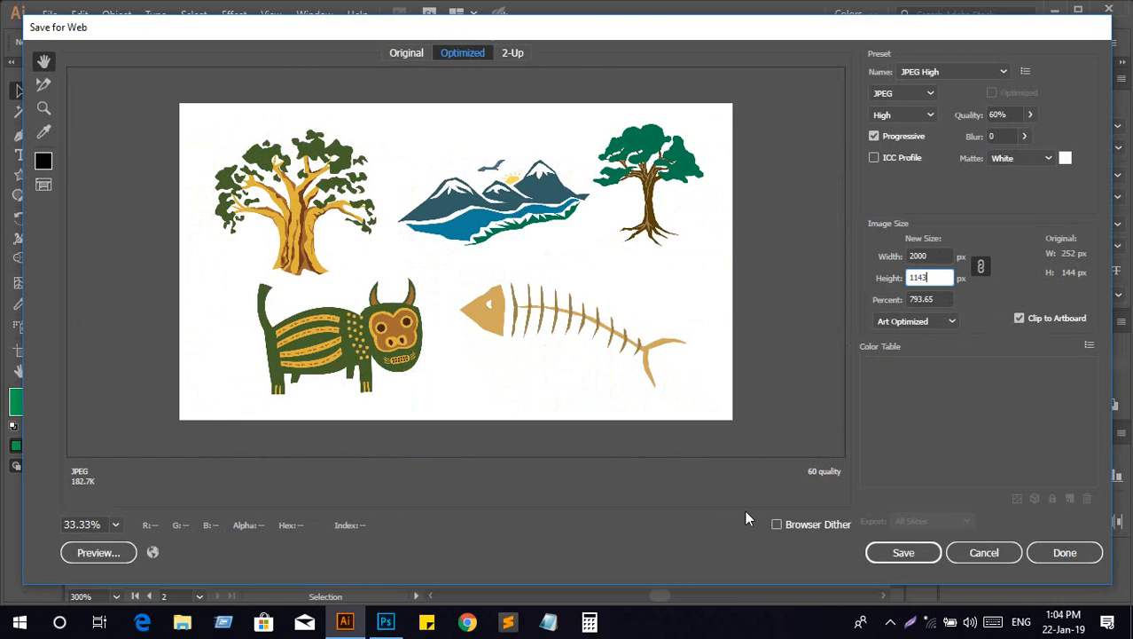
Save the optimized JPEG of the second artboard to the Desktop as Blank-document.jpg
click(904, 552)
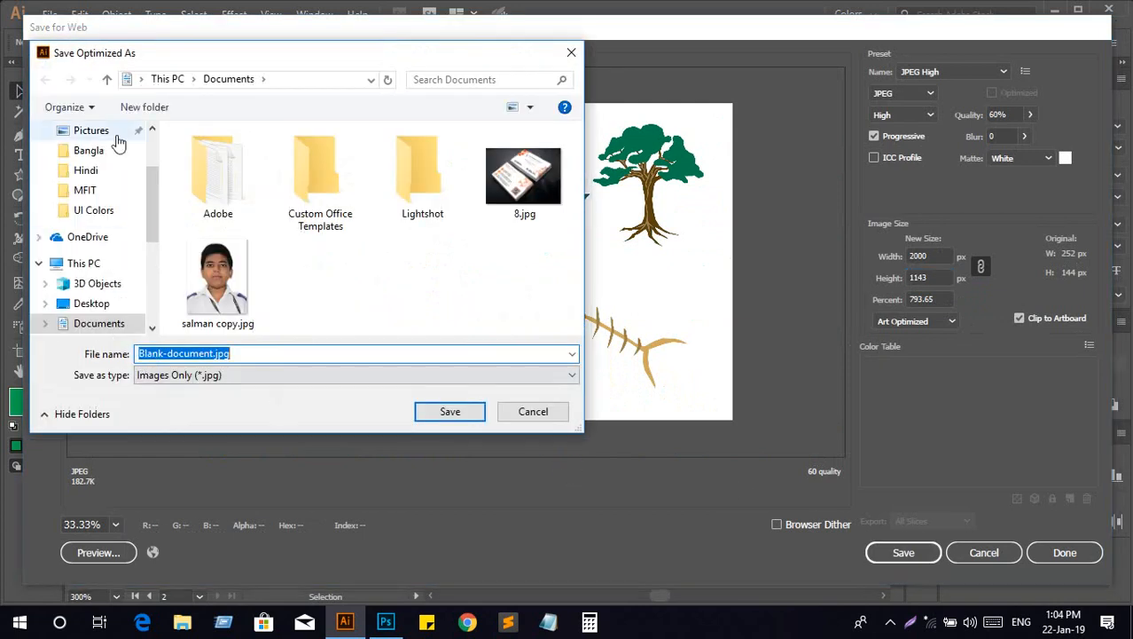
scroll(148, 206, up, 2)
click(78, 167)
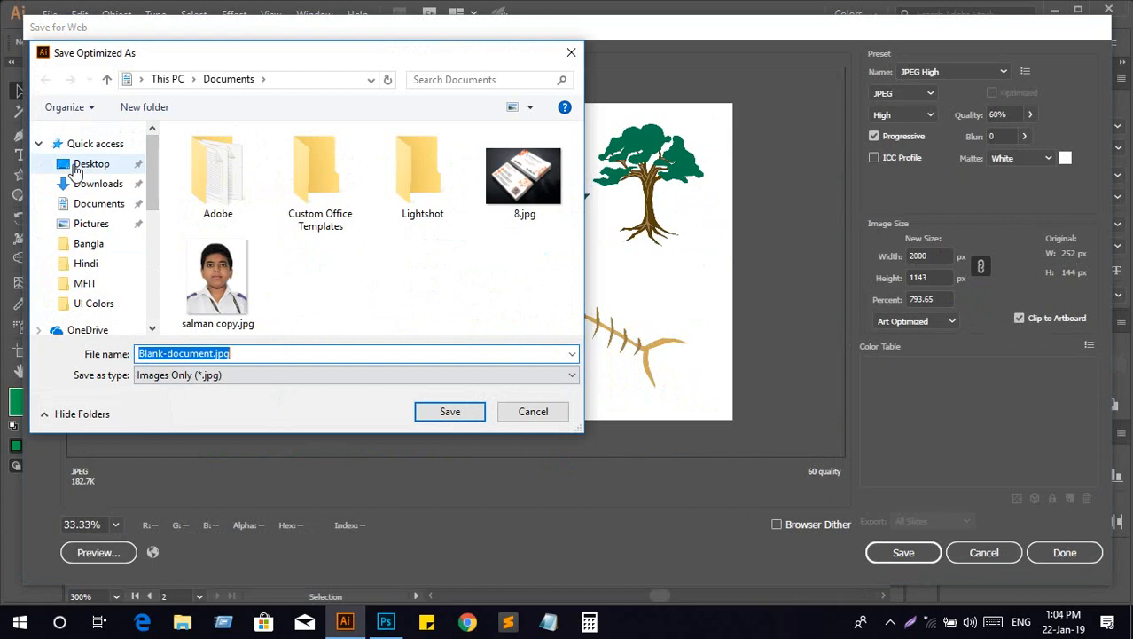
click(450, 415)
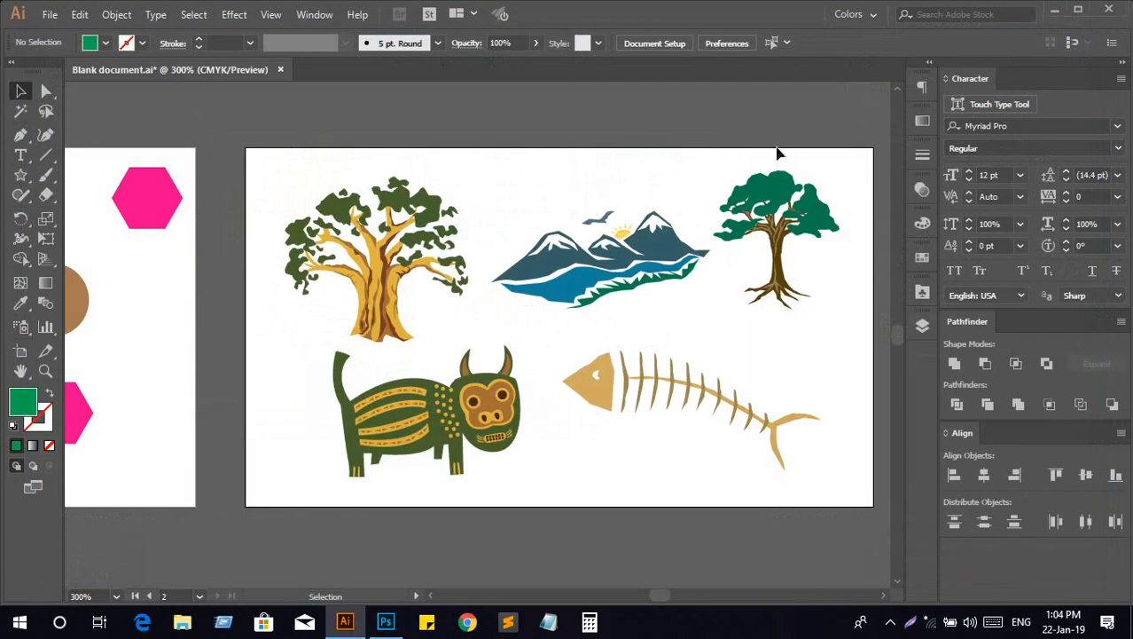
Open the exported Blank-document.jpg from the desktop to view it, and close the image viewer
drag(335, 246, 307, 244)
click(1054, 10)
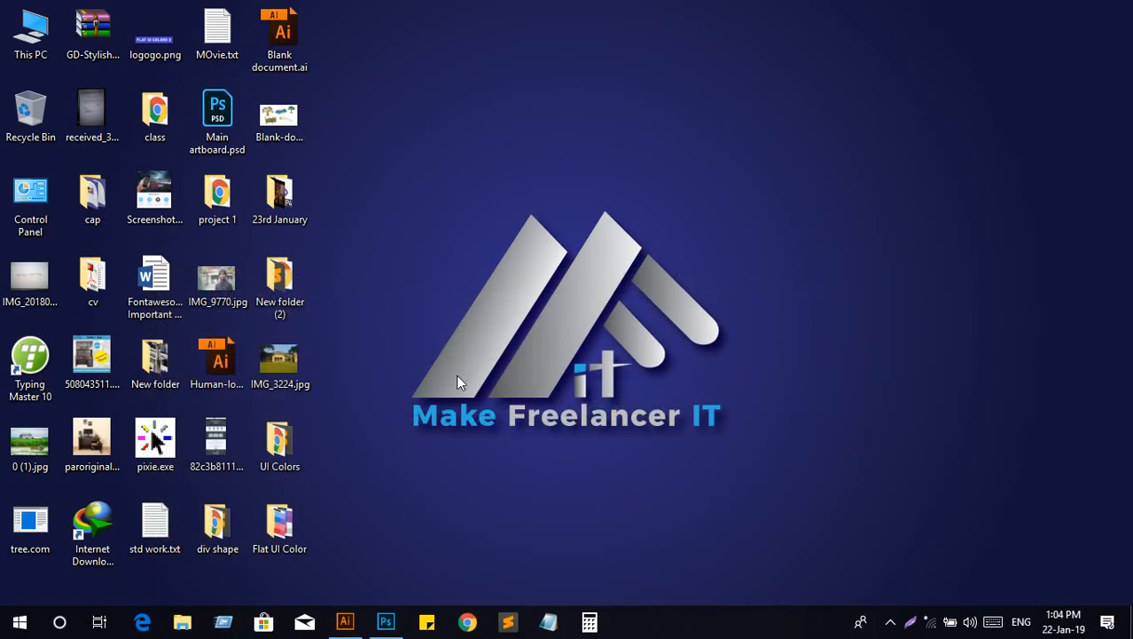
double_click(296, 133)
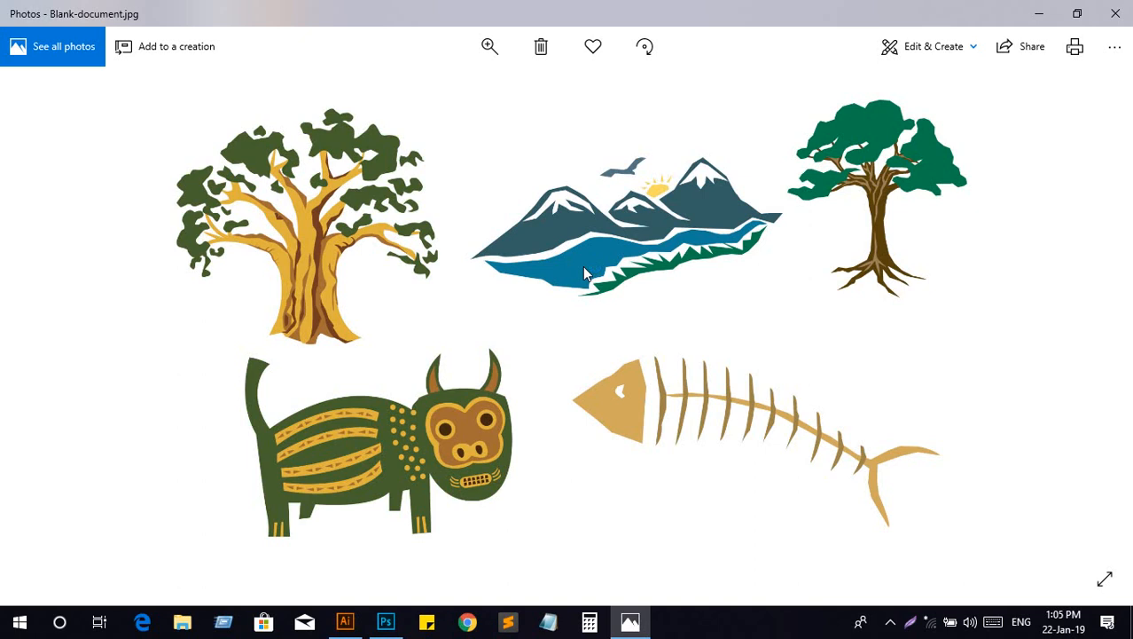
key(Right)
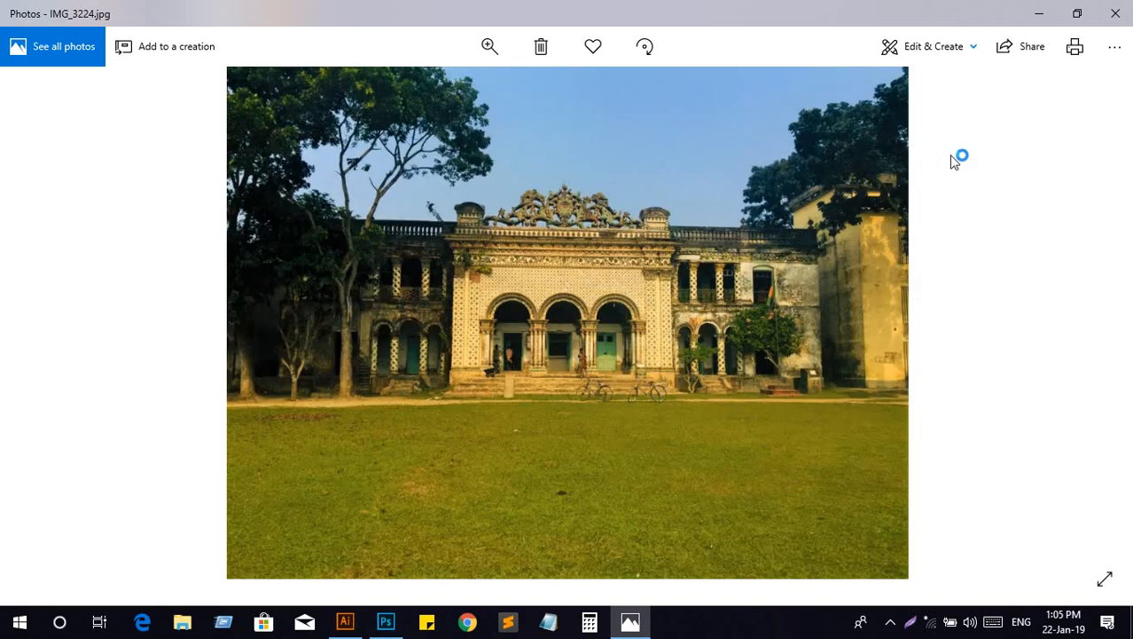
click(1115, 13)
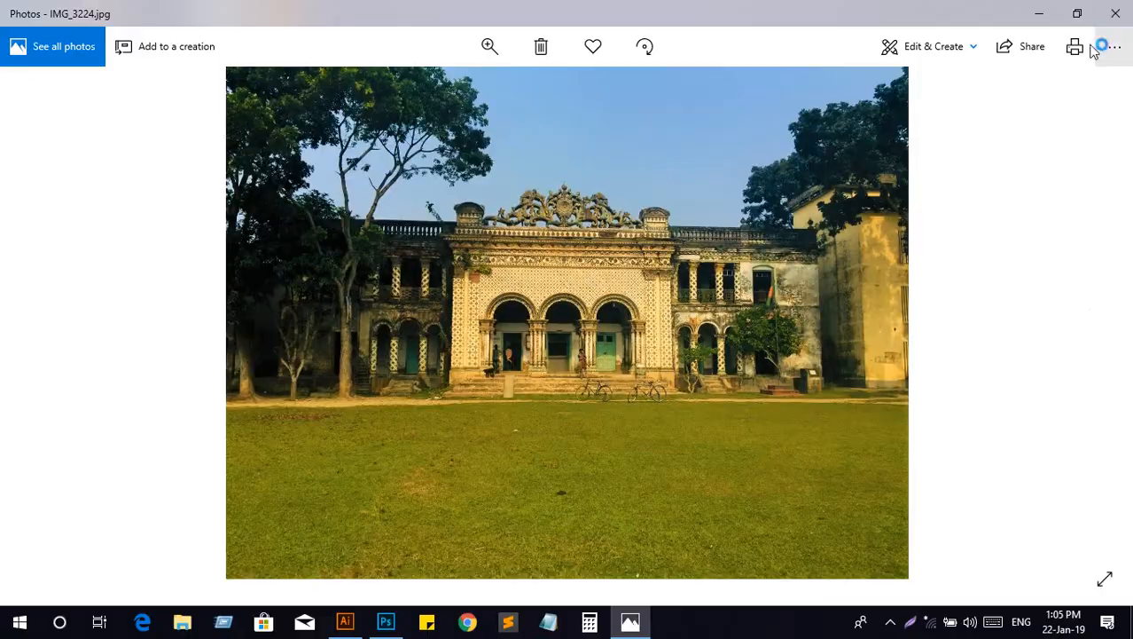
Switch back to Illustrator, make the first artboard active, and start a Save for Web export of it
click(345, 621)
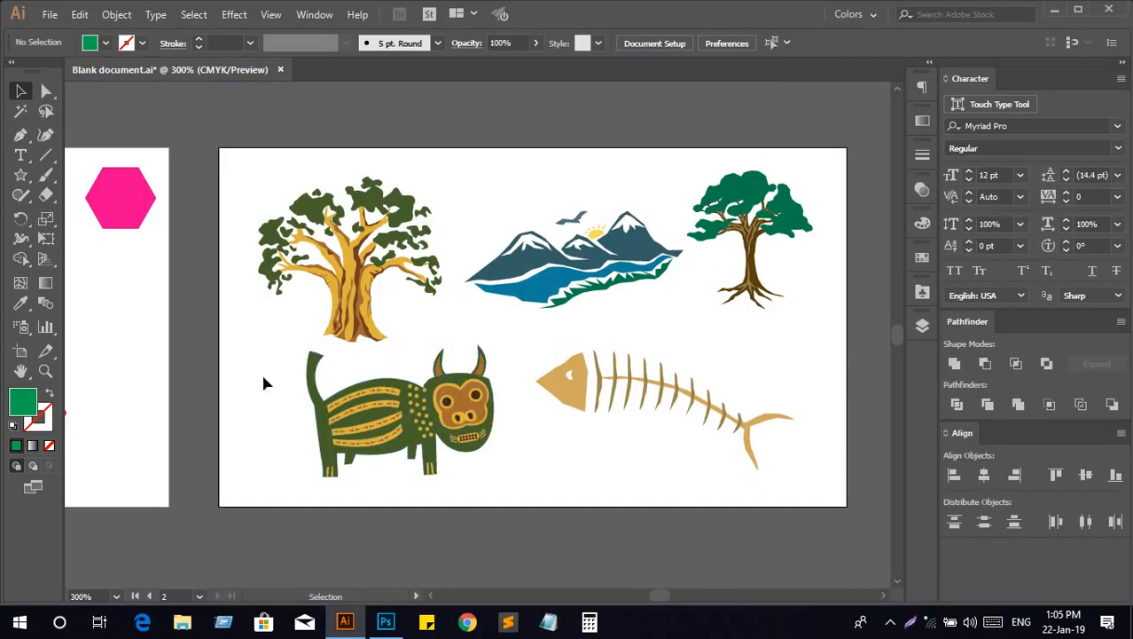
key(space)
drag(253, 397, 699, 374)
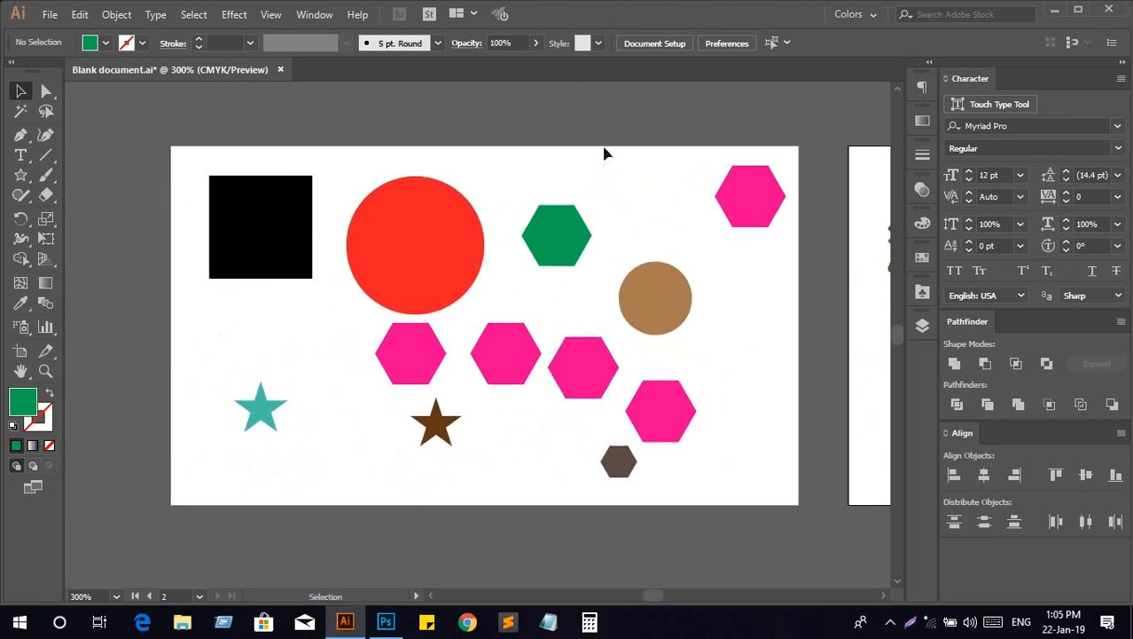
click(520, 154)
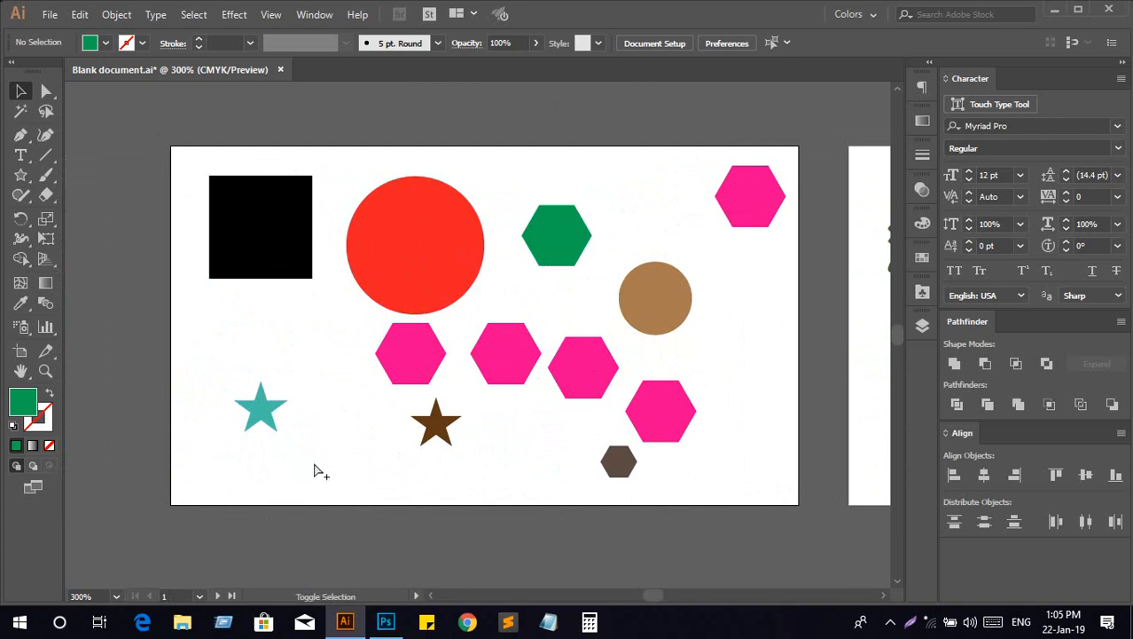
key(ctrl+alt+shift+s)
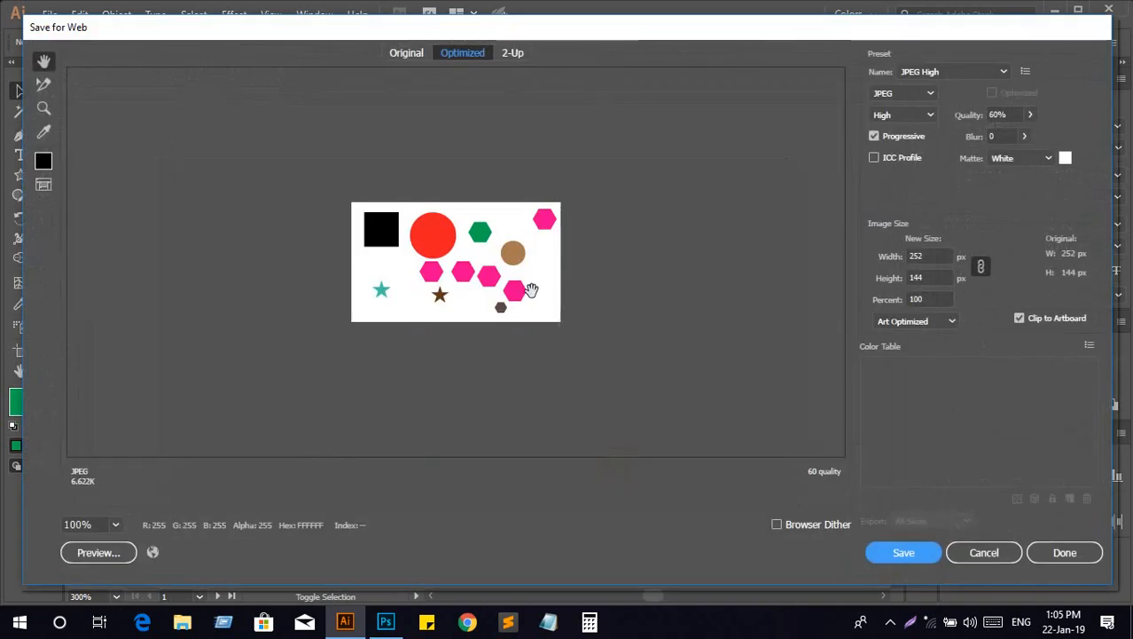
Set the exported image's width to 3000 px with proportions linked, and check the whole artboard in the preview
click(921, 257)
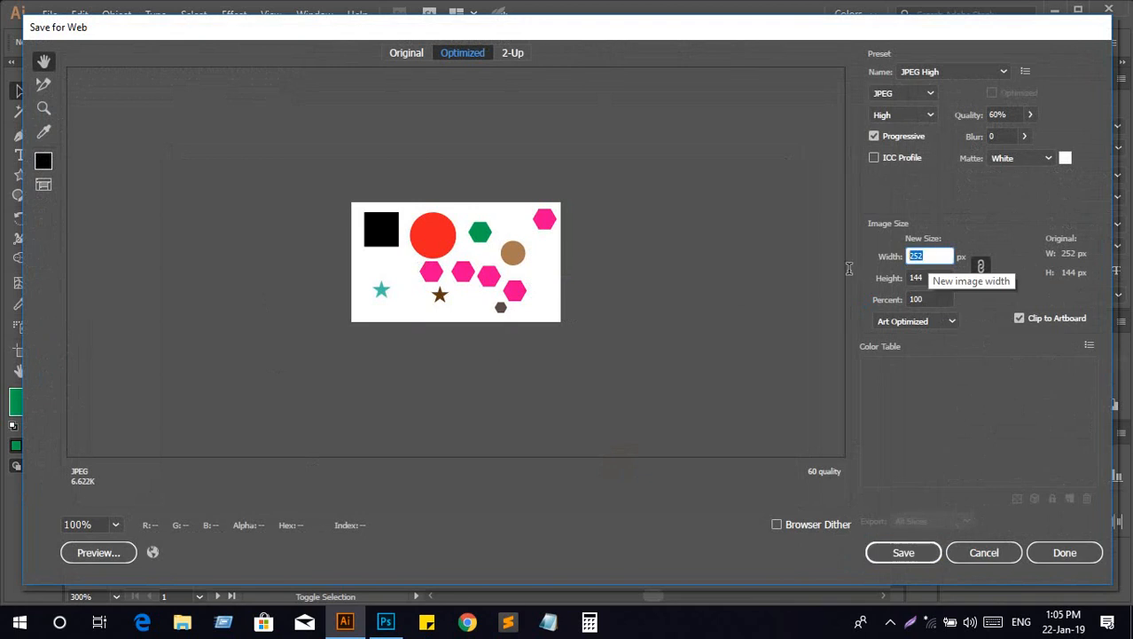
text(3000)
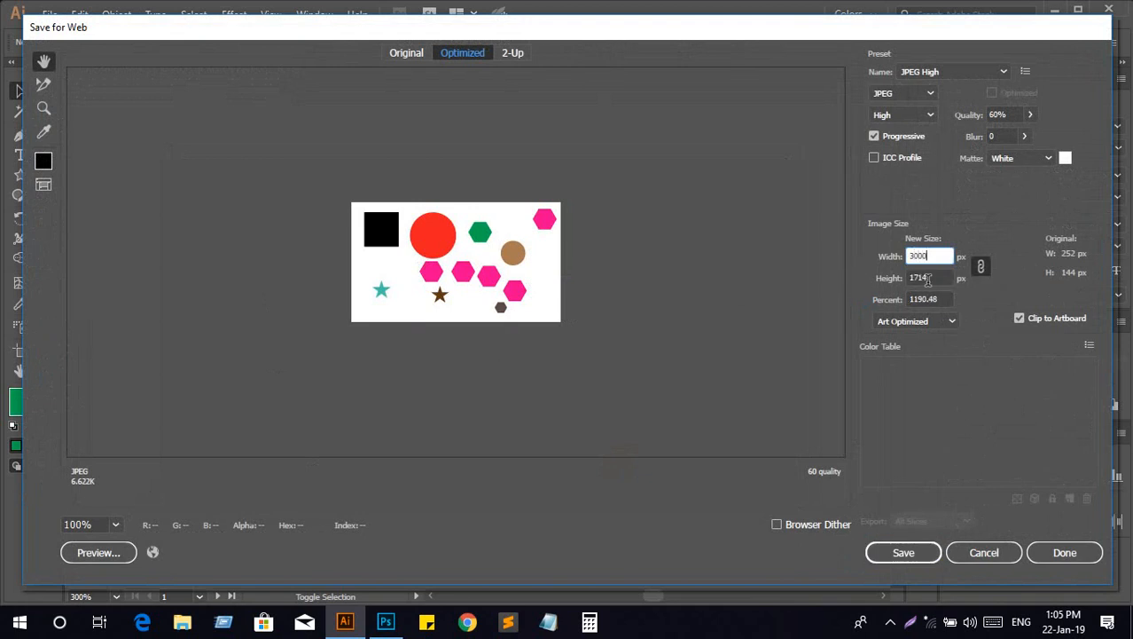
click(928, 277)
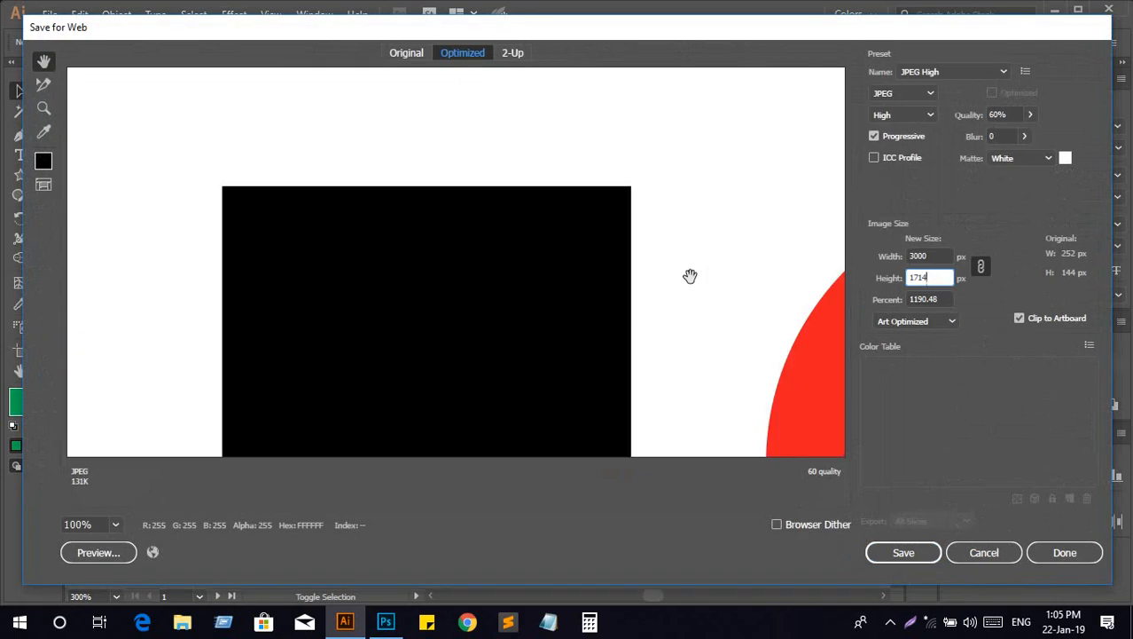
key(alt)
alt+click(687, 277)
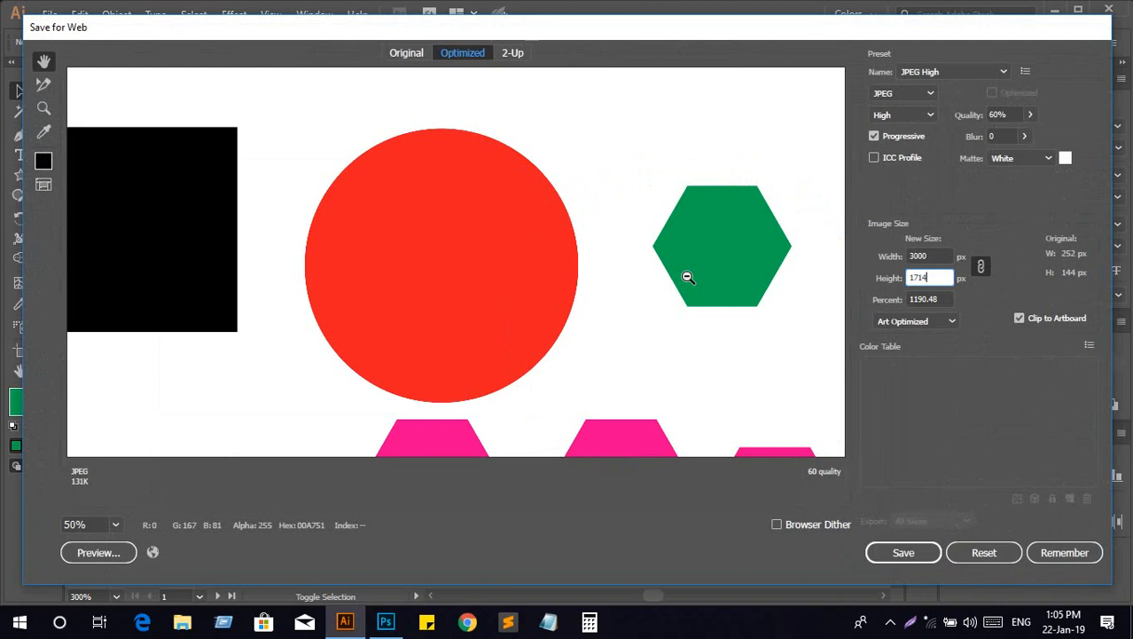
alt+click(687, 278)
alt+click(687, 278)
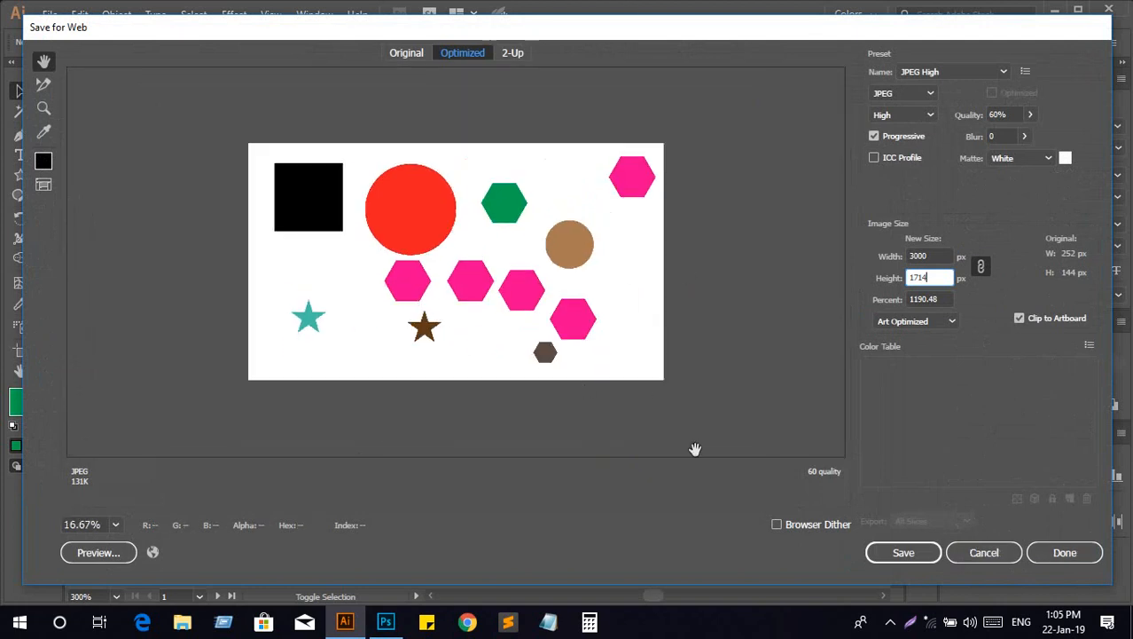
Save the first artboard's JPEG to the Desktop under the file name Blank-document2-.jpg
click(875, 545)
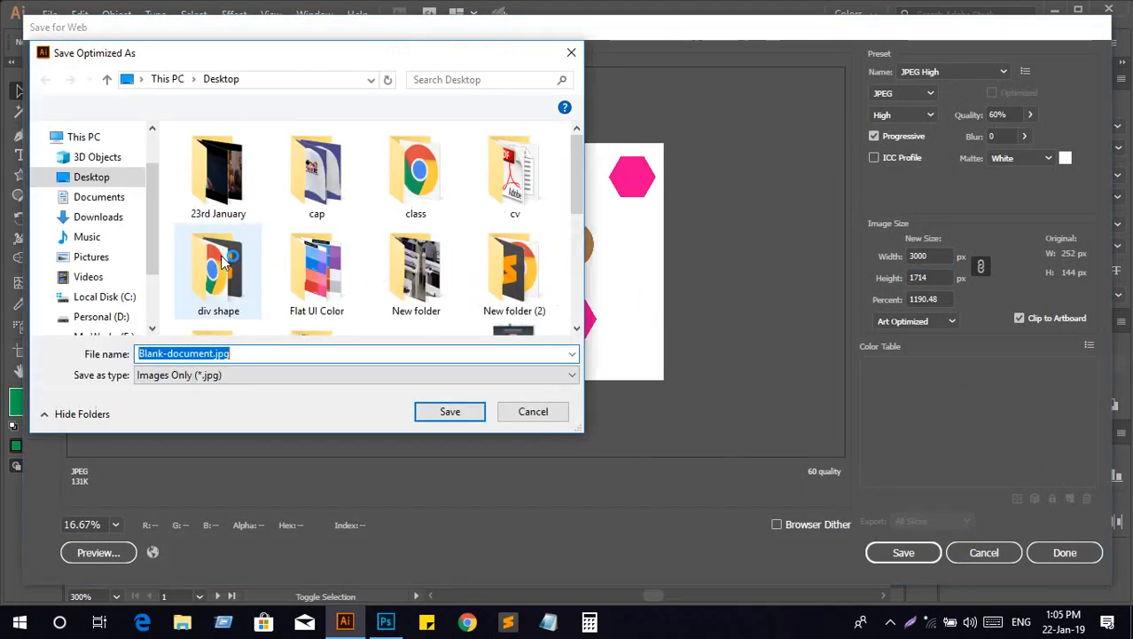
click(215, 355)
text(2)
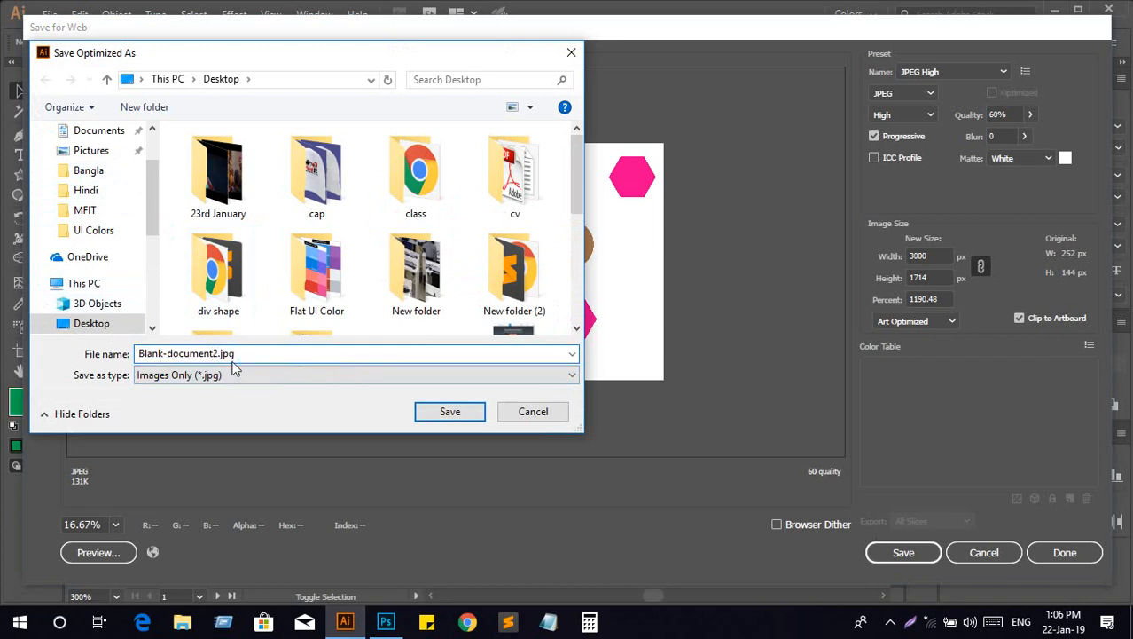
key(Return)
text(-)
click(449, 413)
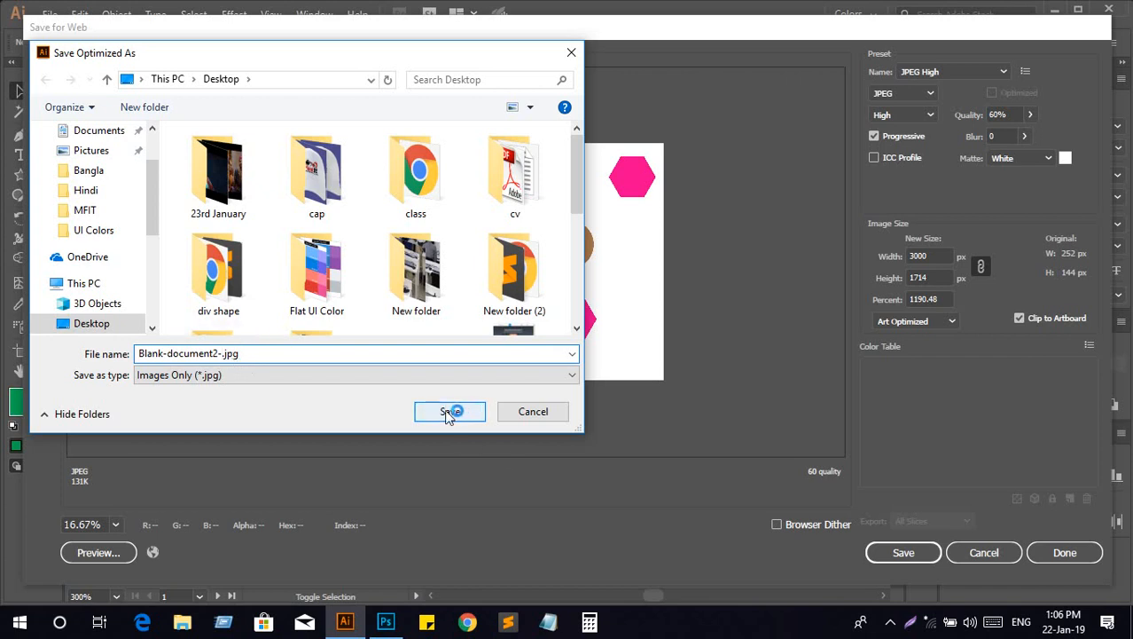
click(359, 371)
click(237, 377)
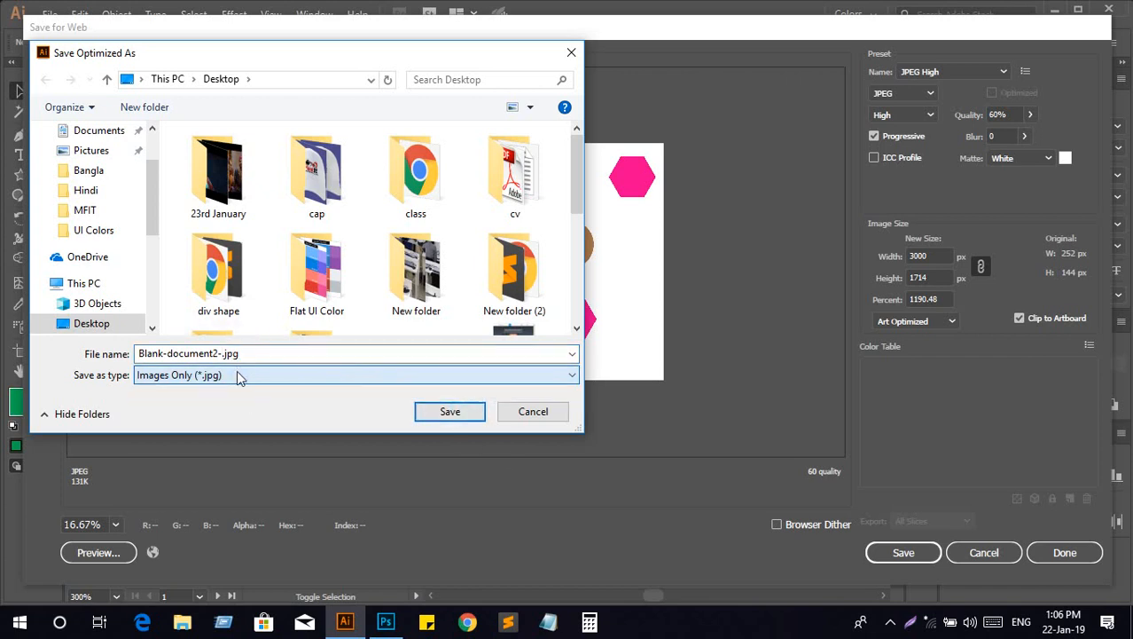
click(449, 413)
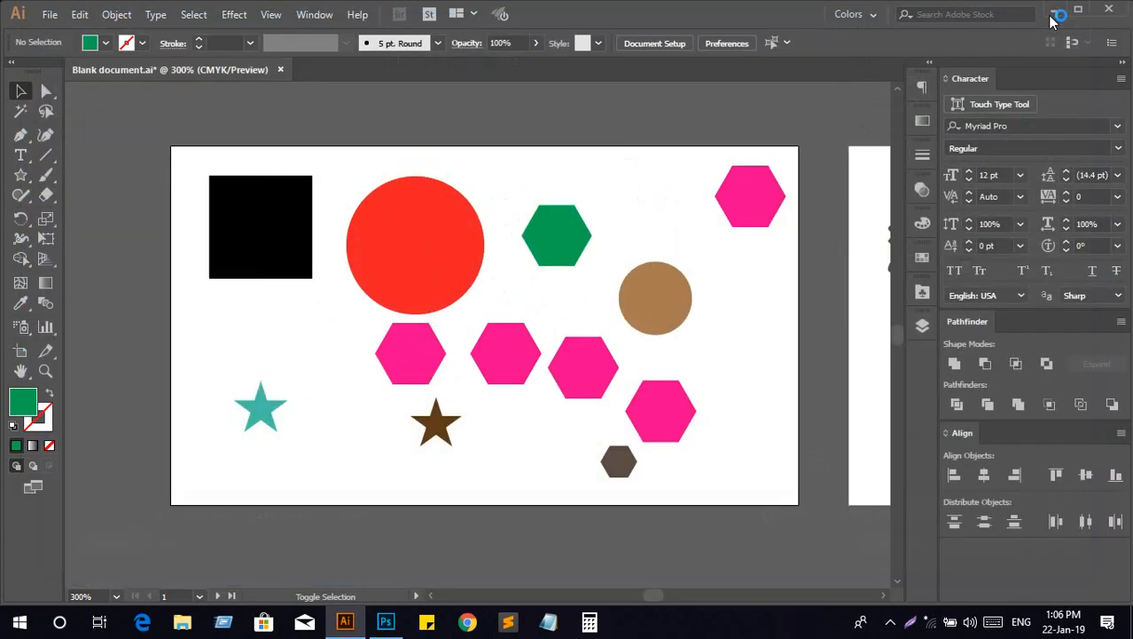
View the exported Blank-document.jpg and Blank-document2-.jpg from the desktop, and minimize the image viewer
click(1051, 13)
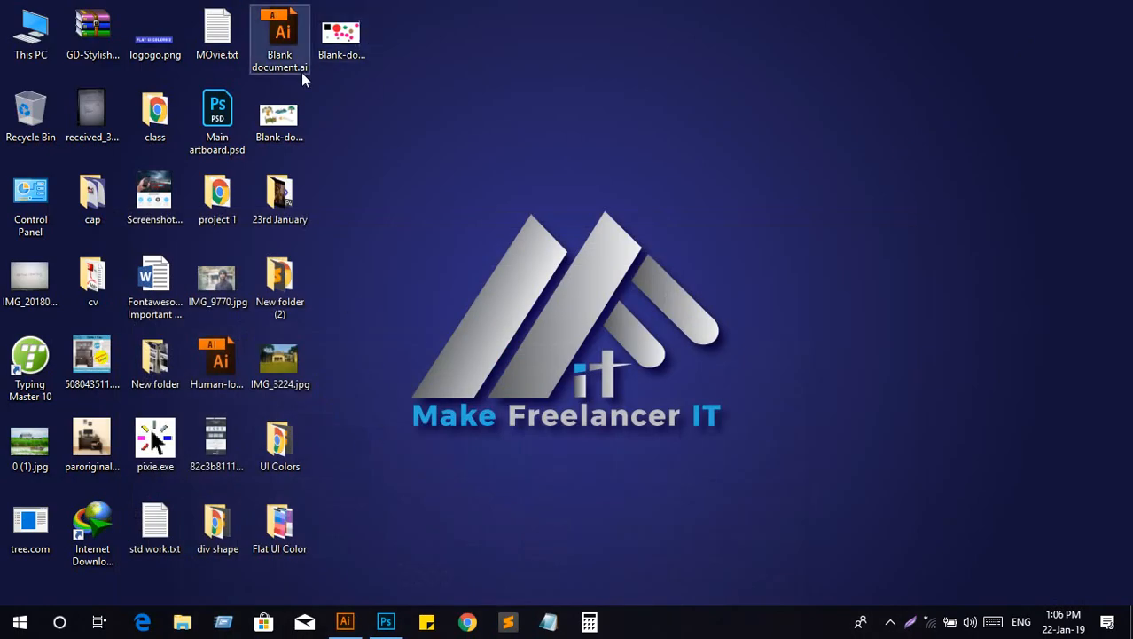
double_click(297, 107)
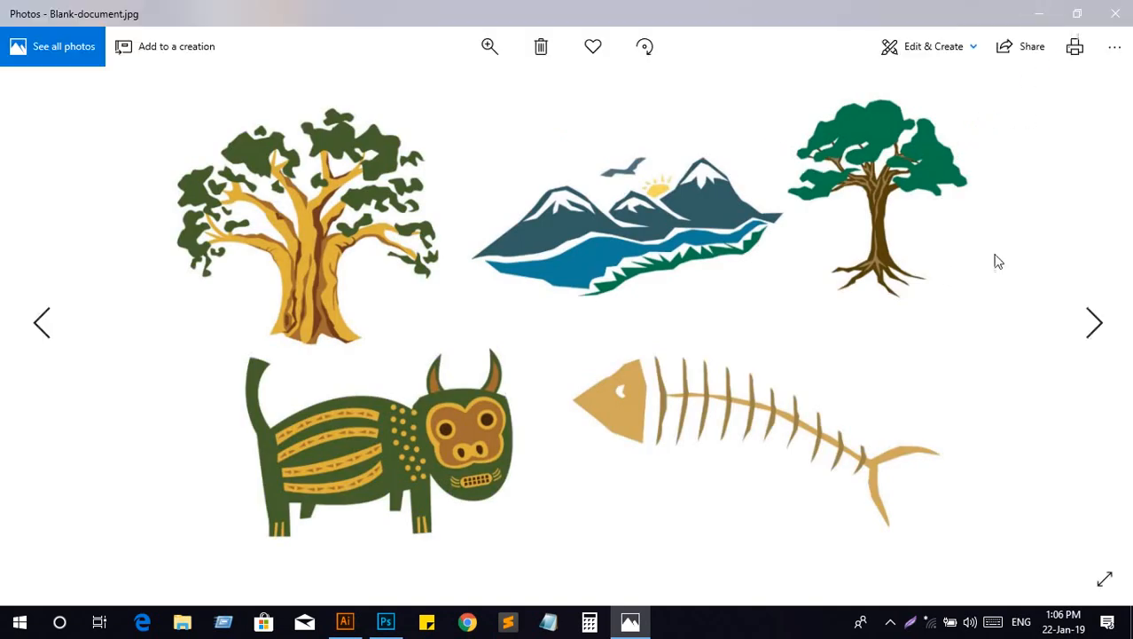
click(1039, 14)
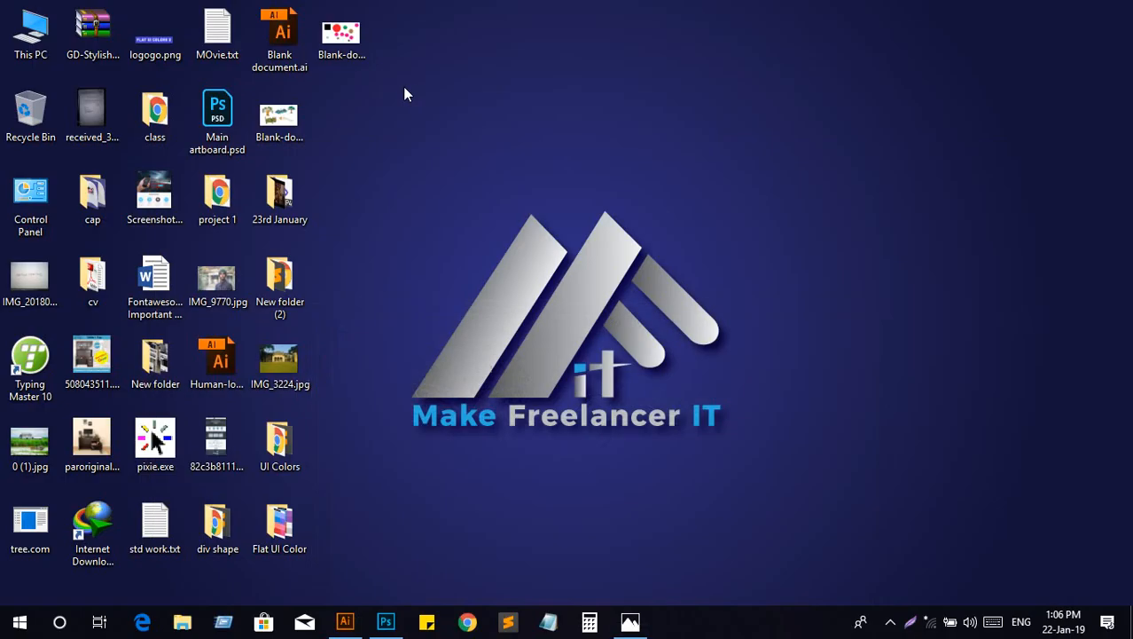
click(357, 50)
double_click(357, 49)
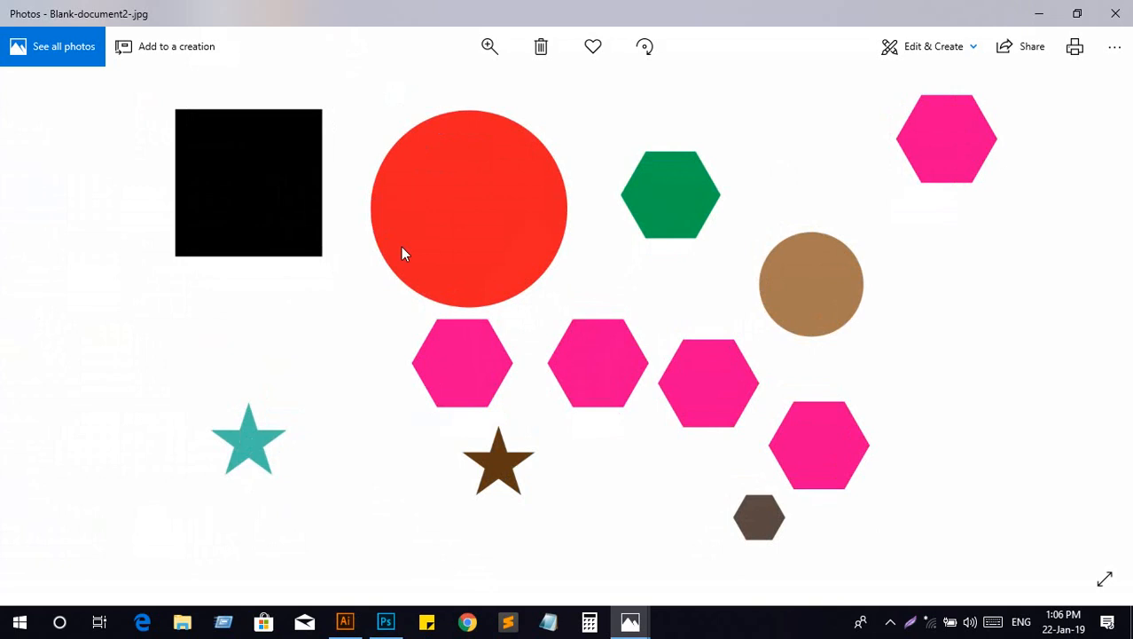
key(Right)
key(Left)
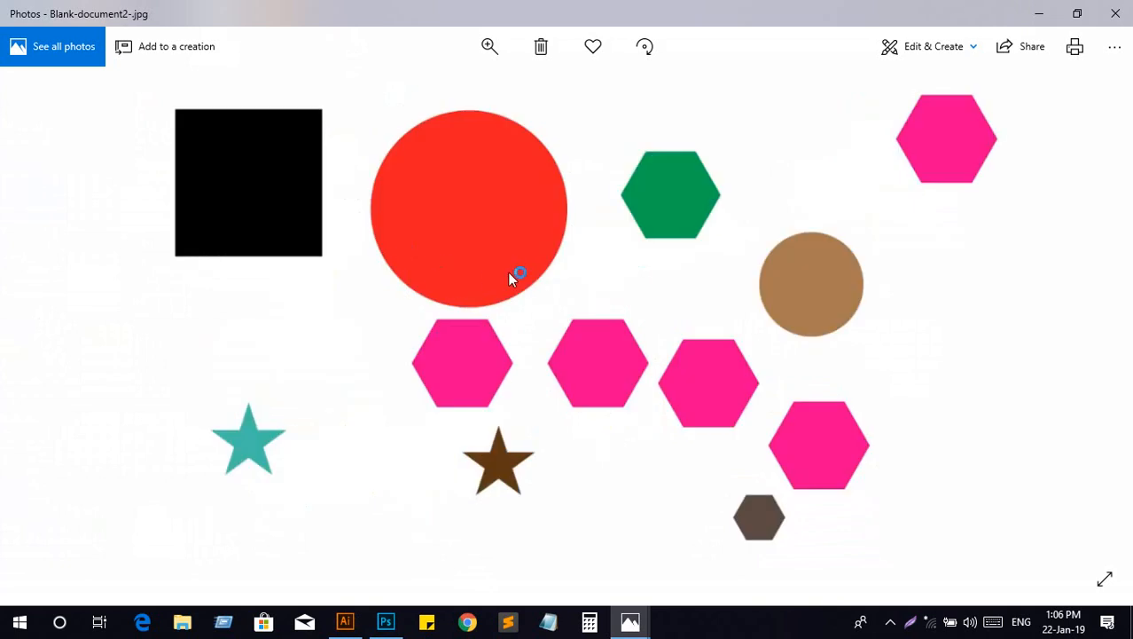
key(Right)
click(1047, 17)
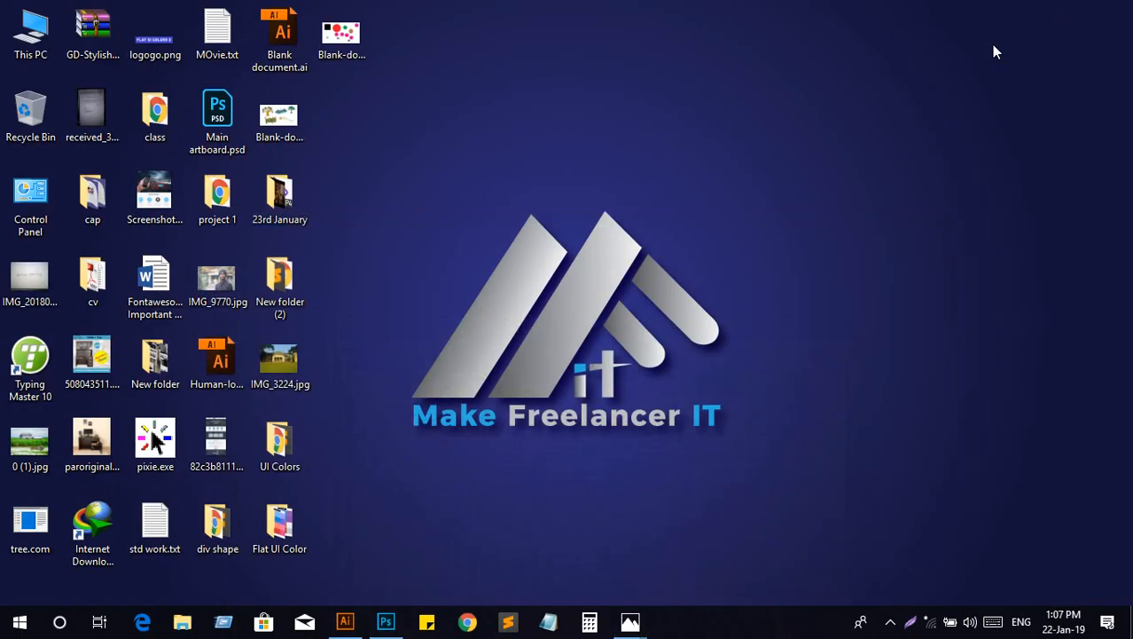
Switch back to Illustrator, draw a rectangle covering the entire first artboard, and send it behind all the shapes
click(345, 621)
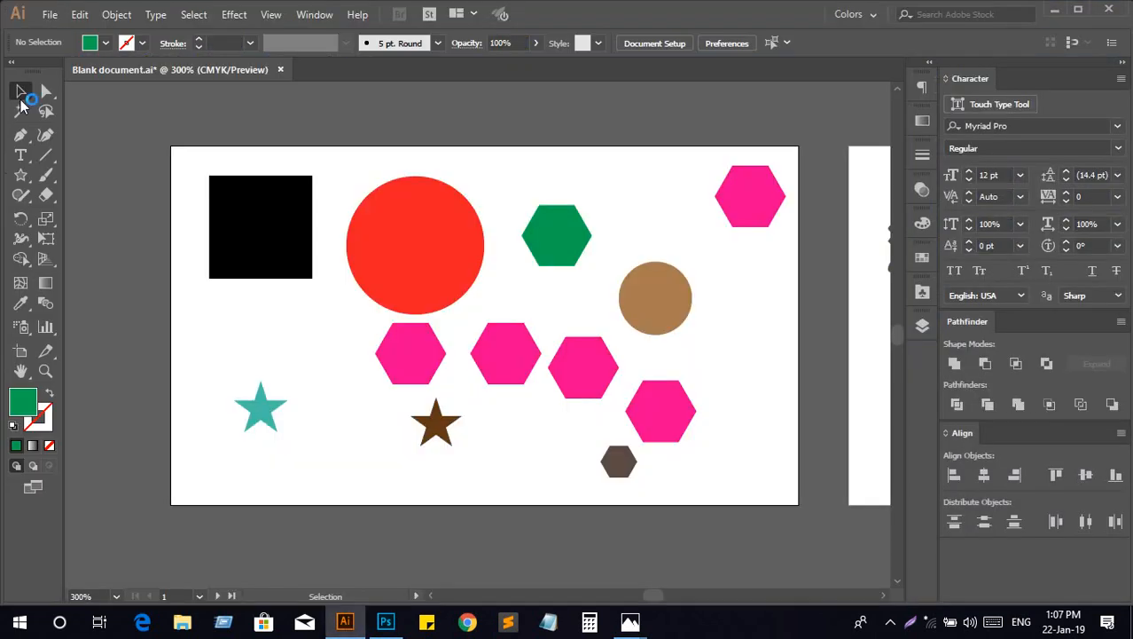
scroll(266, 324, right, 2)
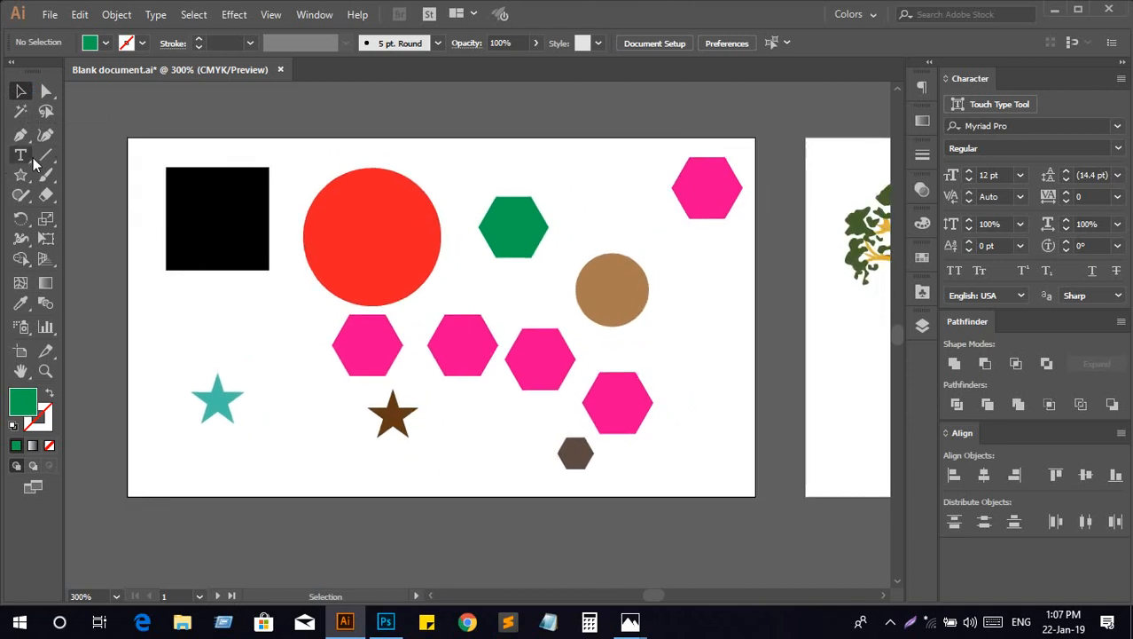
drag(27, 182, 89, 176)
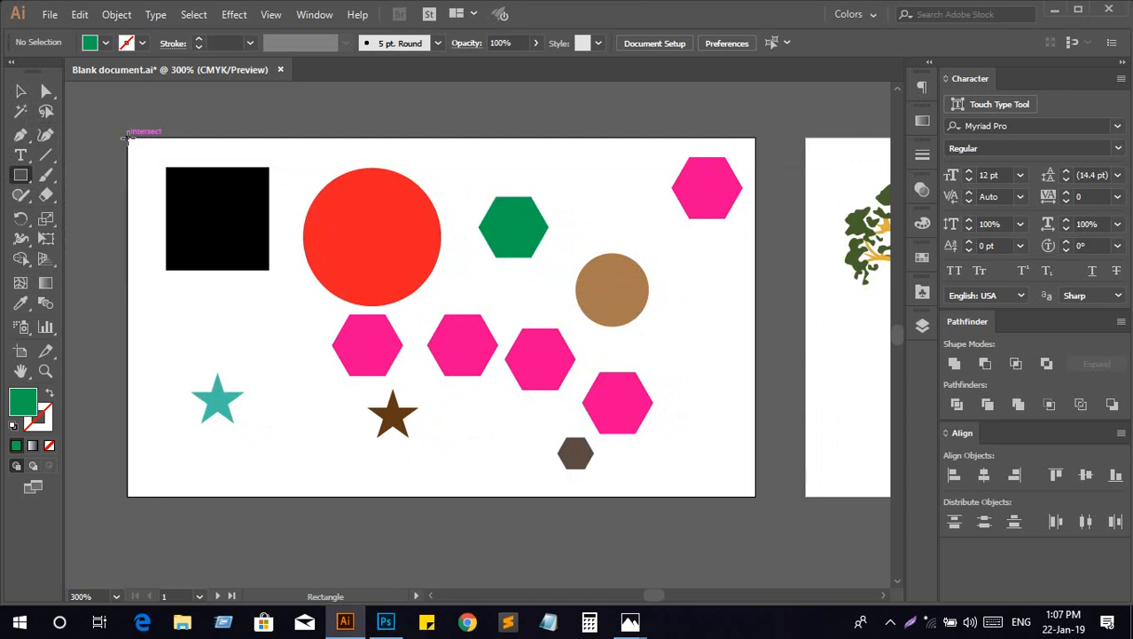
drag(129, 139, 755, 496)
right_click(496, 254)
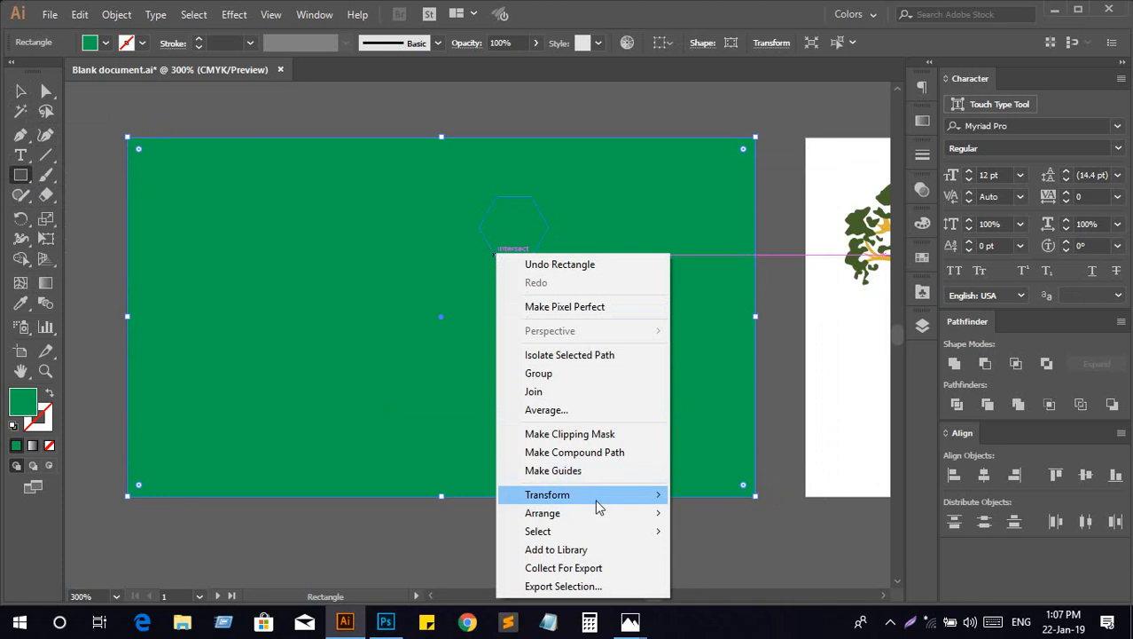
mouse_move(607, 514)
click(720, 567)
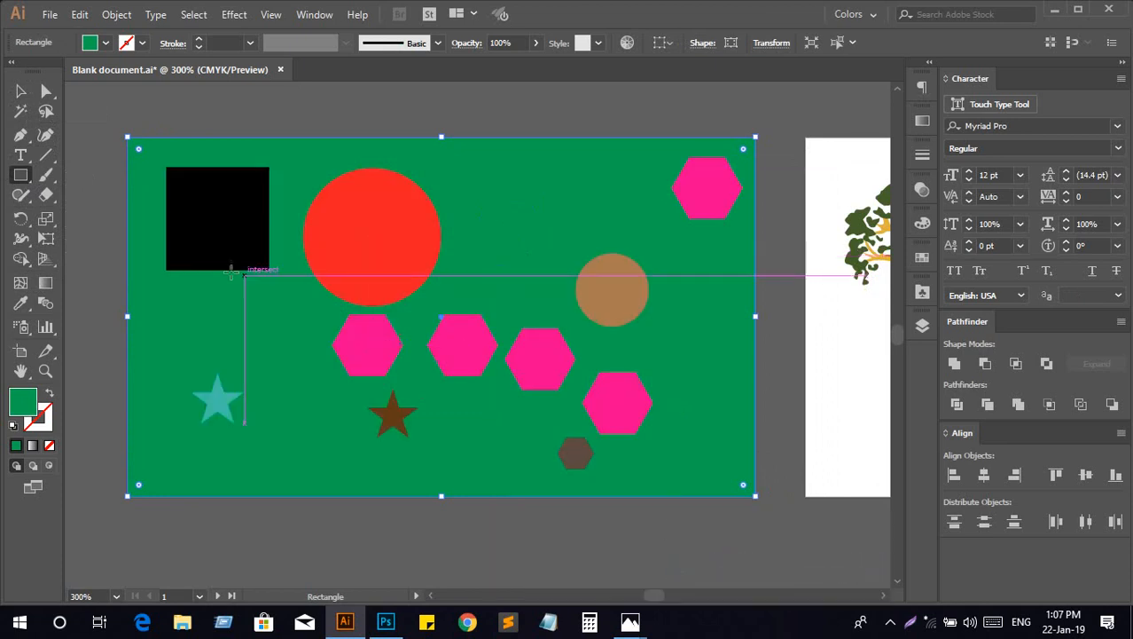
Fill the background rectangle on the first artboard with white
click(18, 91)
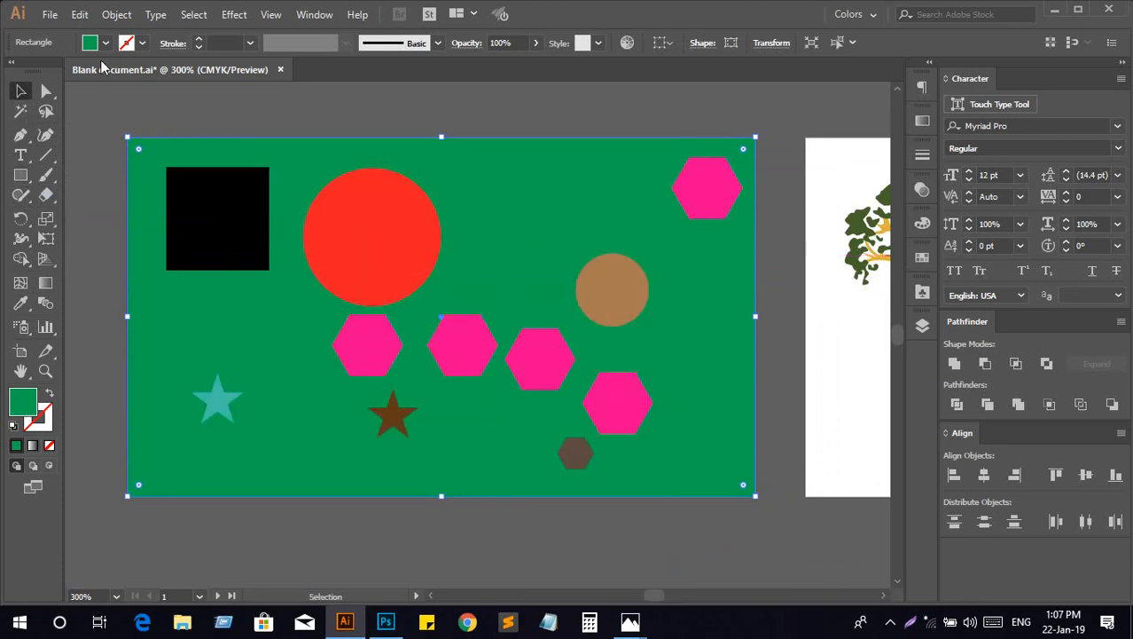
click(105, 45)
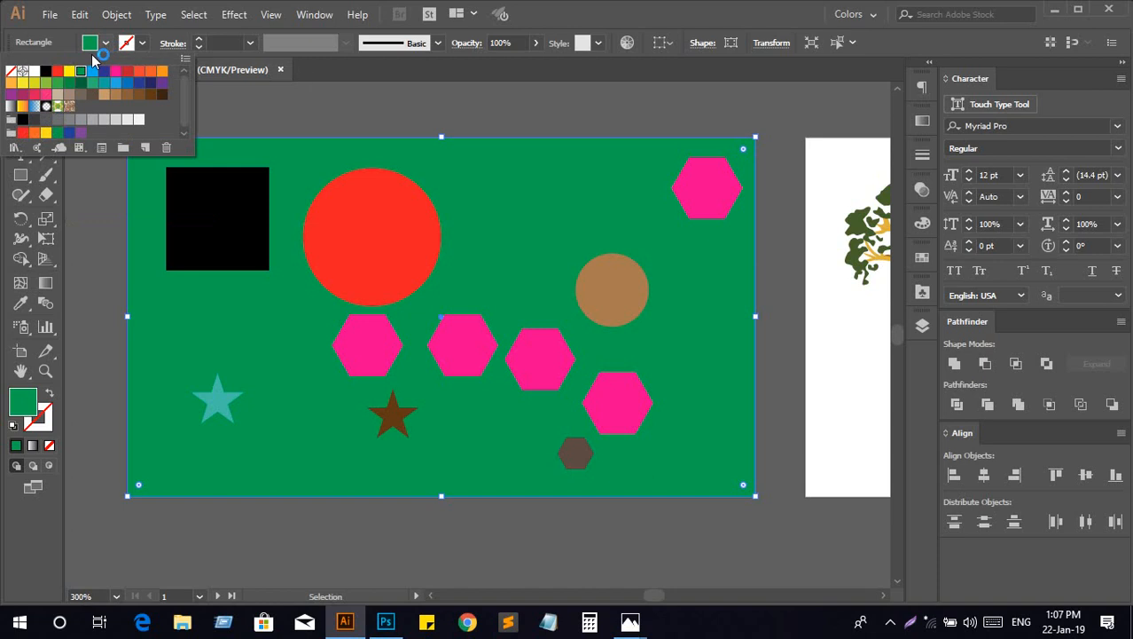
click(33, 72)
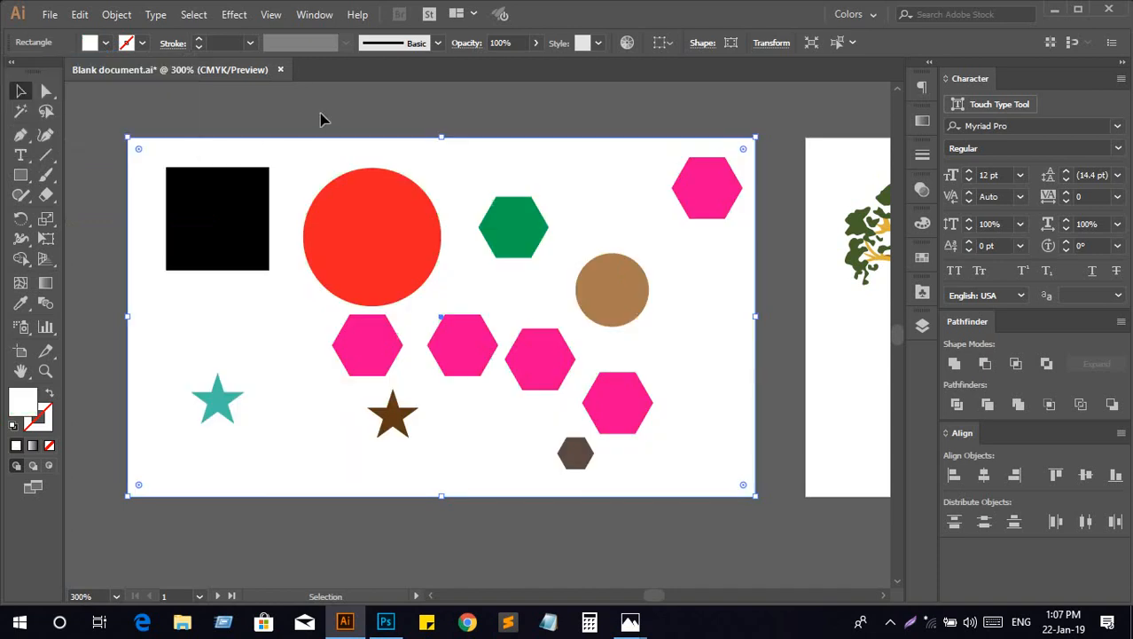
Start a Save for Web export of the first artboard, set the format to PNG-24, and preview it at 300%
key(ctrl)
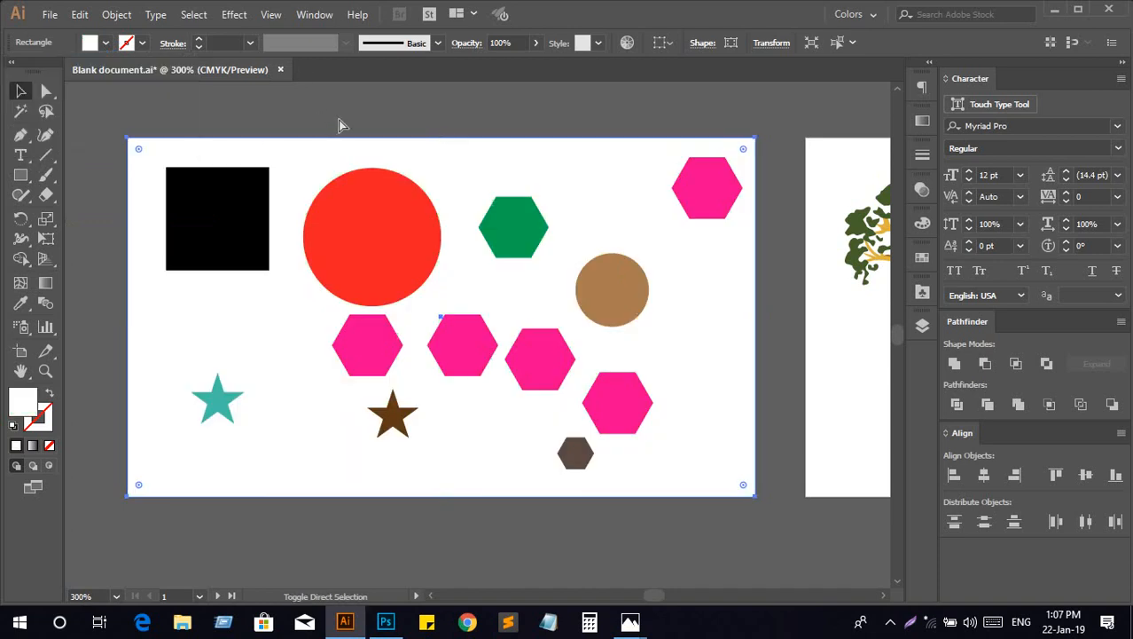
key(ctrl+alt+shift+s)
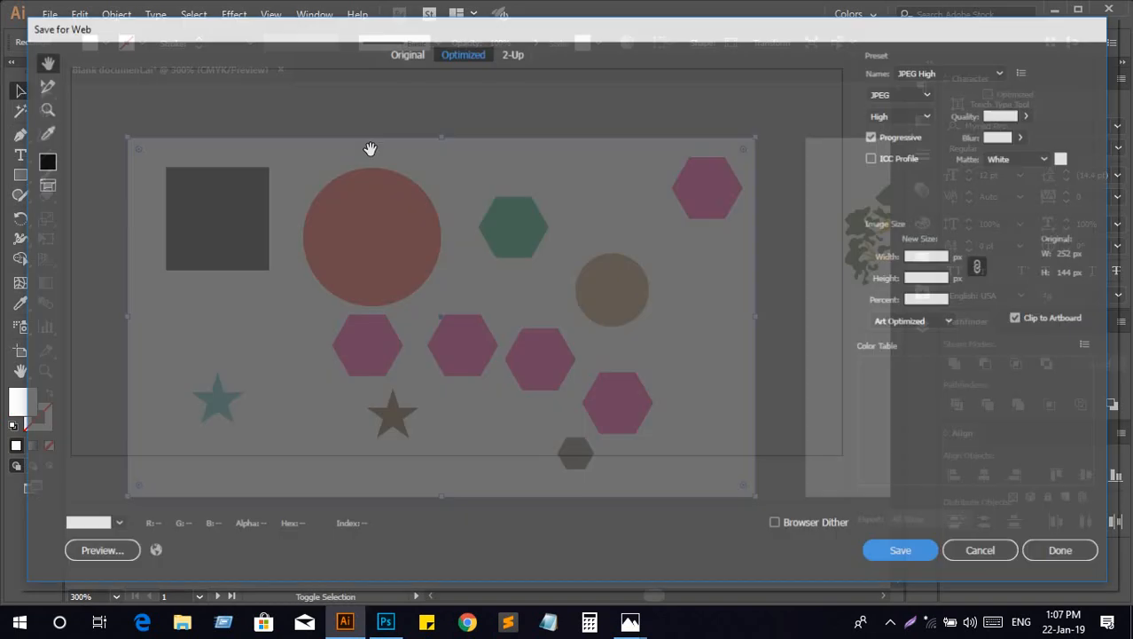
click(918, 115)
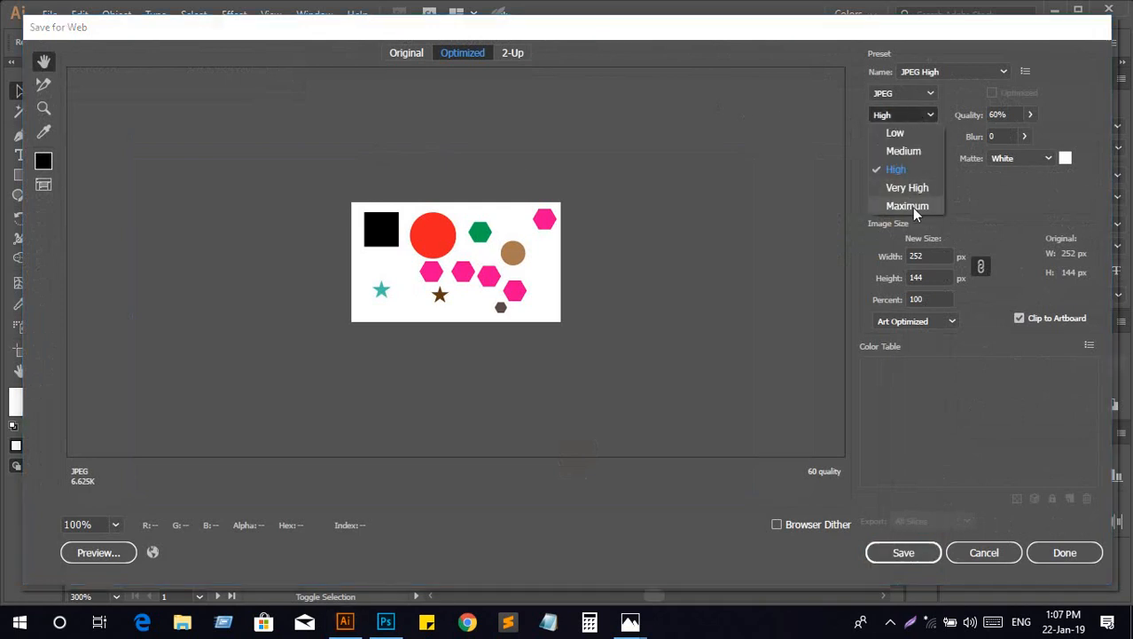
click(906, 94)
click(902, 165)
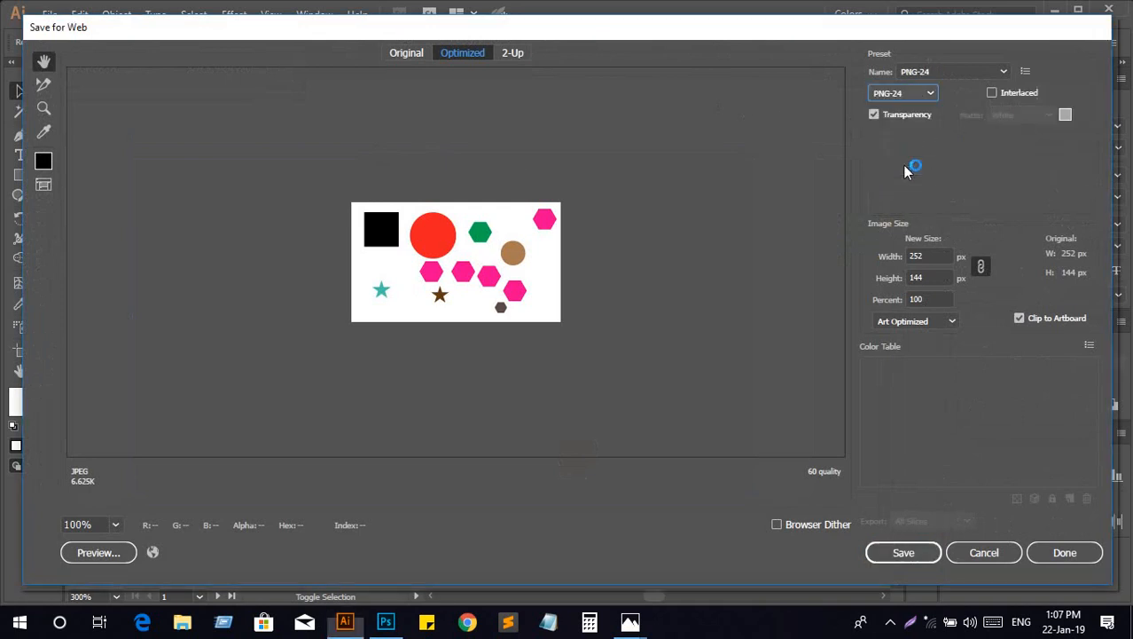
double_click(486, 258)
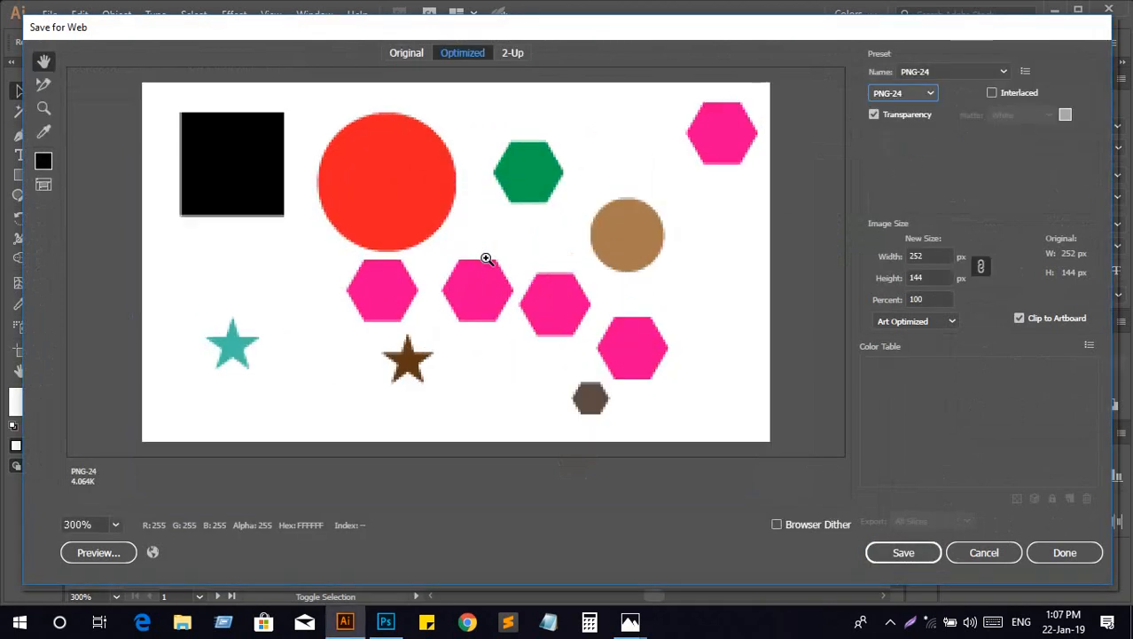
Set the PNG export width to 1252 px, preview the whole image at 50%, and cancel the export
click(908, 252)
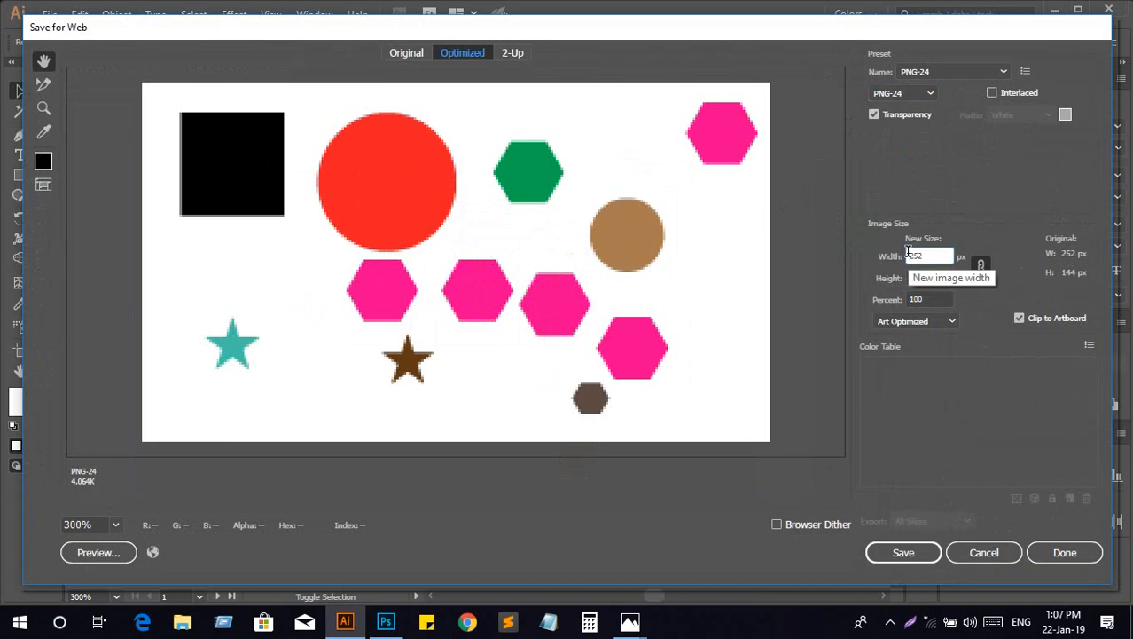
text(1)
click(930, 277)
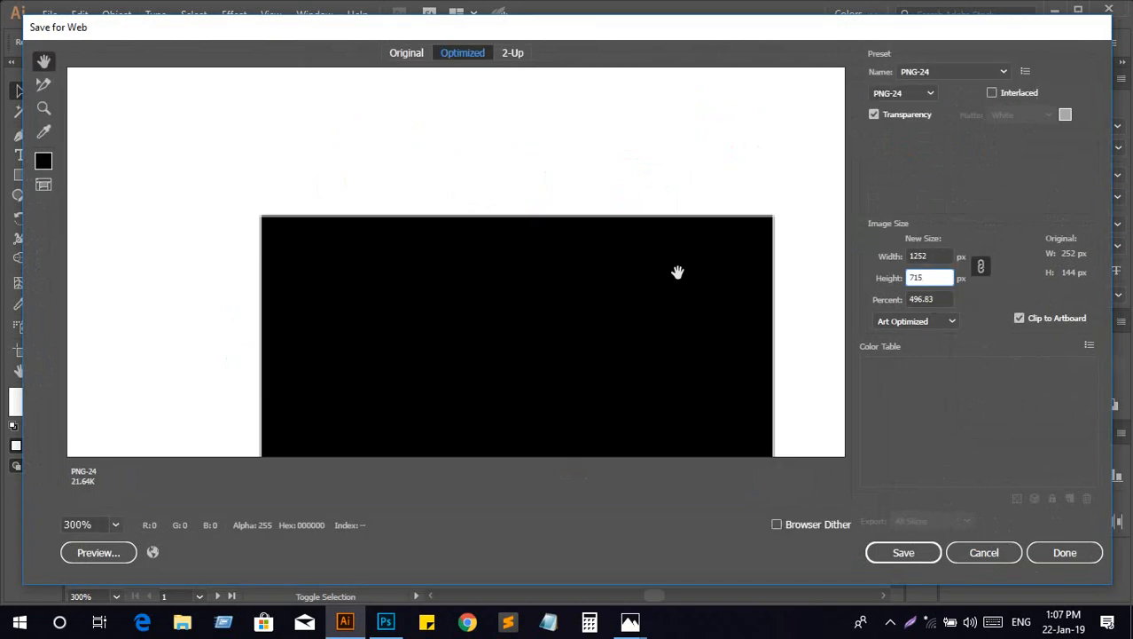
scroll(678, 273, down, 5)
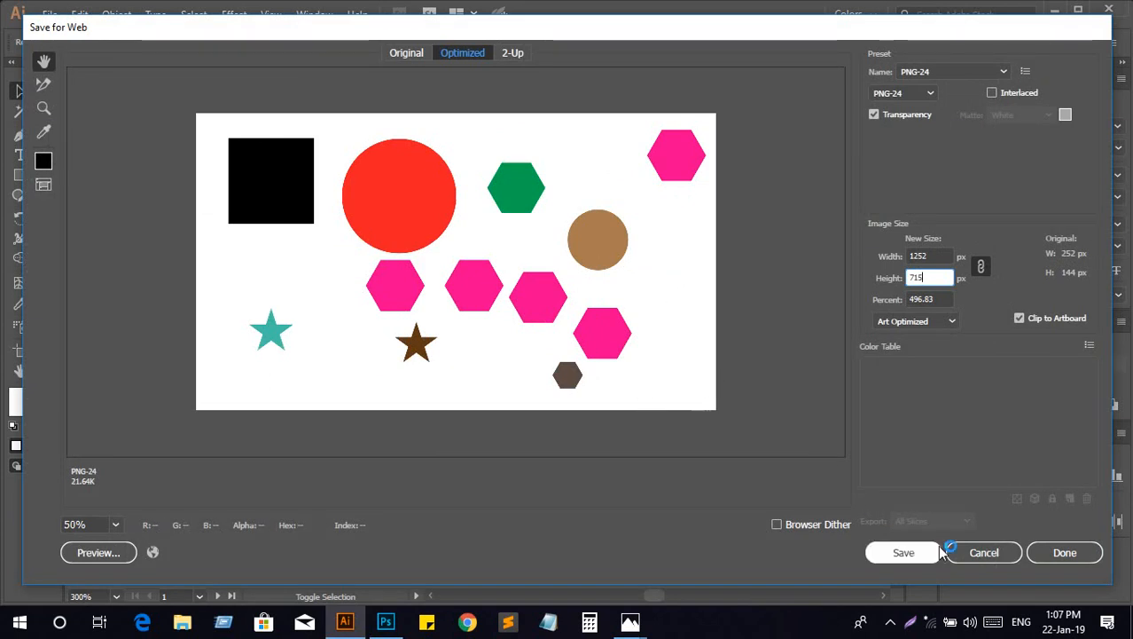
click(986, 550)
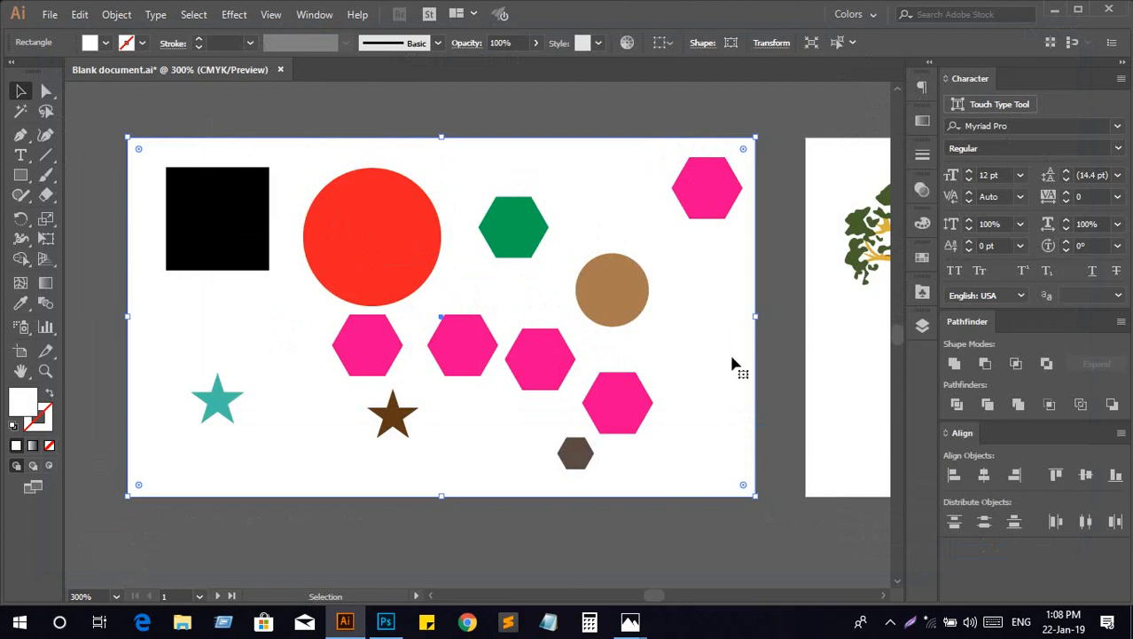
Replace the background rectangle with a new white one covering the entire first artboard, and send it to the back
key(ctrl+shift+a)
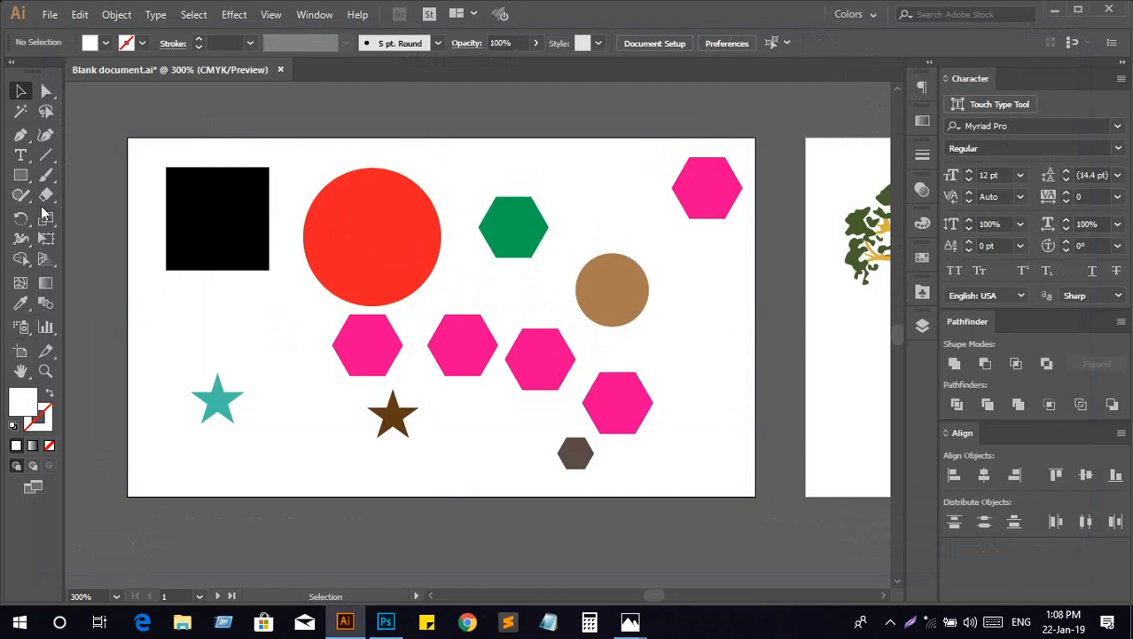
click(25, 179)
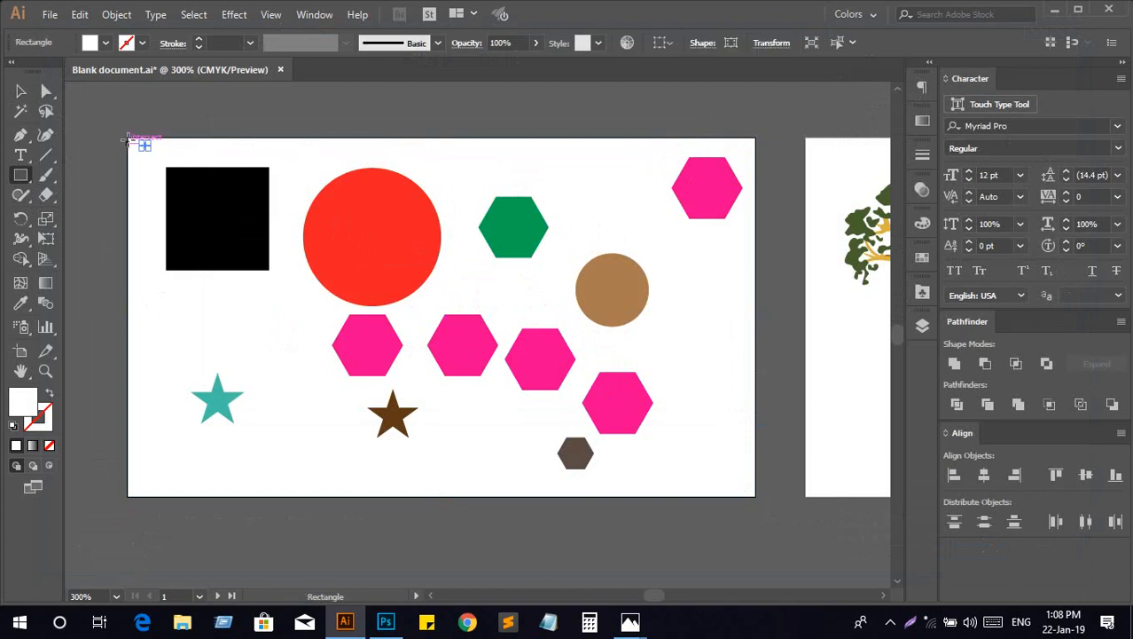
drag(129, 139, 755, 496)
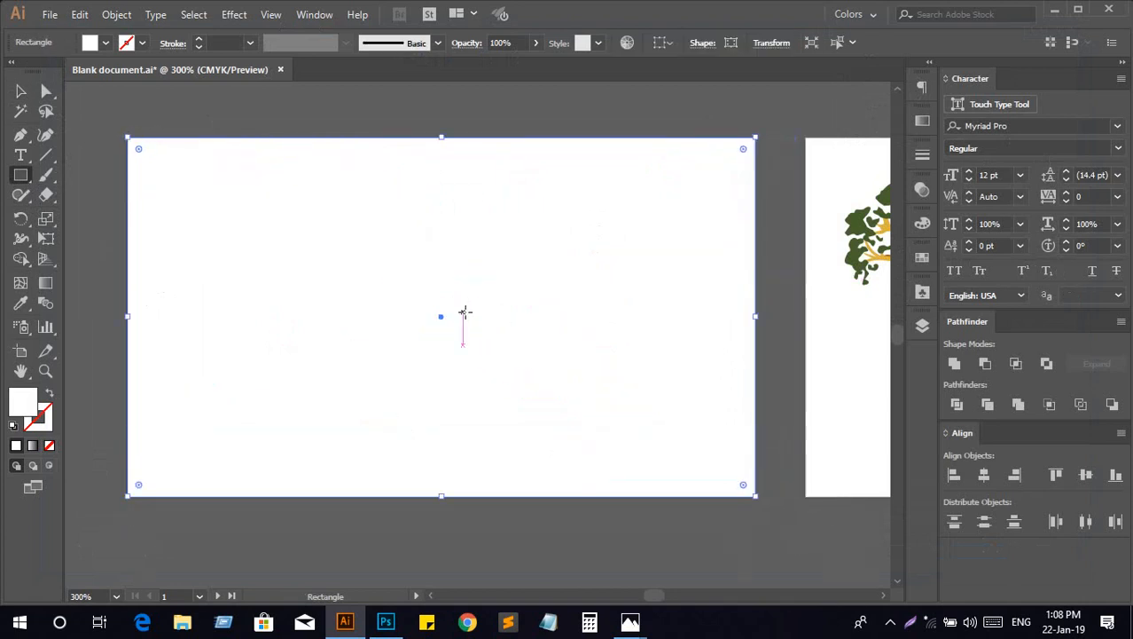
right_click(470, 315)
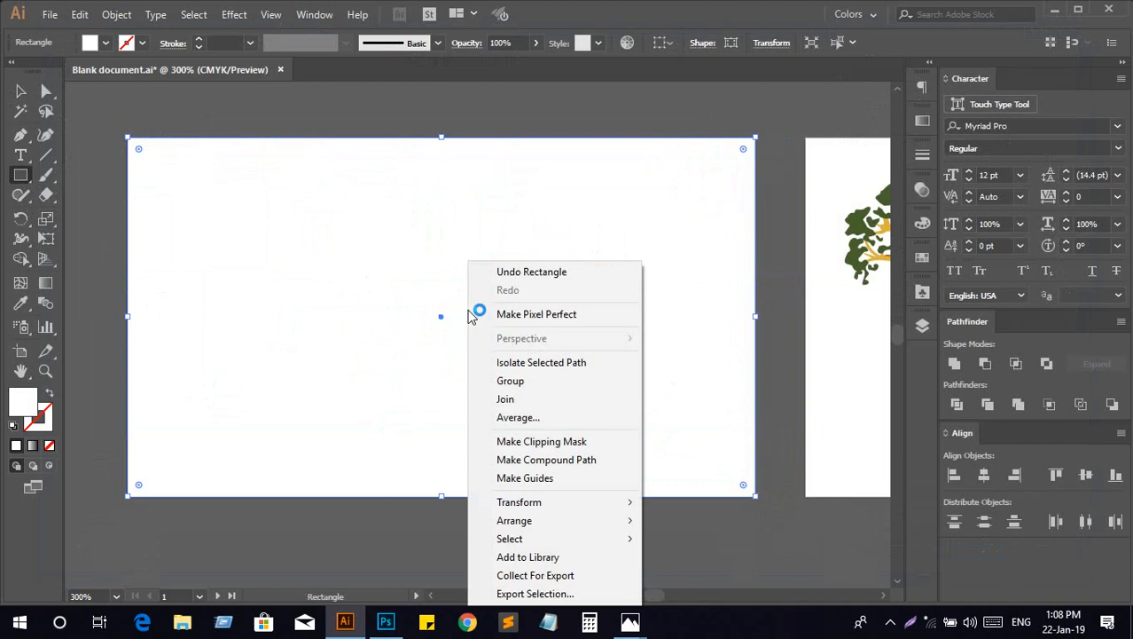
mouse_move(597, 524)
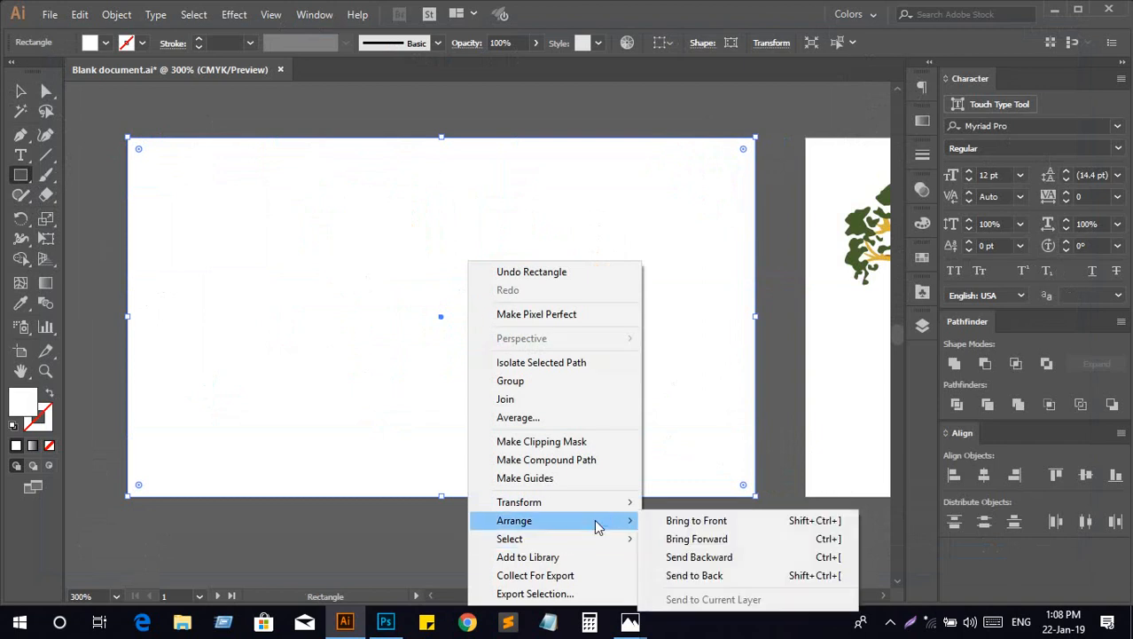
click(735, 579)
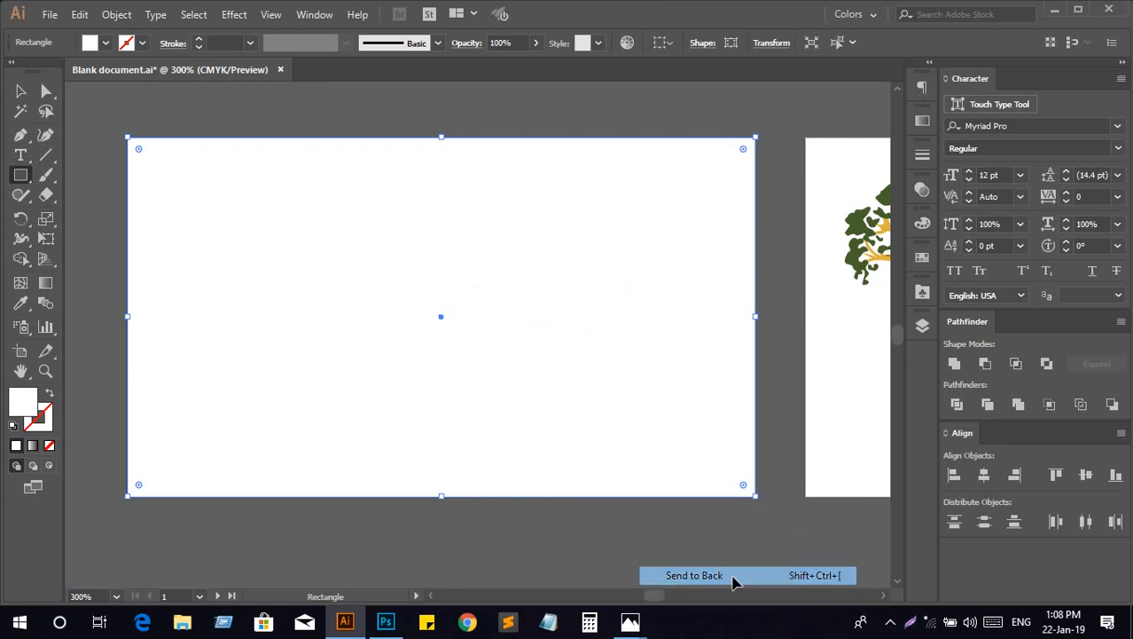
Delete the white background rectangle behind the shapes on the first artboard
click(21, 90)
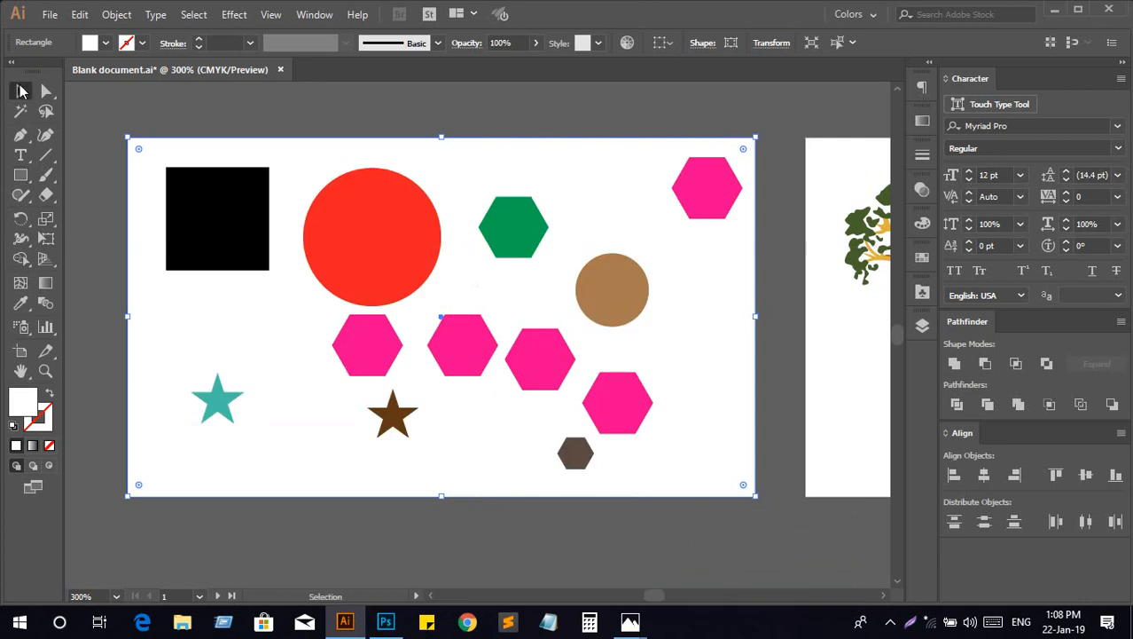
click(157, 228)
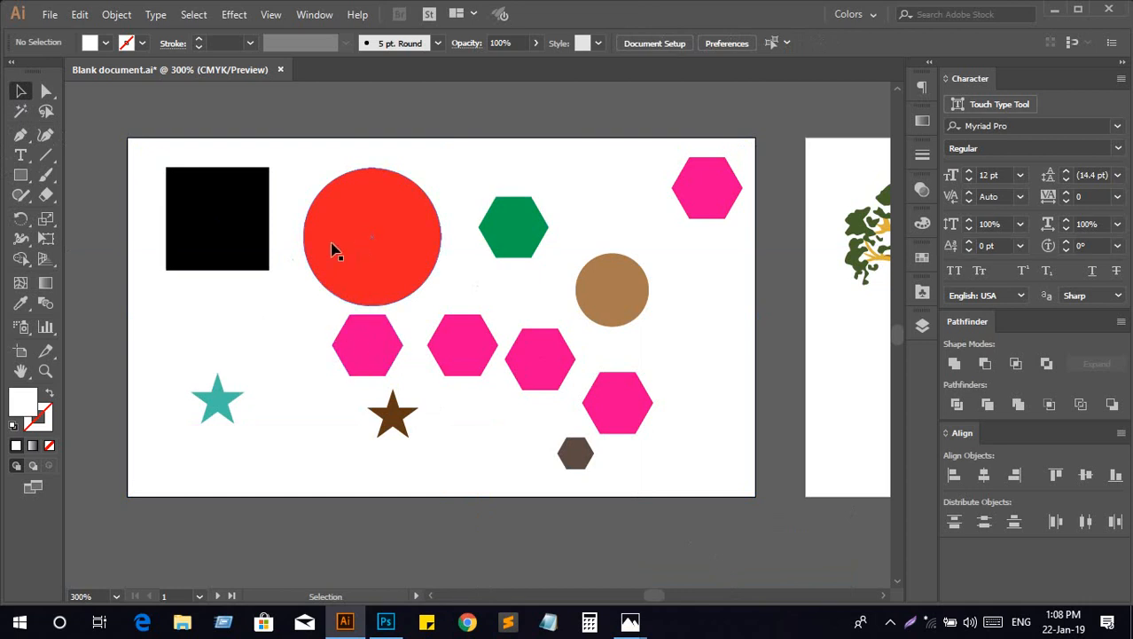
Duplicate the first artboard with its artwork above the original, and undo the copy
drag(339, 313, 324, 376)
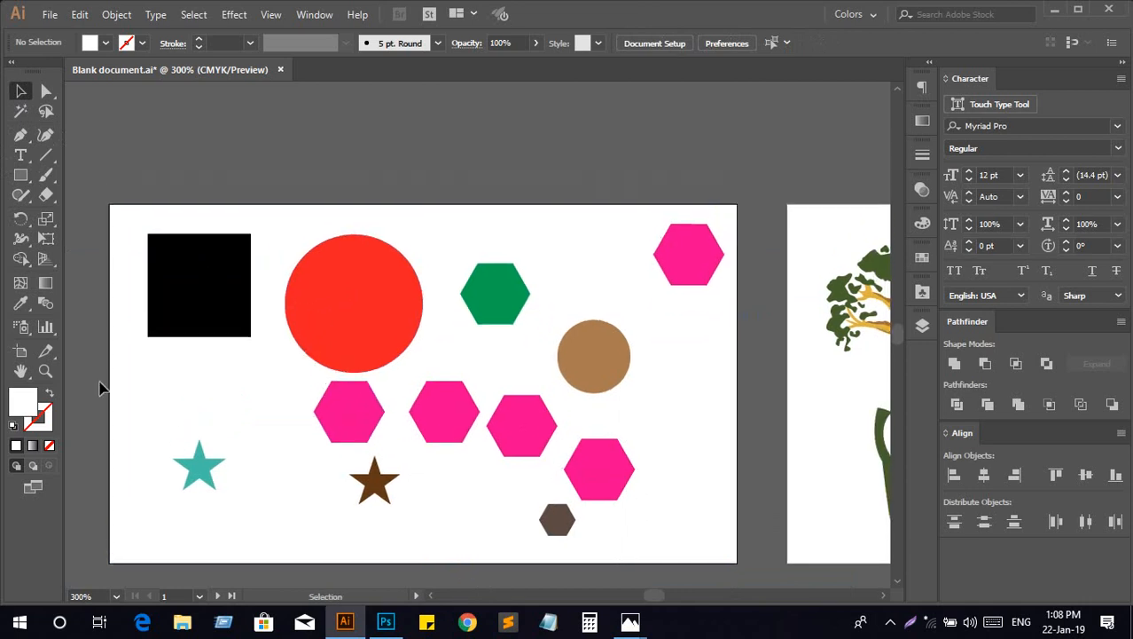
click(21, 351)
scroll(202, 410, up, 3)
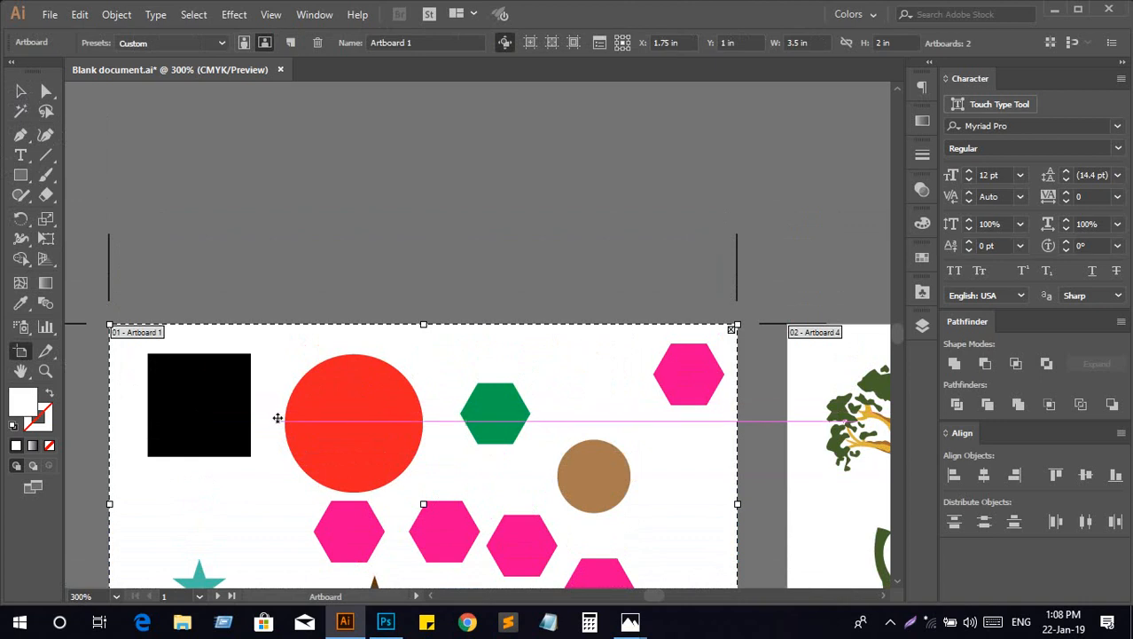
drag(271, 403, 261, 185)
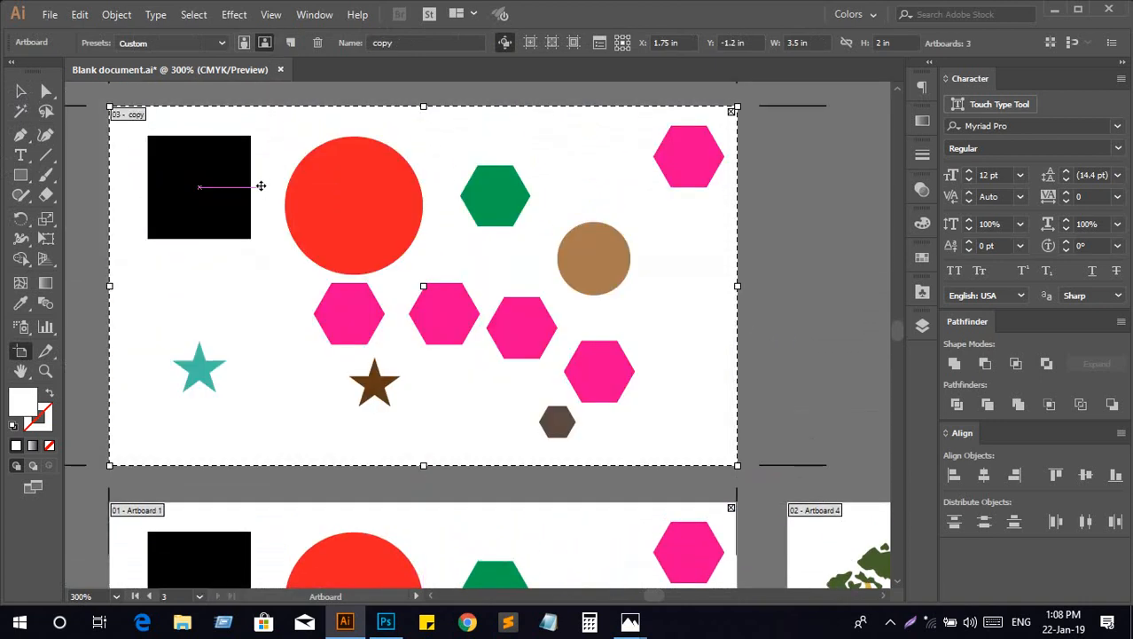
key(ctrl+z)
scroll(260, 194, down, 2)
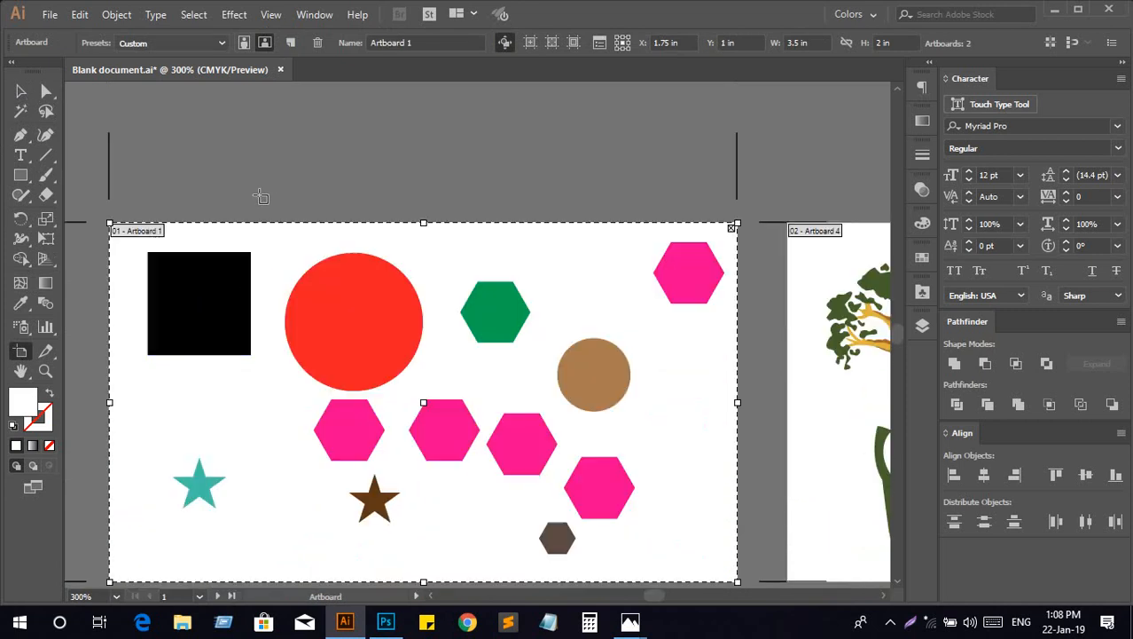
Select all the shapes on the first artboard and lock the selection
click(20, 90)
scroll(235, 253, down, 2)
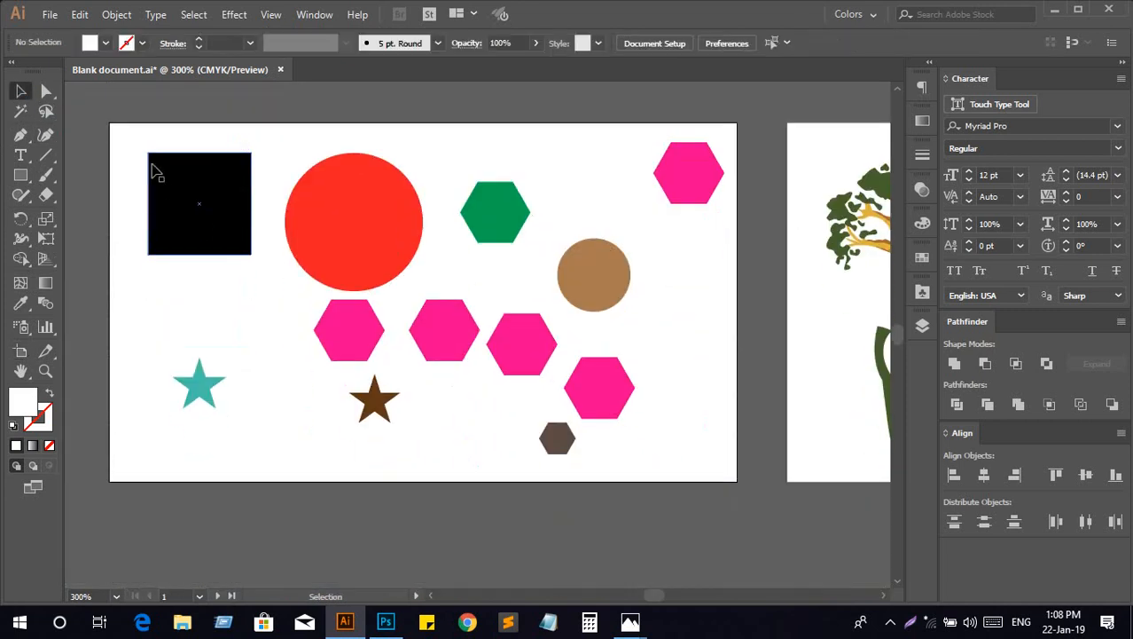
drag(152, 164, 732, 478)
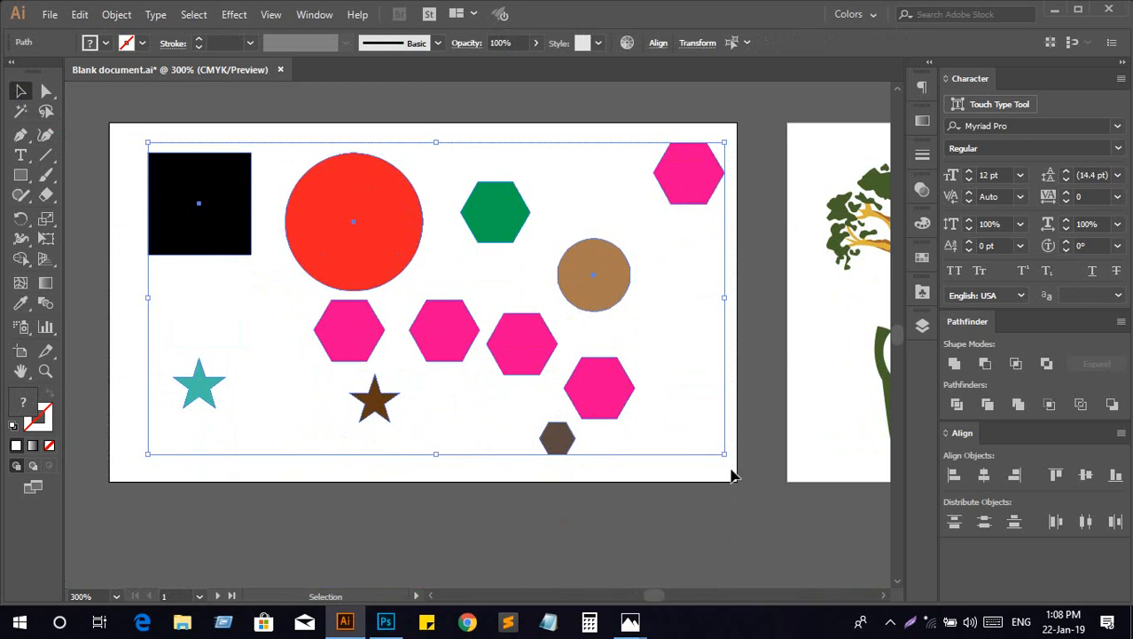
right_click(414, 299)
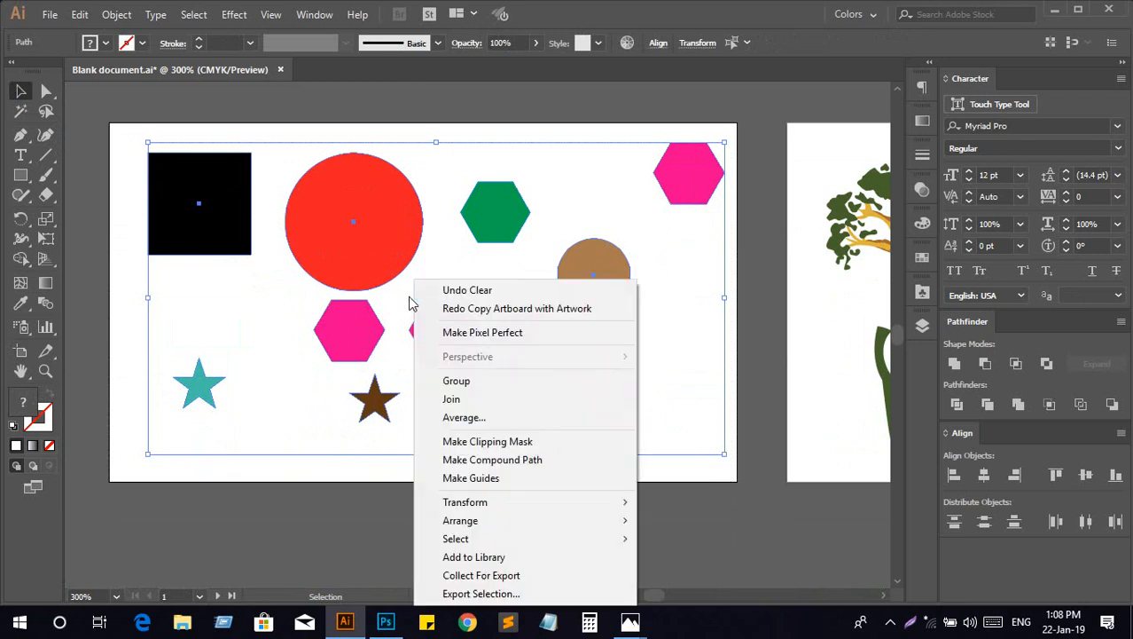
click(112, 17)
click(112, 18)
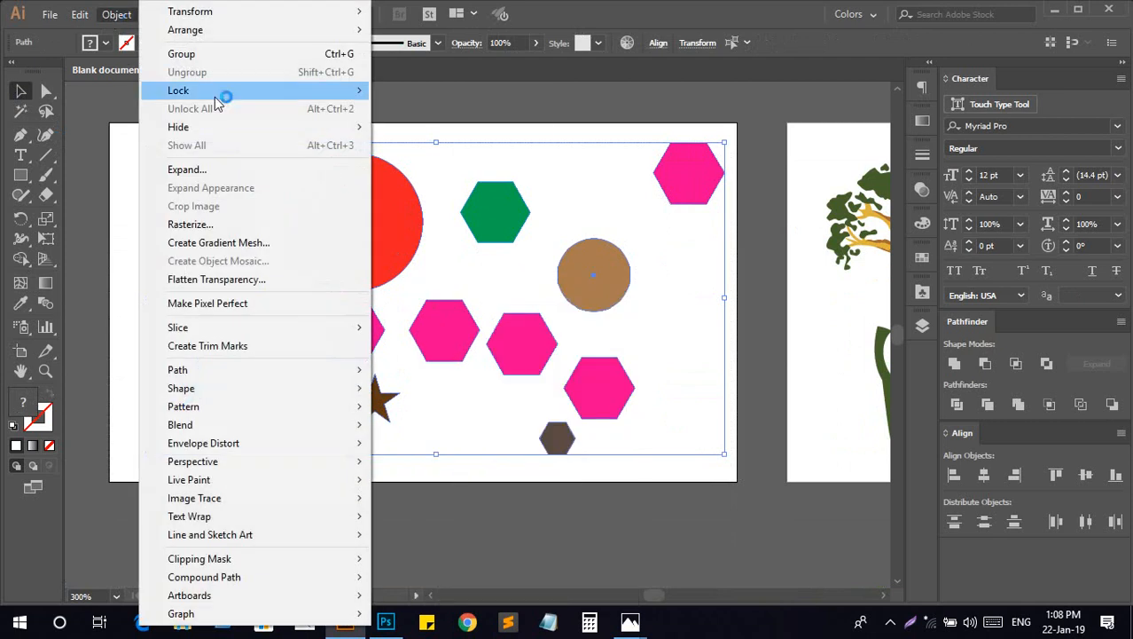
mouse_move(221, 93)
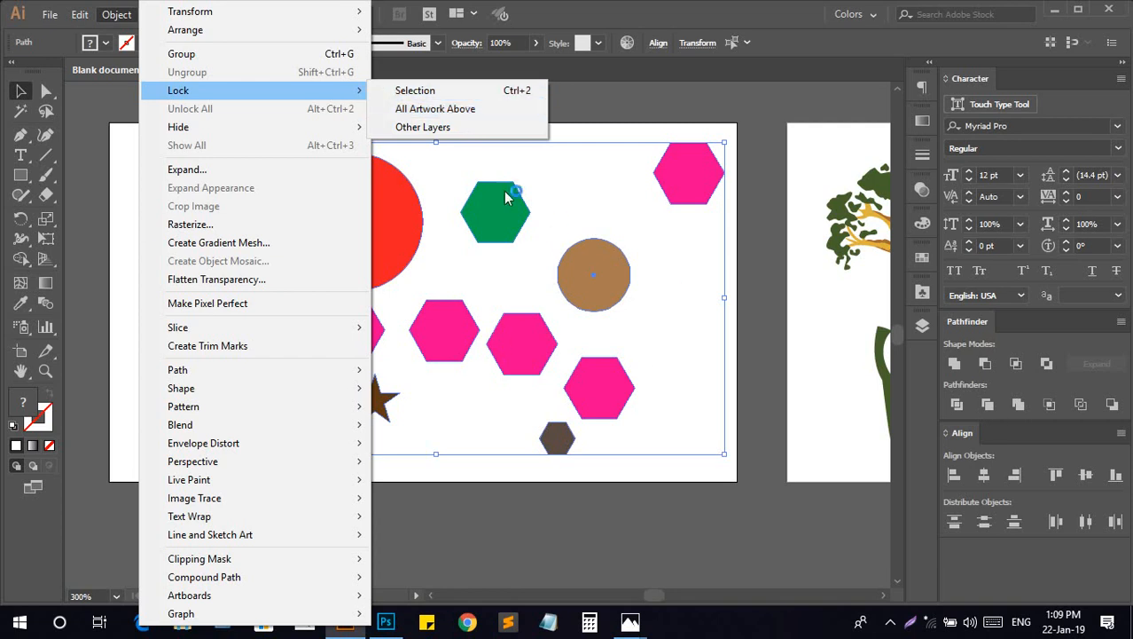
click(427, 130)
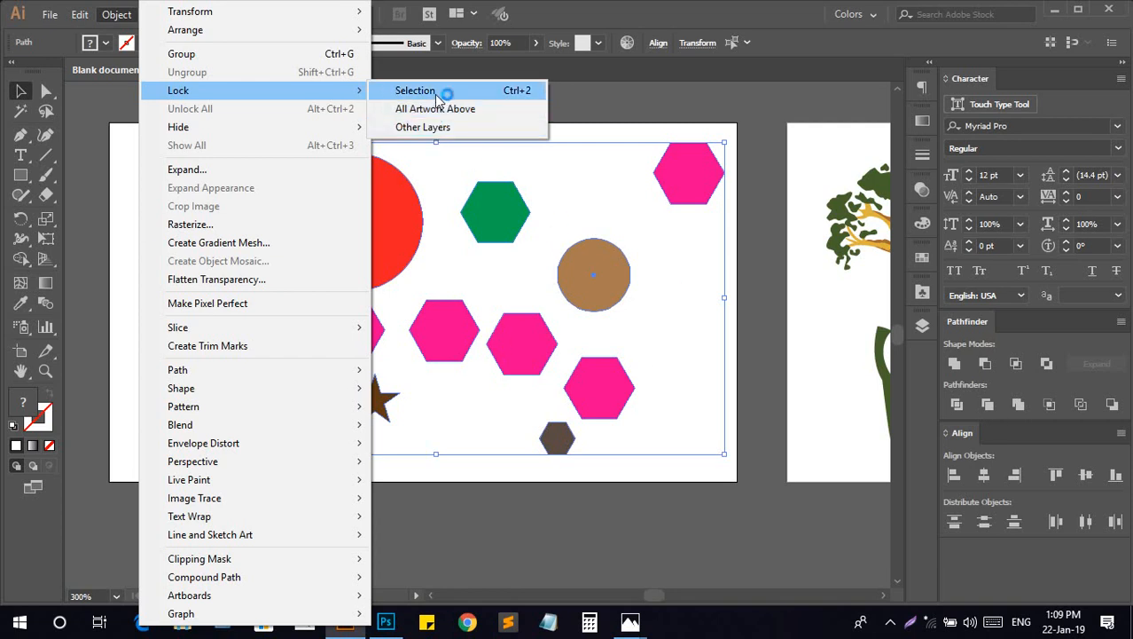
click(458, 109)
key(ctrl)
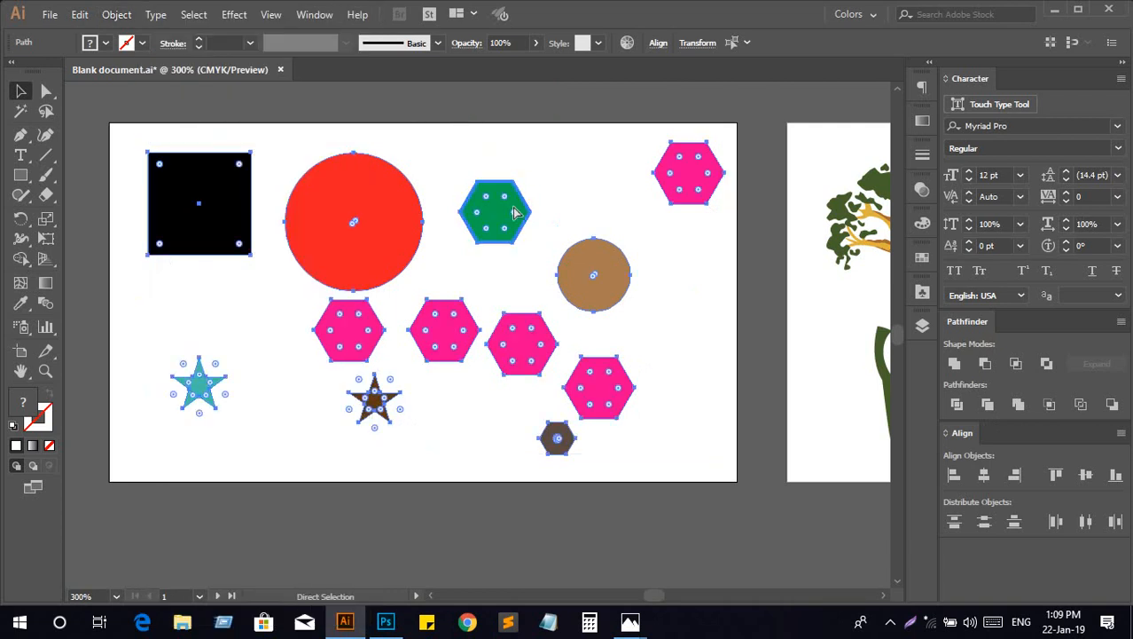
key(ctrl+shift+a)
Try to select and move the locked shapes across the first artboard
drag(497, 215, 540, 175)
drag(451, 264, 550, 188)
drag(470, 218, 567, 194)
drag(677, 319, 679, 318)
drag(575, 349, 587, 295)
drag(571, 300, 410, 402)
drag(392, 309, 307, 406)
drag(271, 274, 246, 307)
drag(223, 347, 248, 431)
drag(392, 308, 449, 433)
key(a)
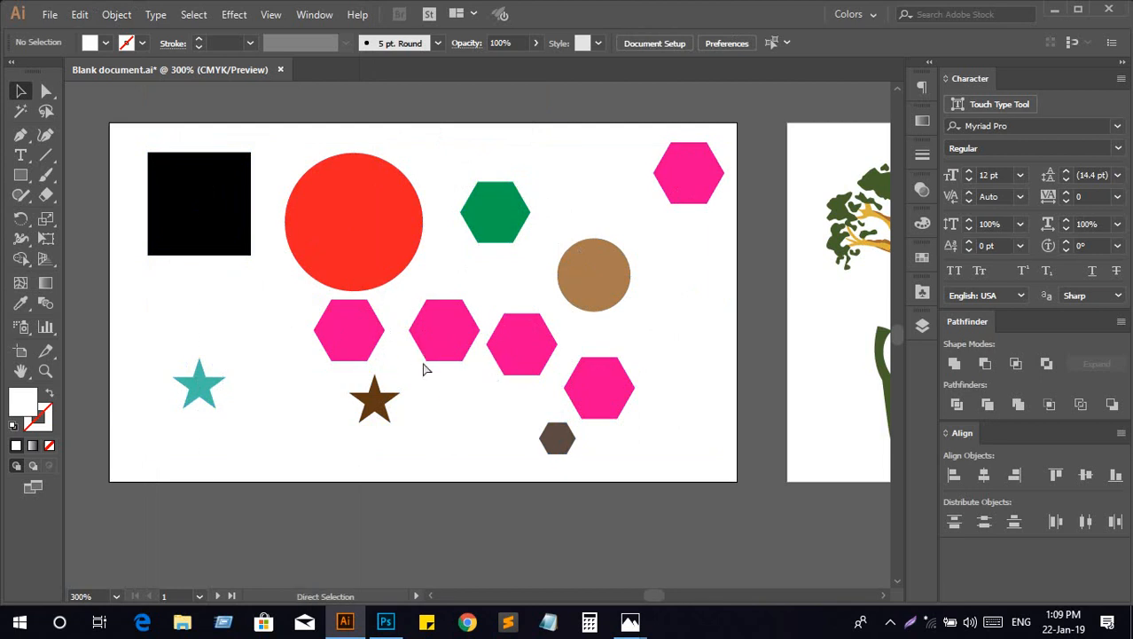
Duplicate the first artboard directly above the original while its shapes are locked
scroll(400, 352, down, 1)
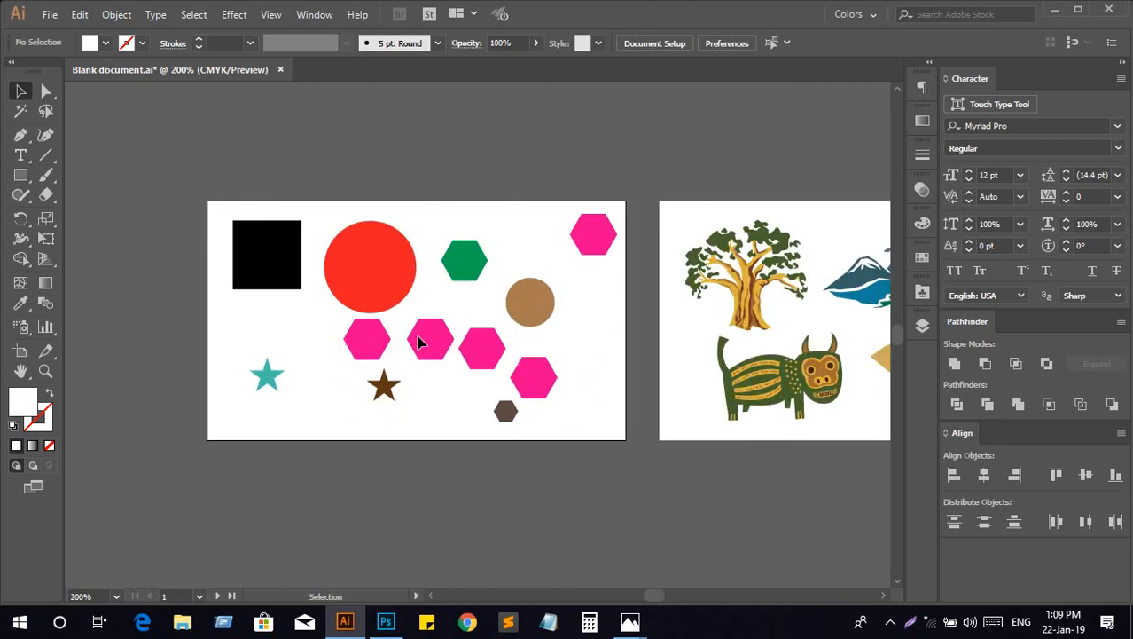
drag(418, 337, 439, 407)
click(20, 351)
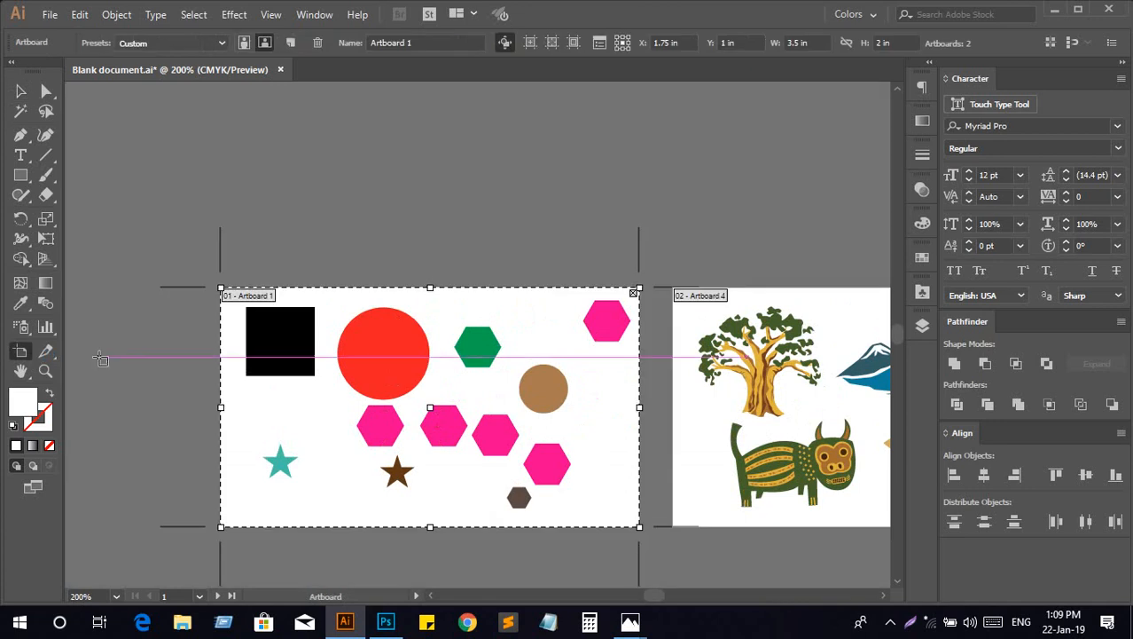
drag(314, 474, 324, 230)
scroll(314, 298, up, 3)
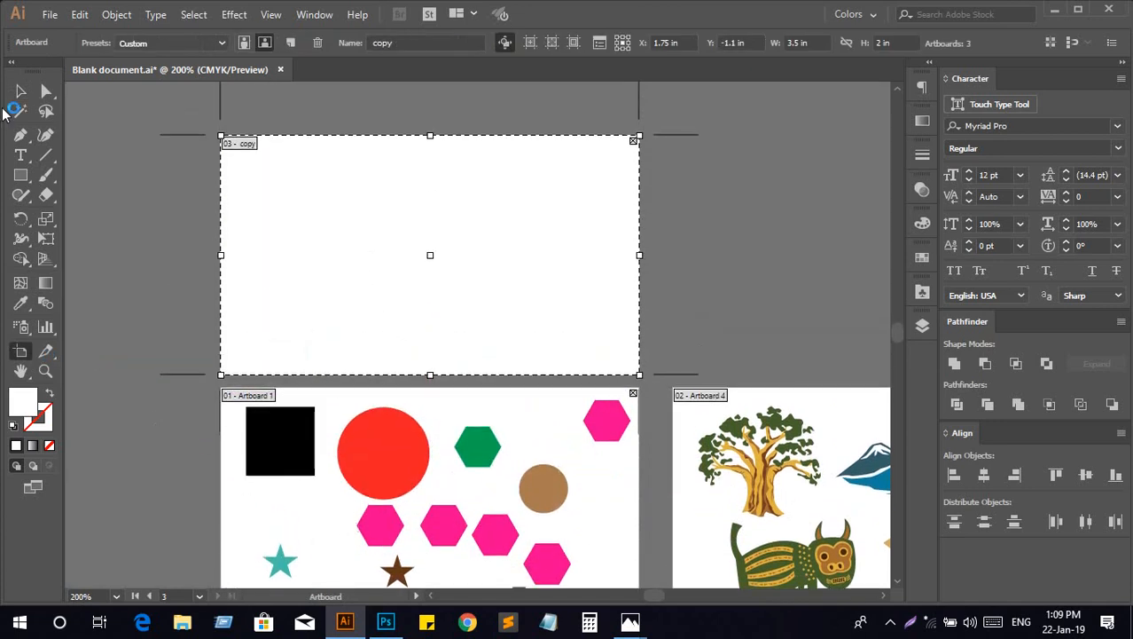
Make the first artboard active and unlock all of its locked shapes
click(20, 92)
scroll(362, 297, down, 6)
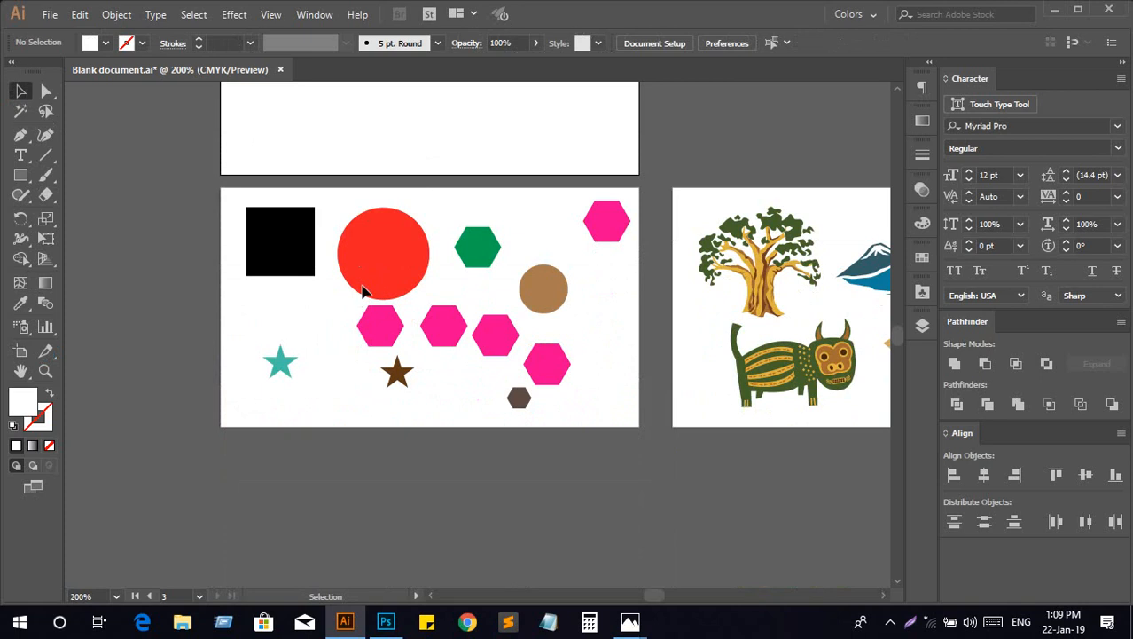
click(362, 289)
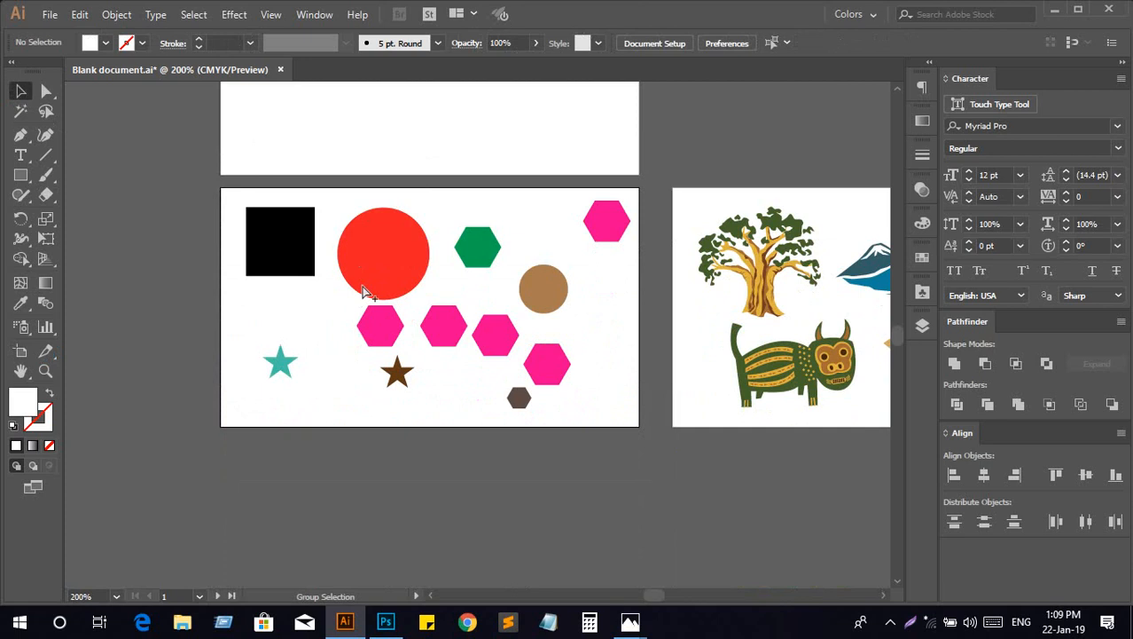
key(ctrl+alt+a)
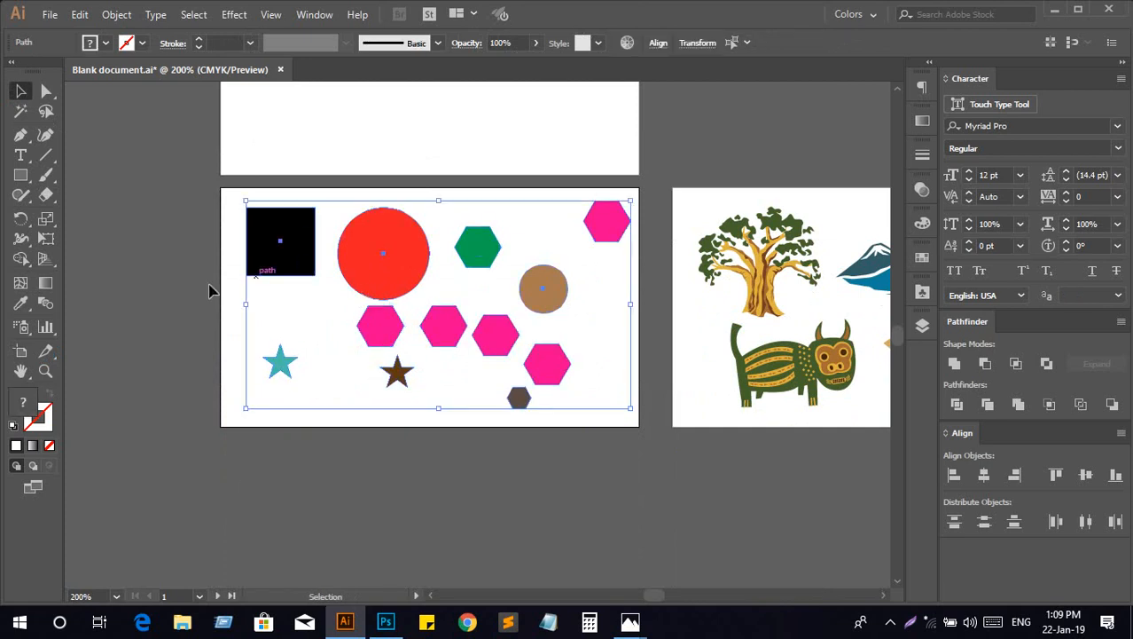
Select all the shapes on the first artboard and hide the selection
click(197, 333)
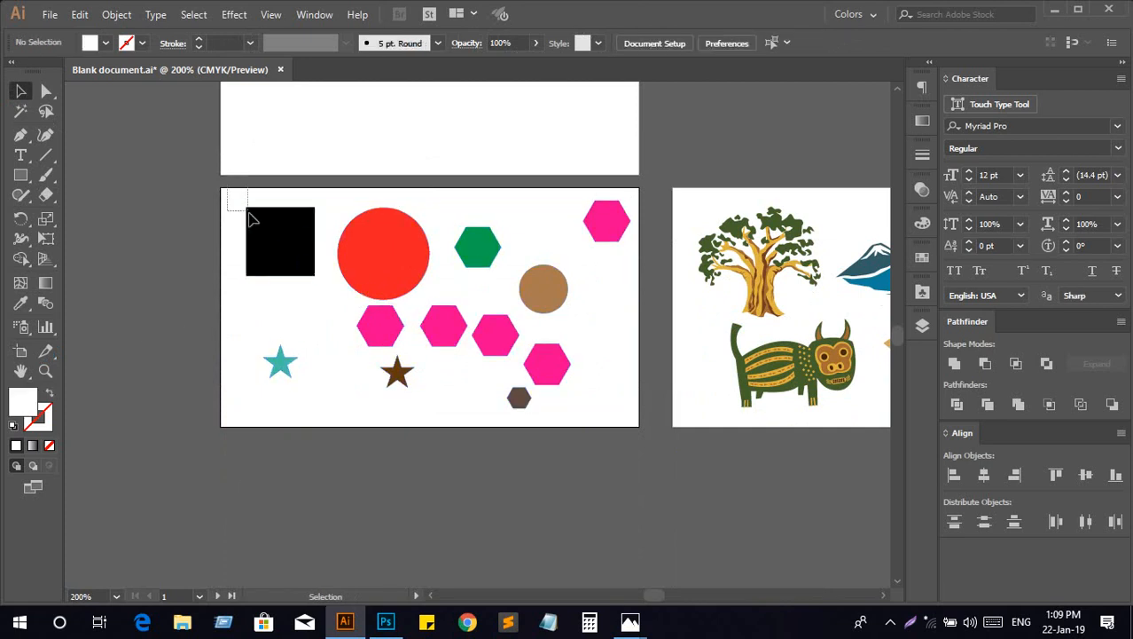
click(251, 215)
click(246, 284)
drag(230, 178, 636, 449)
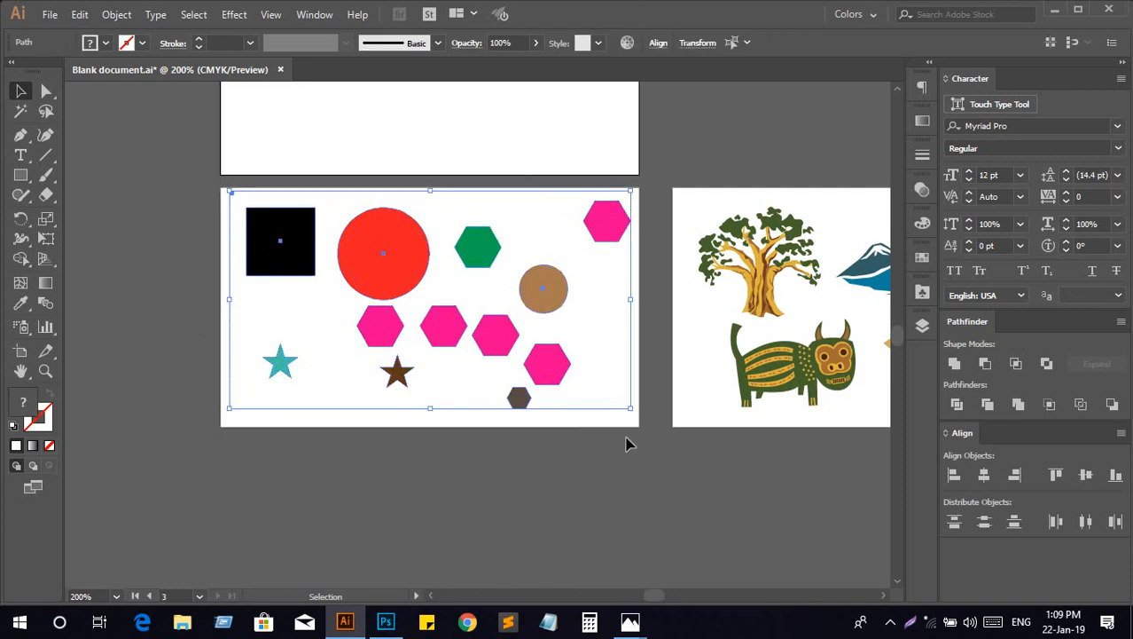
key(Delete)
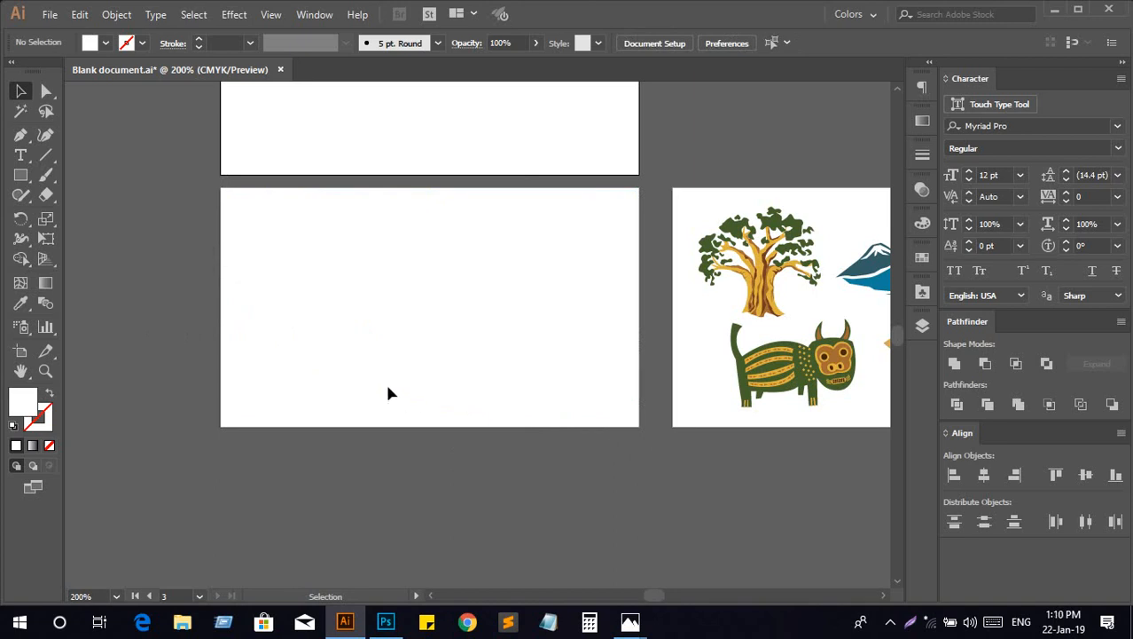
Show all the hidden shapes on the first artboard again and deselect them
key(a)
key(alt)
key(ctrl+alt+3)
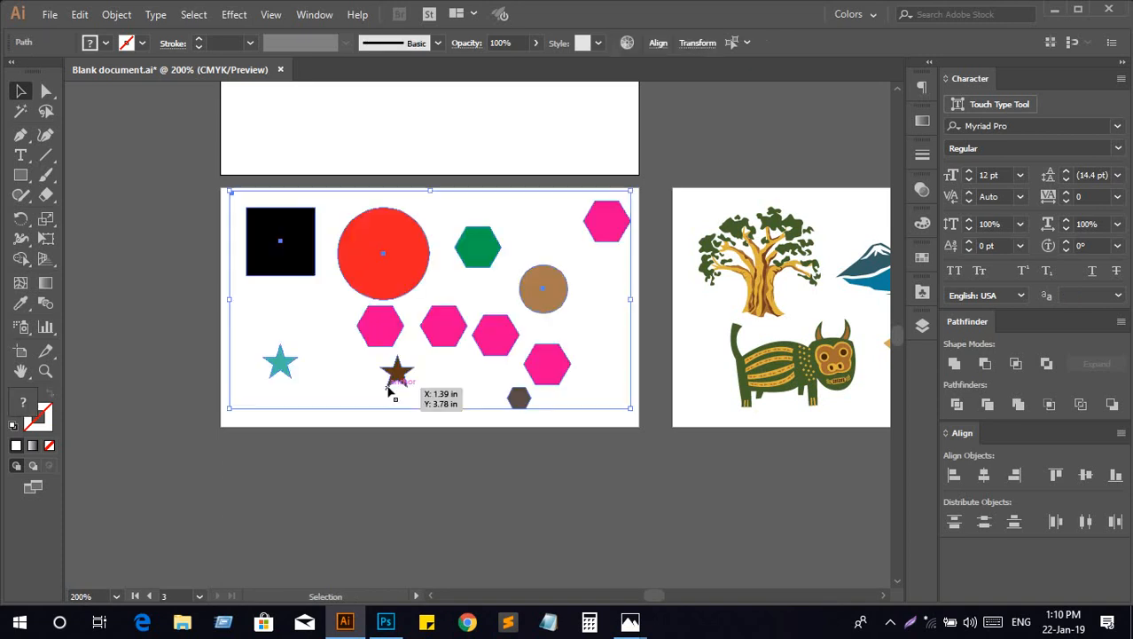
scroll(389, 387, up, 2)
click(353, 505)
Place a copy of the red circle from the first artboard on the empty artboard above it
scroll(354, 493, up, 10)
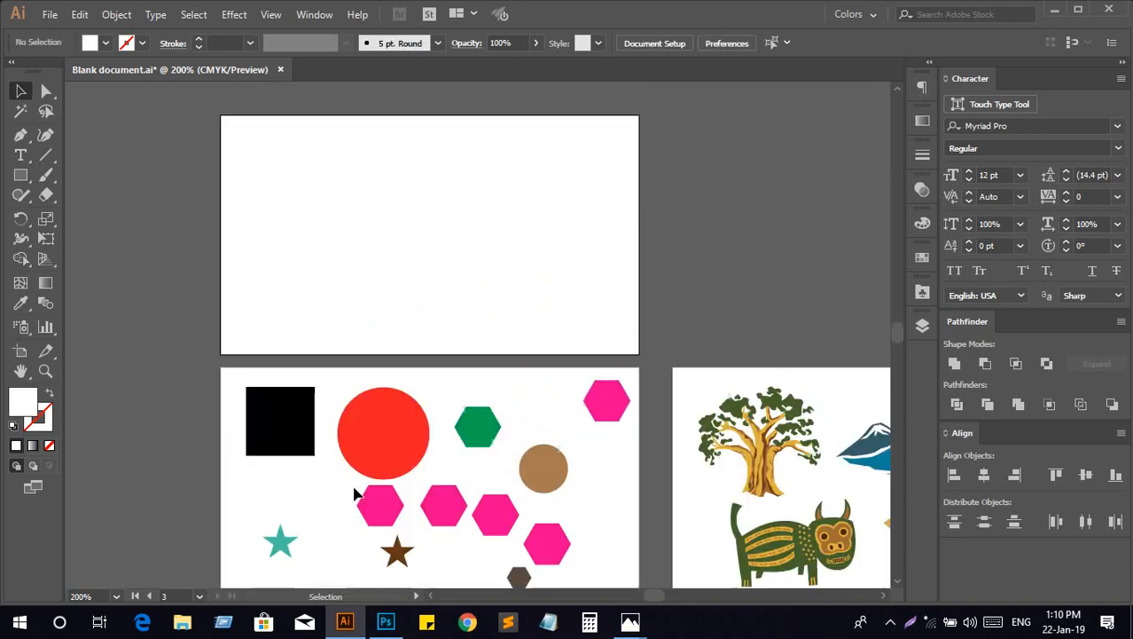
scroll(421, 343, up, 1)
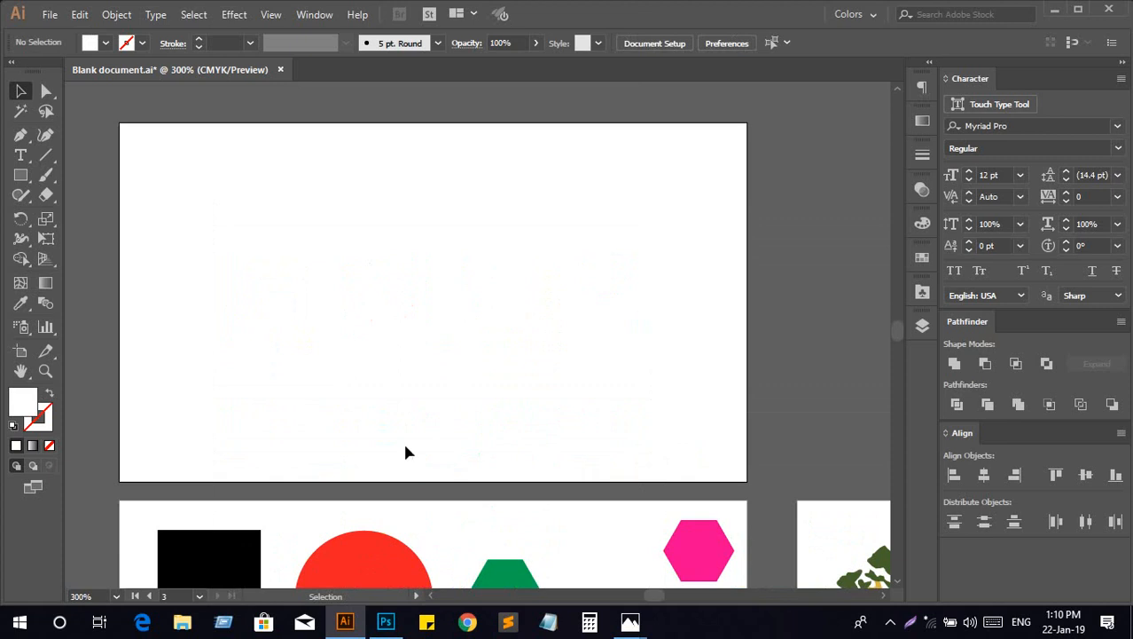
scroll(406, 451, down, 1)
drag(375, 537, 392, 296)
key(ctrl+z)
drag(375, 531, 397, 226)
scroll(582, 323, up, 2)
scroll(582, 337, left, 2)
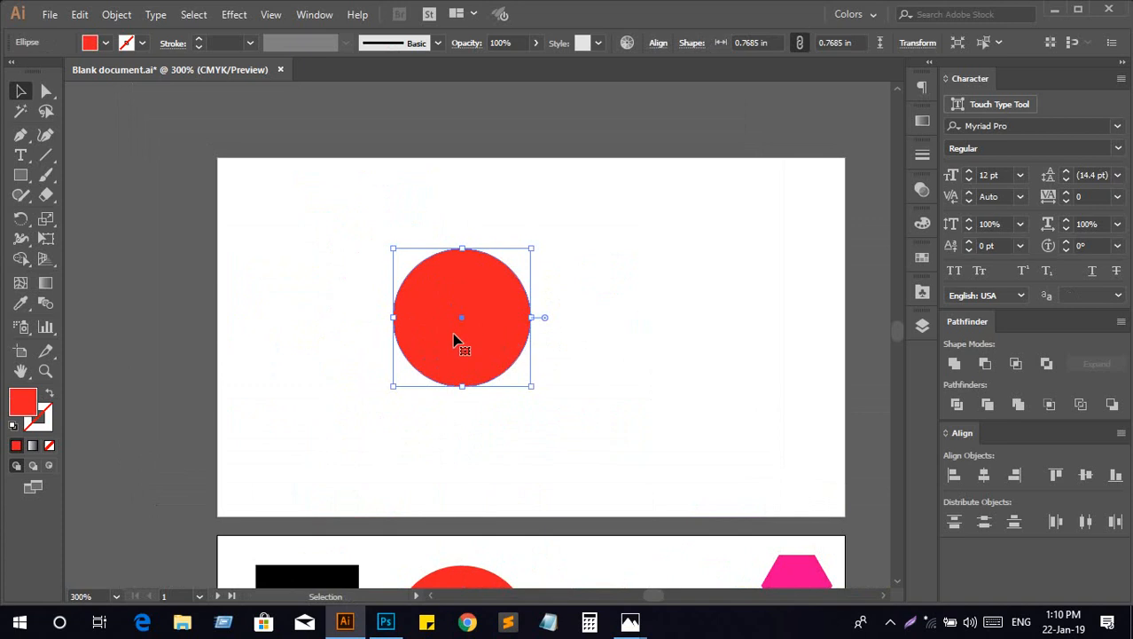
Paste a copy of the red circle filled light blue, and delete that copy
key(a)
key(v)
key(a)
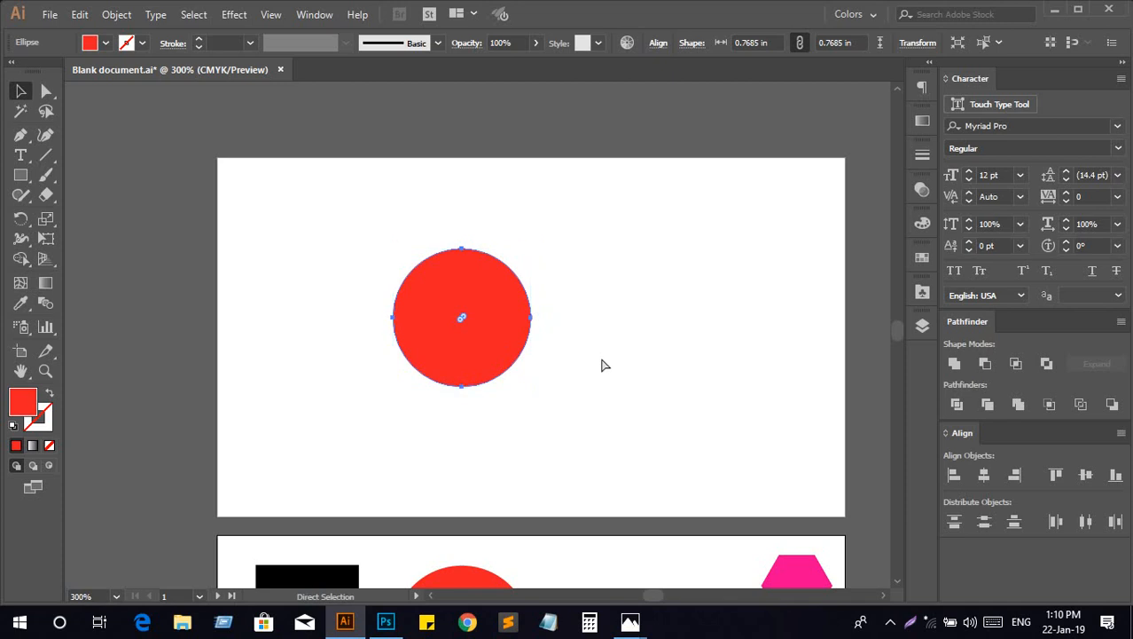
key(v)
key(ctrl+d)
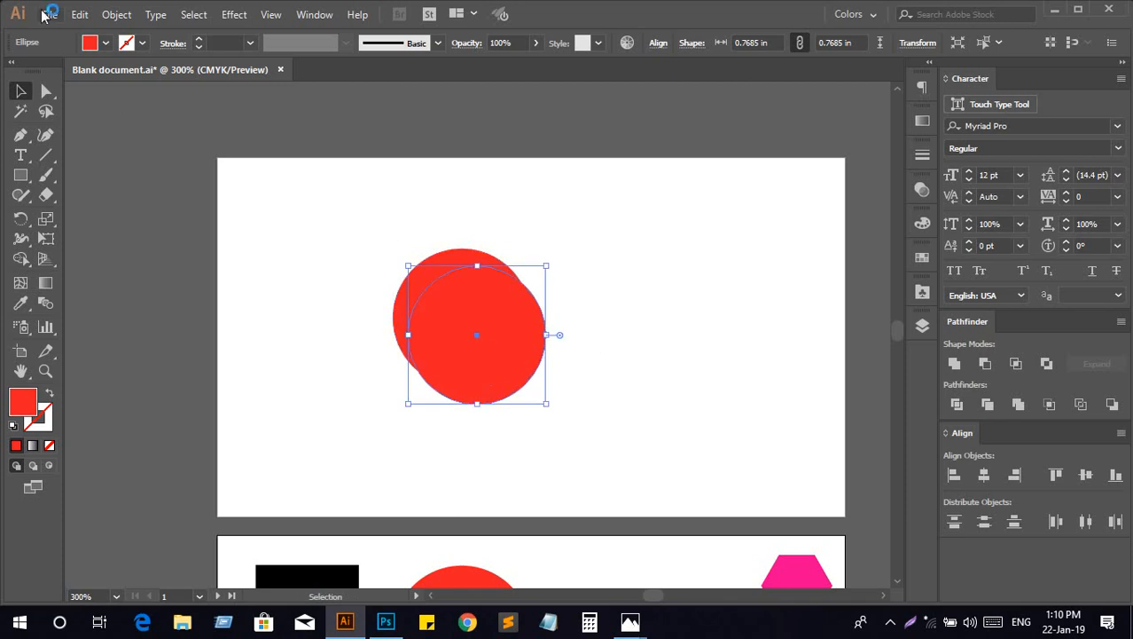
click(105, 43)
click(117, 98)
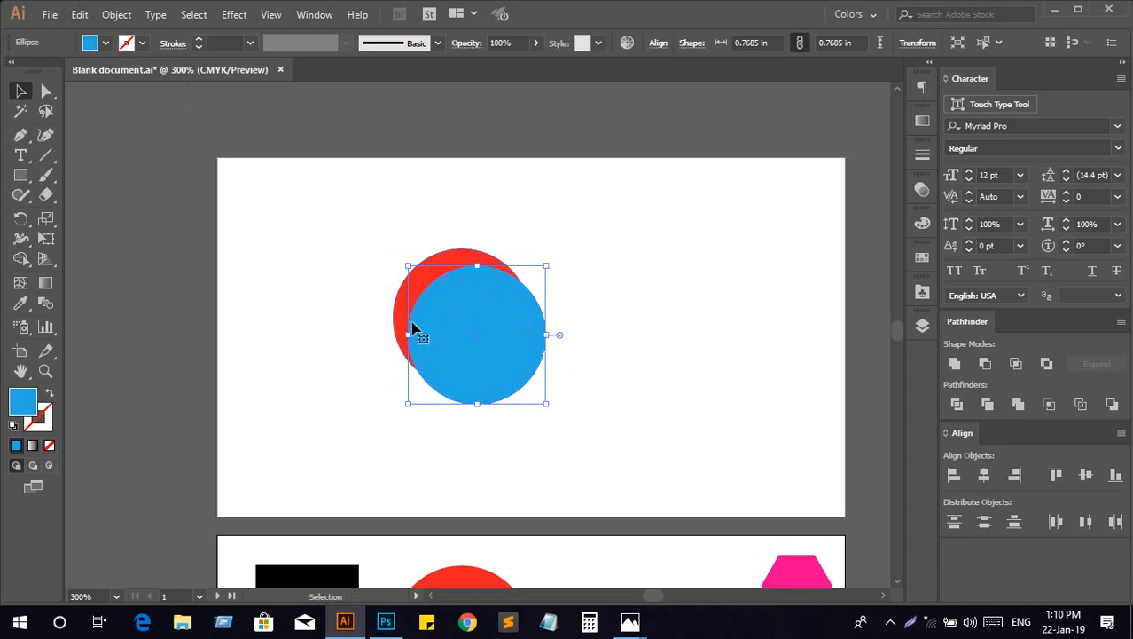
key(Delete)
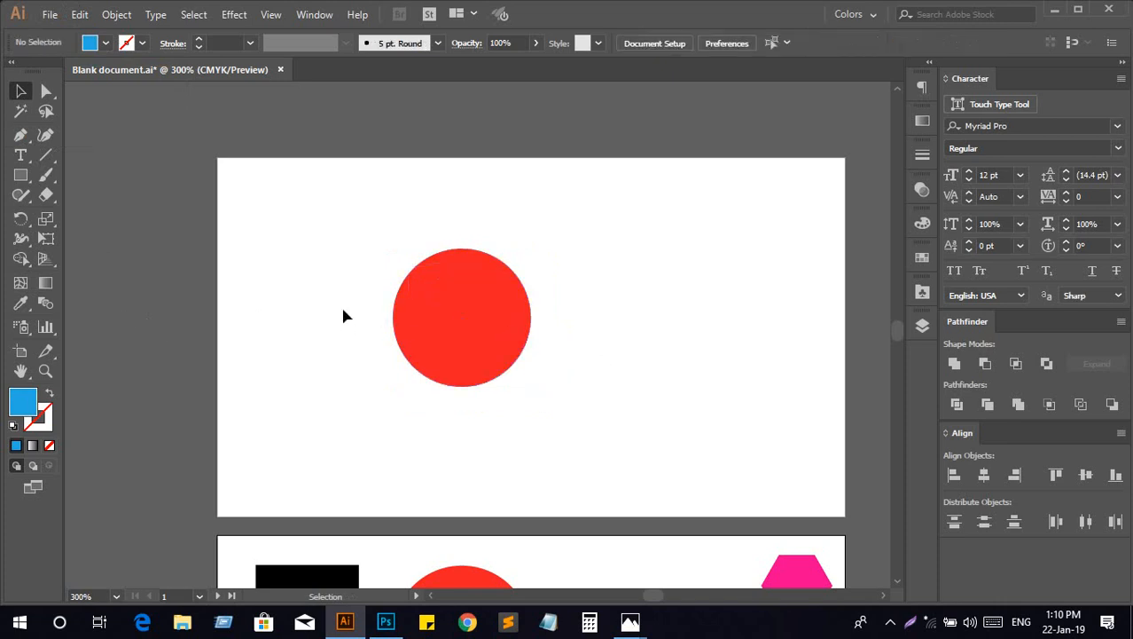
Paste a dark blue copy in place in front of the red circle and scale it about its centre to about 0.49 in
click(430, 341)
key(a)
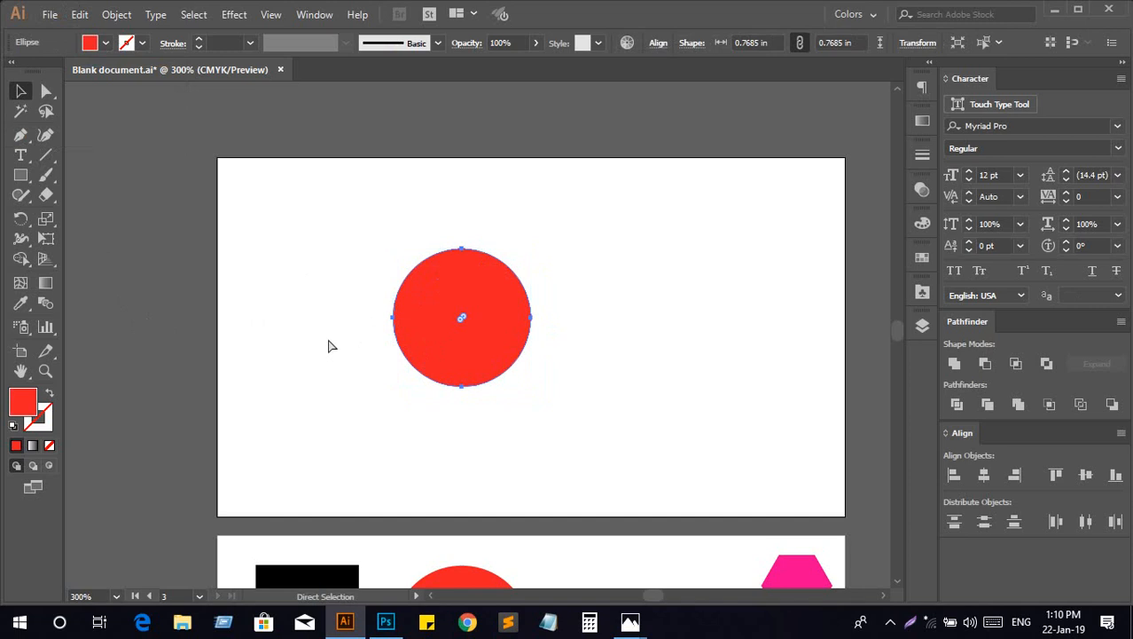
key(v)
key(a)
key(v)
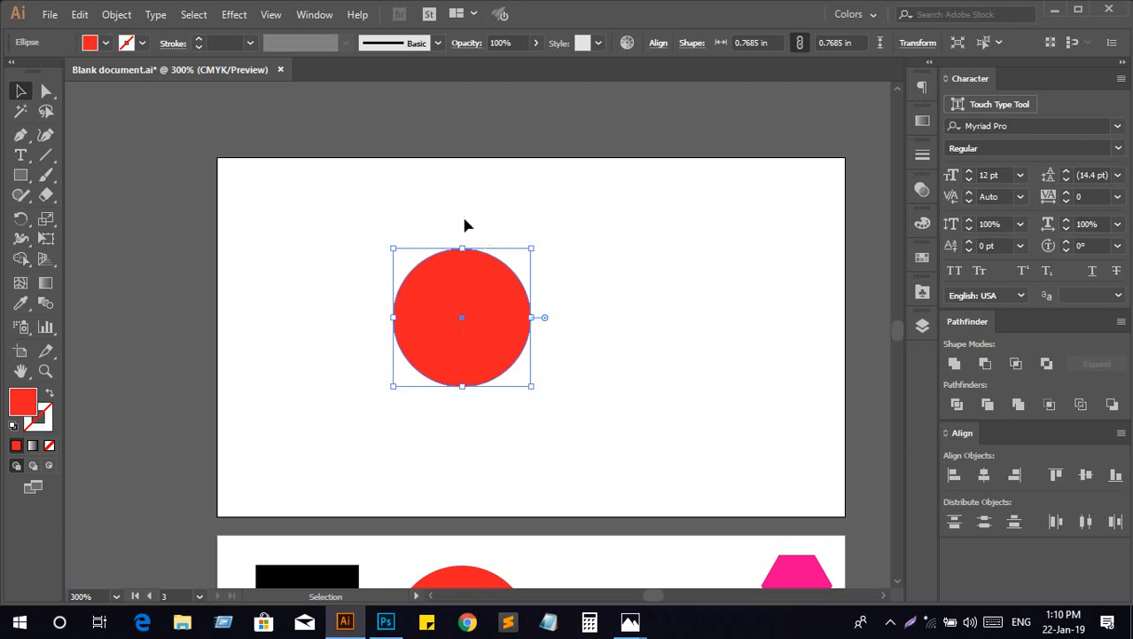
click(105, 43)
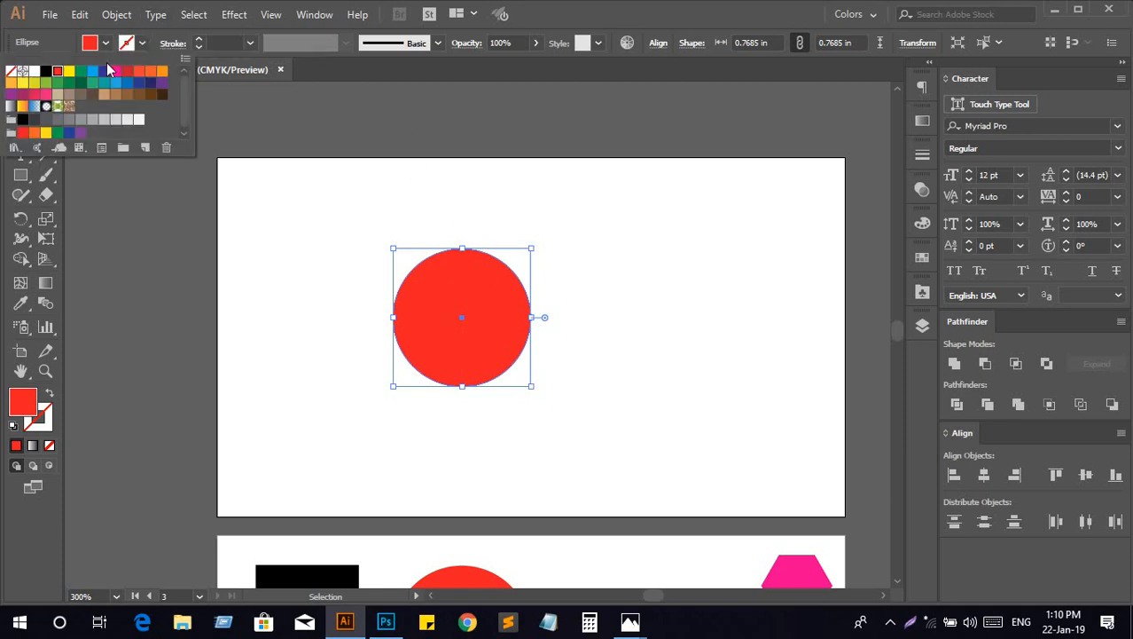
click(54, 68)
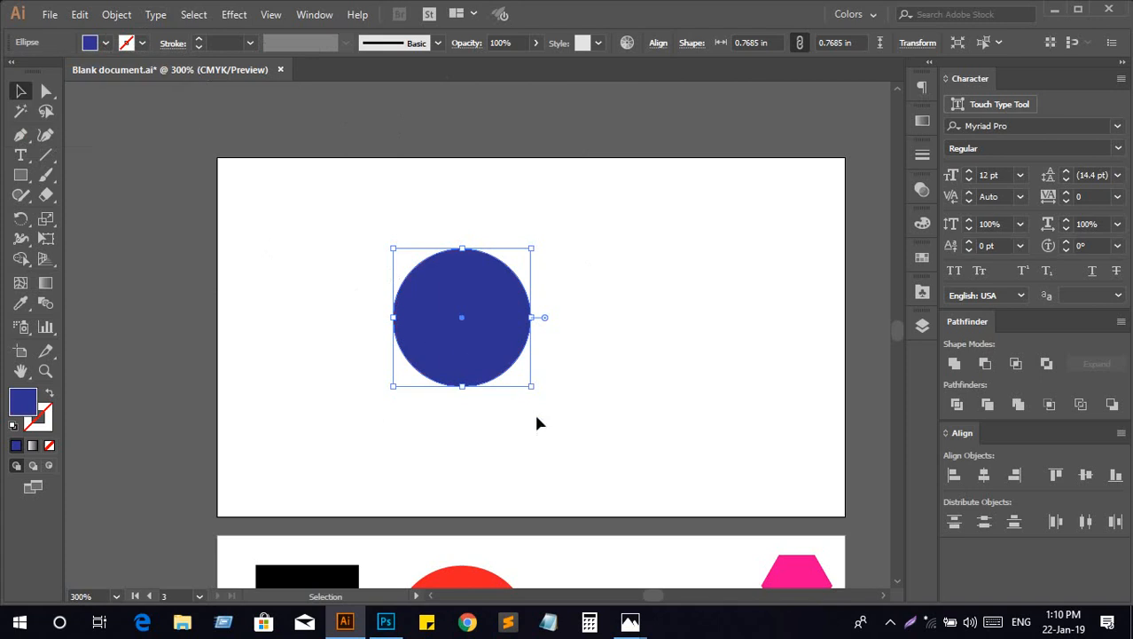
drag(532, 386, 509, 362)
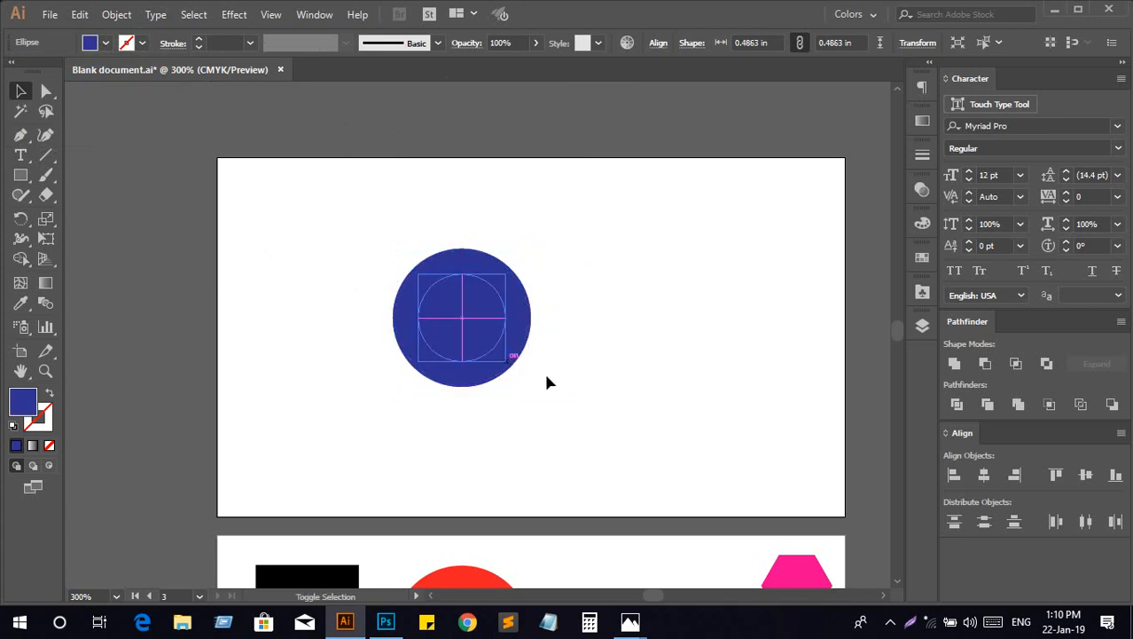
click(594, 390)
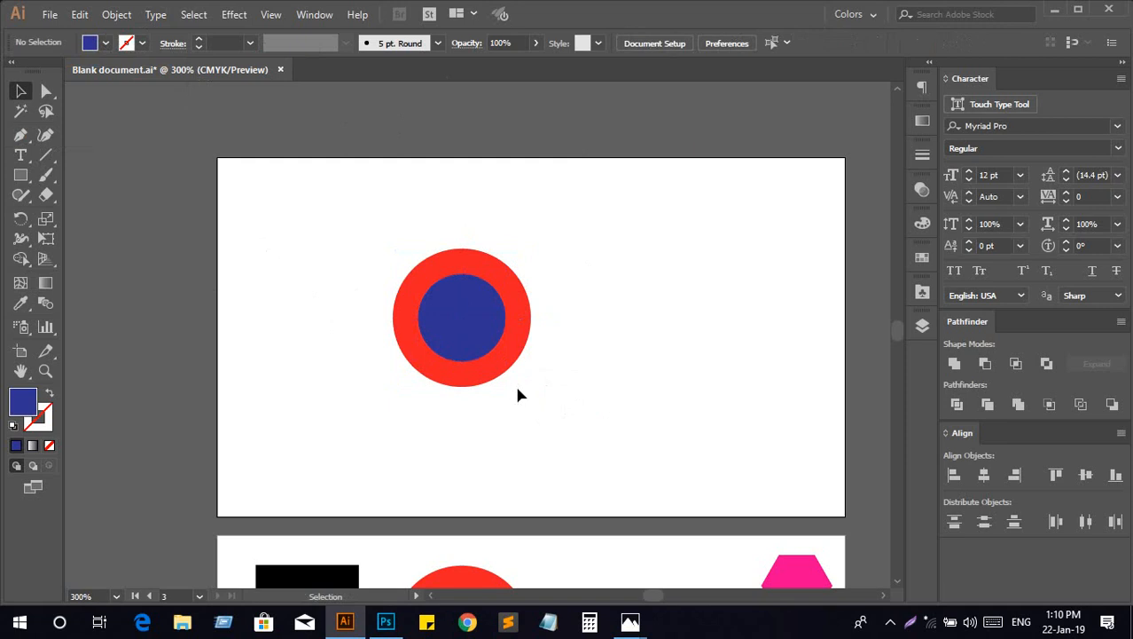
Paste a copy in place in front of the dark blue circle, scaled about its centre to about 0.34 in and filled pink
click(449, 330)
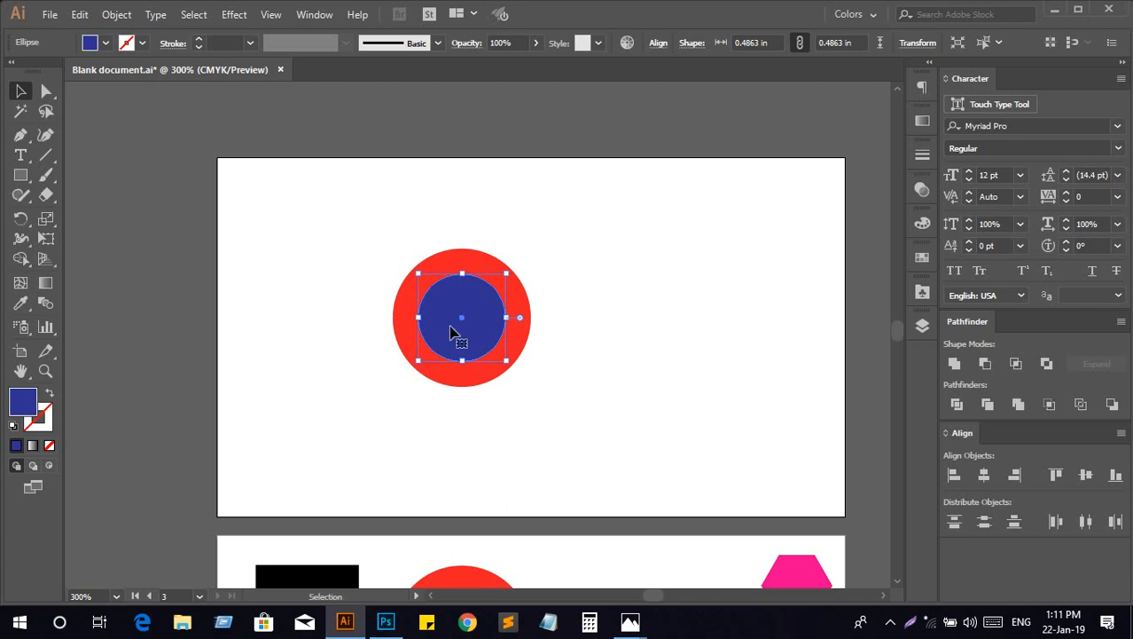
drag(507, 361, 493, 348)
click(107, 43)
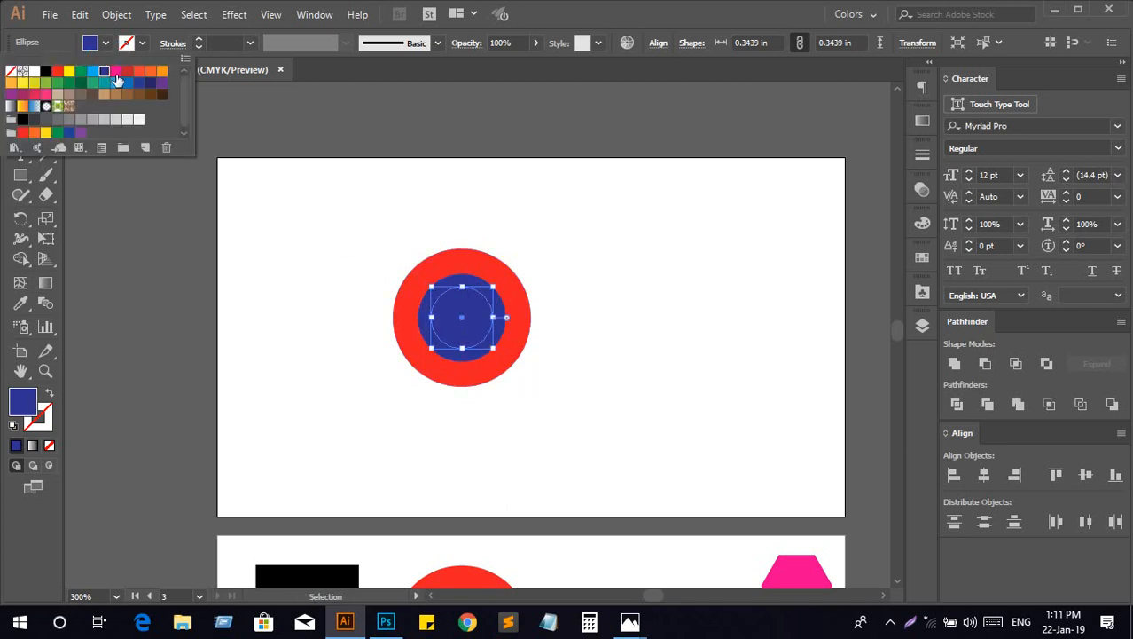
click(118, 80)
click(376, 255)
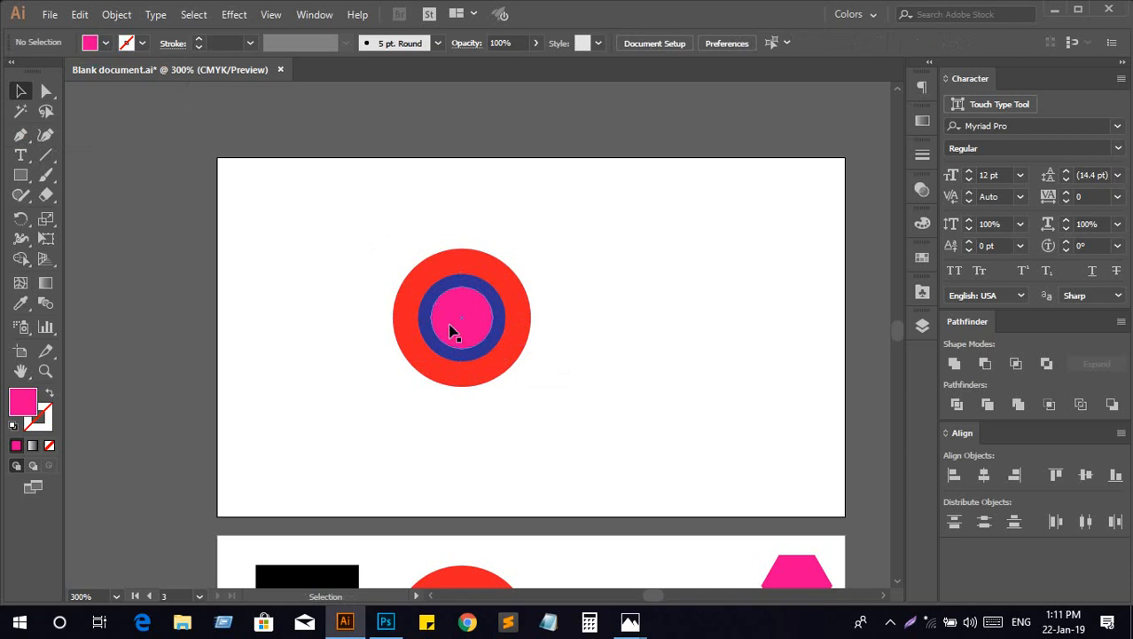
Enlarge the dark blue circle to about 0.77 in and the pink one to about 0.72 in, offsetting both so all three circles partly overlap
click(493, 335)
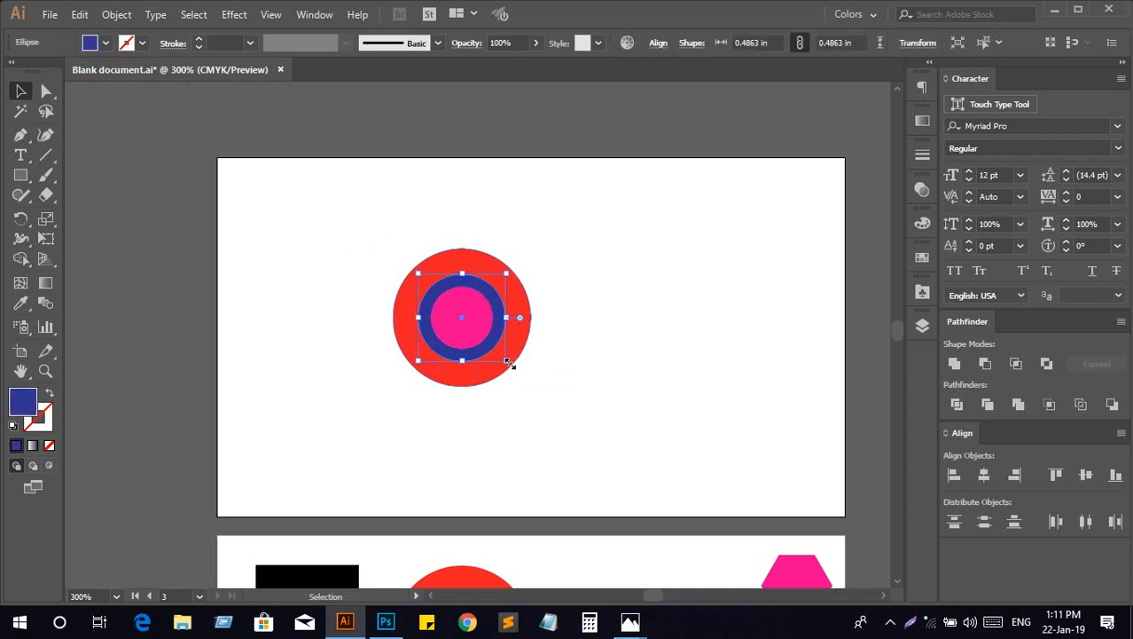
drag(511, 367, 534, 390)
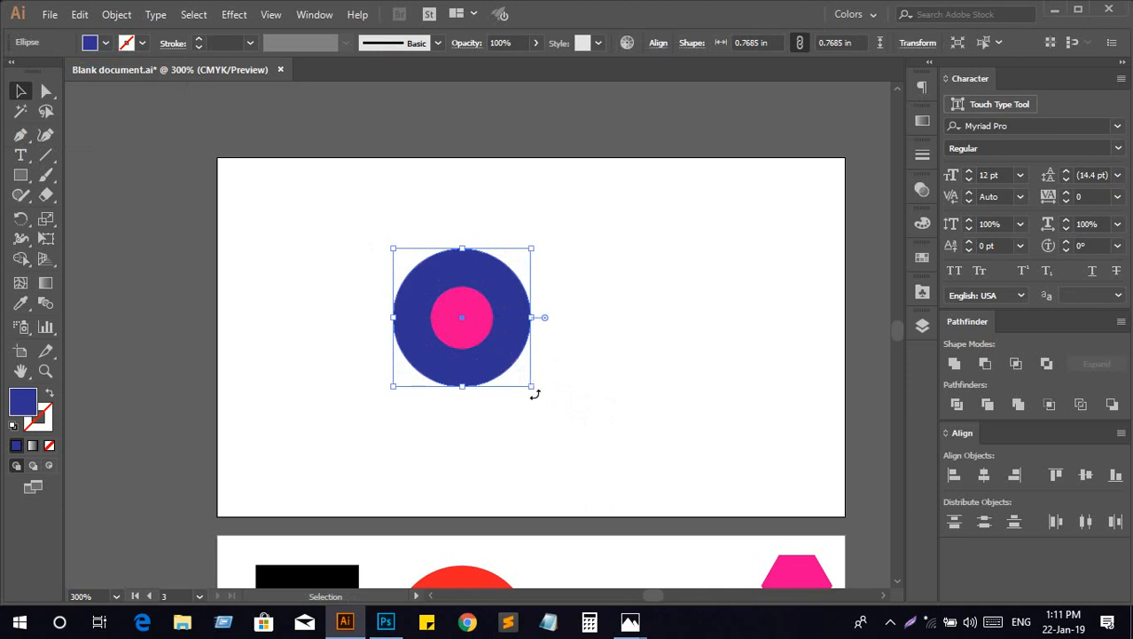
mouse_move(499, 341)
mouse_down()
mouse_move(548, 338)
mouse_move(488, 346)
mouse_up()
click(411, 393)
click(460, 335)
drag(498, 303, 569, 231)
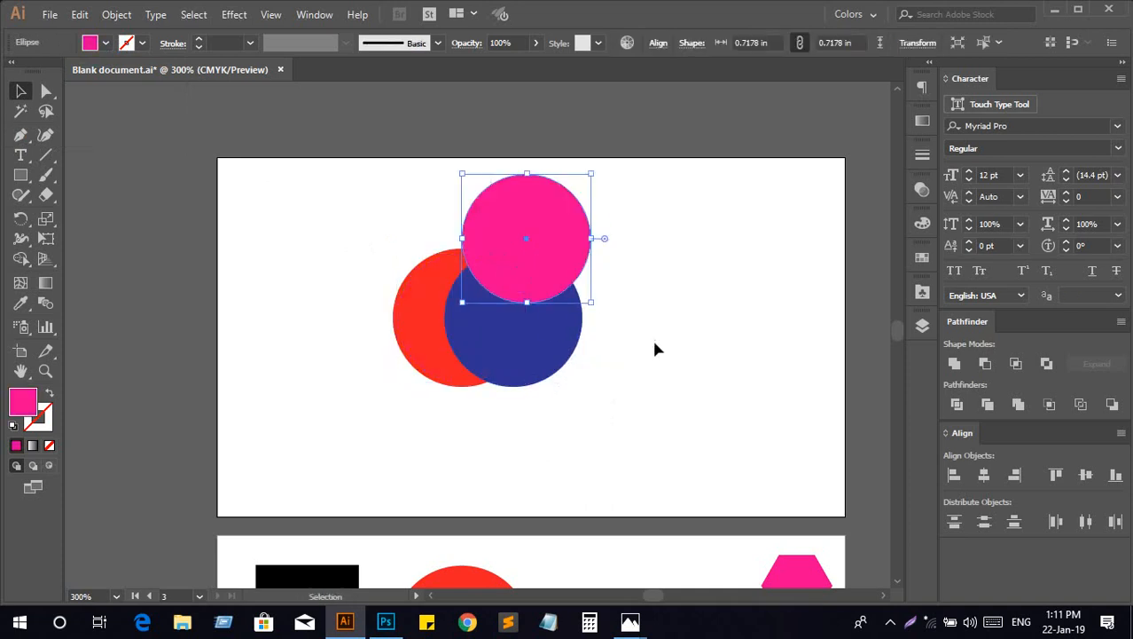
click(653, 343)
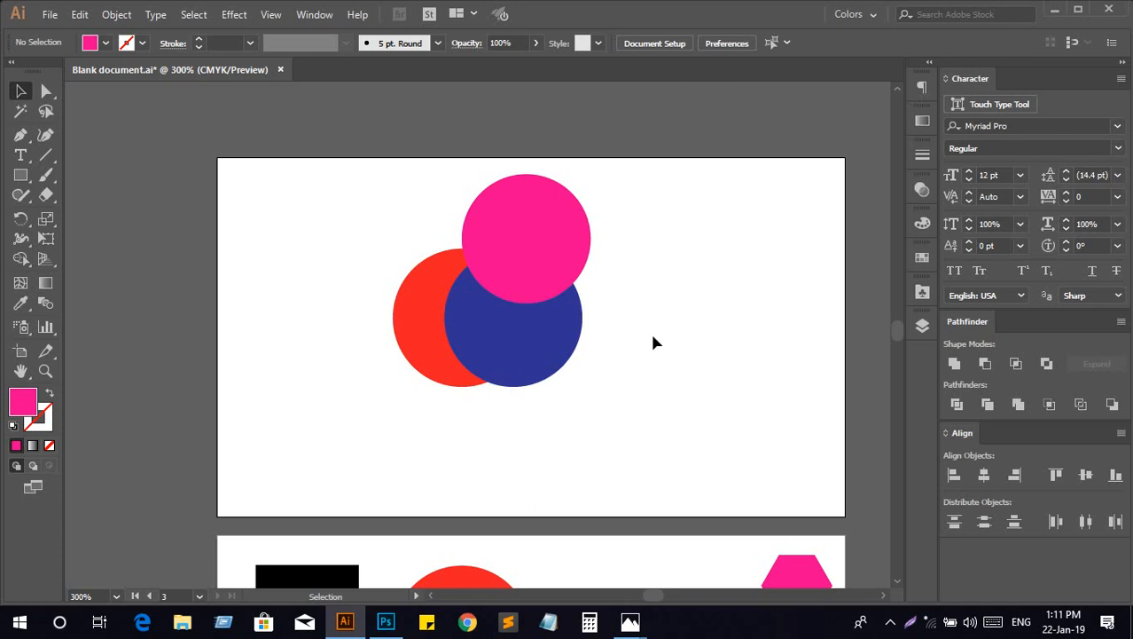
Select the red circle and bring it forward step by step, in front of the dark blue and pink circles
click(474, 240)
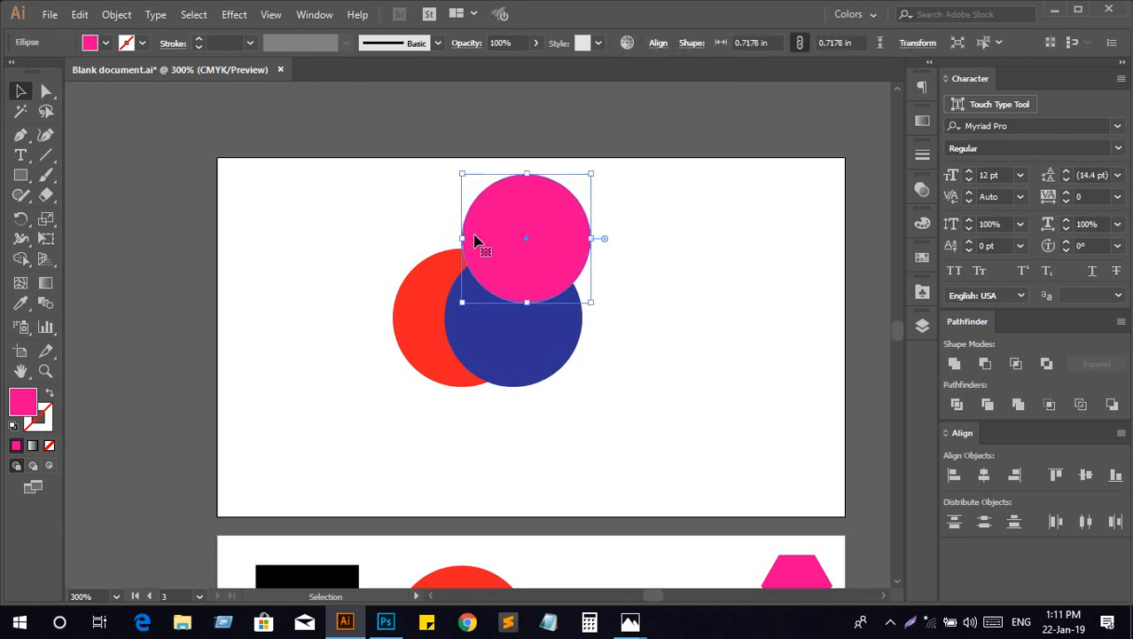
click(517, 333)
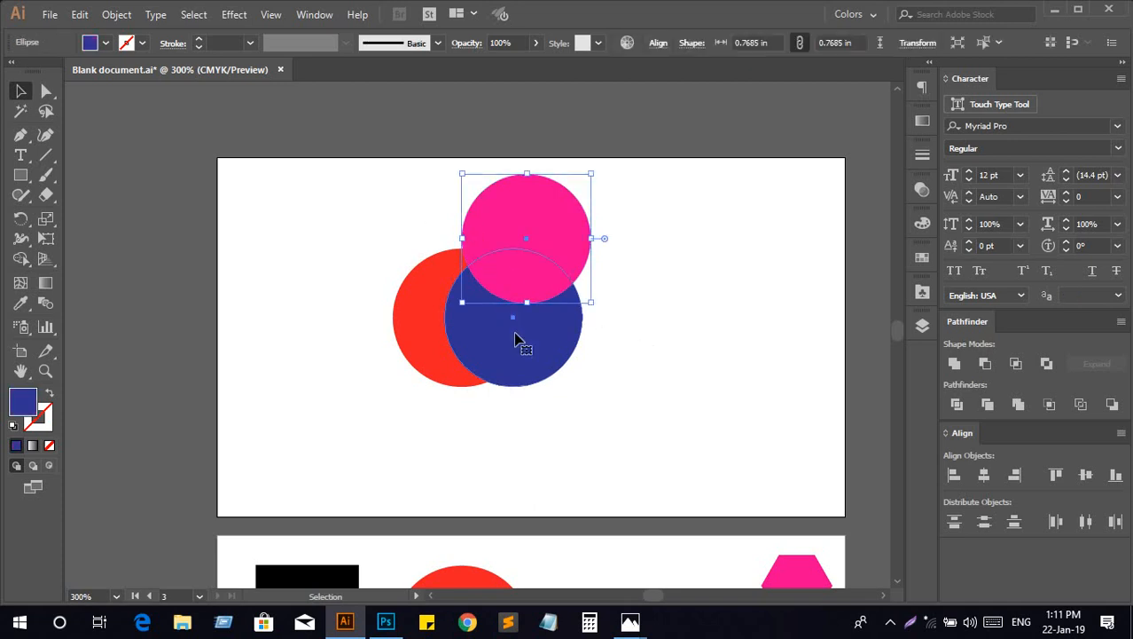
click(427, 328)
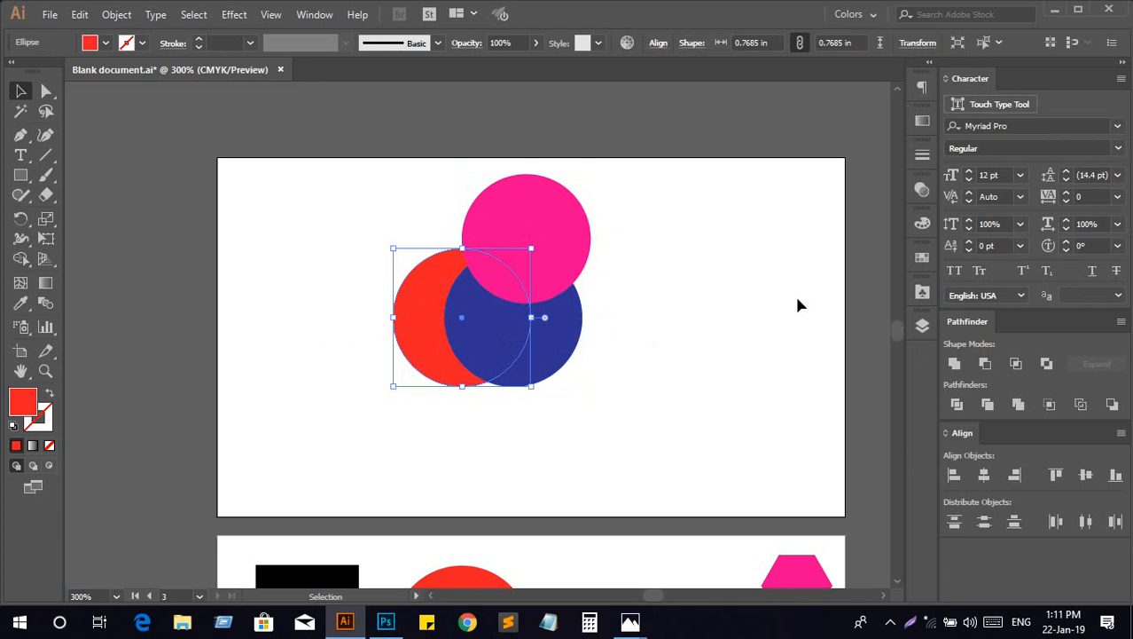
key(a)
key(ctrl+bracketright)
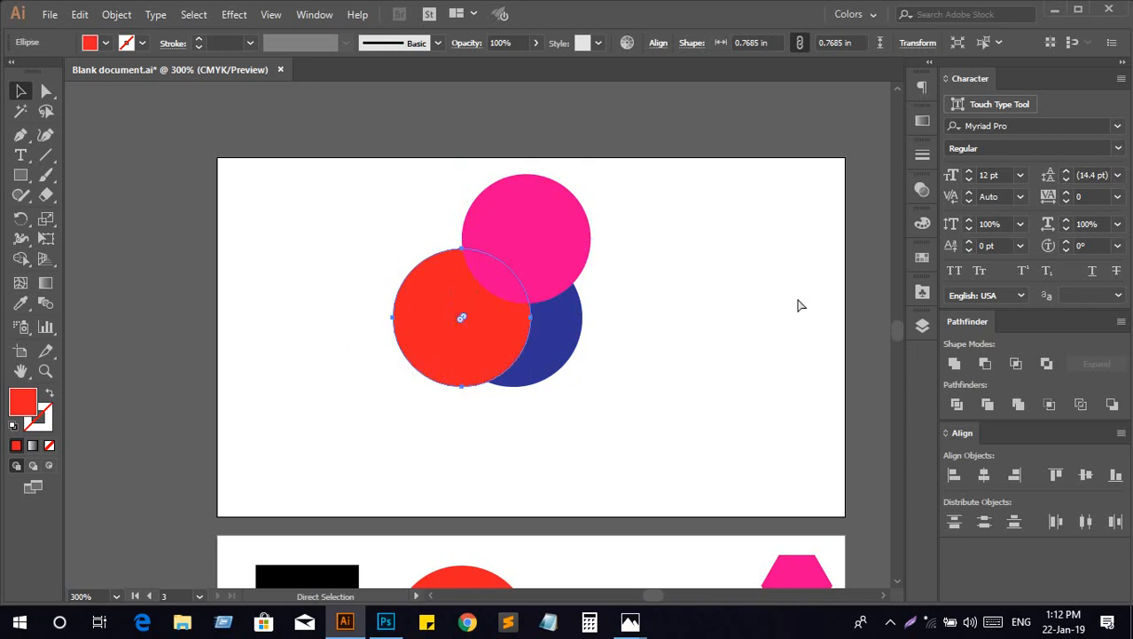
key(v)
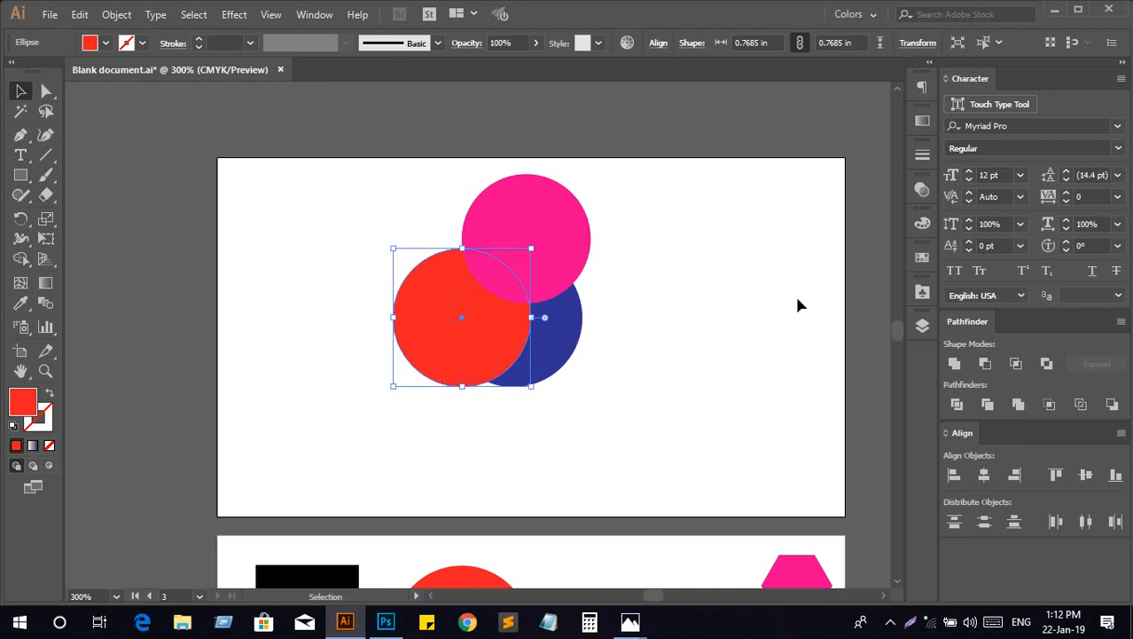
key(a)
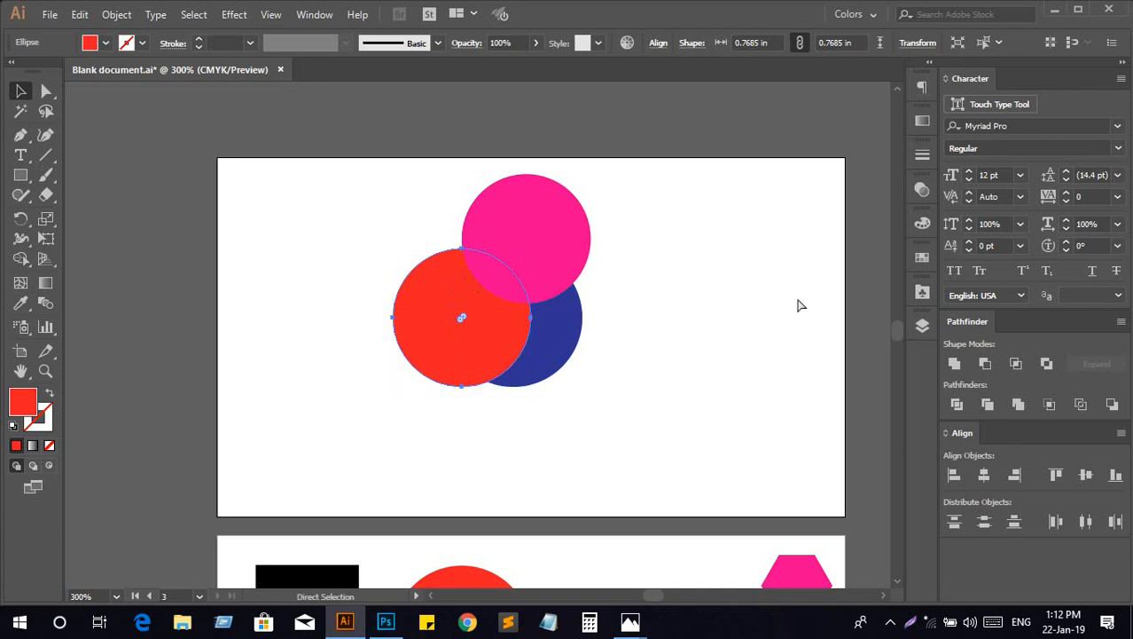
key(v)
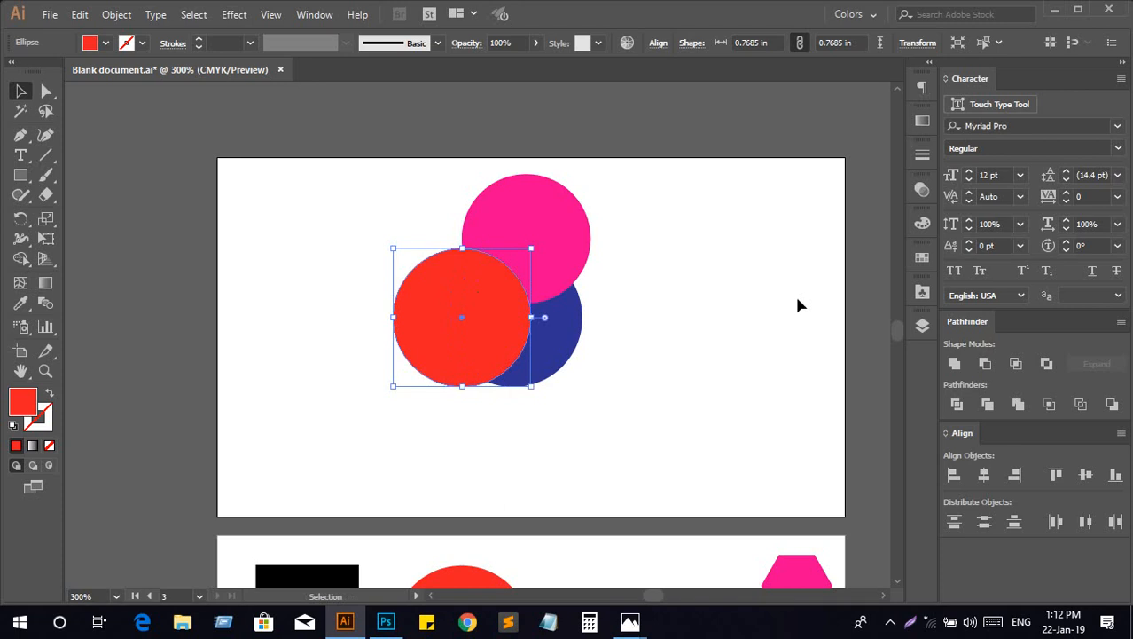
Undo both Bring Forward changes on the red circle
key(a)
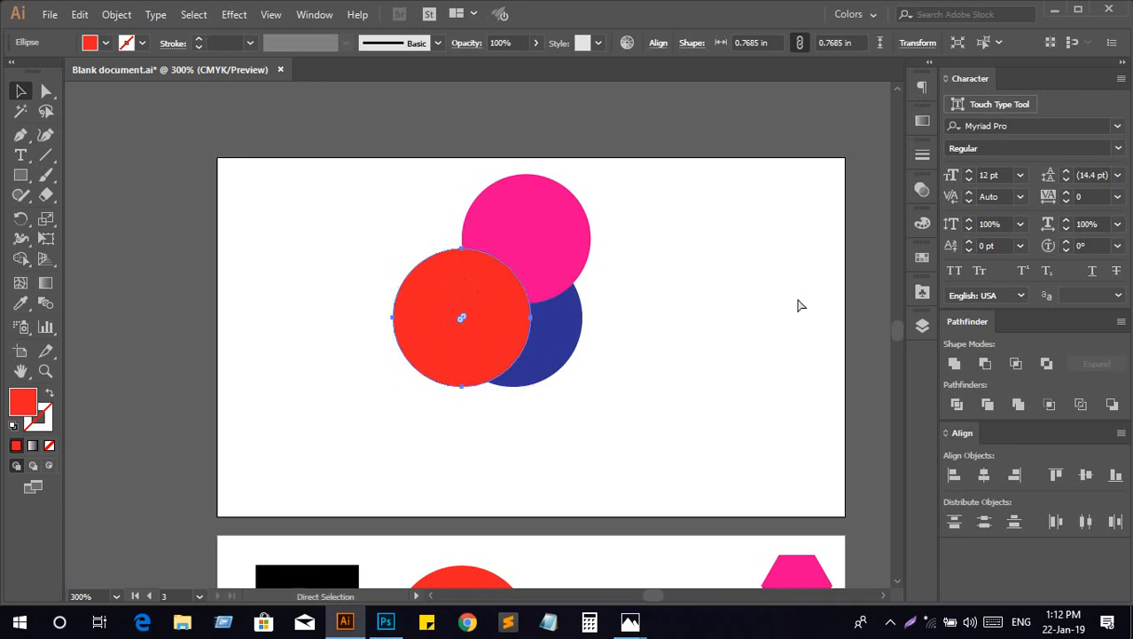
key(v)
key(ctrl+bracketleft)
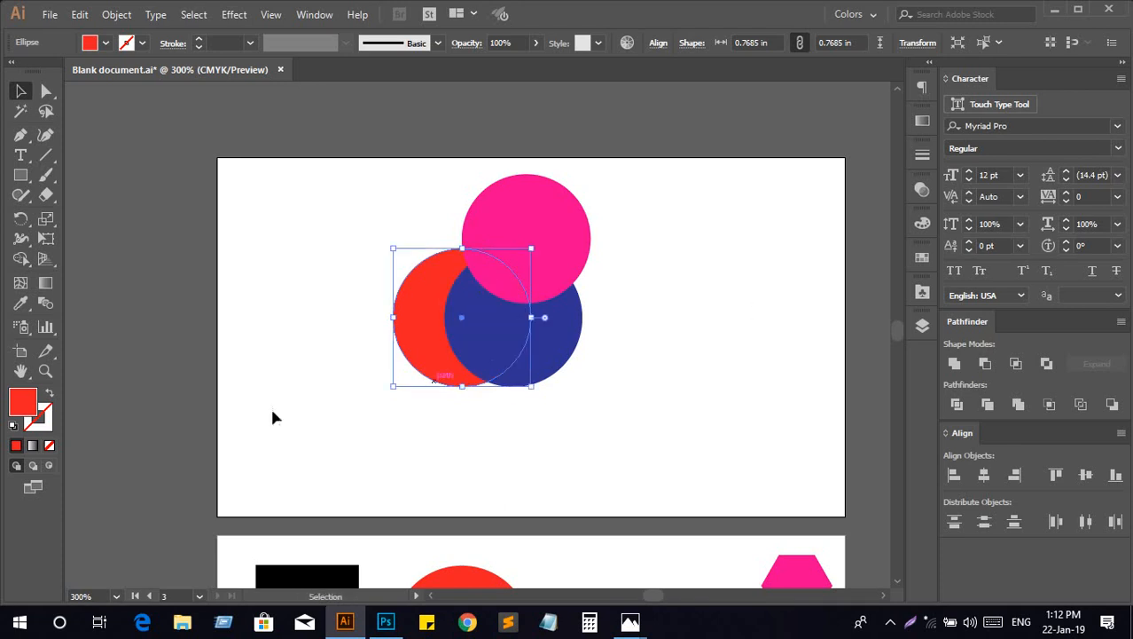
Bring the red circle to the front of the stack, above the dark blue and pink circles
right_click(408, 324)
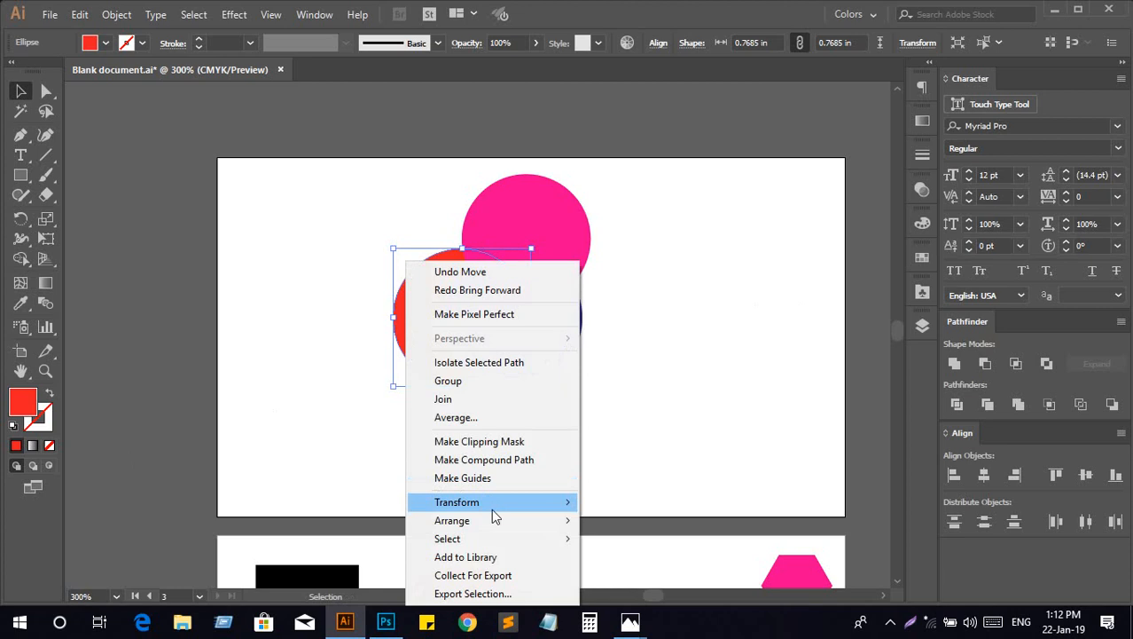
mouse_move(501, 525)
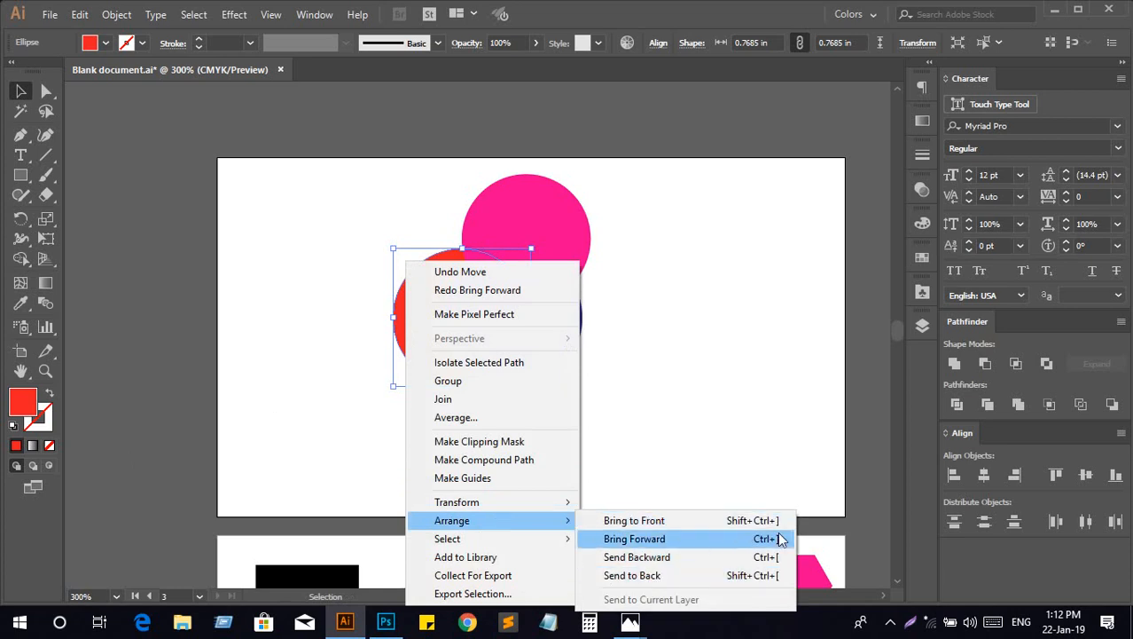
click(672, 521)
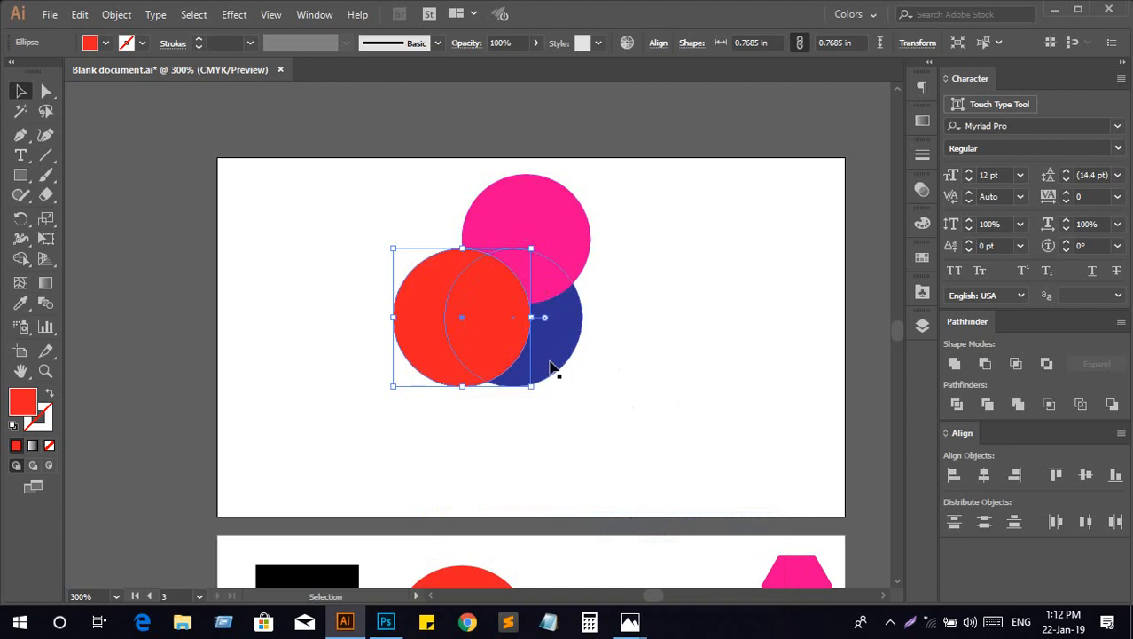
Send the pink circle to the back, behind the red and dark blue circles, and deselect it
click(567, 245)
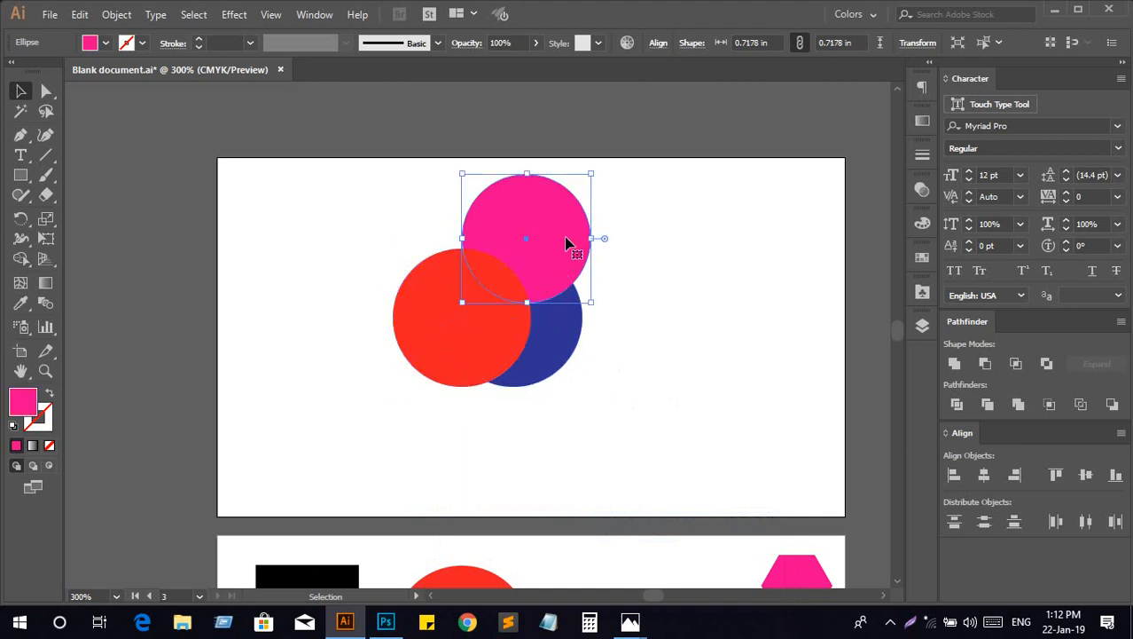
right_click(568, 245)
click(664, 504)
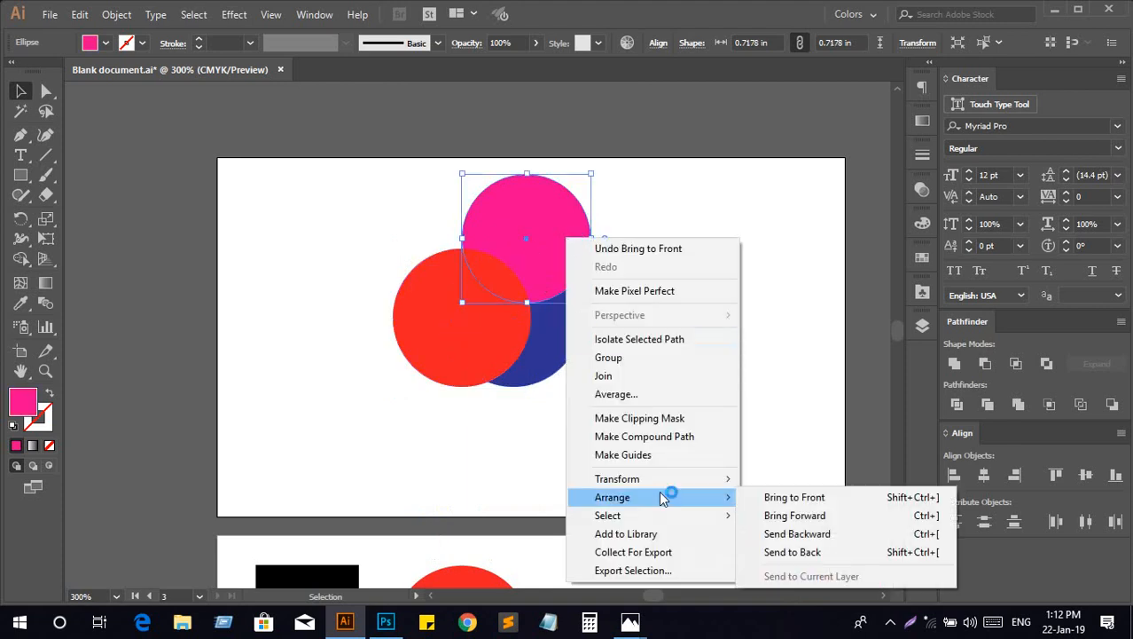
click(821, 550)
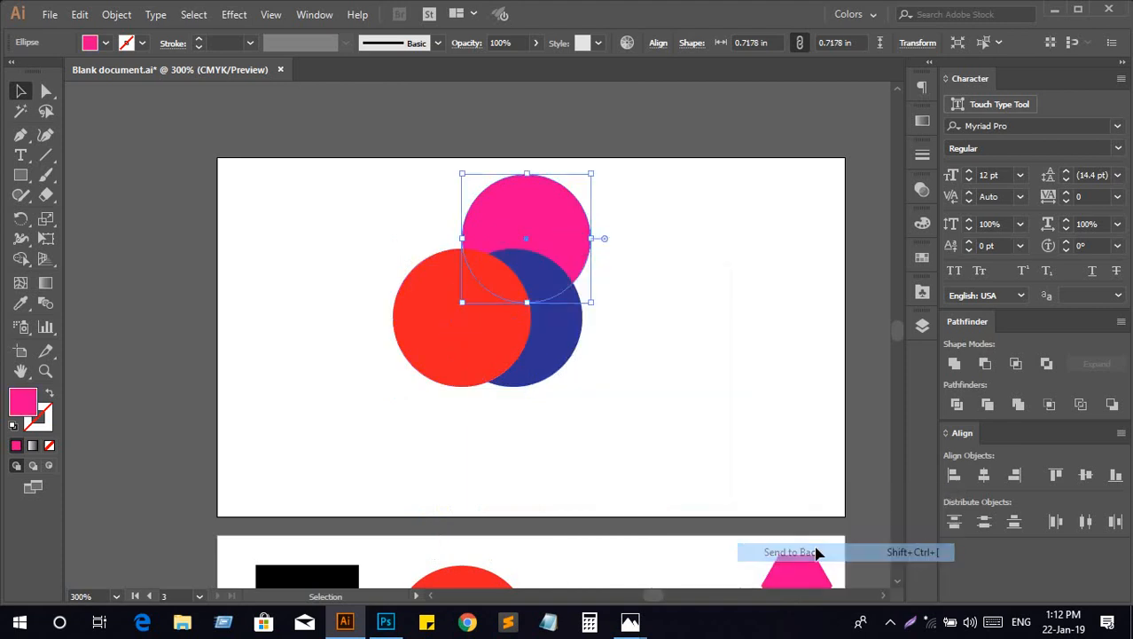
click(706, 348)
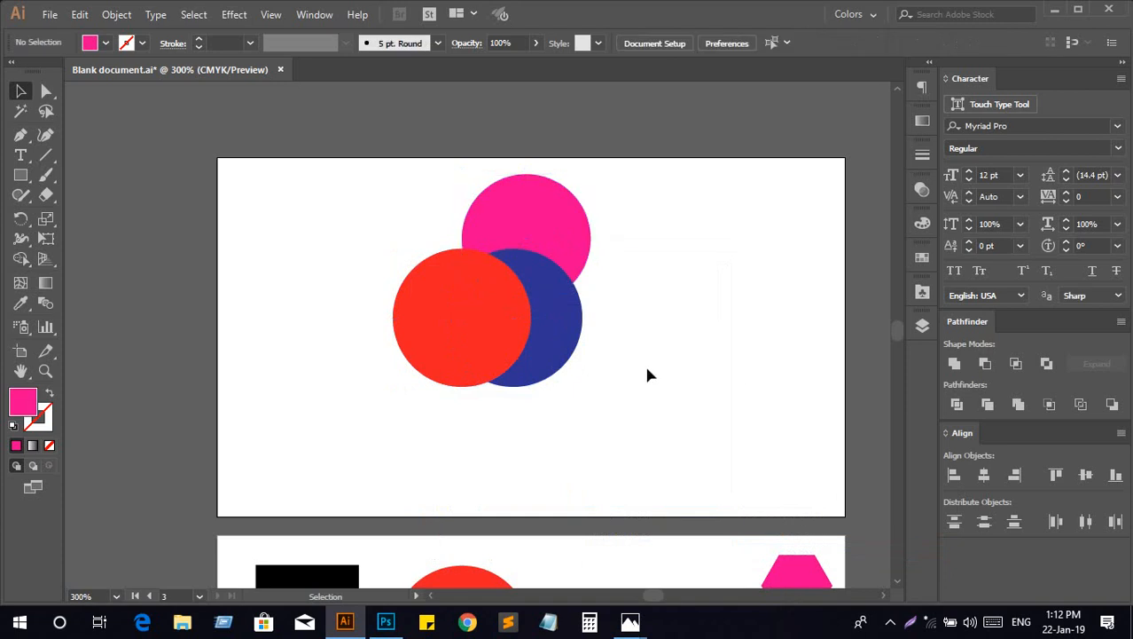
Bring the dark blue circle to the front of the stack and deselect it
right_click(576, 323)
mouse_move(703, 521)
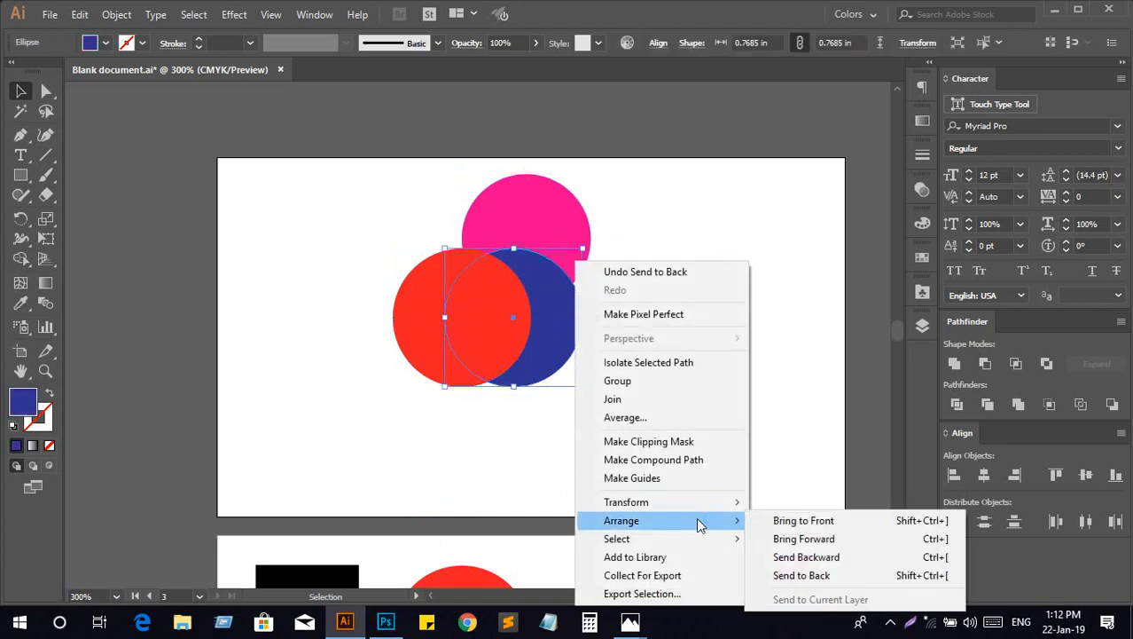
click(792, 523)
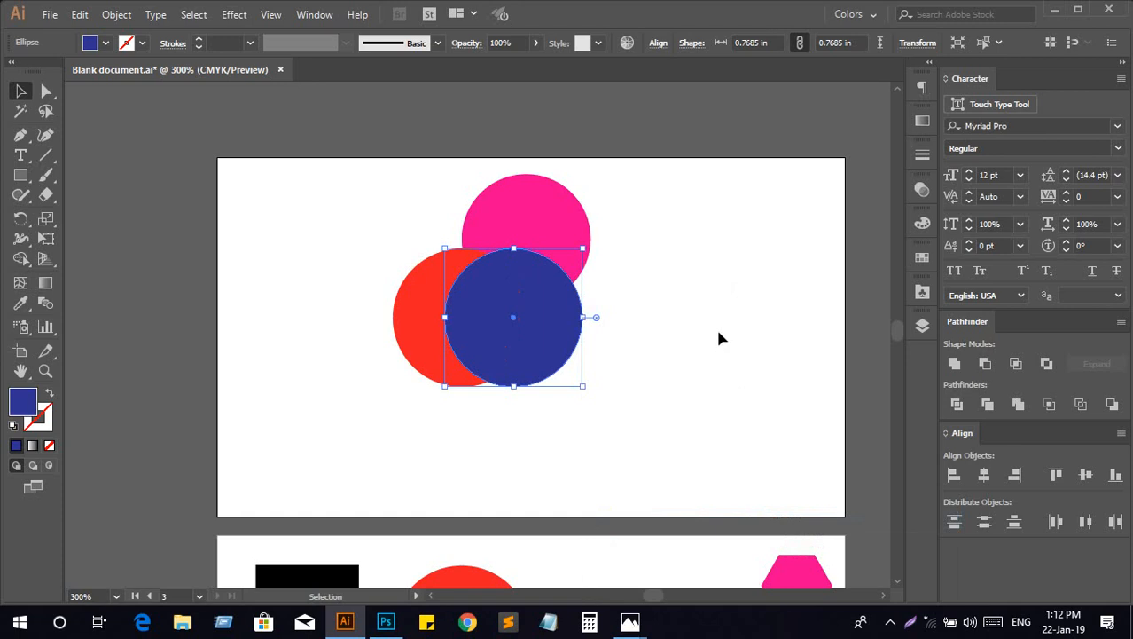
click(719, 338)
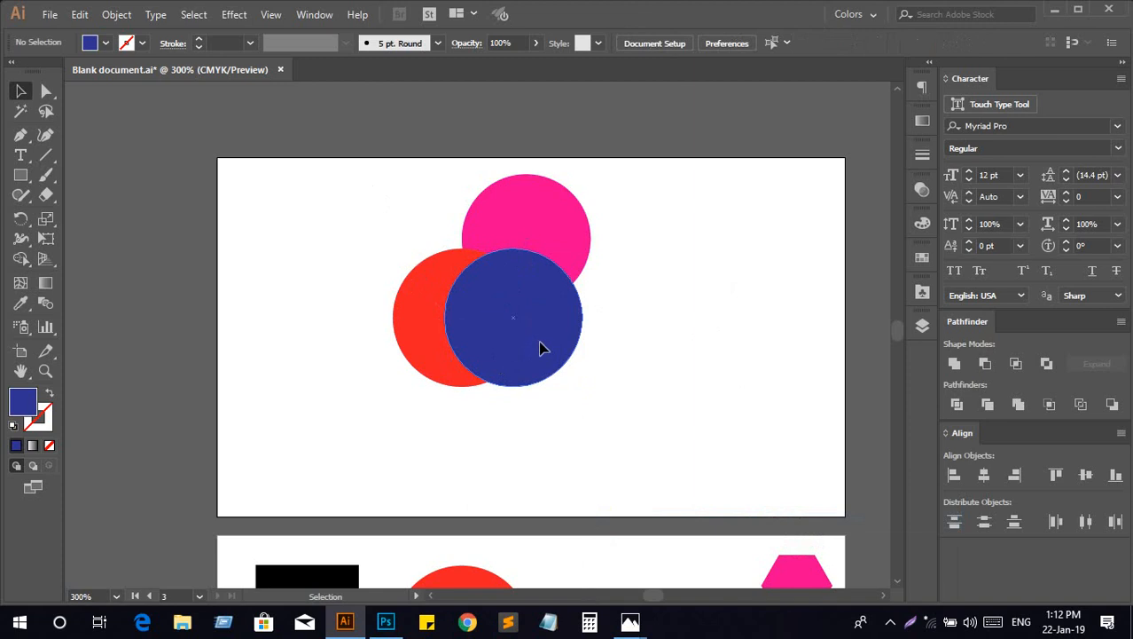
Shift the dark blue circle slightly right so it overlaps less of the red one, and clear the selection
drag(543, 348, 573, 348)
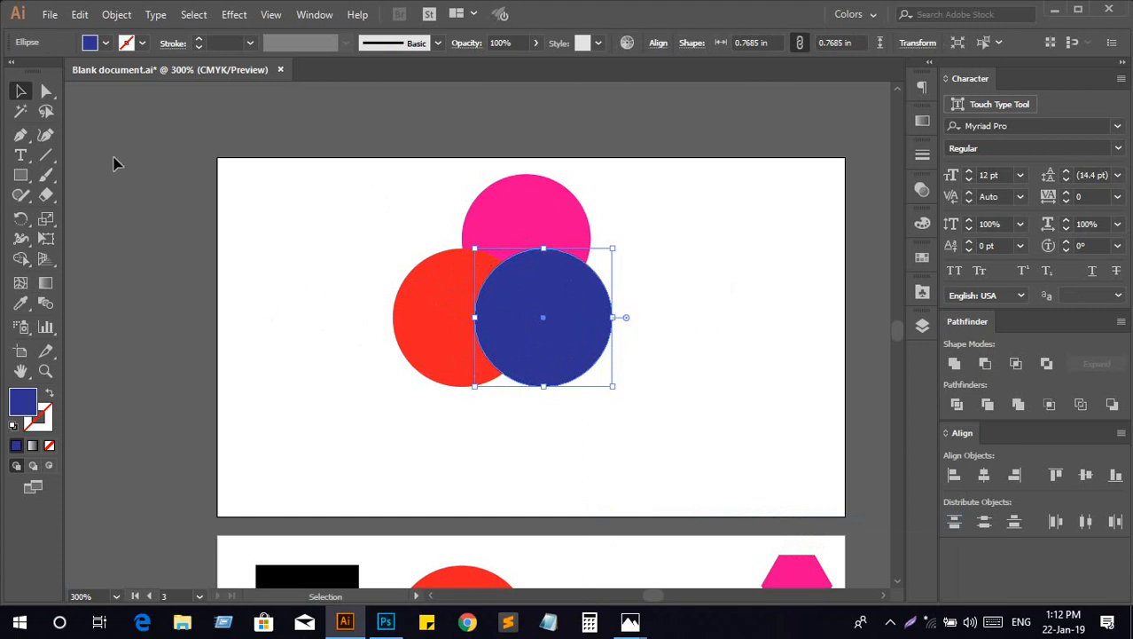
drag(401, 253, 622, 350)
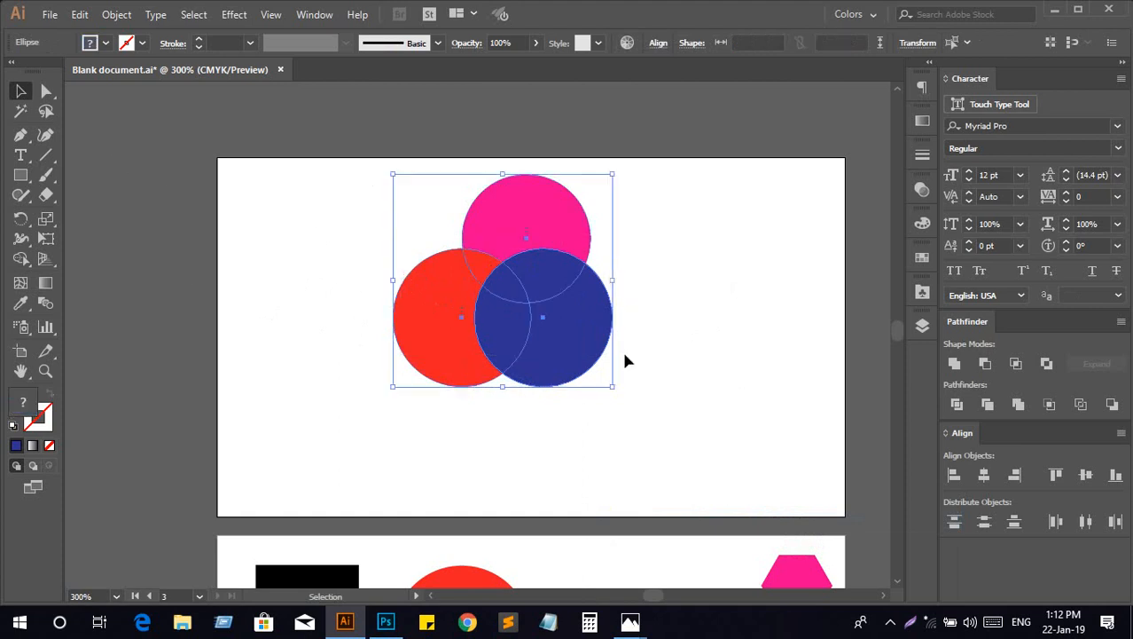
click(680, 341)
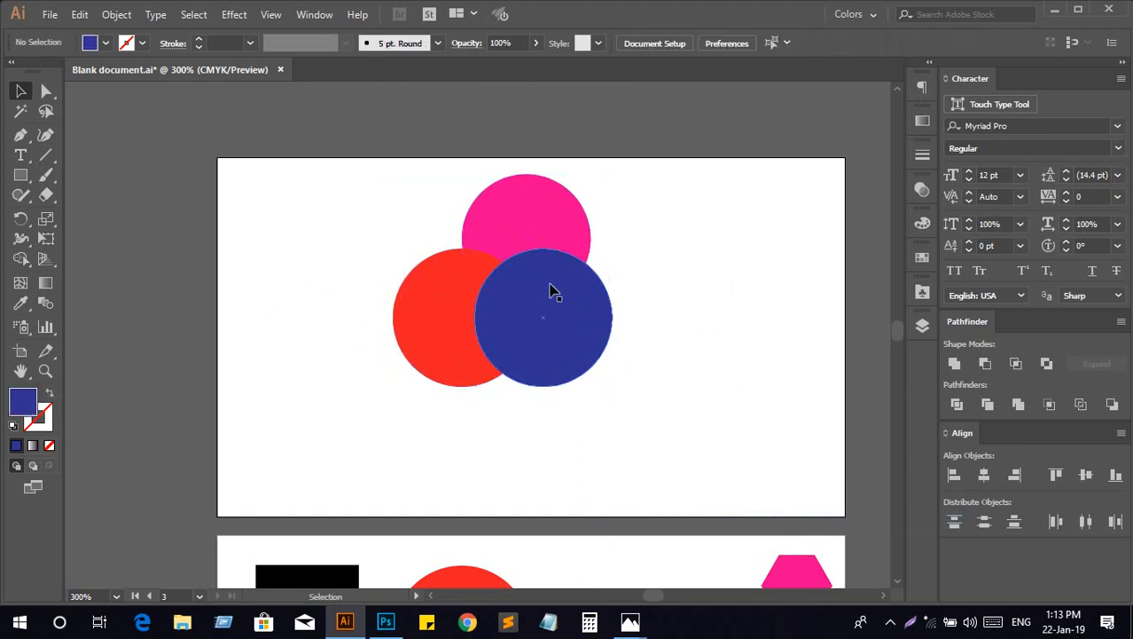
Change the dark blue circle's fill to the teal swatch
click(564, 300)
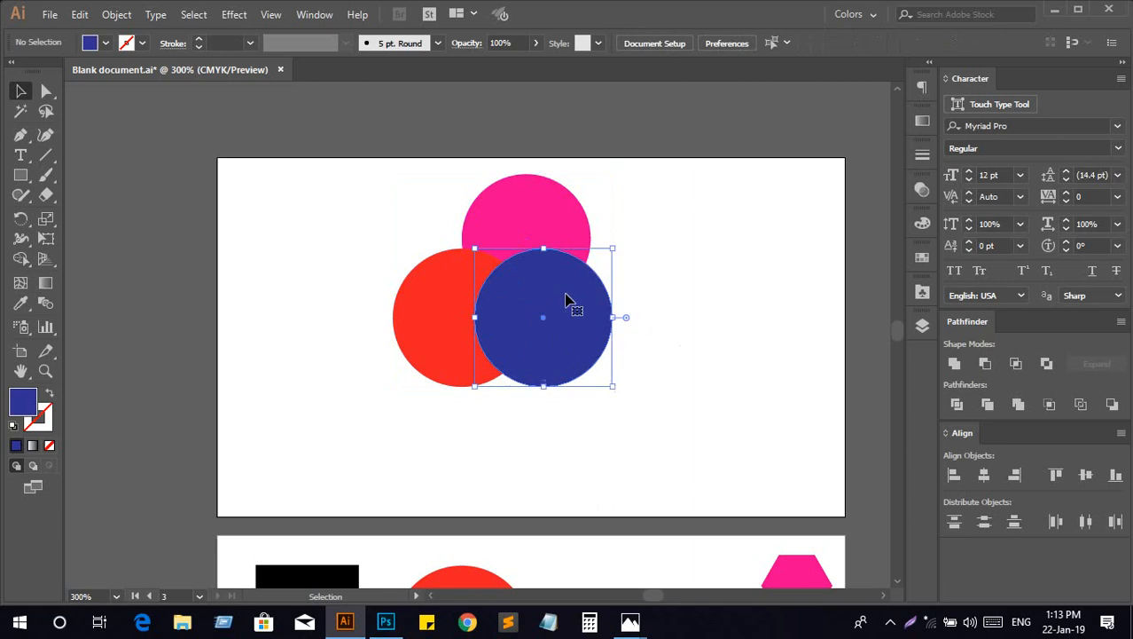
click(104, 43)
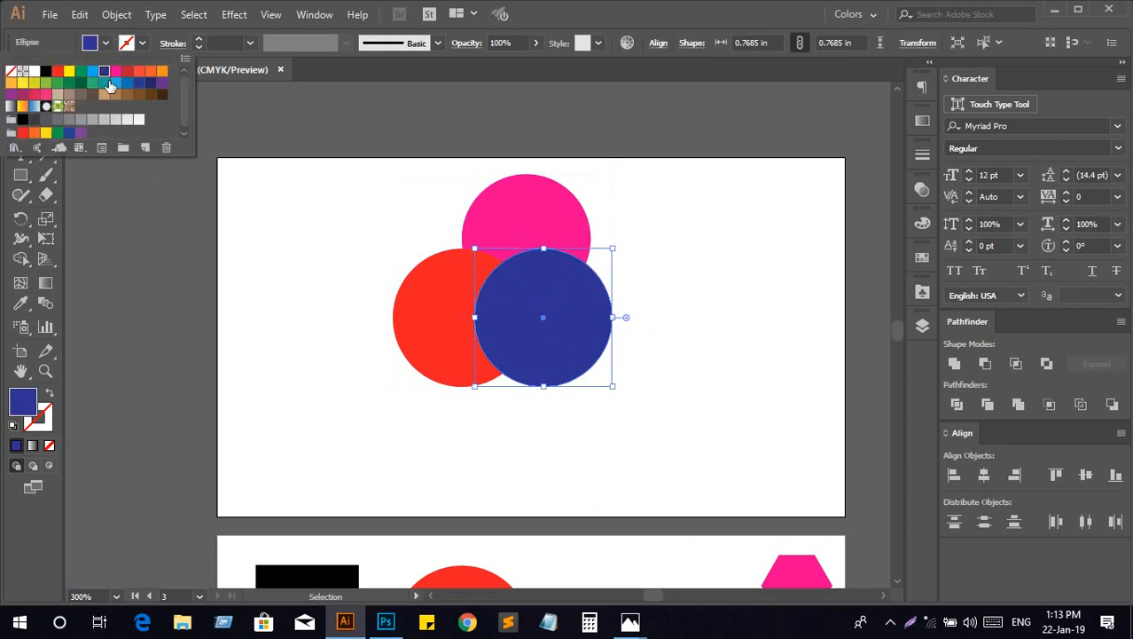
click(103, 82)
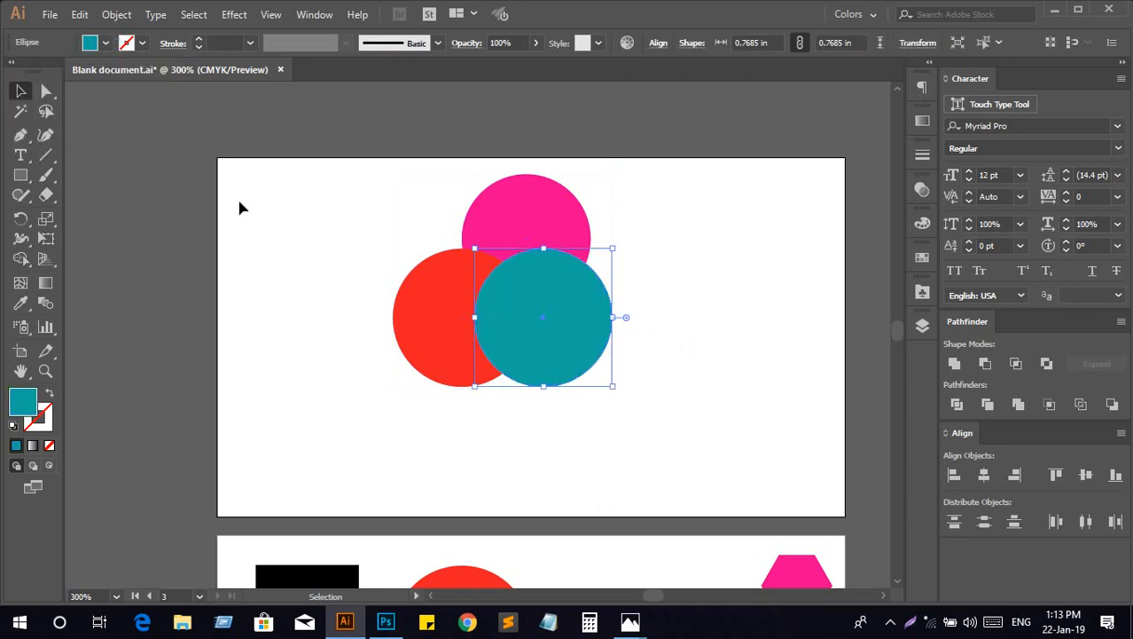
Add a red stroke to the teal circle and set its weight to 10 pt
click(142, 43)
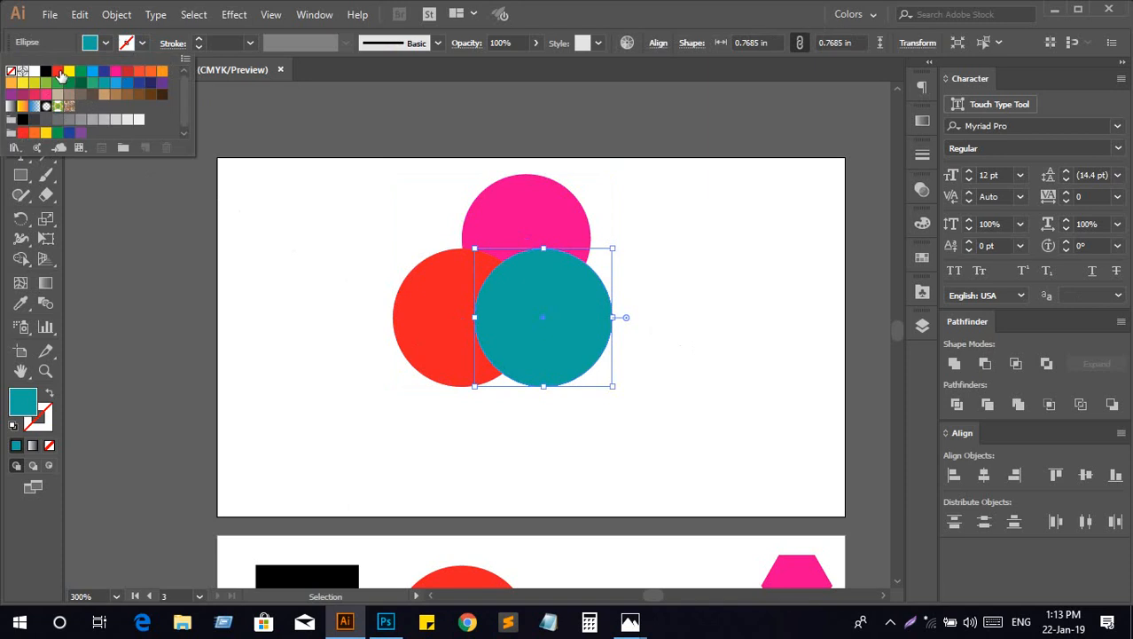
click(58, 72)
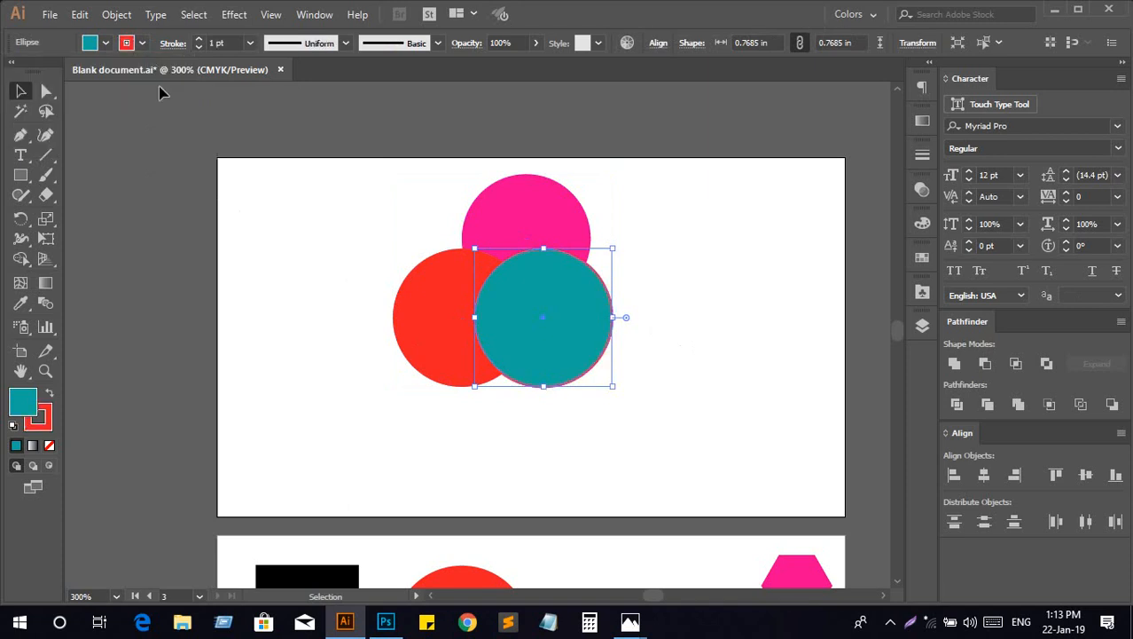
click(196, 41)
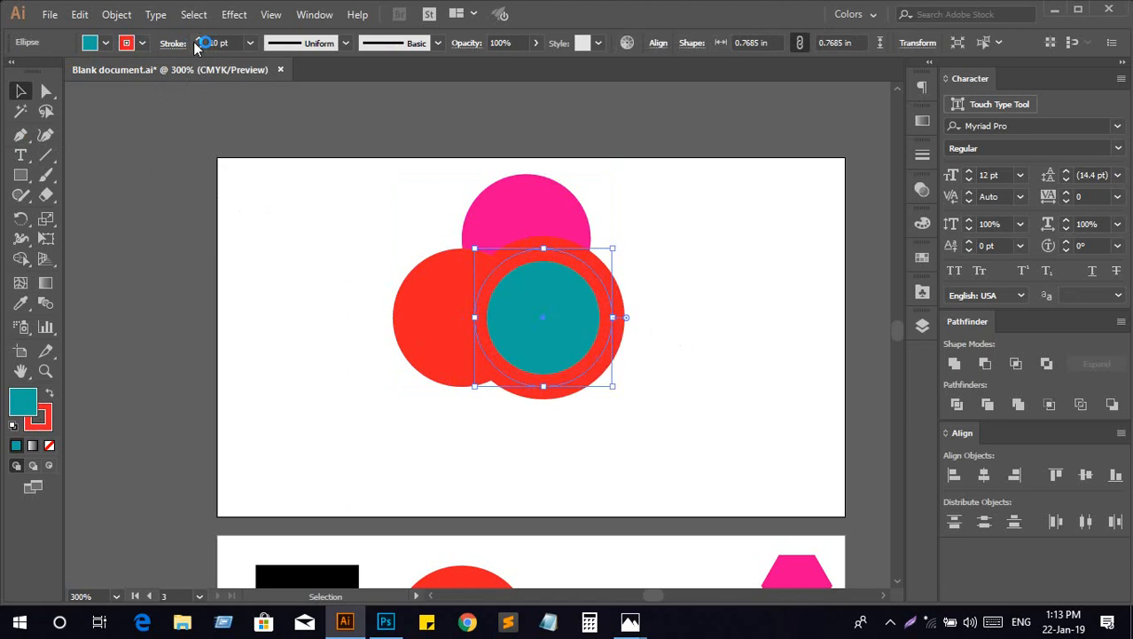
Recolour the teal circle's stroke, trying orange (C=0 M=80 Y=95 K=0) and settling on dark navy
click(142, 43)
click(152, 72)
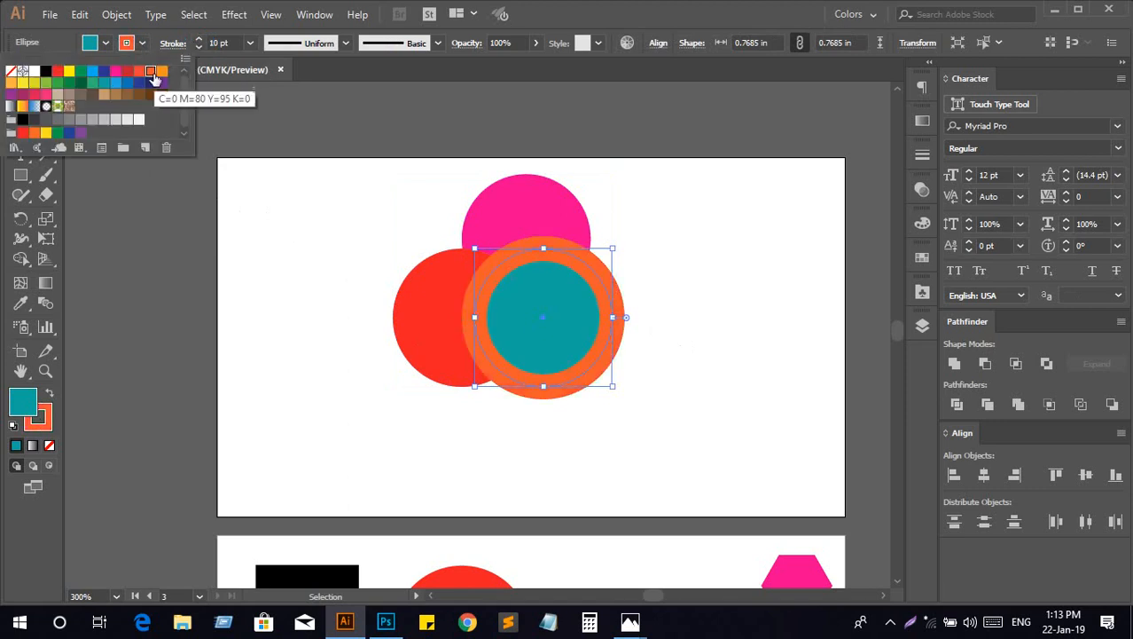
click(149, 84)
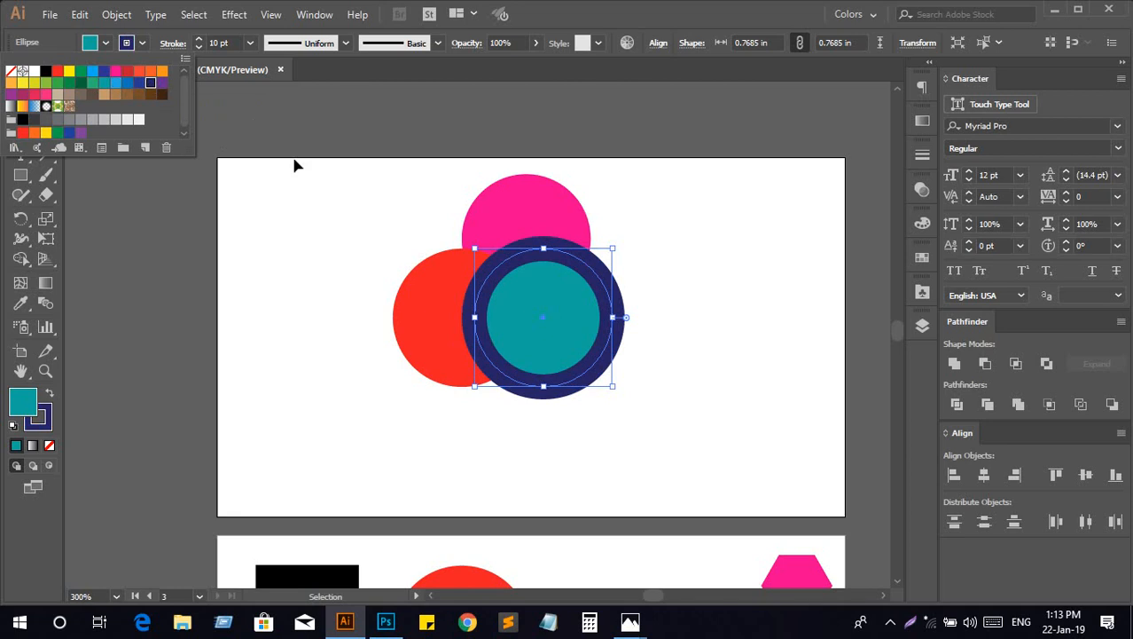
click(280, 185)
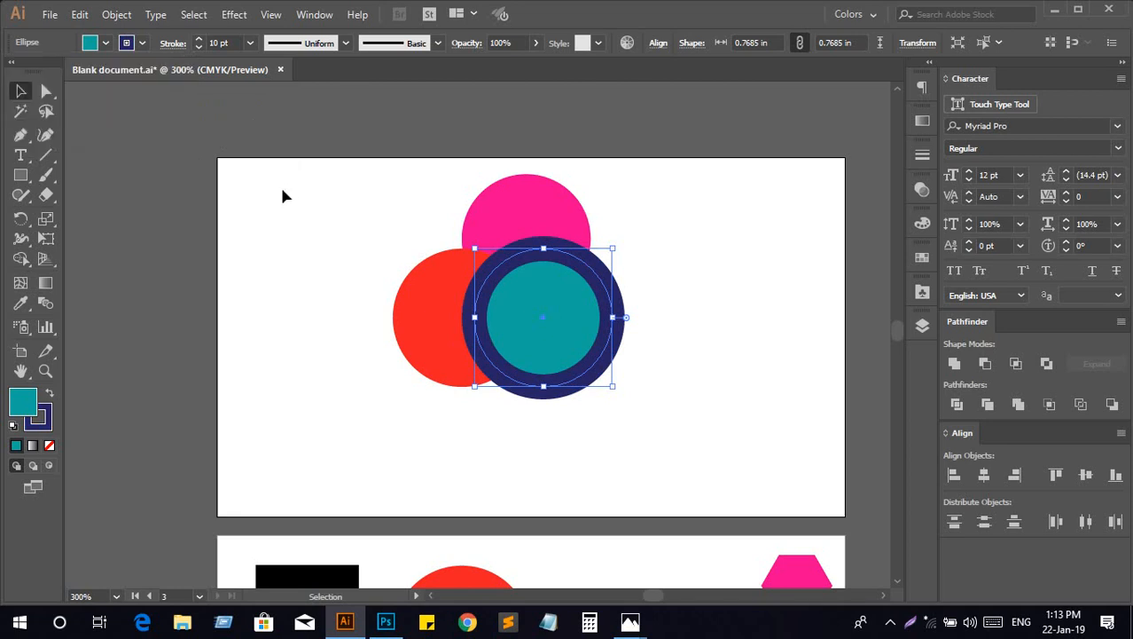
Apply the lens-shaped variable width profile to the teal circle's navy stroke and deselect the circle
click(345, 44)
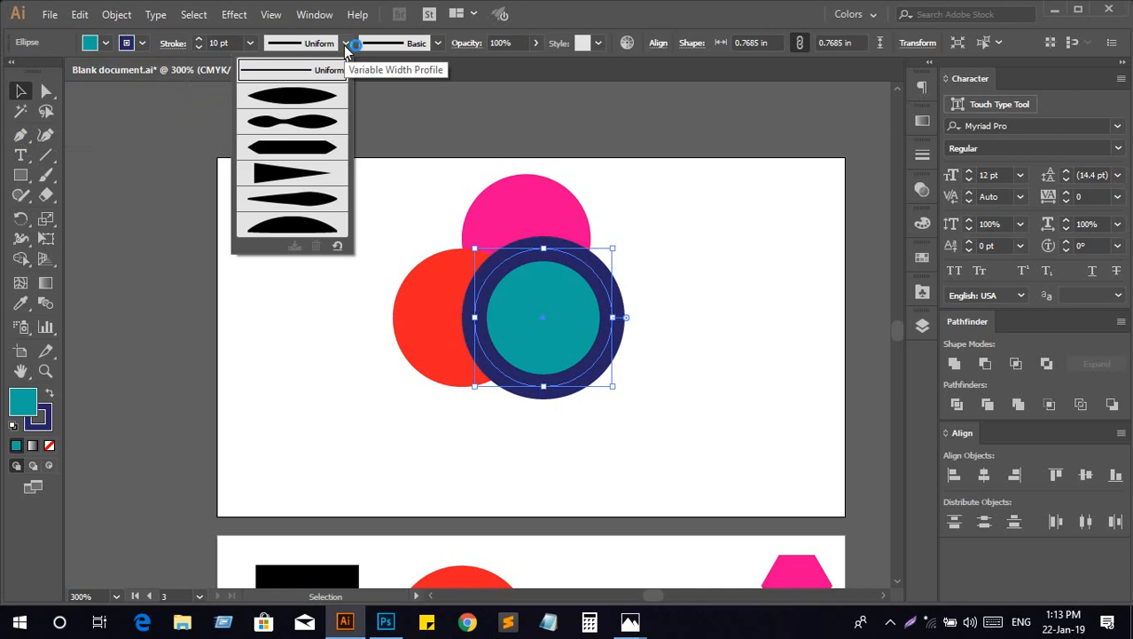
click(324, 96)
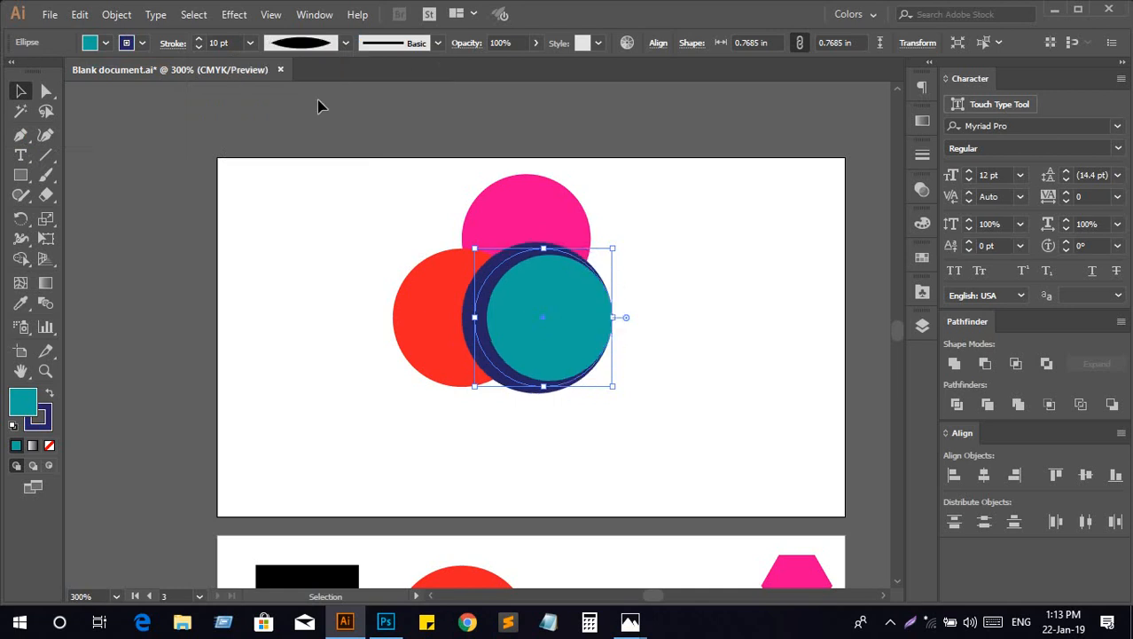
click(350, 222)
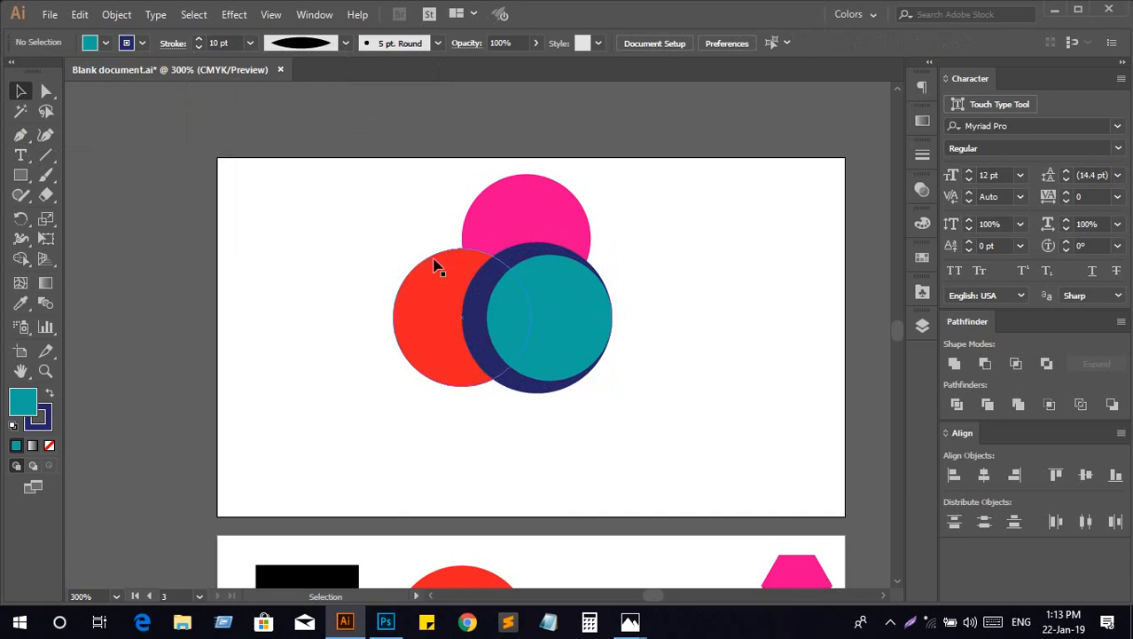
click(553, 317)
click(644, 288)
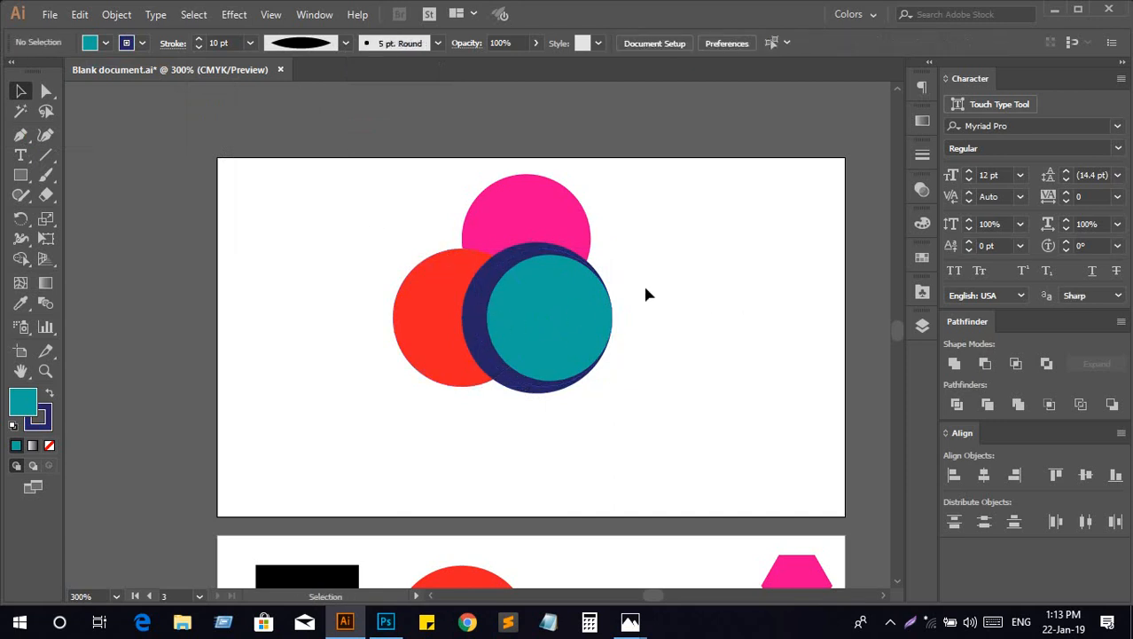
Apply the rough charcoal-style brush to the teal circle's stroke and look through the brush library categories
click(518, 299)
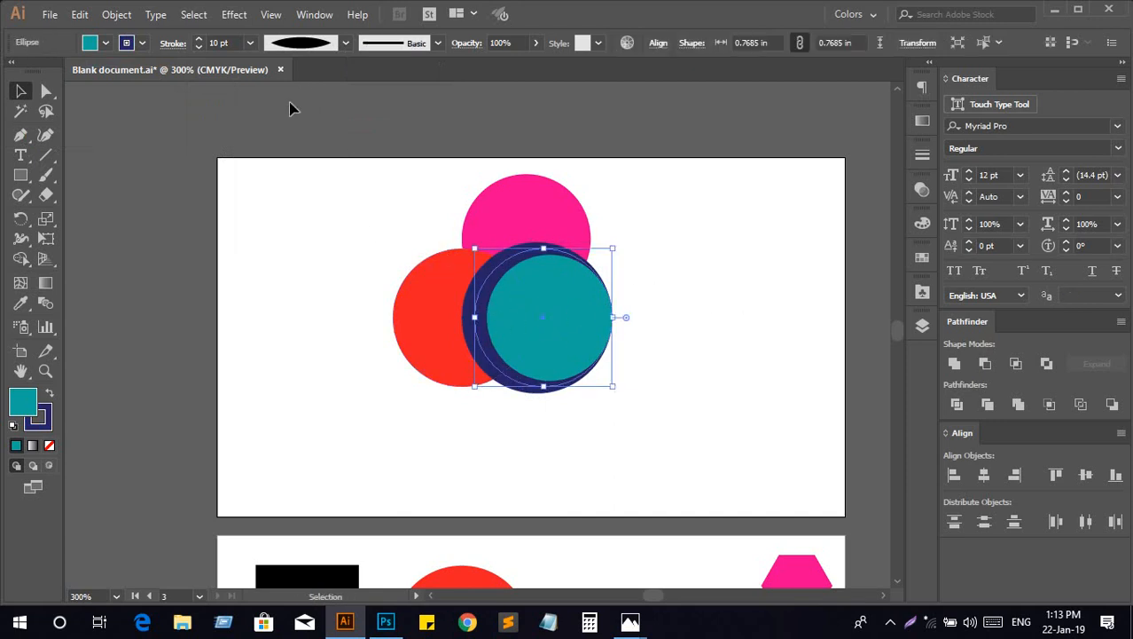
click(437, 43)
scroll(372, 133, down, 1)
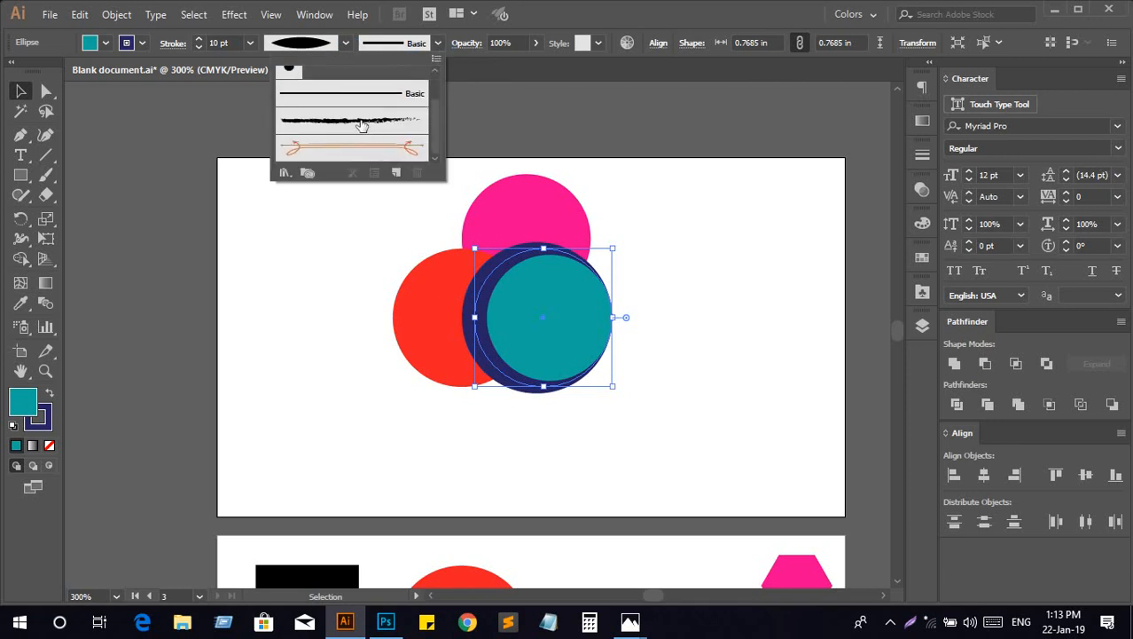
click(362, 125)
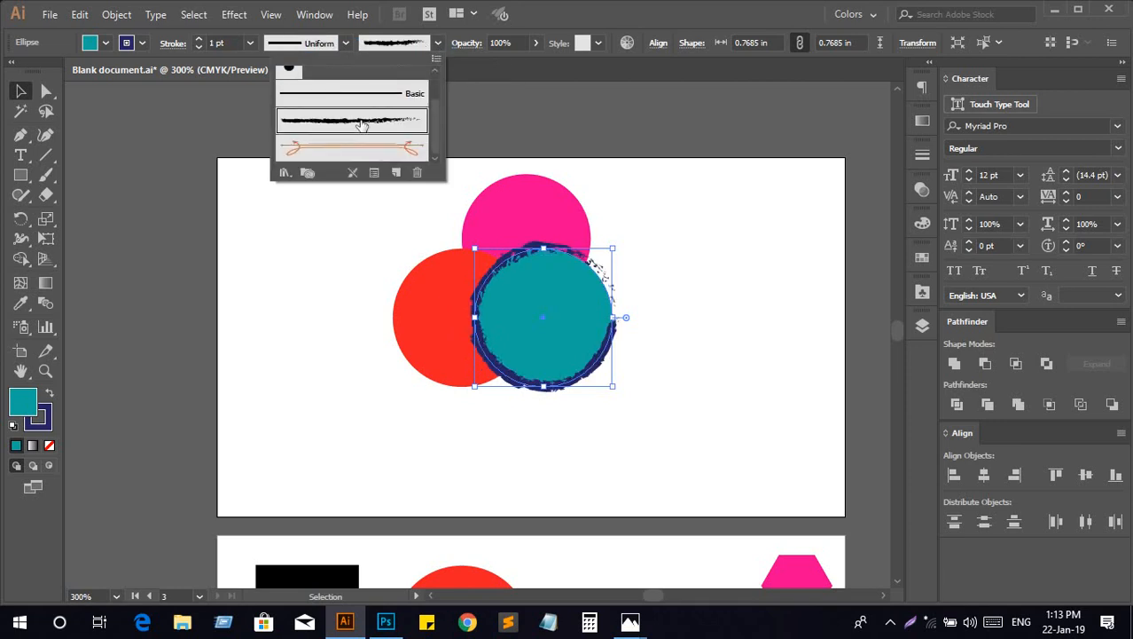
click(284, 173)
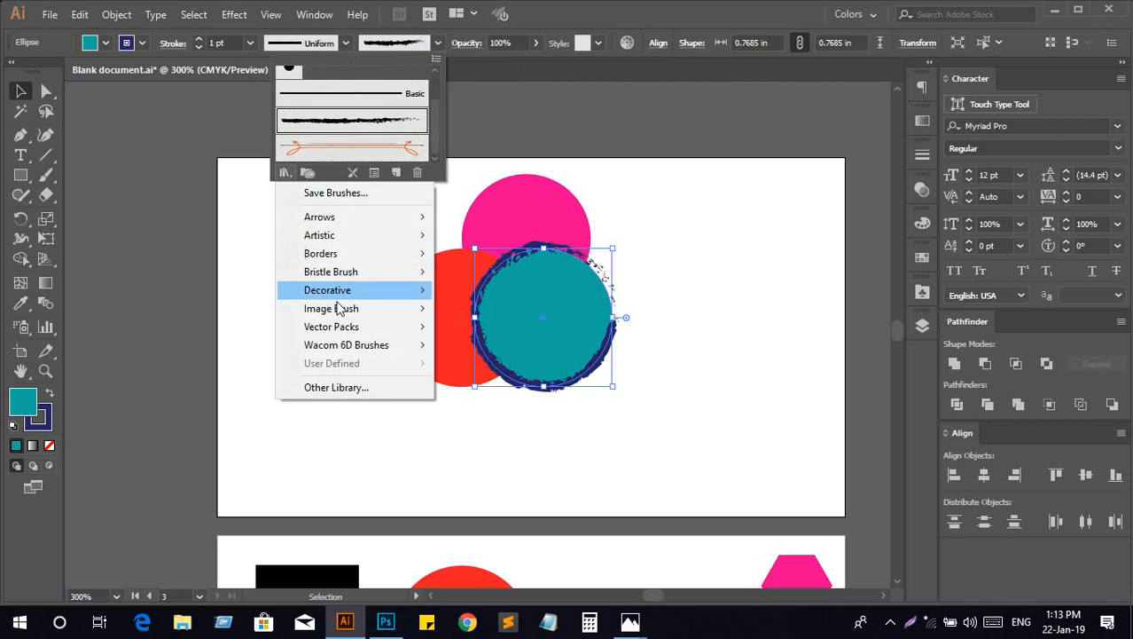
click(518, 42)
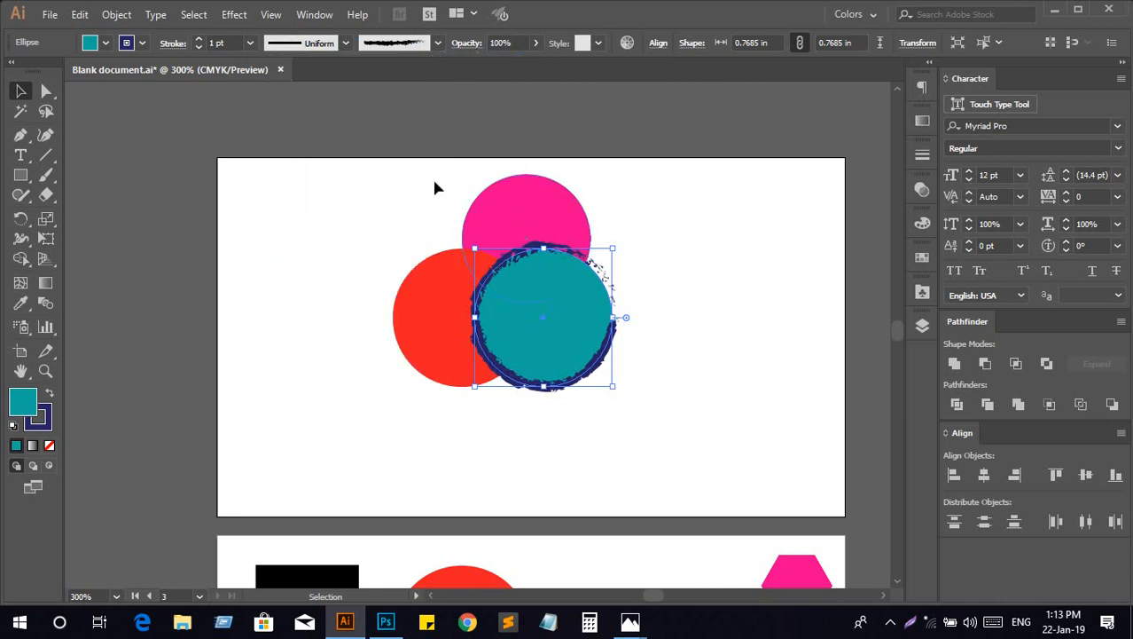
Remove the stroke from the teal circle by setting it to None, and deselect the circle
click(142, 42)
click(12, 76)
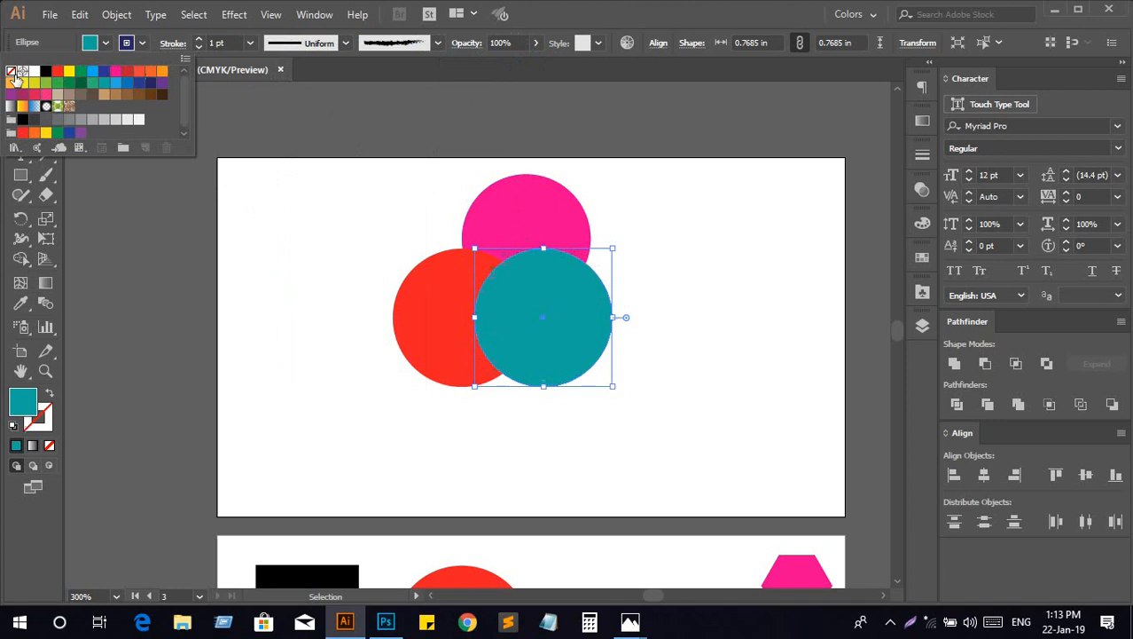
click(419, 194)
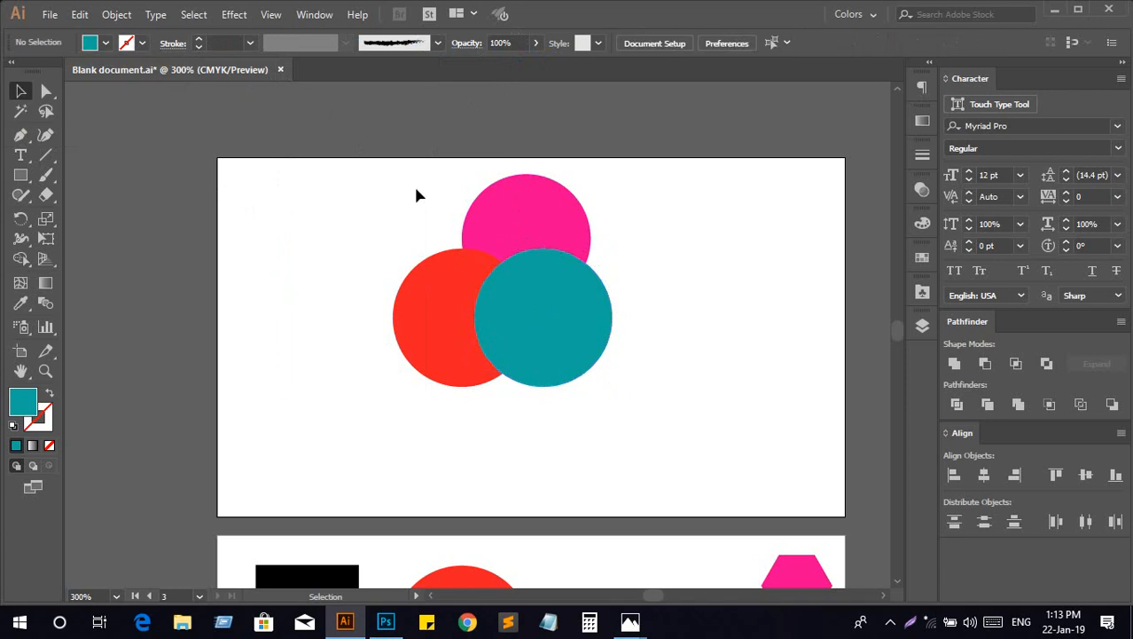
Reduce the teal circle's opacity to 72%
click(599, 351)
click(514, 43)
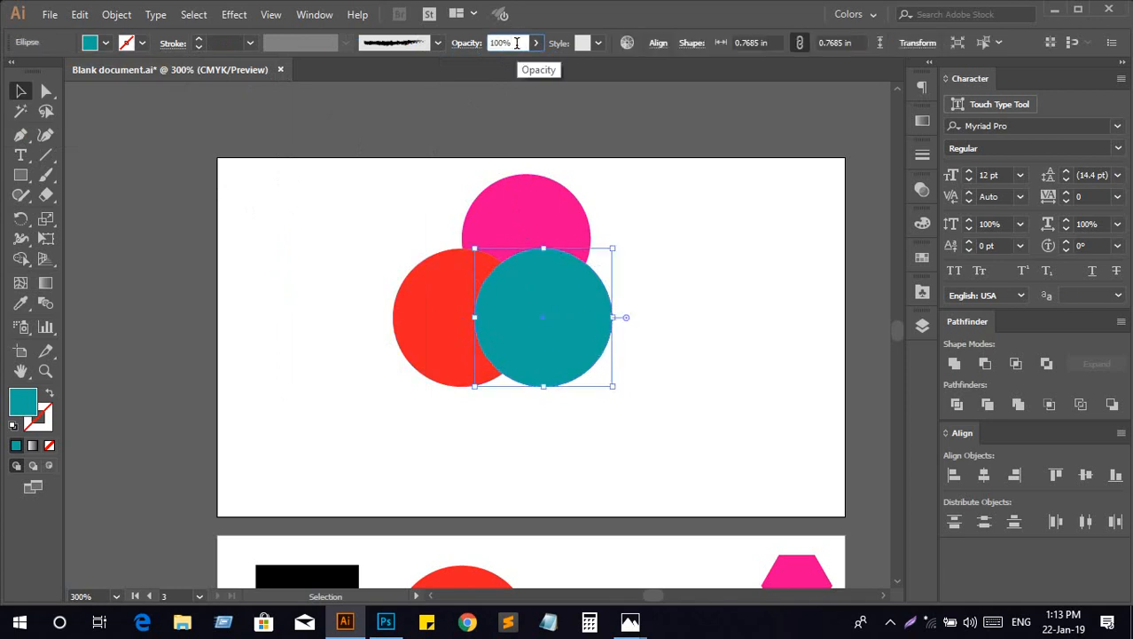
scroll(516, 43, down, 20)
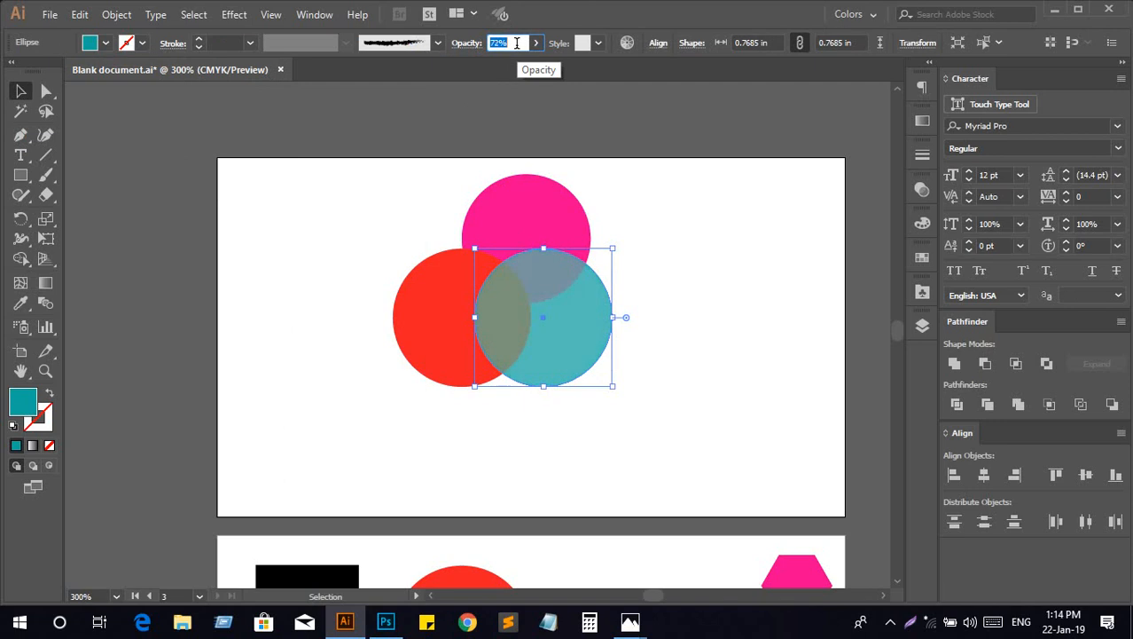
Reduce the red circle's opacity to 80% and deselect it
click(681, 228)
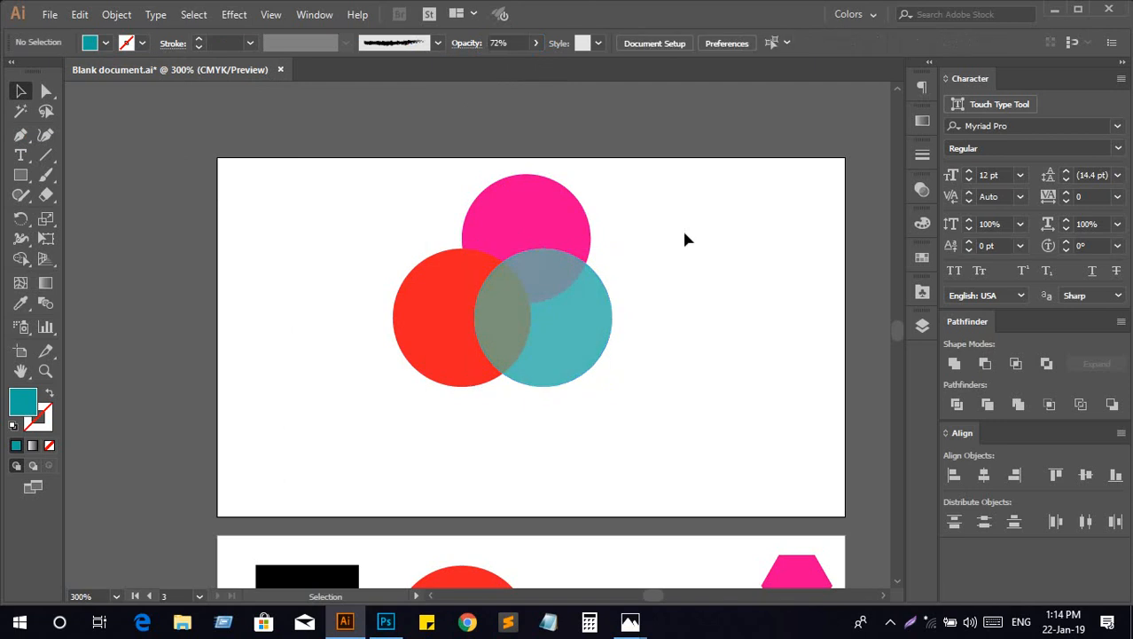
click(493, 223)
click(443, 355)
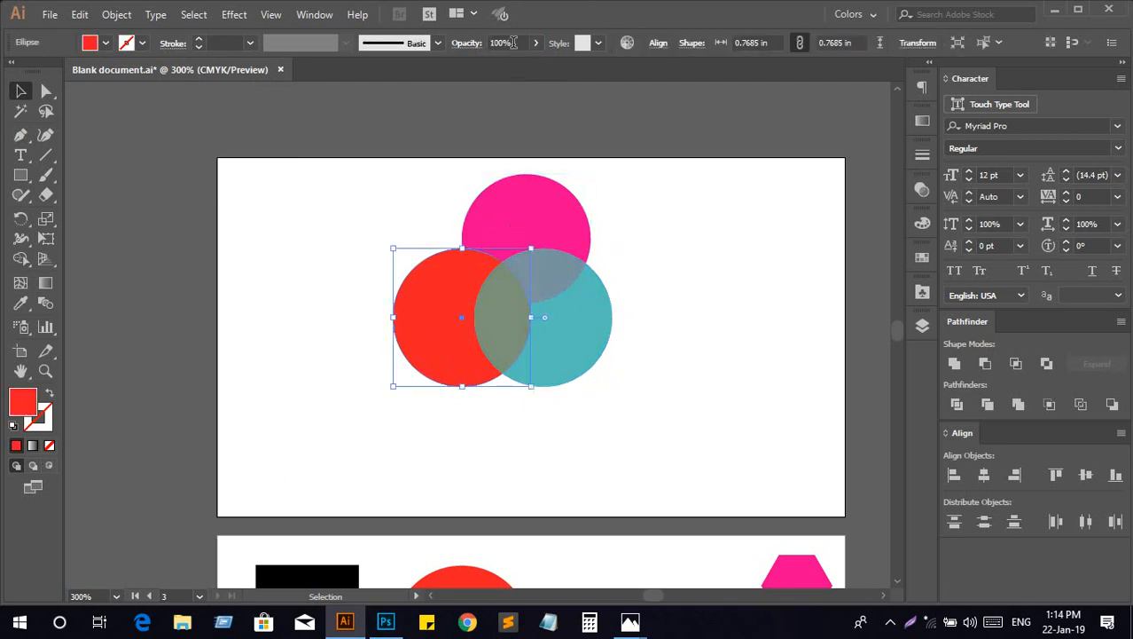
scroll(513, 42, down, 20)
click(305, 270)
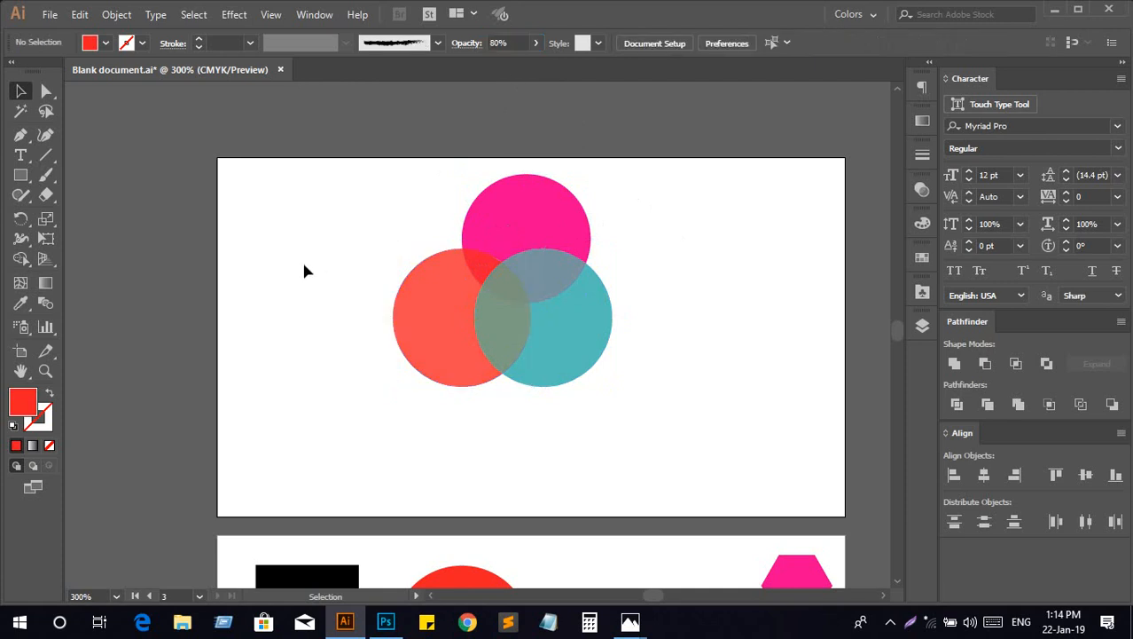
drag(397, 202, 639, 335)
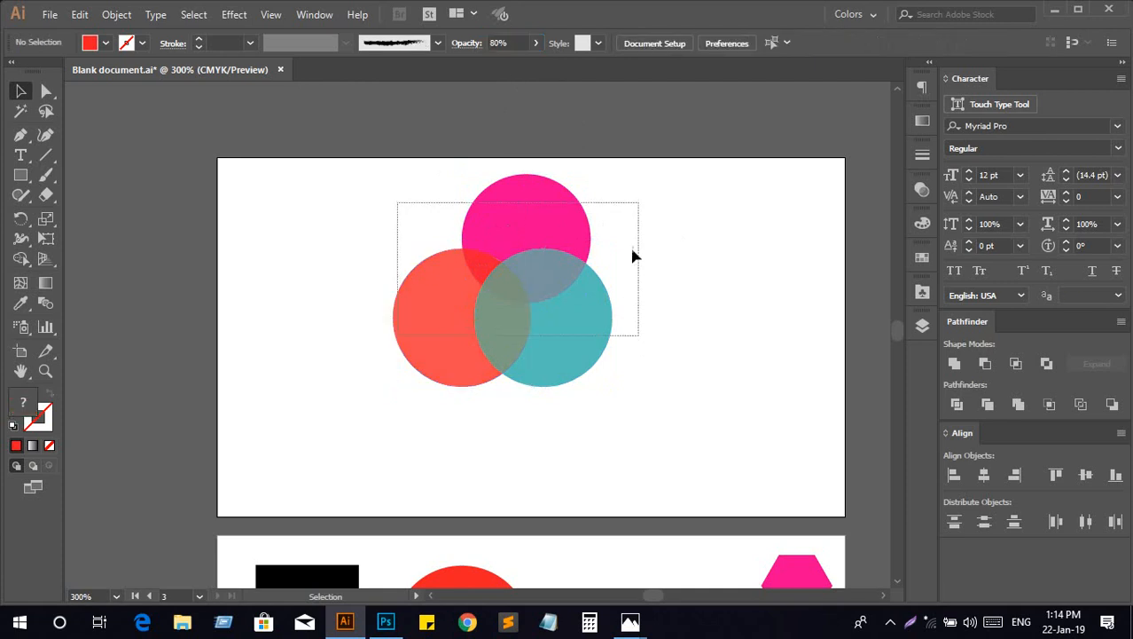
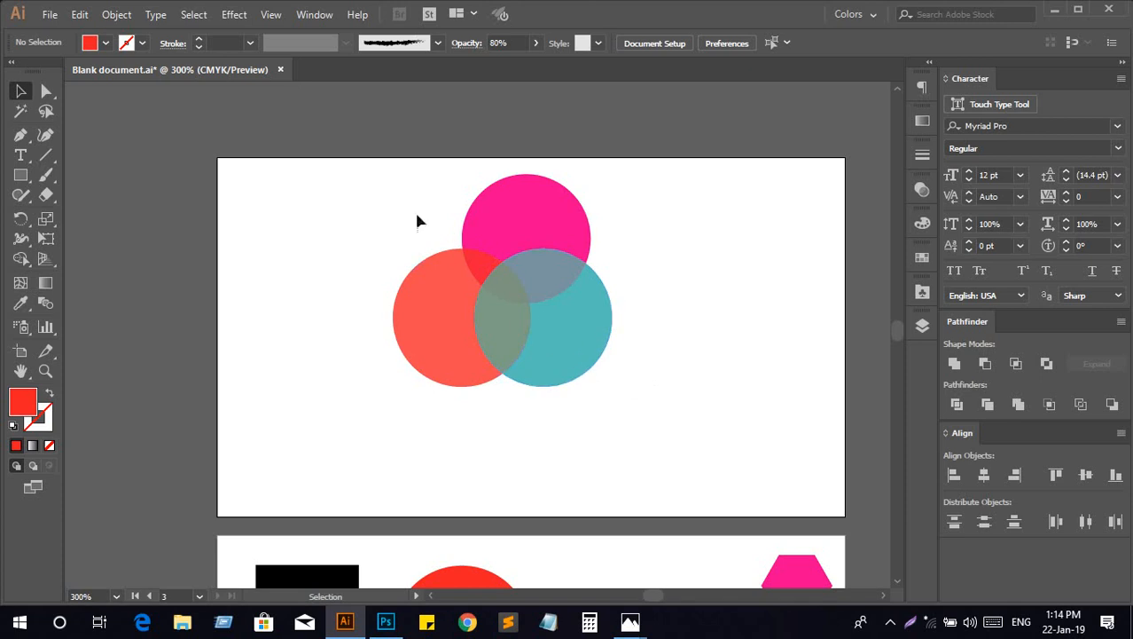
drag(380, 211, 642, 372)
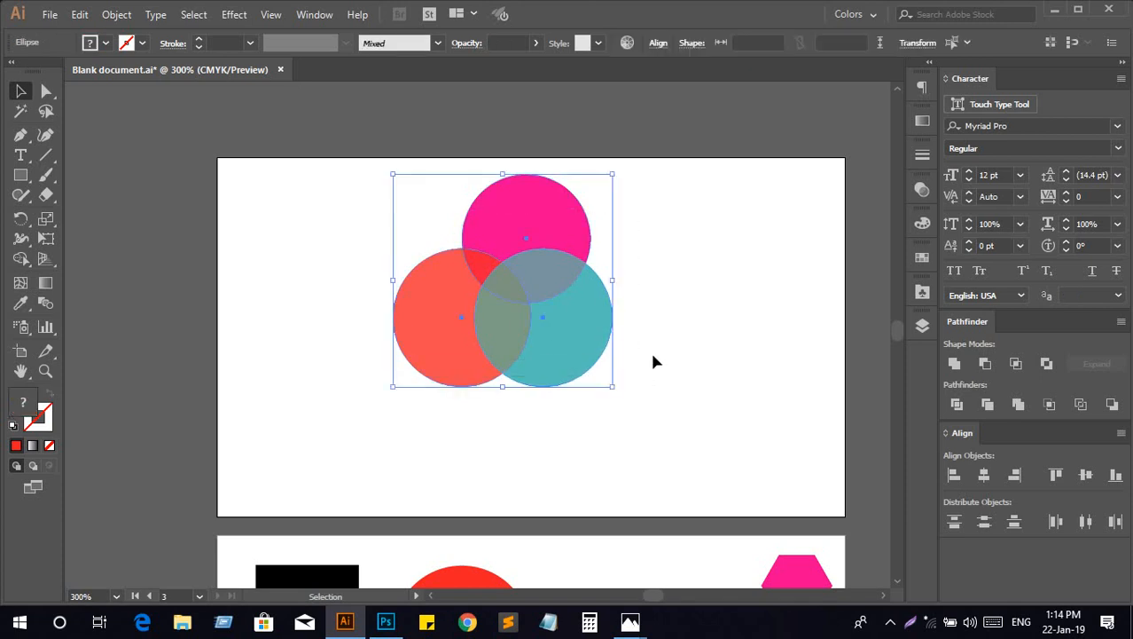
click(664, 306)
click(541, 335)
Try the glossy blue graphic style on the red circle, replace it with the grey embossed style, and deselect the circle
click(445, 324)
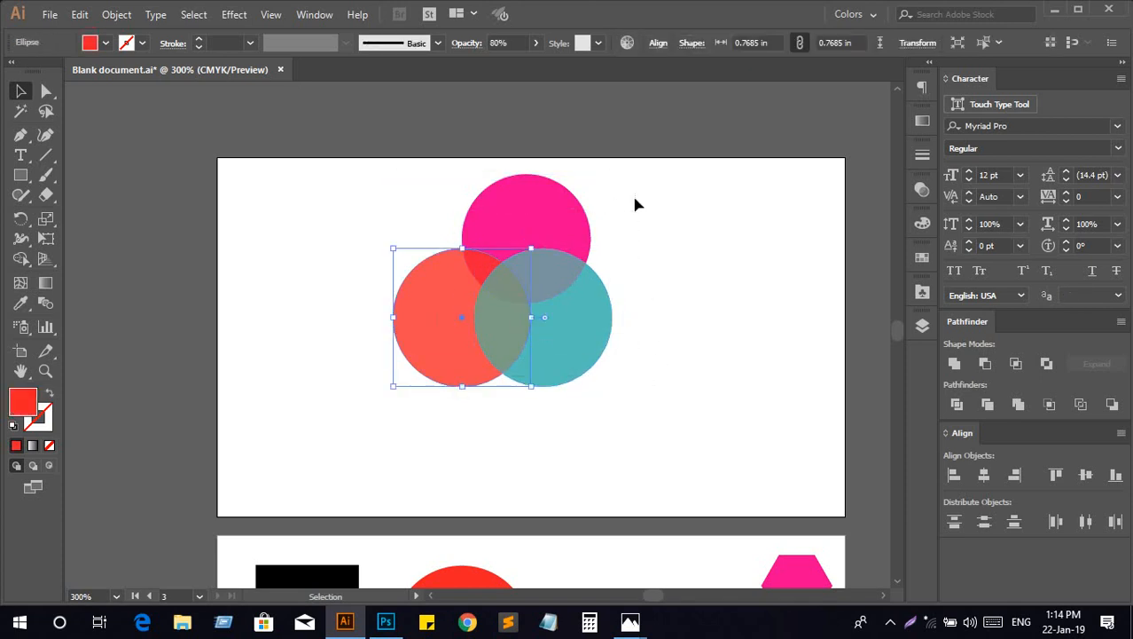
click(599, 44)
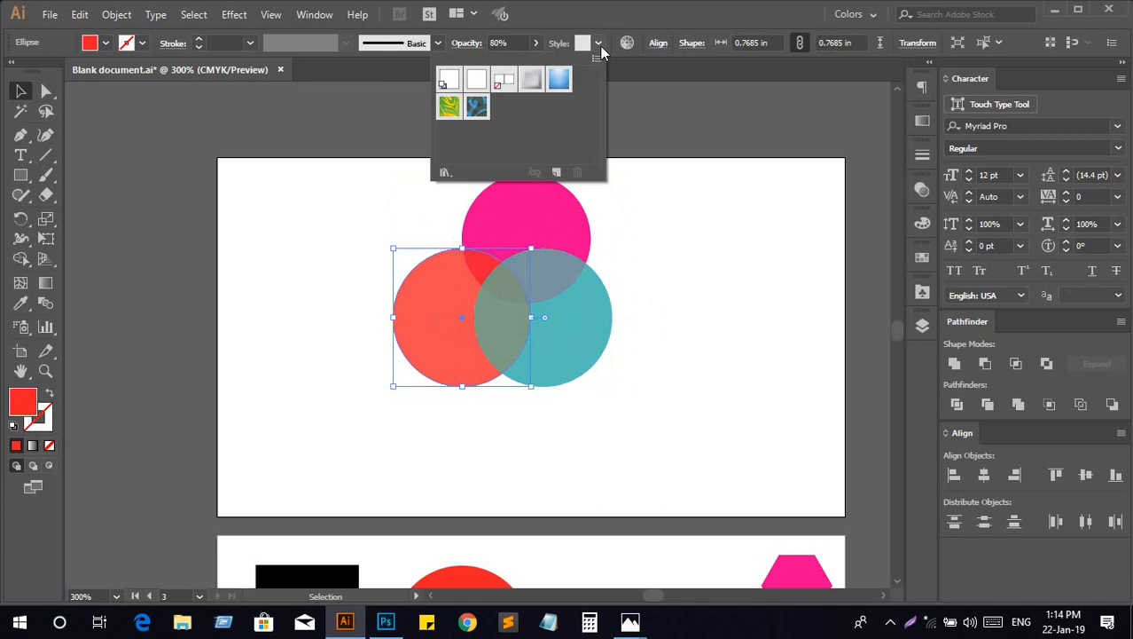
click(559, 81)
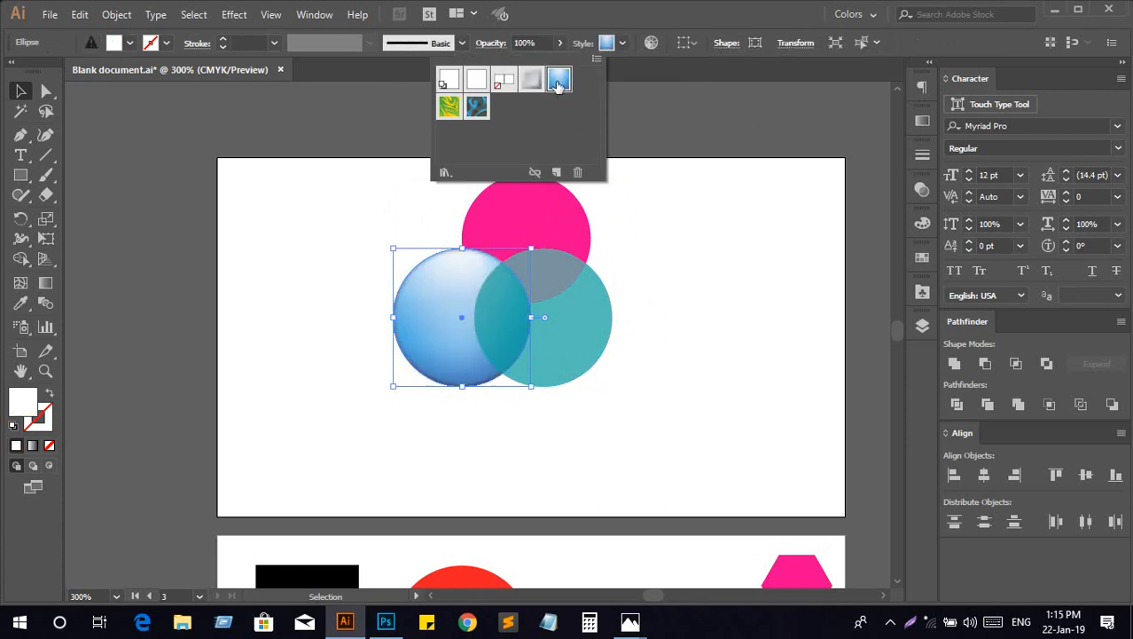
click(531, 81)
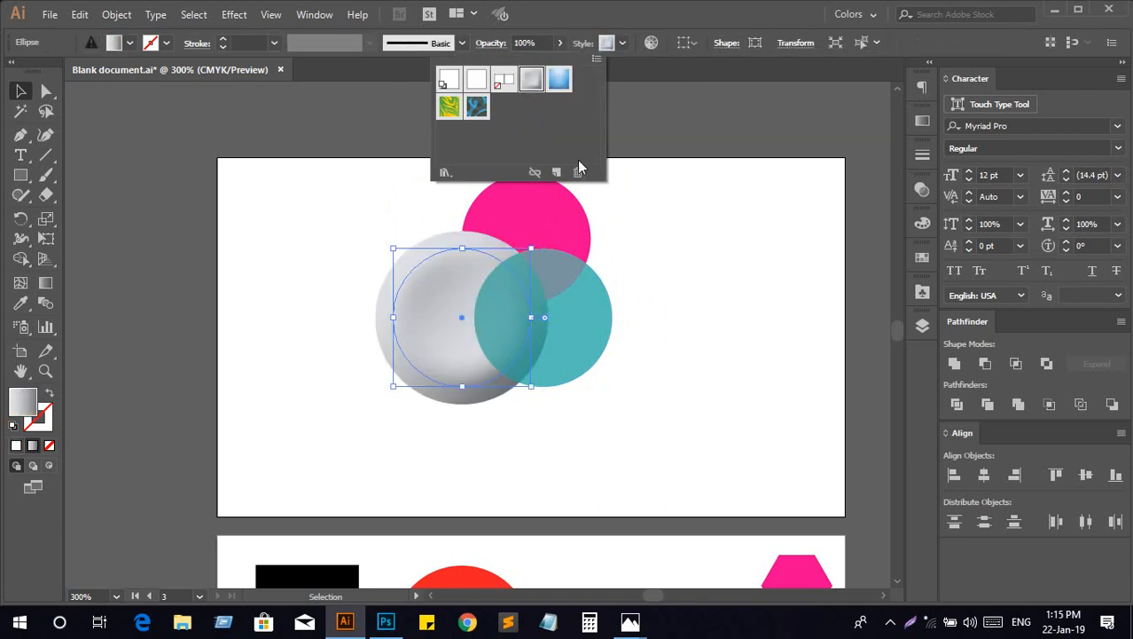
click(678, 235)
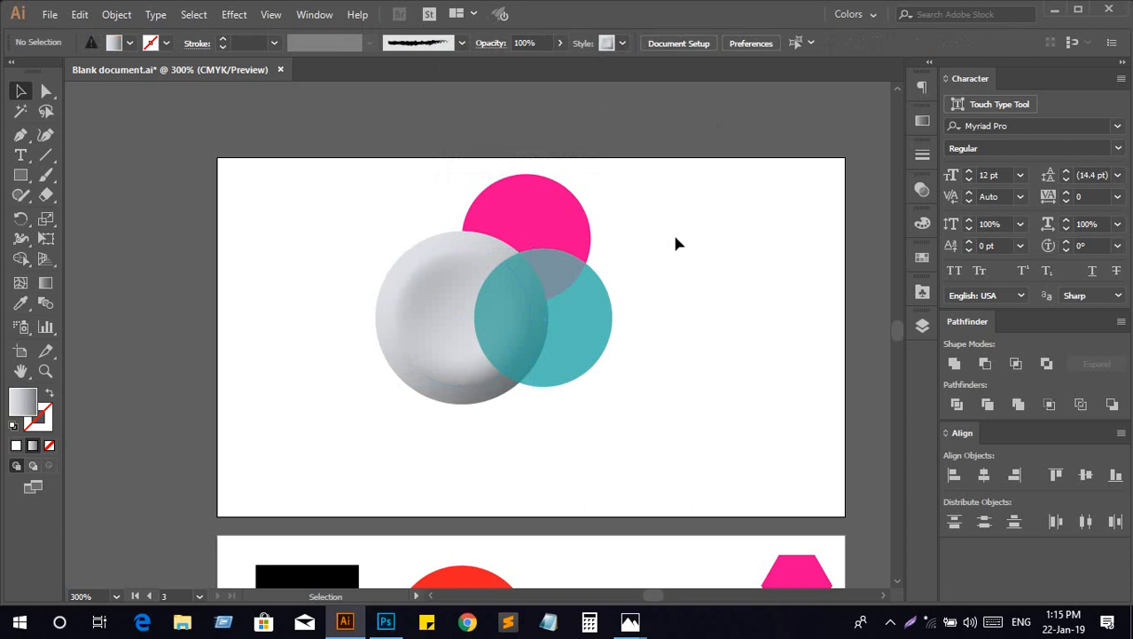
click(130, 44)
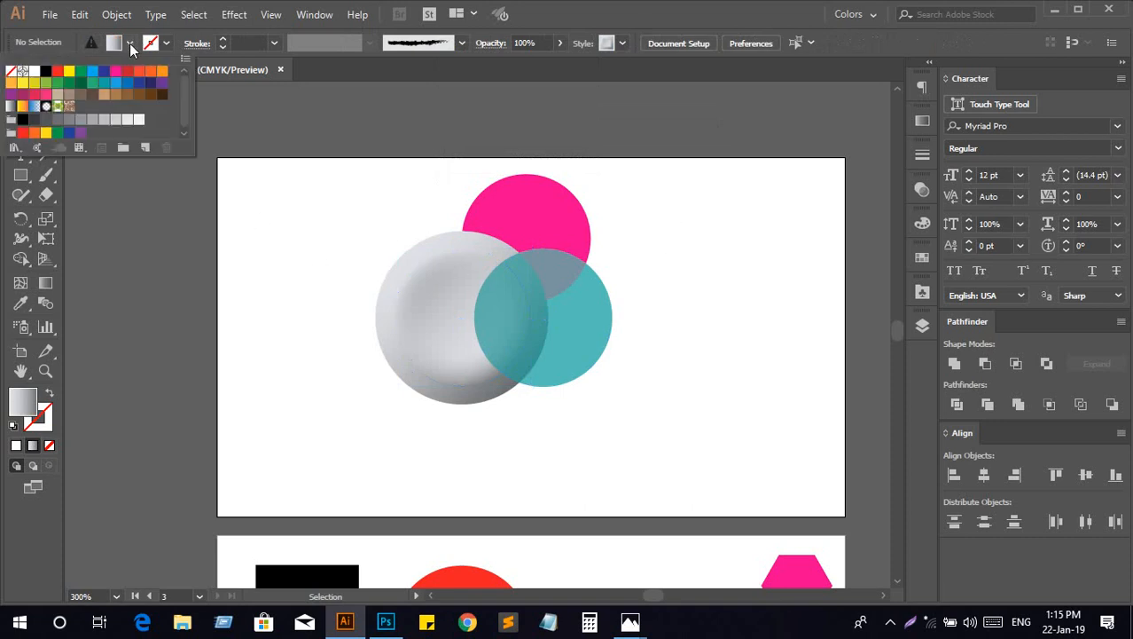
click(130, 44)
click(429, 306)
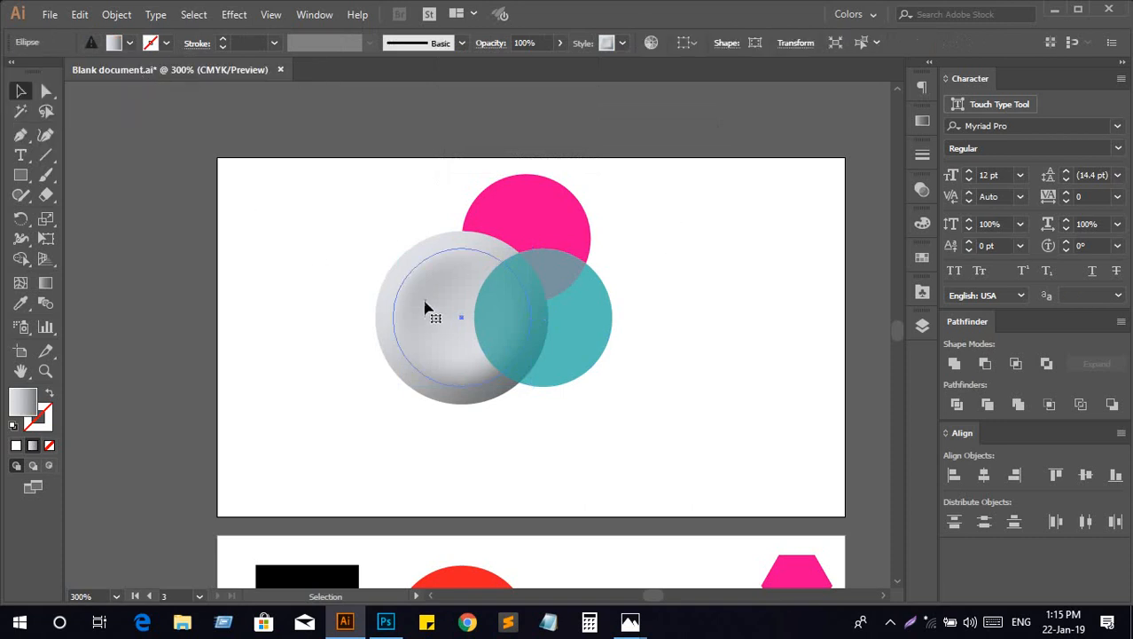
drag(301, 196, 702, 343)
click(700, 340)
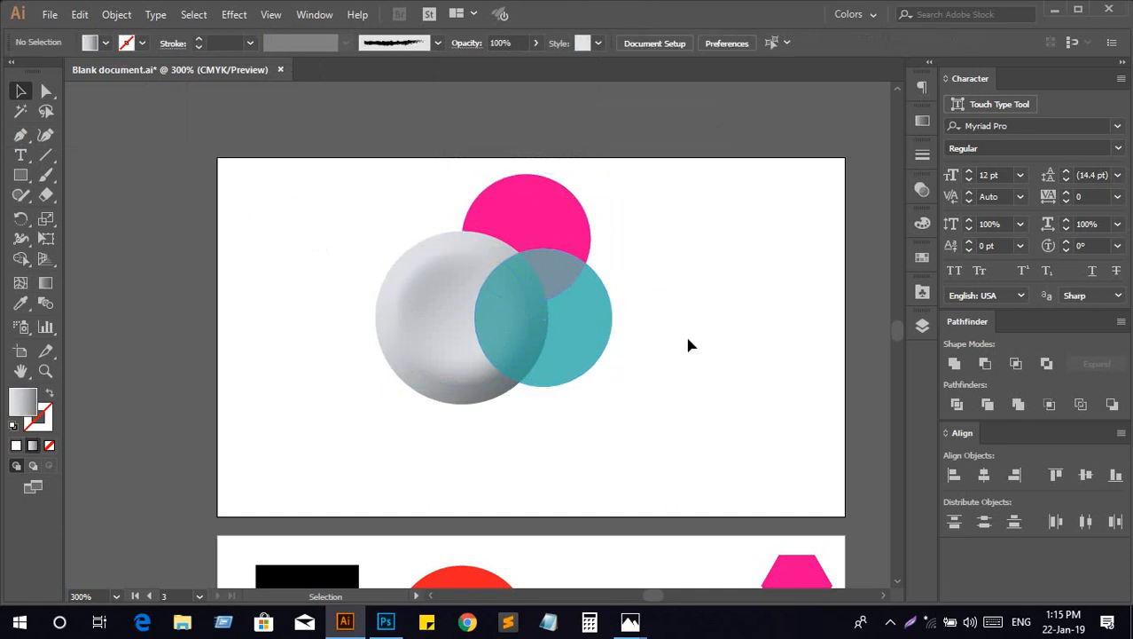
scroll(684, 335, down, 1)
scroll(666, 352, down, 1)
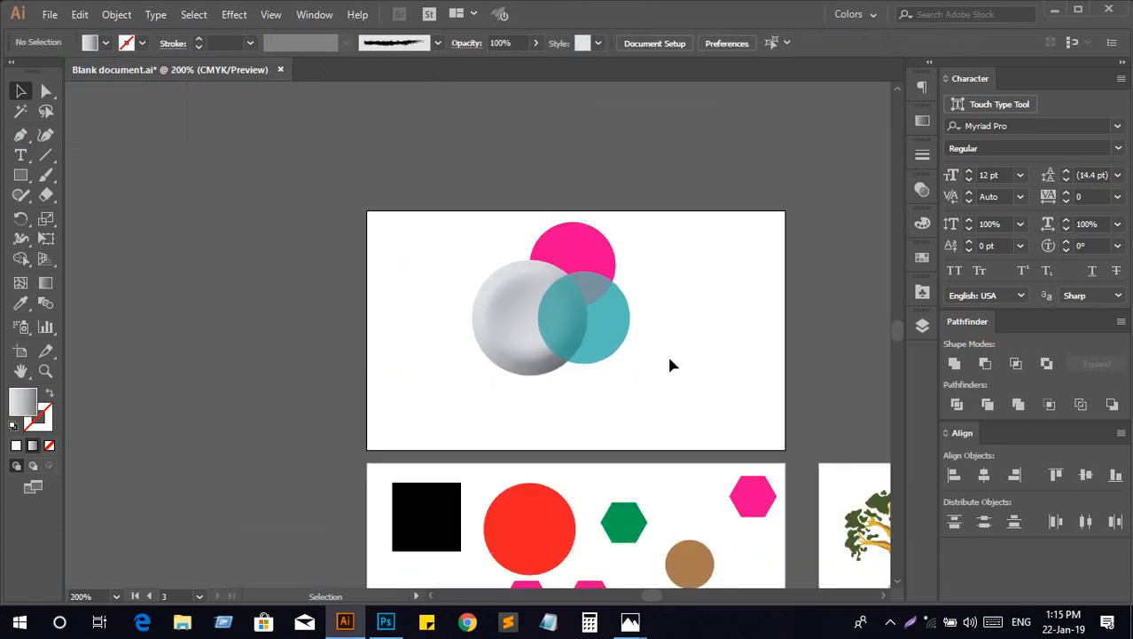
scroll(671, 355, down, 3)
drag(678, 349, 484, 427)
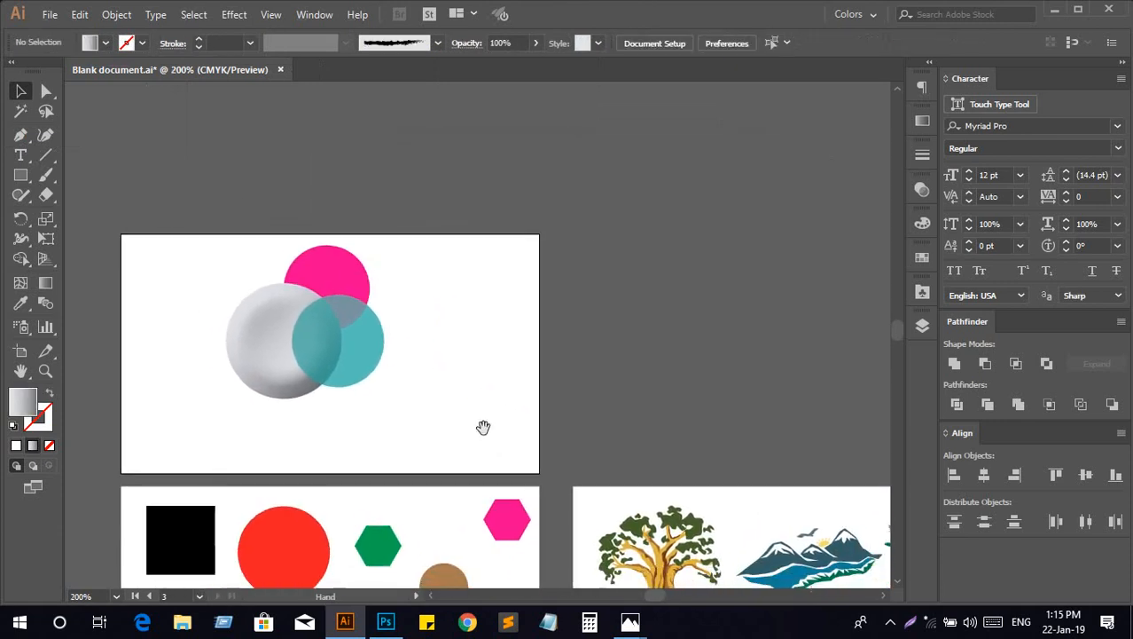
scroll(486, 411, down, 5)
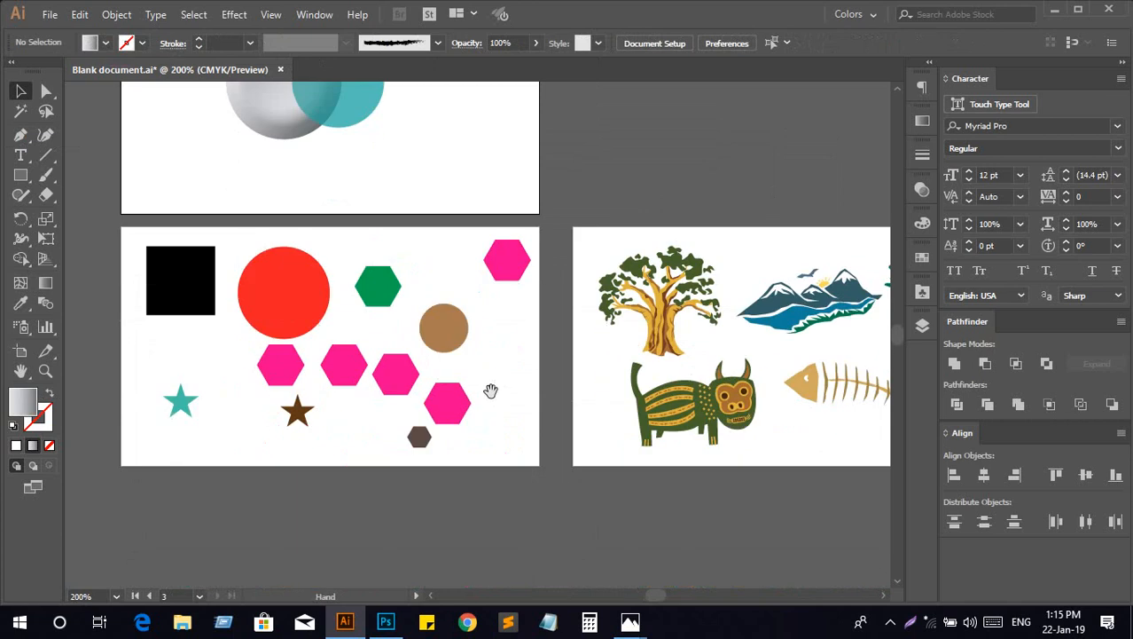
drag(490, 388, 583, 500)
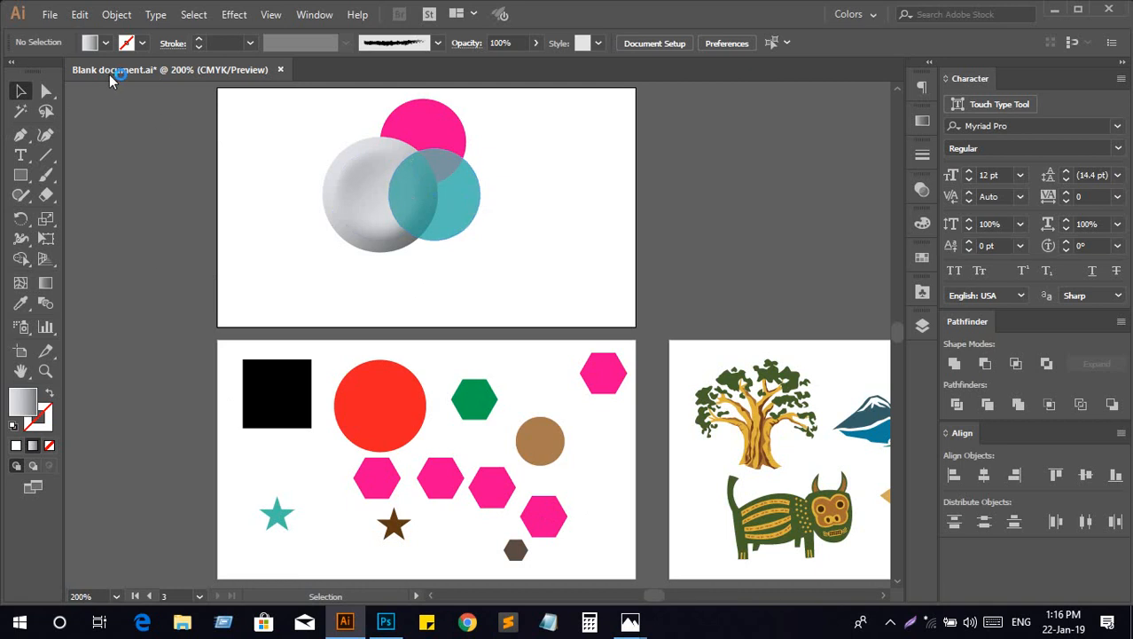
Save the document with its current file name
click(46, 91)
key(ctrl+s)
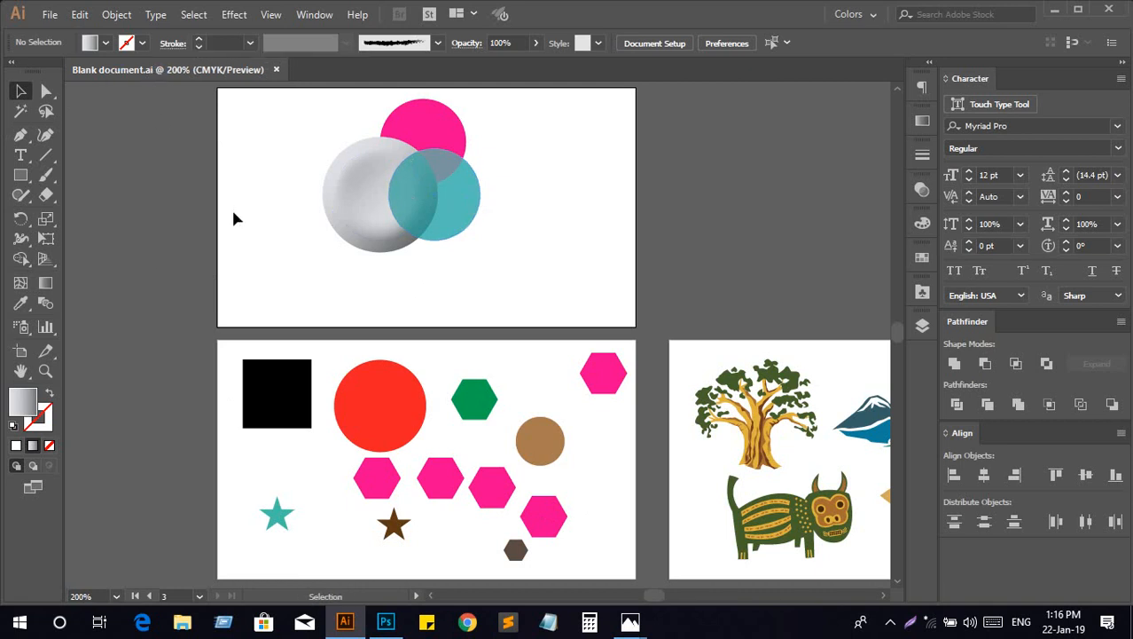
scroll(292, 277, down, 1)
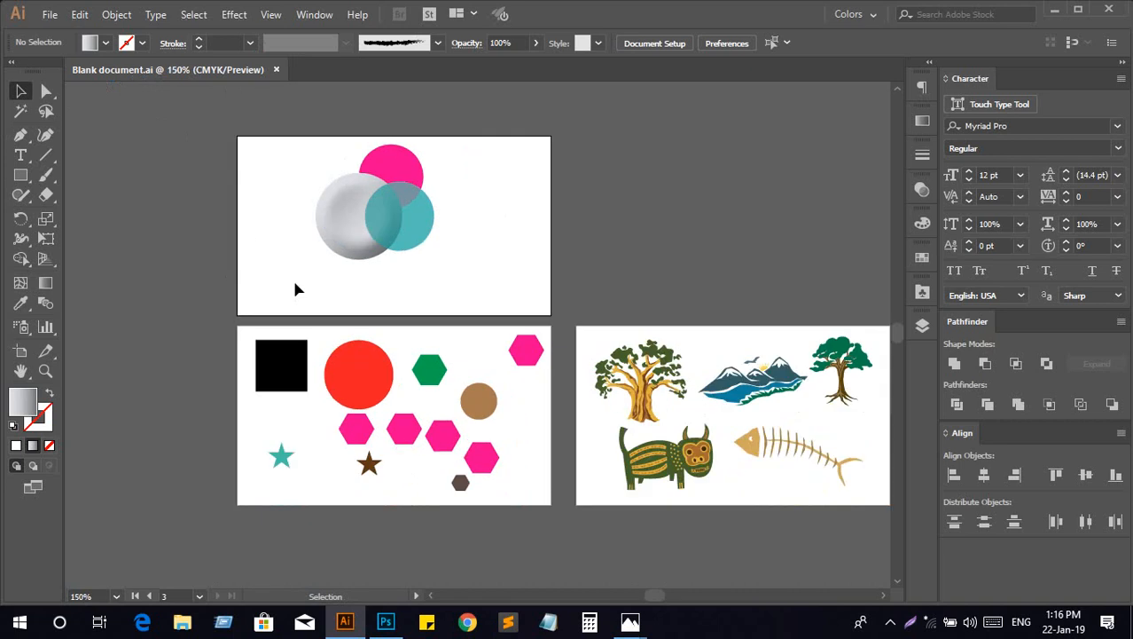
drag(551, 316, 486, 328)
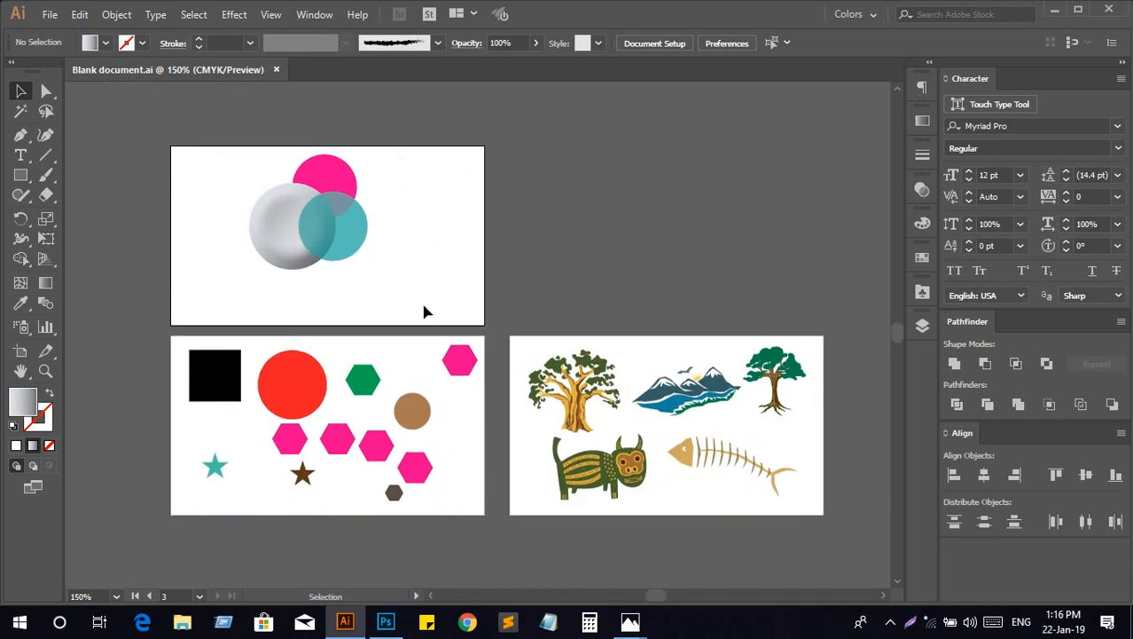